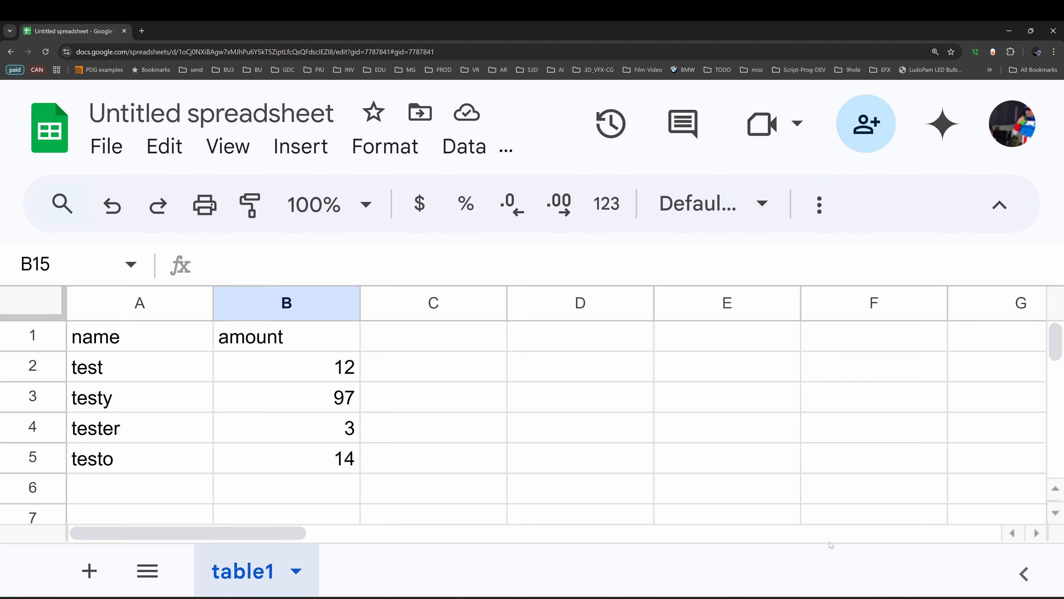
Switch to the Houdini pie chart project and enable Single Pass on the foreach_end4 node, setting it to 1.
mouse_move(799, 597)
left_click(839, 557)
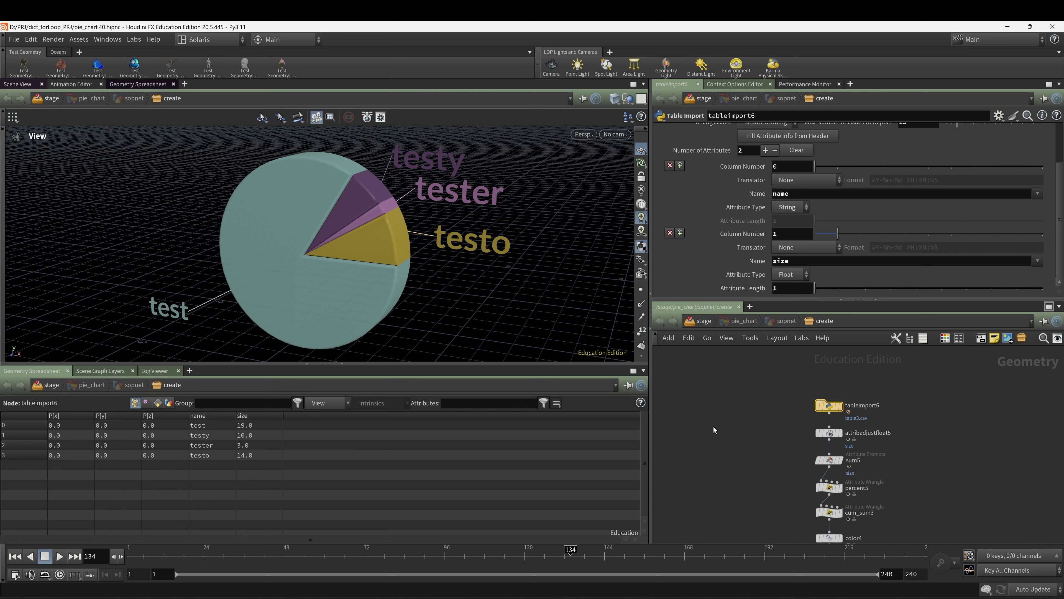
scroll(728, 432, "down", 3)
middle_click_drag(776, 472, 827, 427)
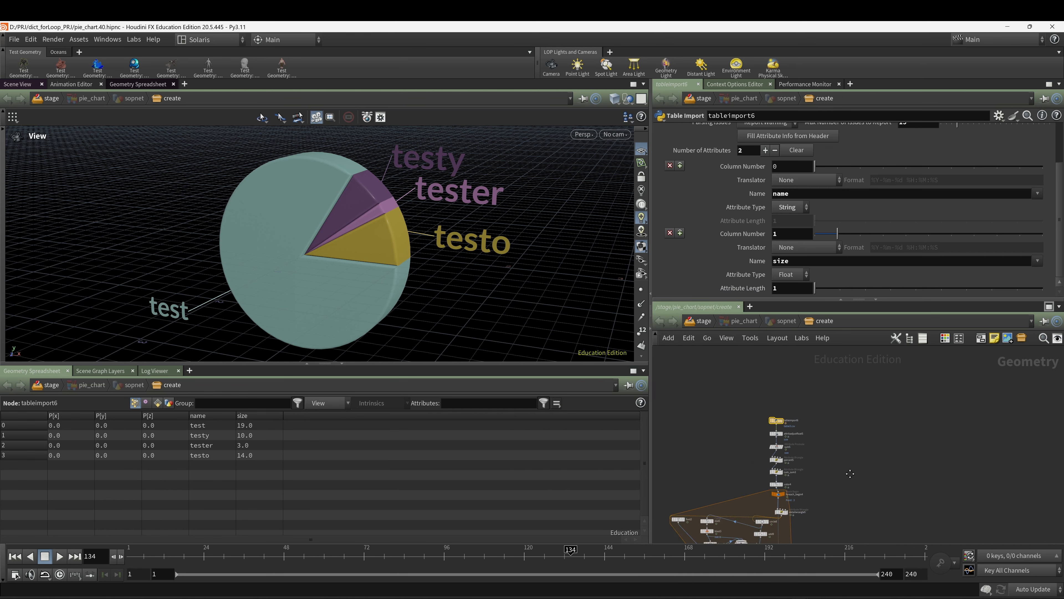
middle_click_drag(850, 474, 934, 352)
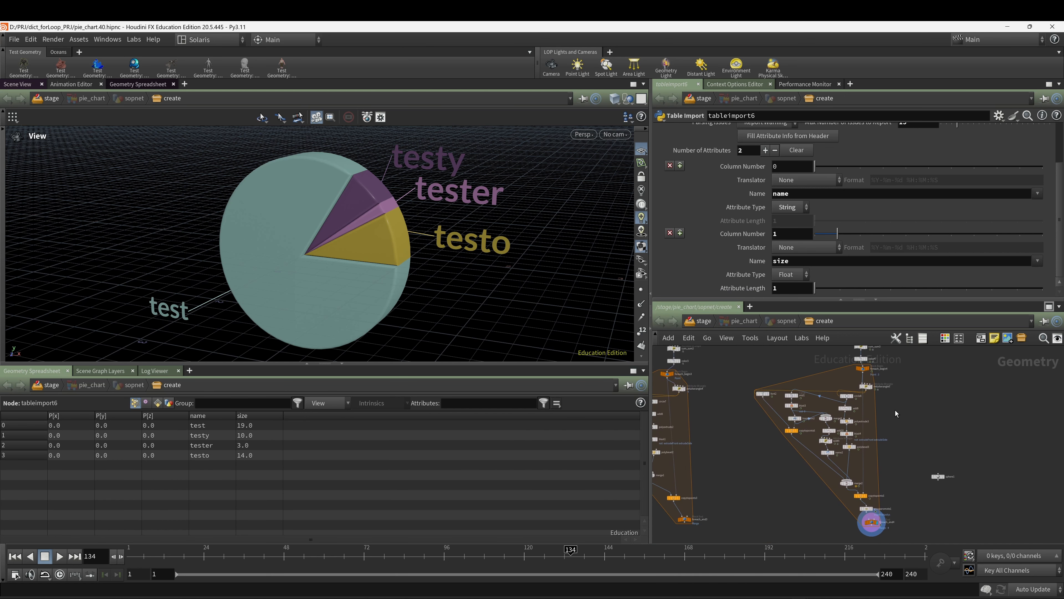
left_click(873, 524)
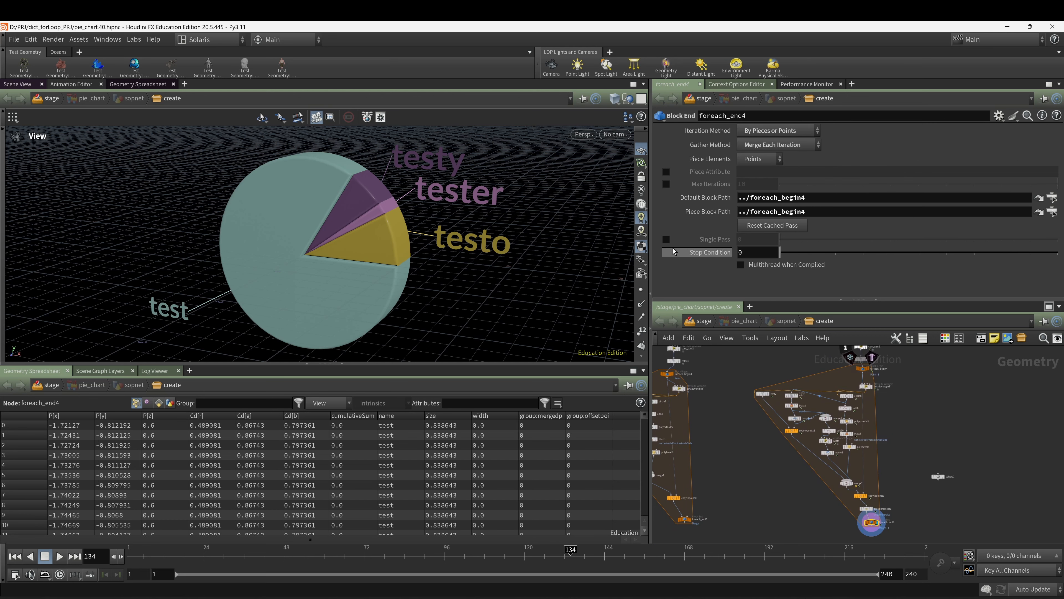
left_click(666, 239)
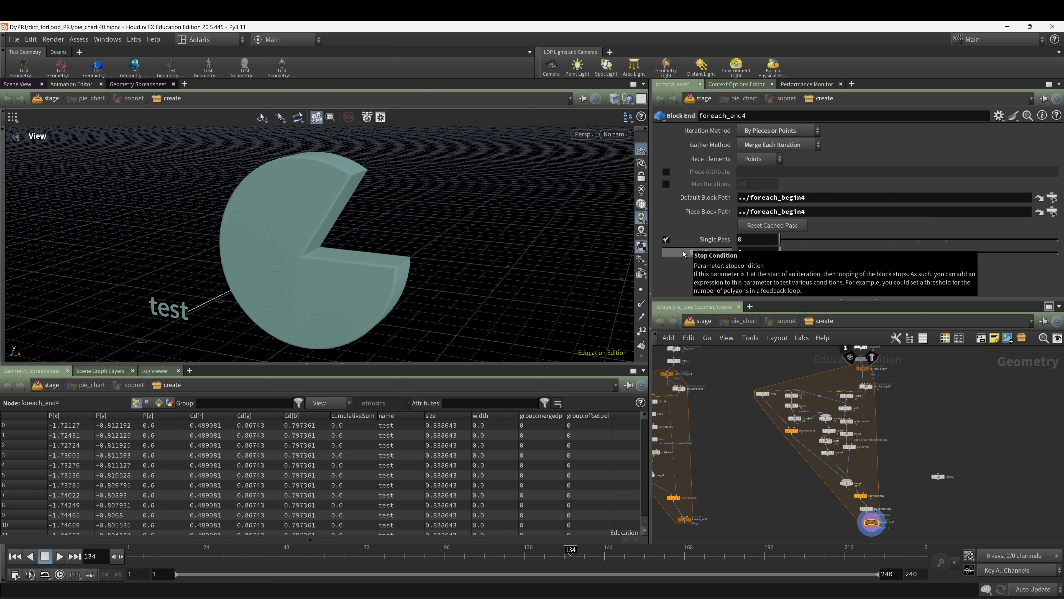
left_click_drag(780, 247, 821, 245)
Compare the font2 node's spare input and override parameters with the VEX code in detailwrangle5.
scroll(951, 404, "up", 3)
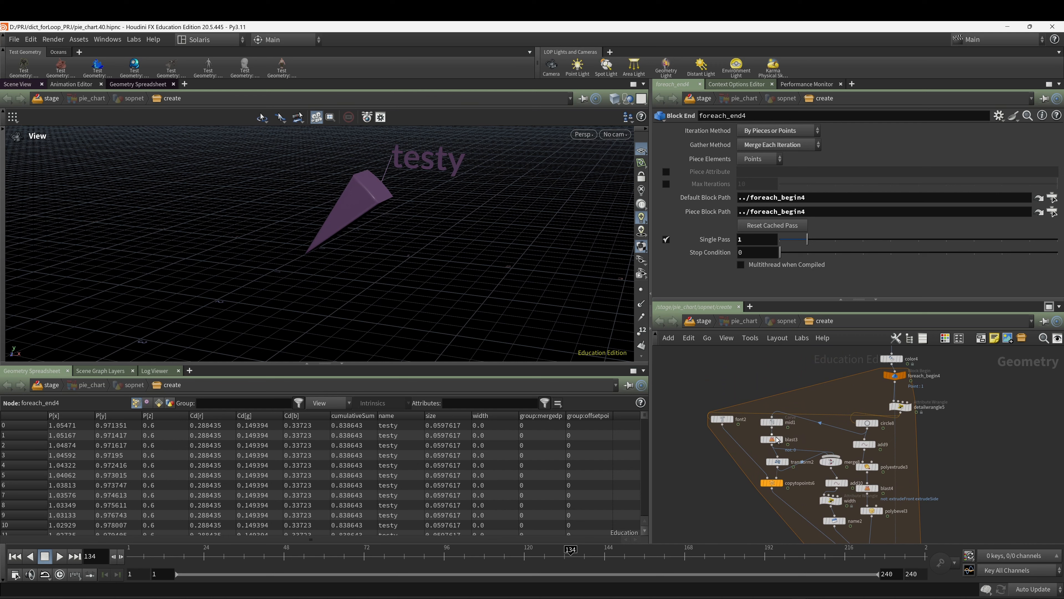
left_click(725, 420)
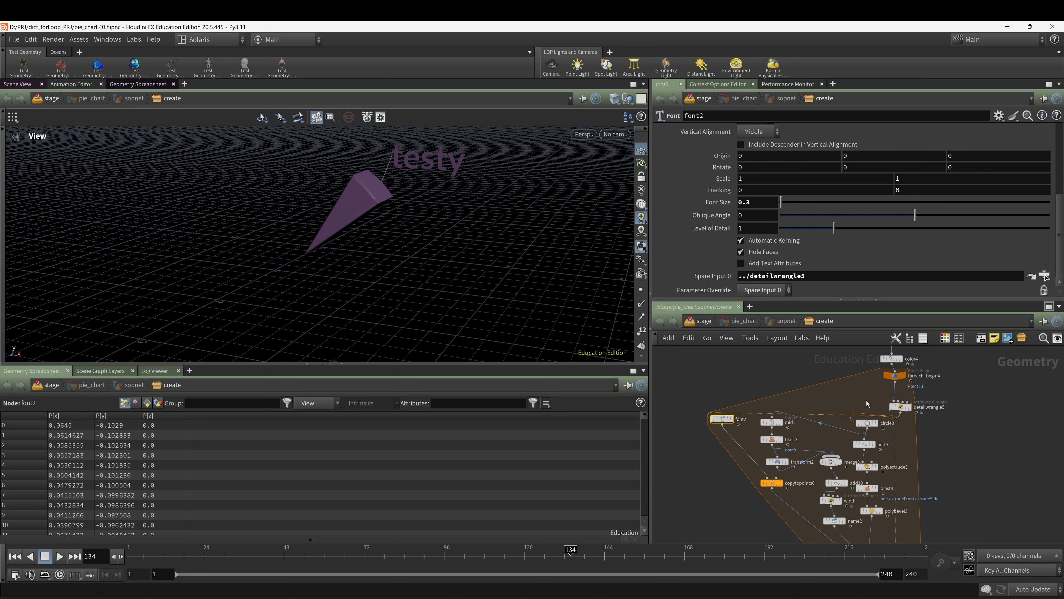
left_click(903, 409)
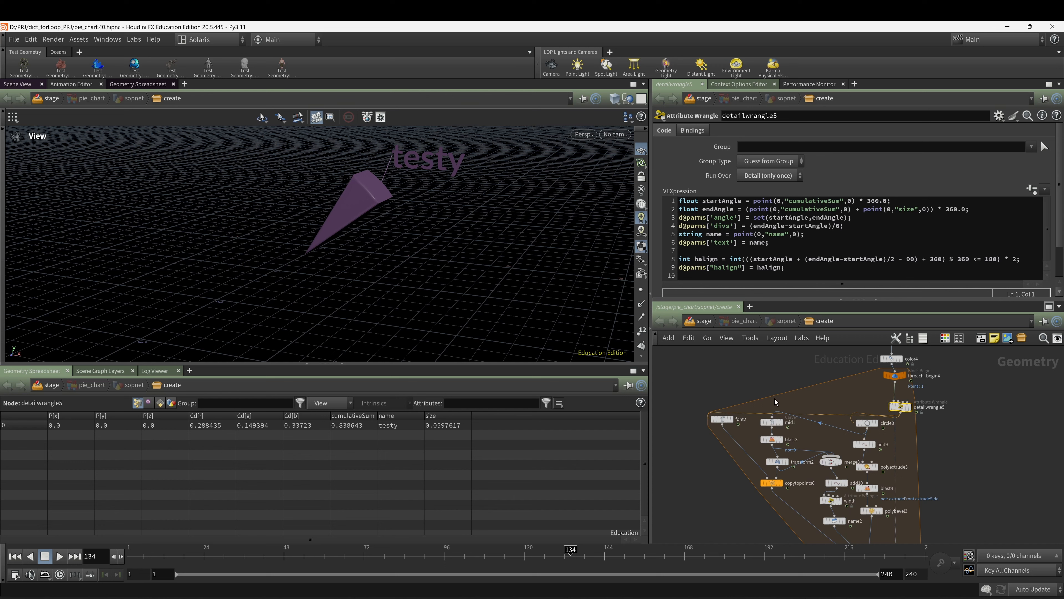
left_click(722, 420)
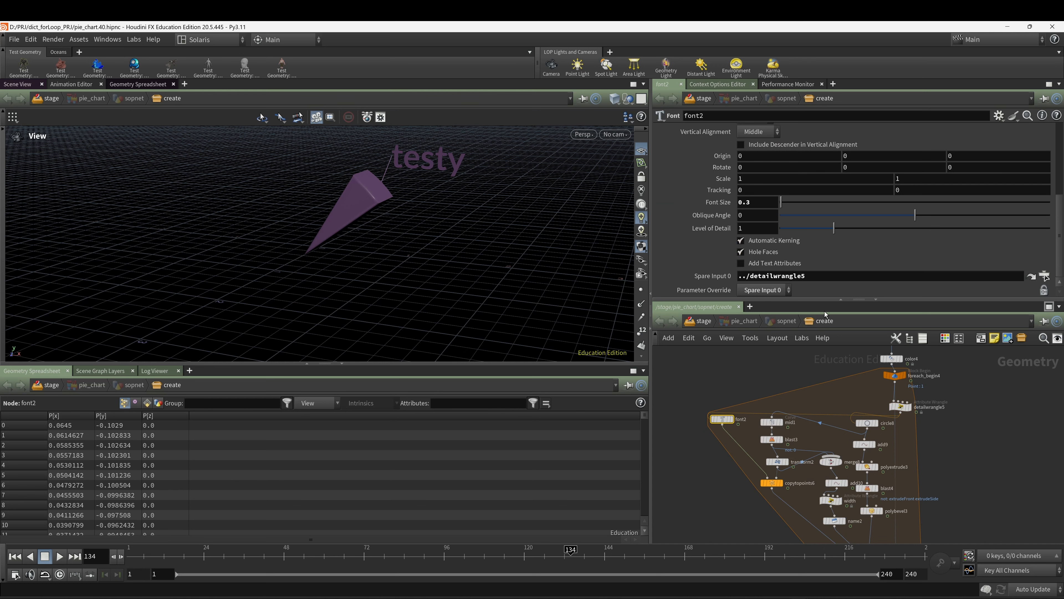
left_click(900, 406)
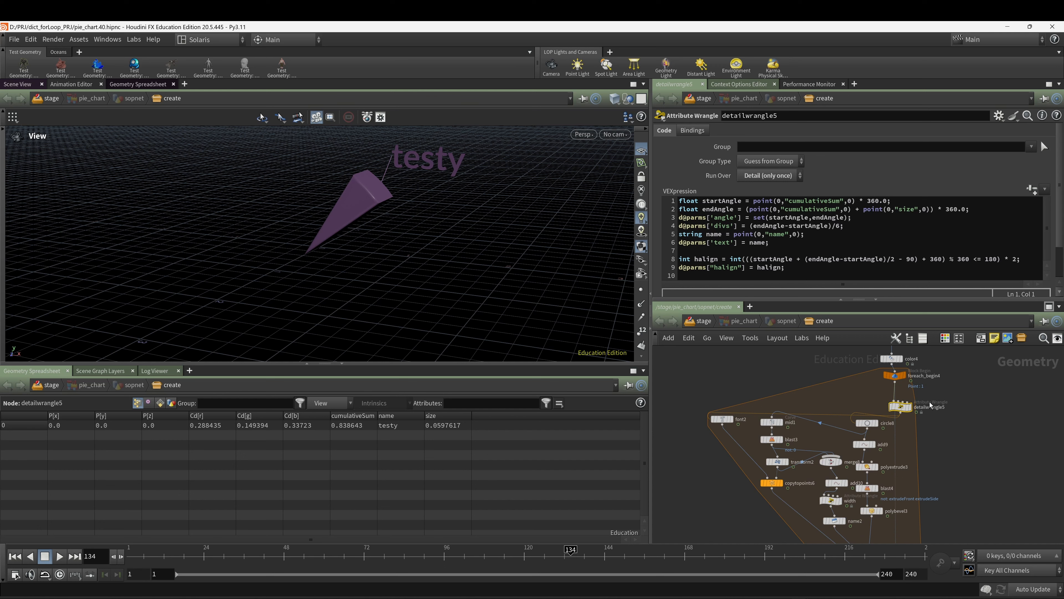
left_click(725, 421)
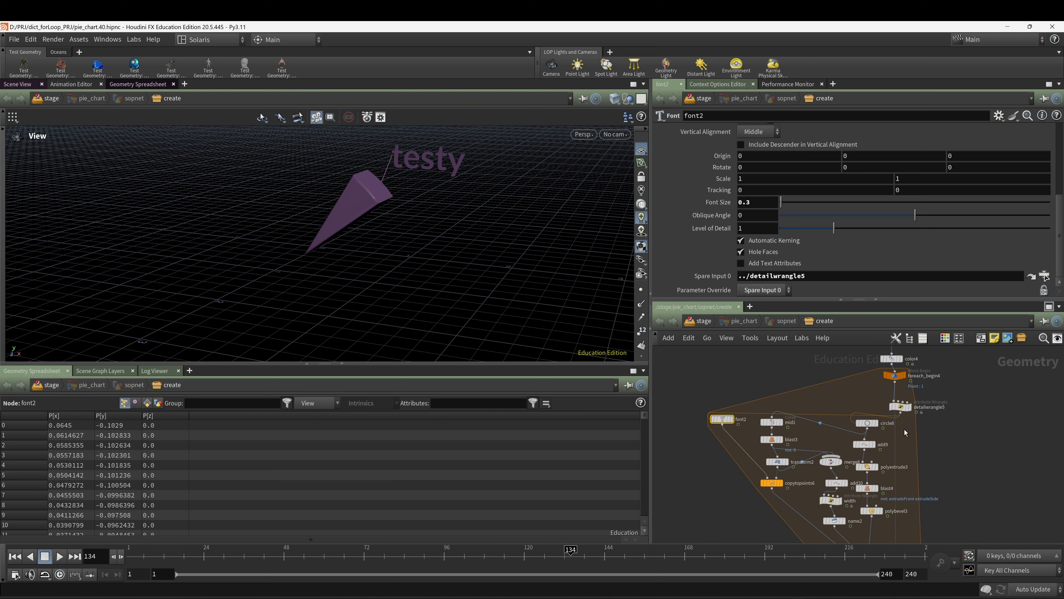
left_click(900, 406)
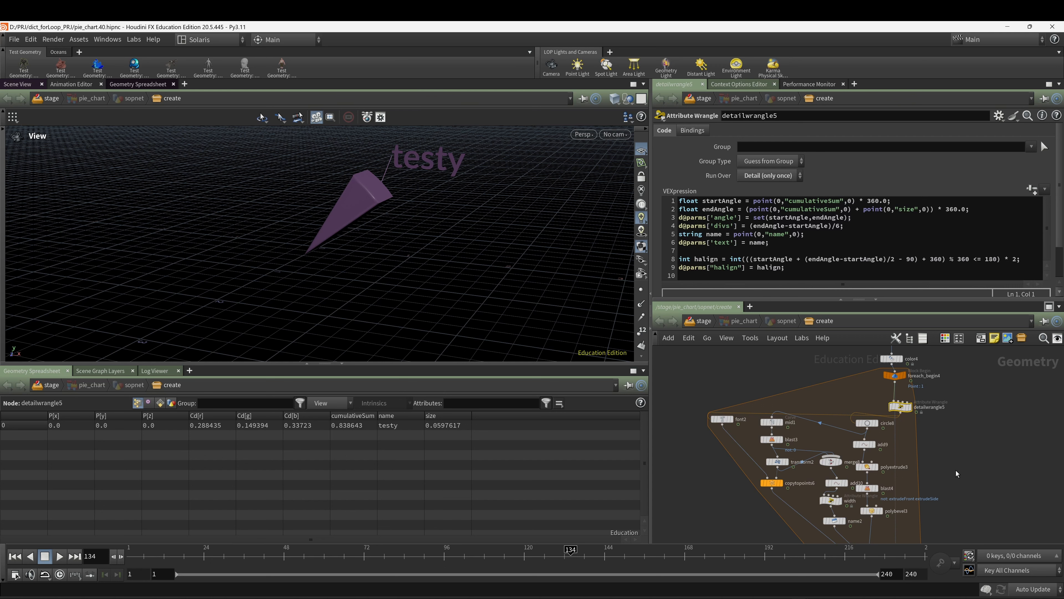
middle_click_drag(956, 470, 931, 432)
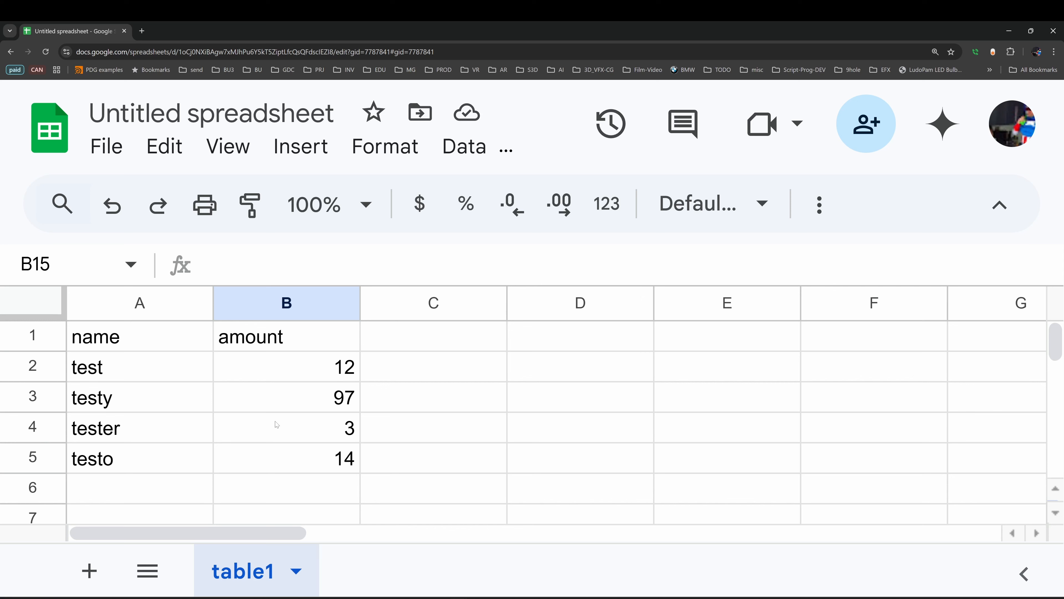
Review the Comma Separated Values download option for the Google Sheets table and switch to table1.csv in WordPad.
left_click(107, 147)
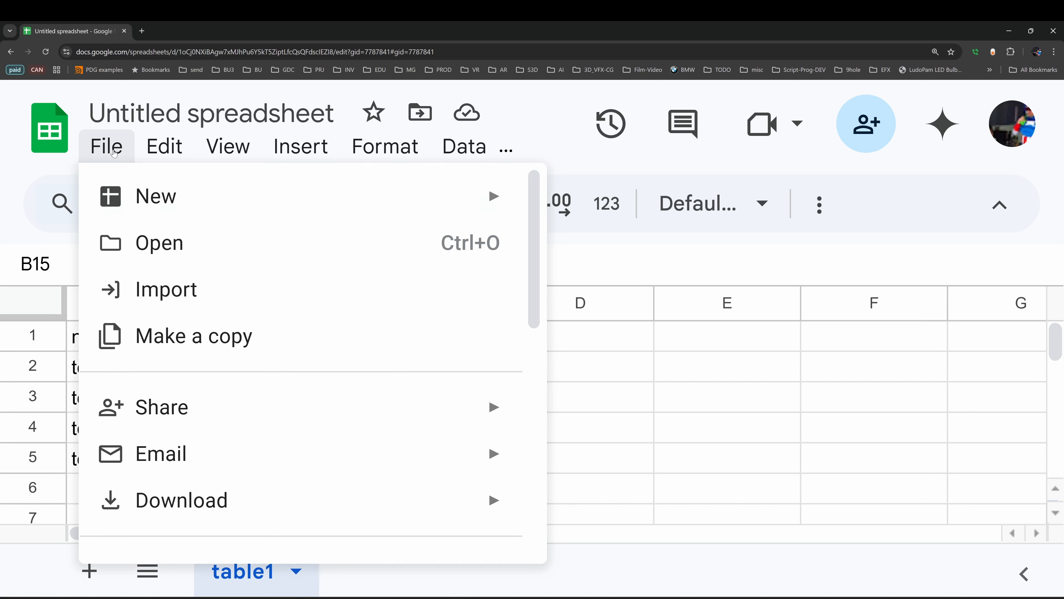
mouse_move(200, 494)
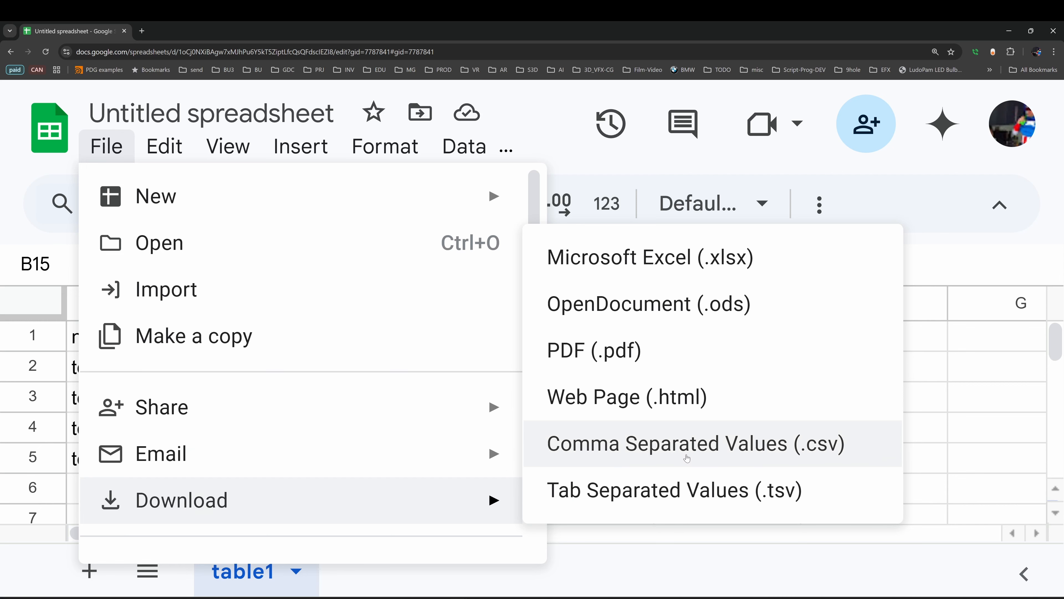
mouse_move(778, 597)
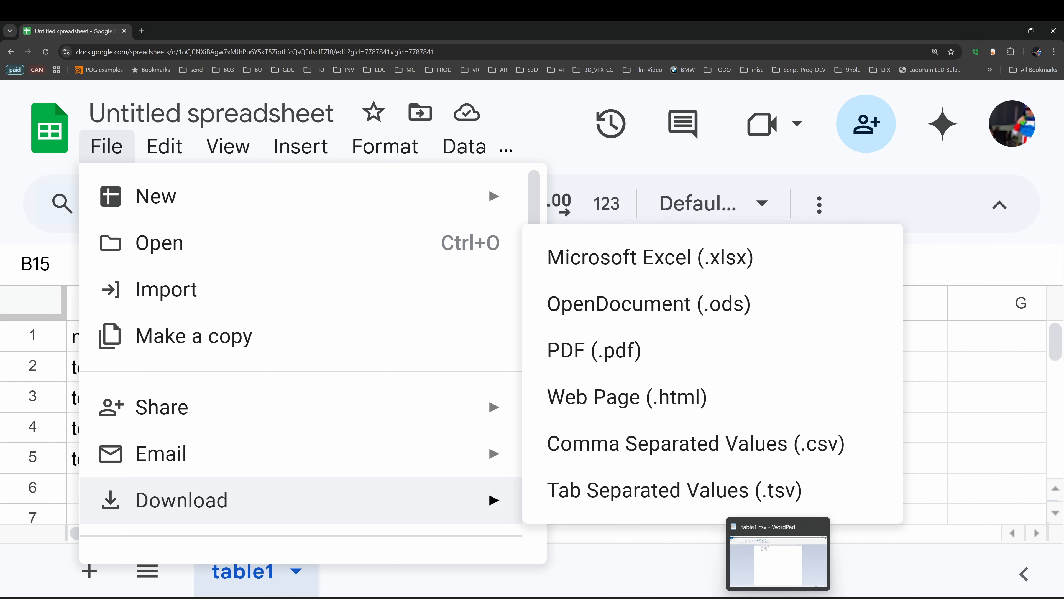
left_click(778, 562)
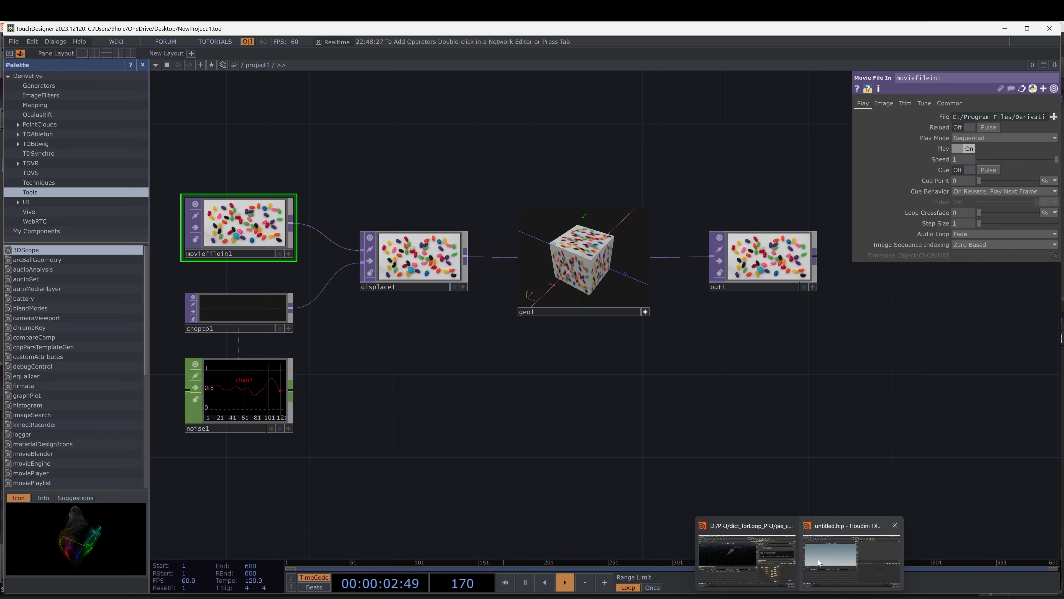
Switch to the untitled Houdini scene and start a new project with its path set to F:/HoudiniProjects.
left_click(826, 551)
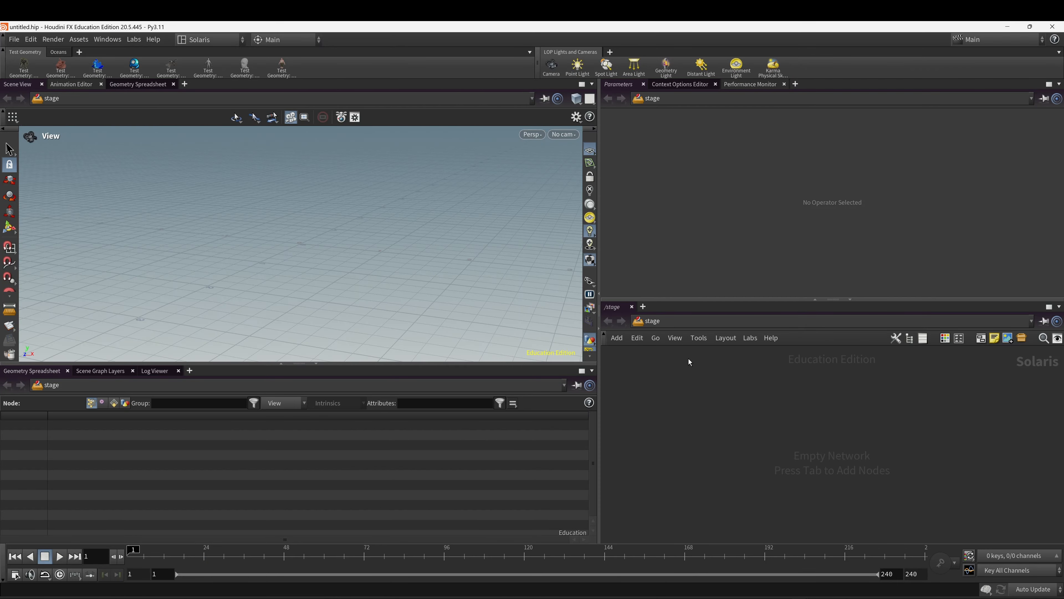
left_click(16, 42)
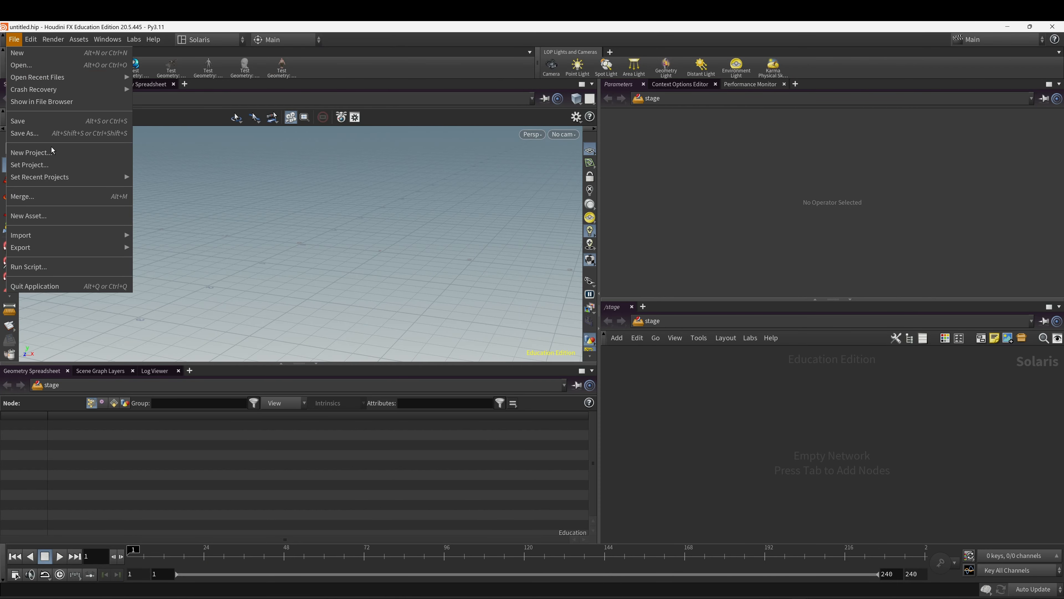
left_click(53, 154)
left_click_drag(73, 34, 622, 162)
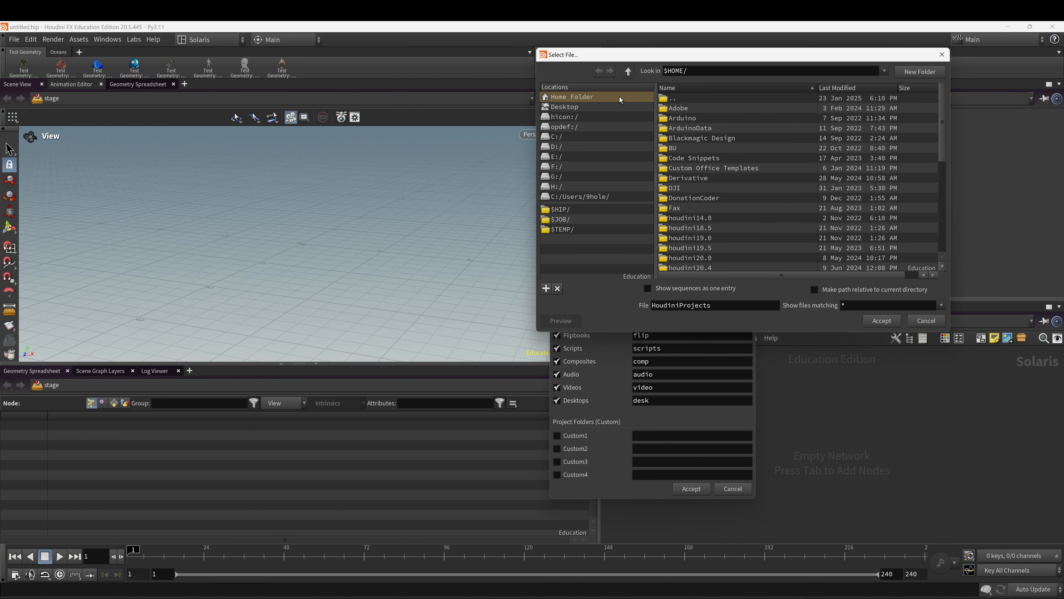
left_click(571, 147)
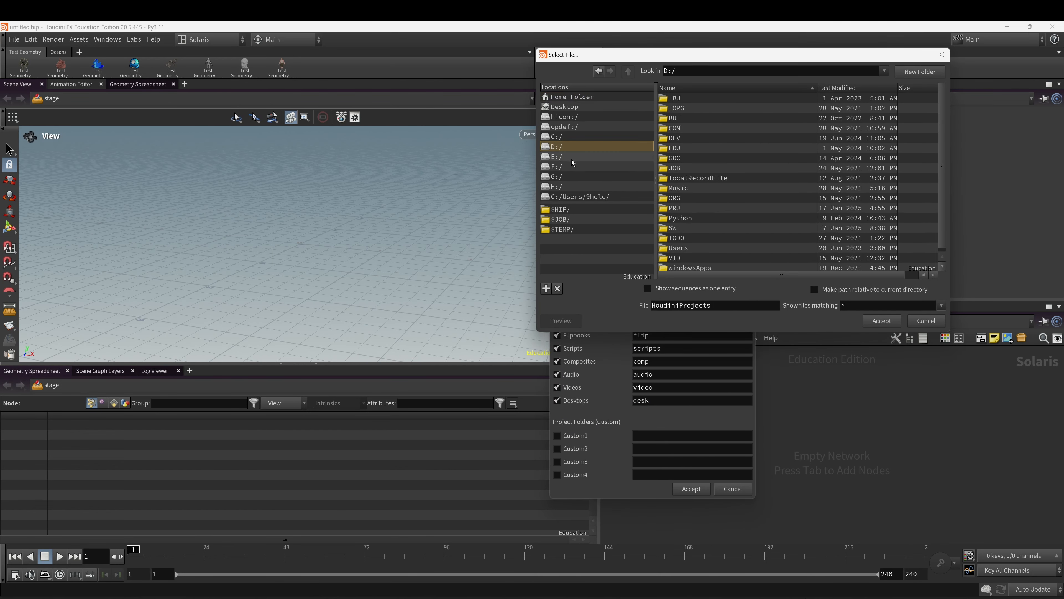
left_click(570, 168)
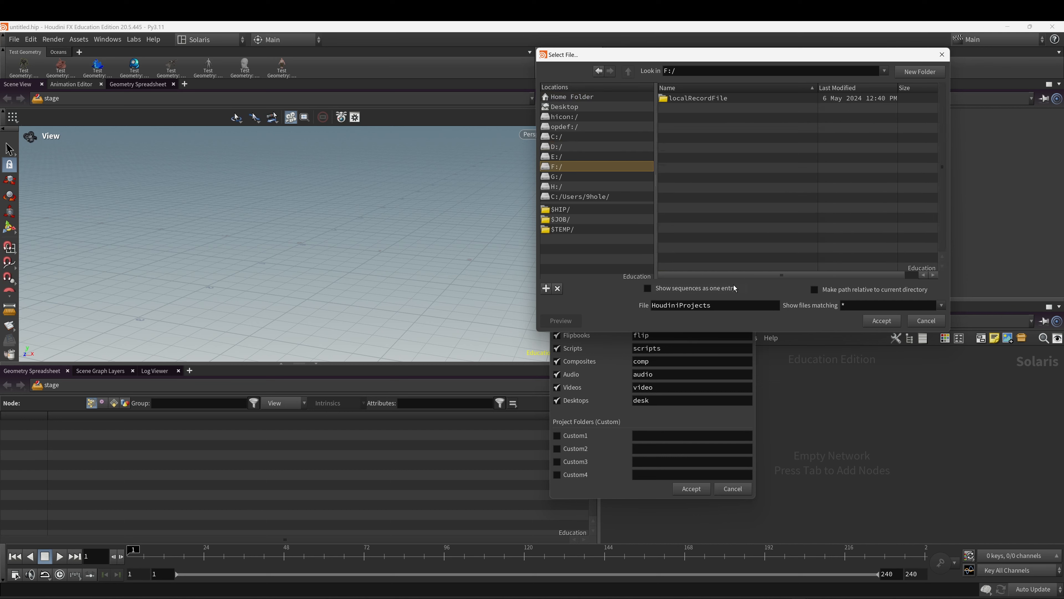
left_click(866, 319)
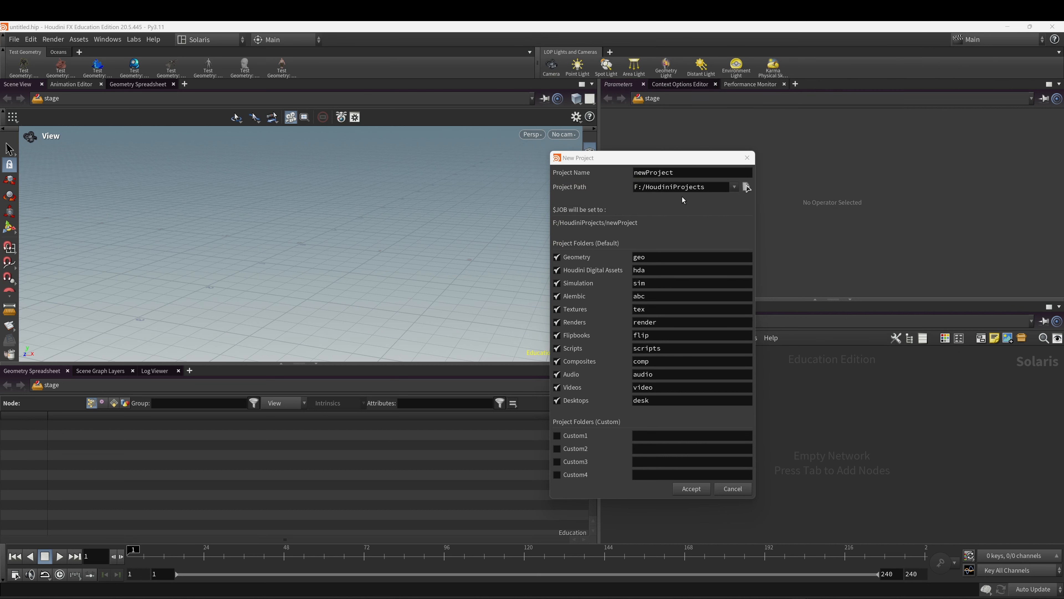
Name the new project pie and shorten its project path to F:/.
left_click_drag(695, 173, 616, 175)
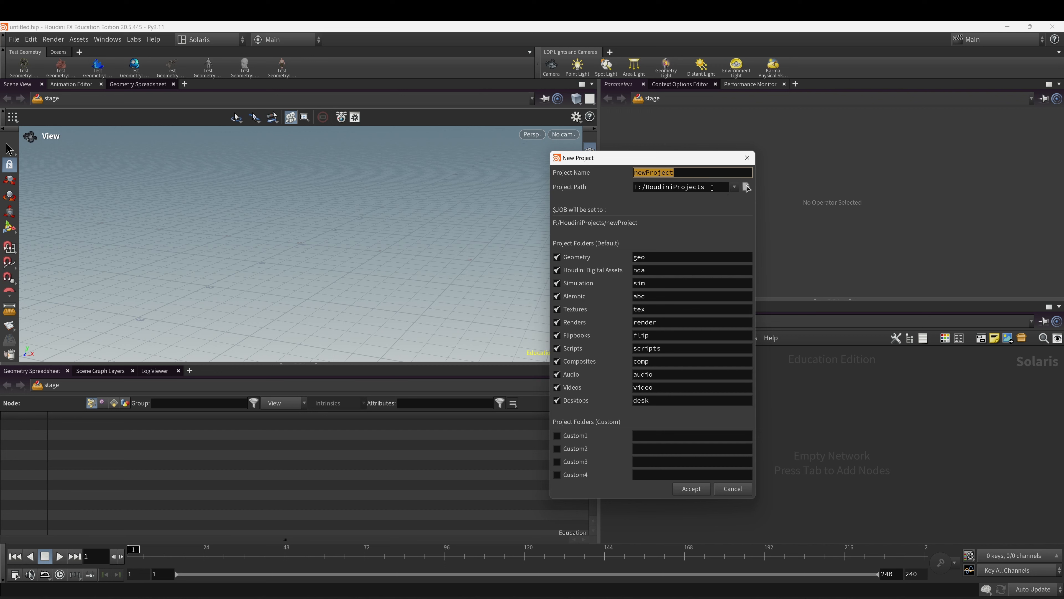
type("pie")
left_click(711, 190)
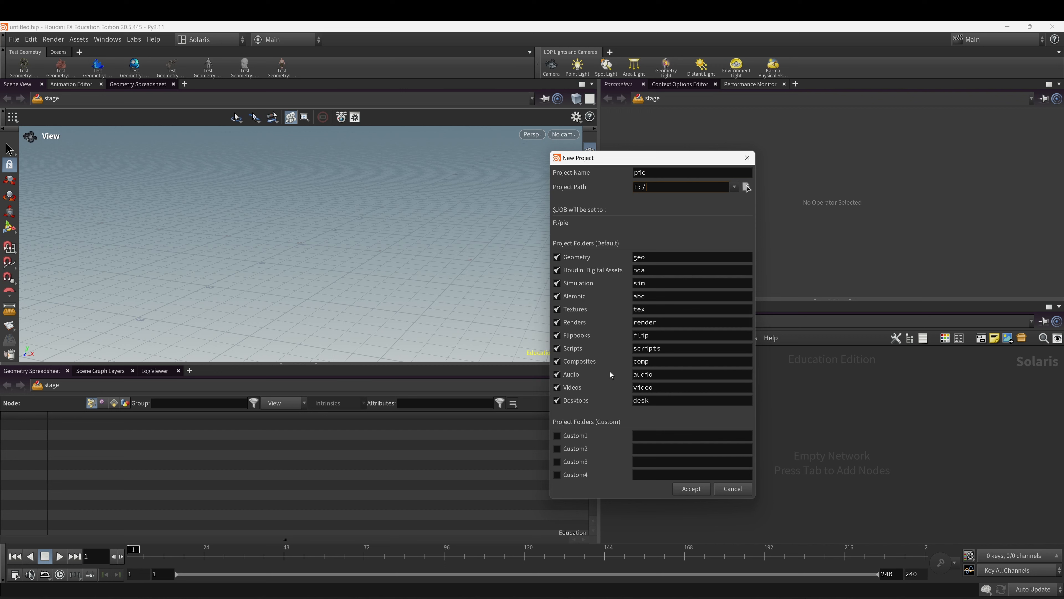
Enable the first custom project folder, name it dat, and create the project.
left_click(557, 436)
left_click(640, 437)
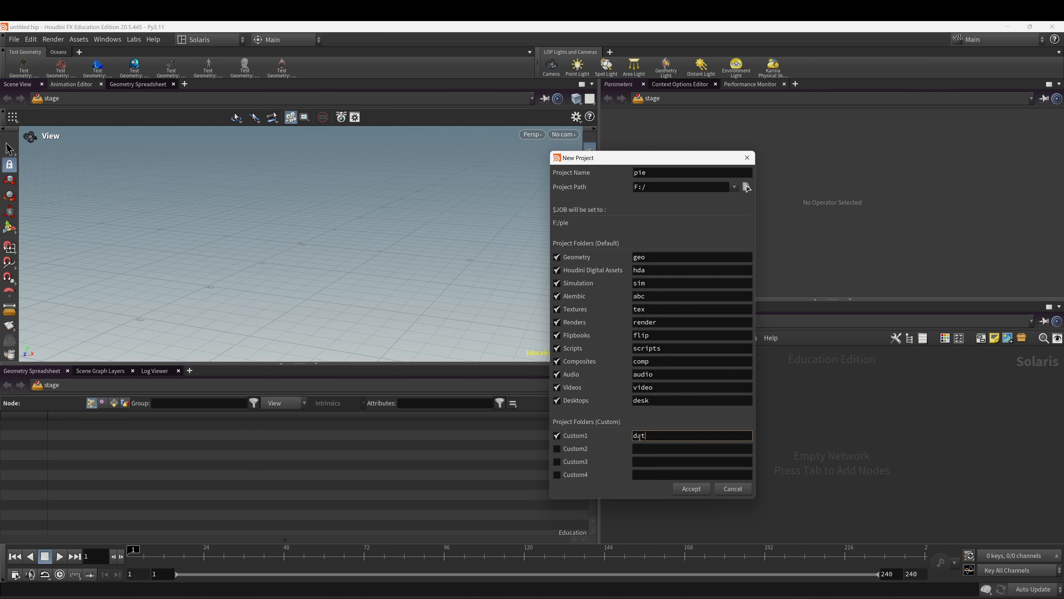
left_click(691, 488)
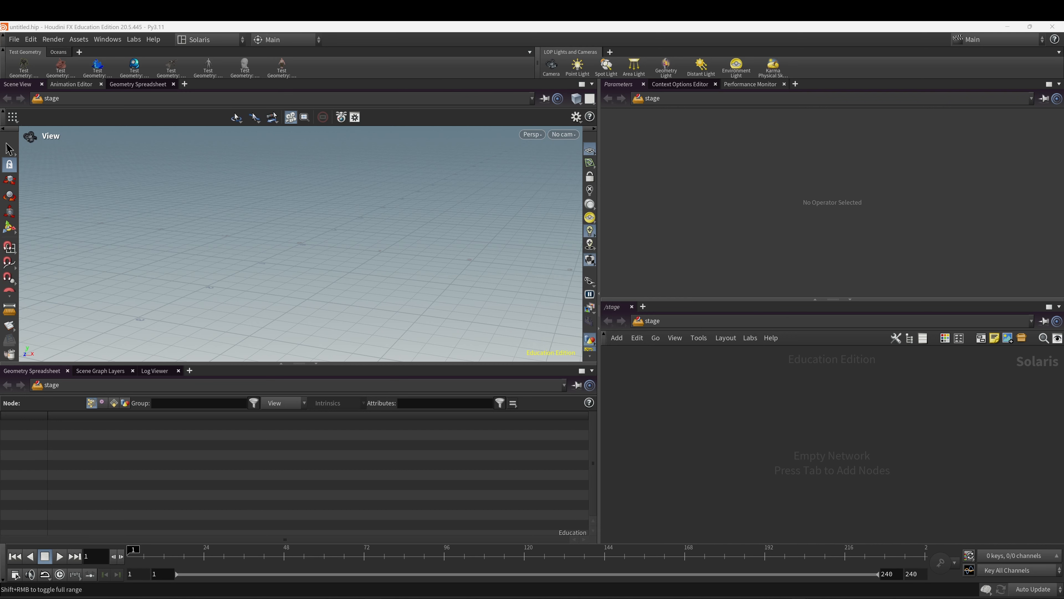
Switch to File Explorer and open the pie folder on drive F: to view its project subfolders.
mouse_move(415, 597)
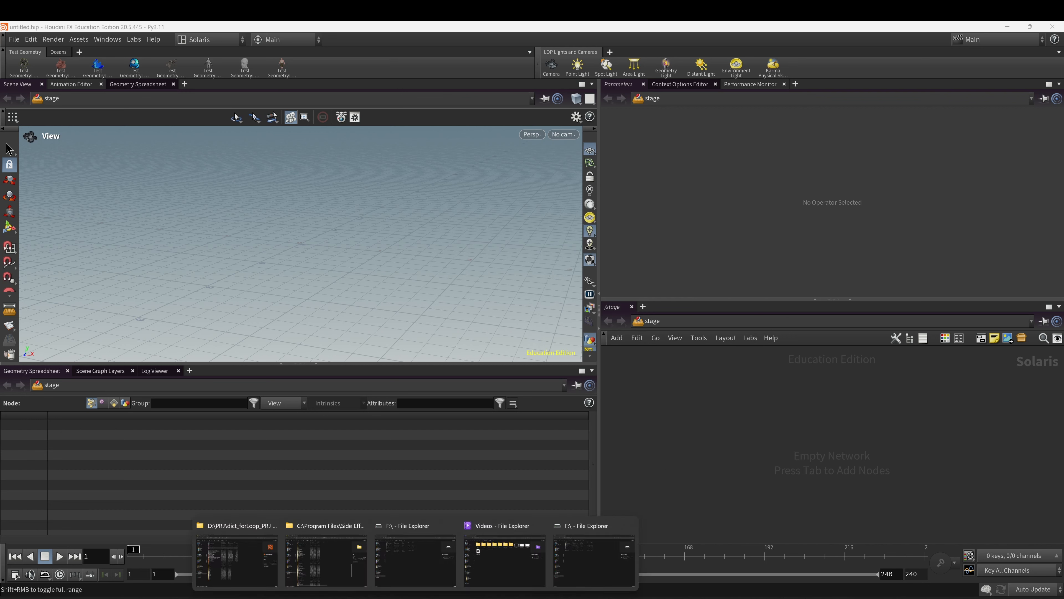
left_click(593, 557)
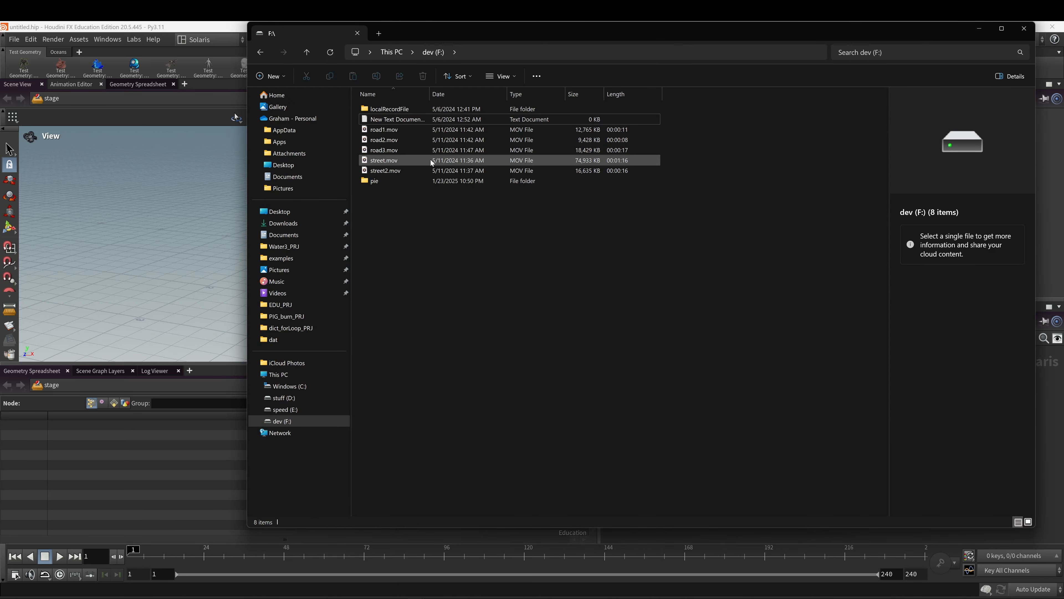
double_click(400, 180)
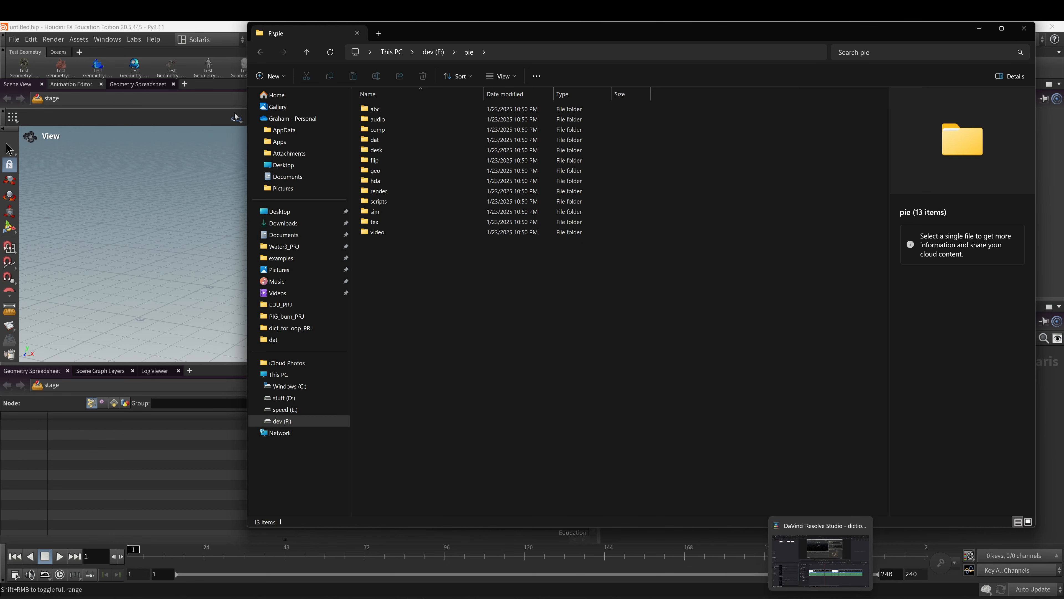
Switch to the NewProject.1.toe window in TouchDesigner and start creating a project folder.
mouse_move(586, 597)
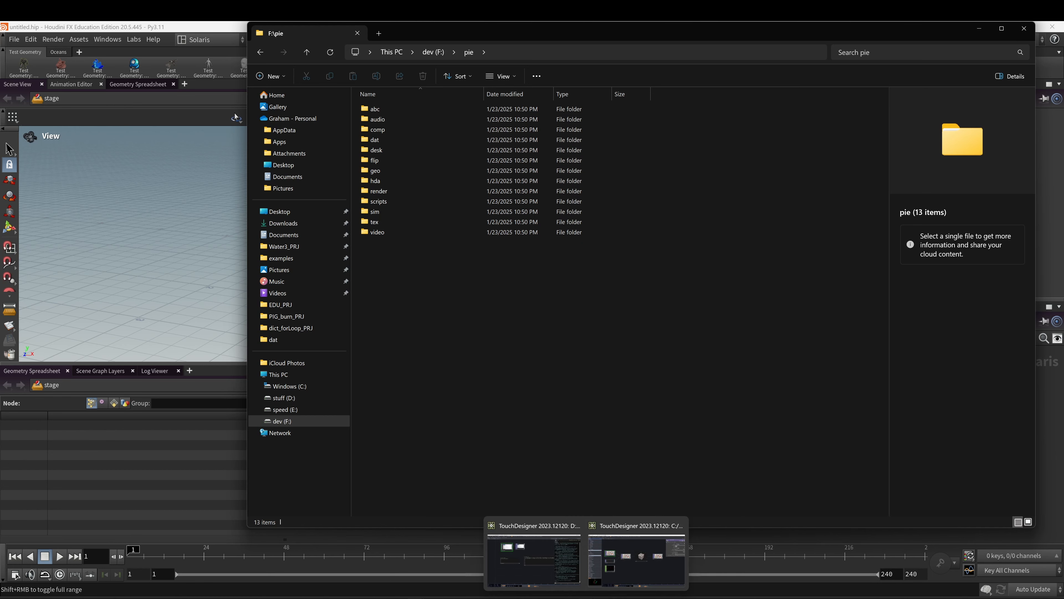
left_click(622, 573)
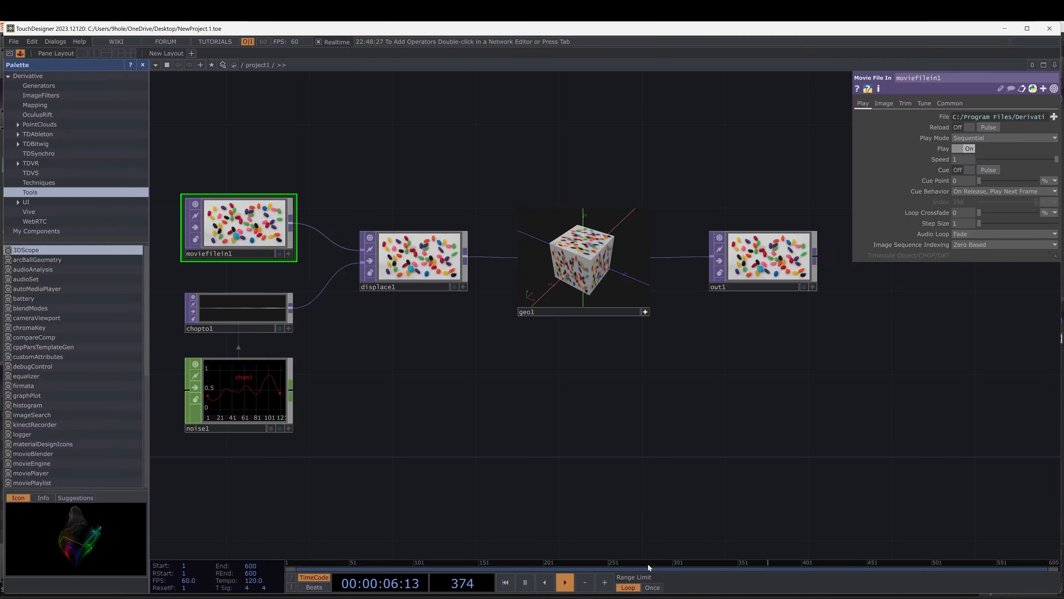
left_click(12, 42)
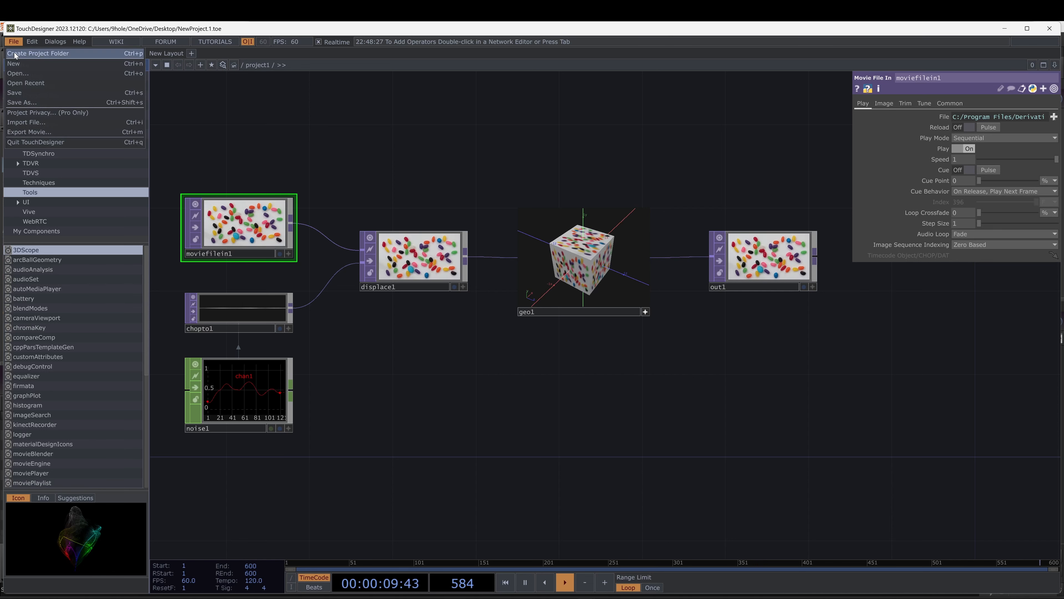
mouse_move(55, 41)
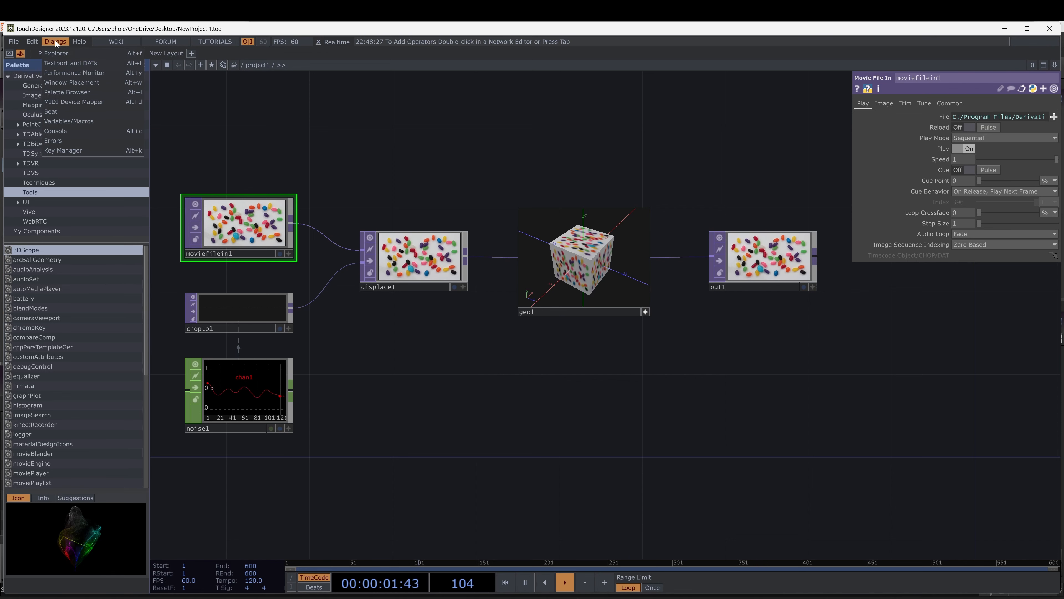
mouse_move(13, 41)
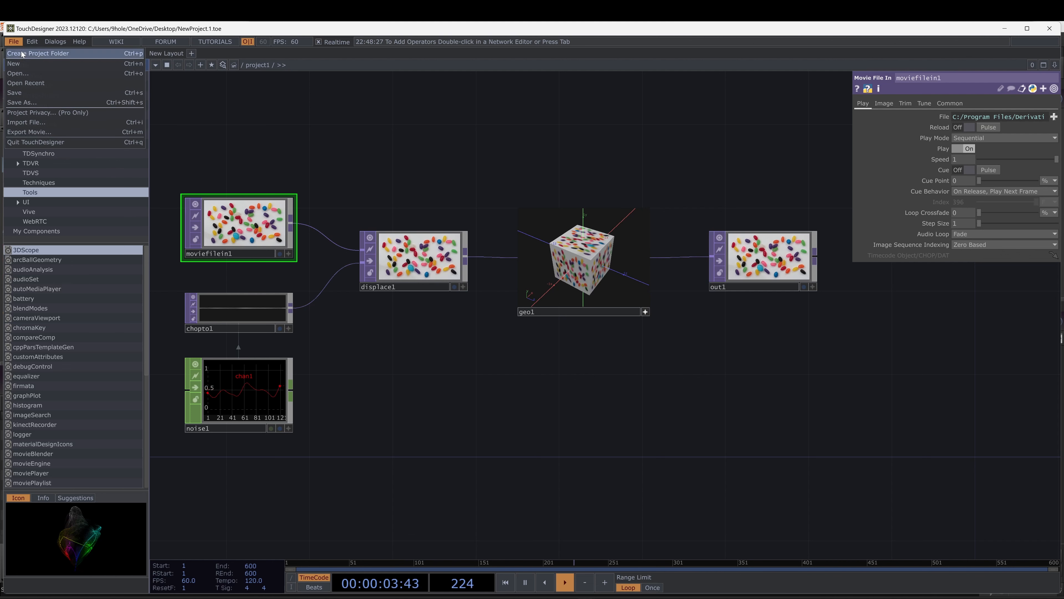
left_click(22, 54)
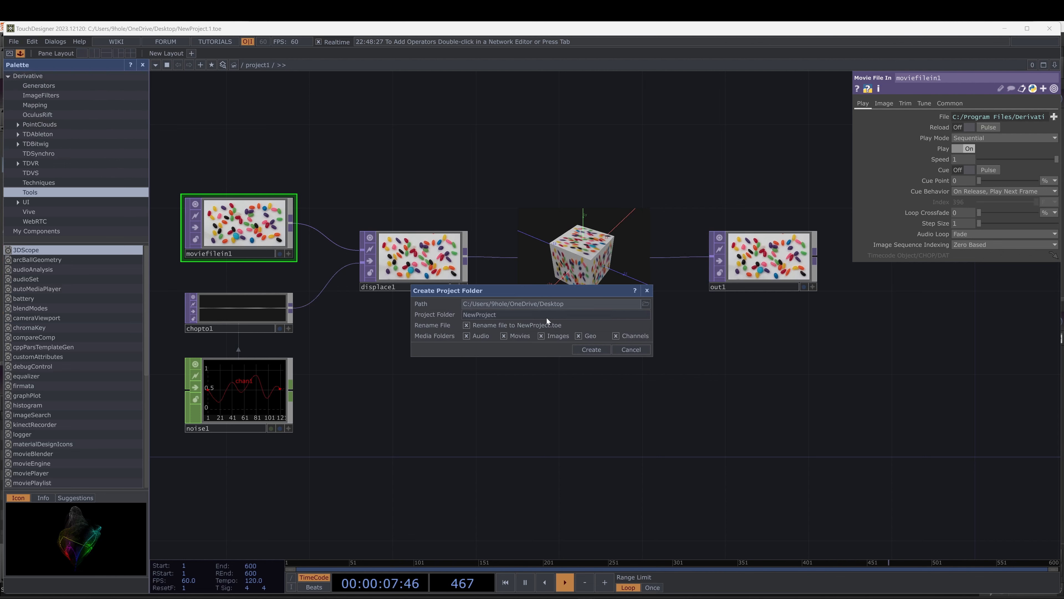
Browse to the pie folder on drive F: and select it as the project folder's path.
left_click(646, 304)
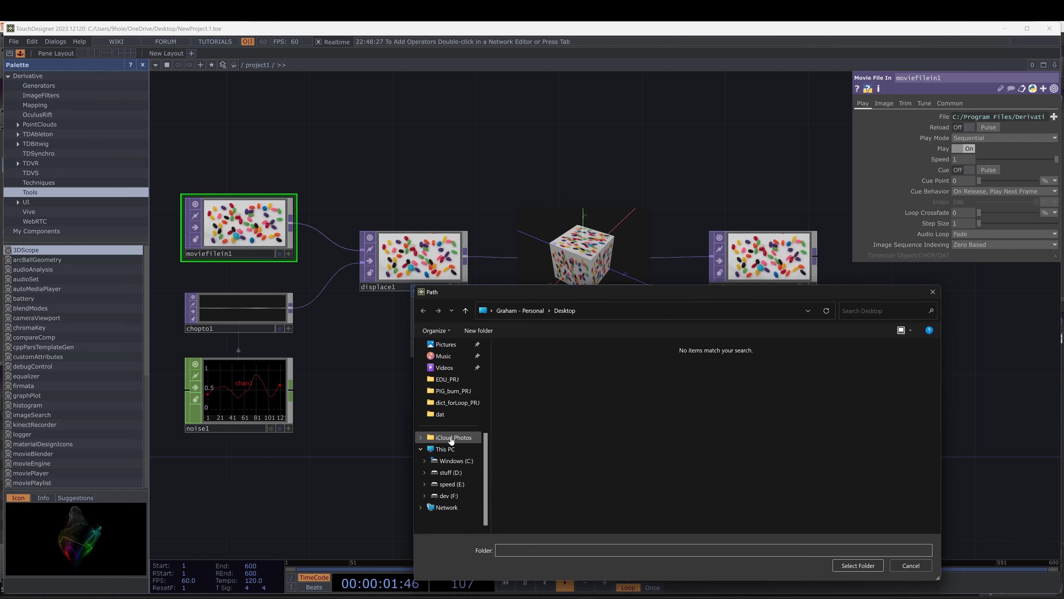
left_click(448, 495)
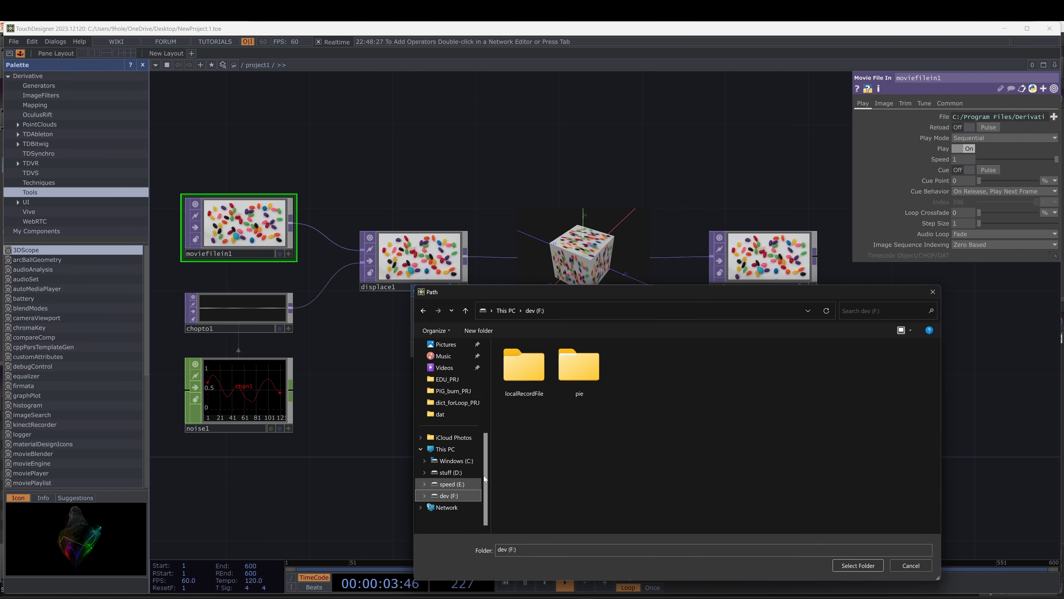
double_click(579, 368)
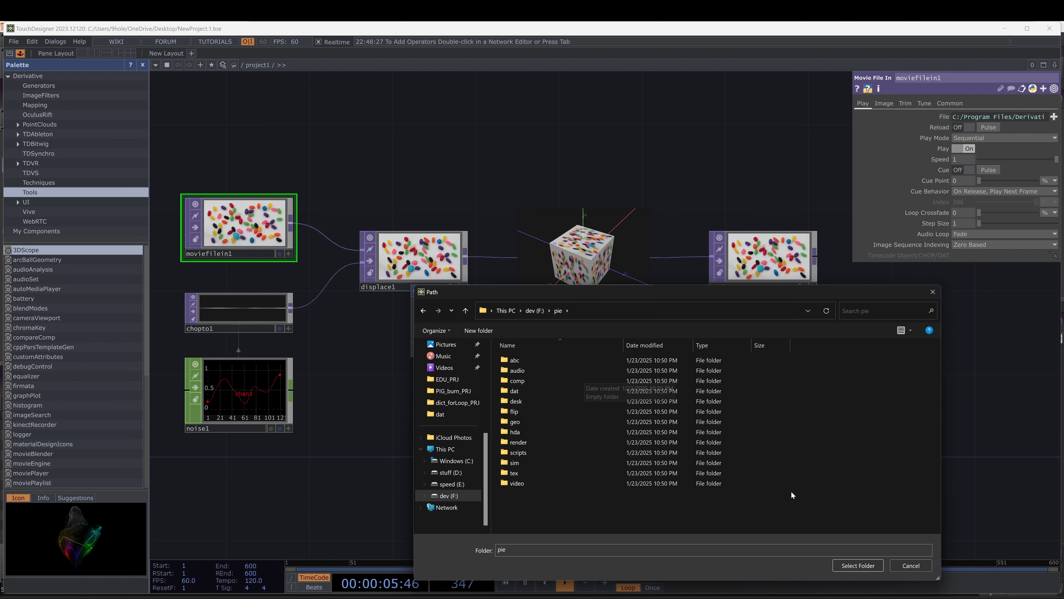
left_click(855, 565)
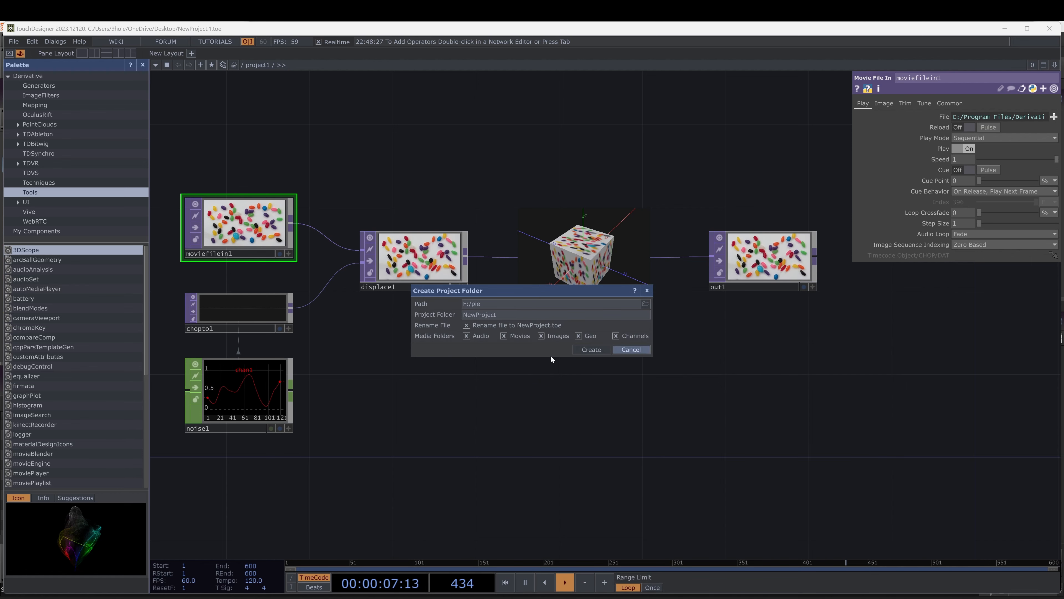
Replace the project folder name NewProject with pie.
left_click(506, 315)
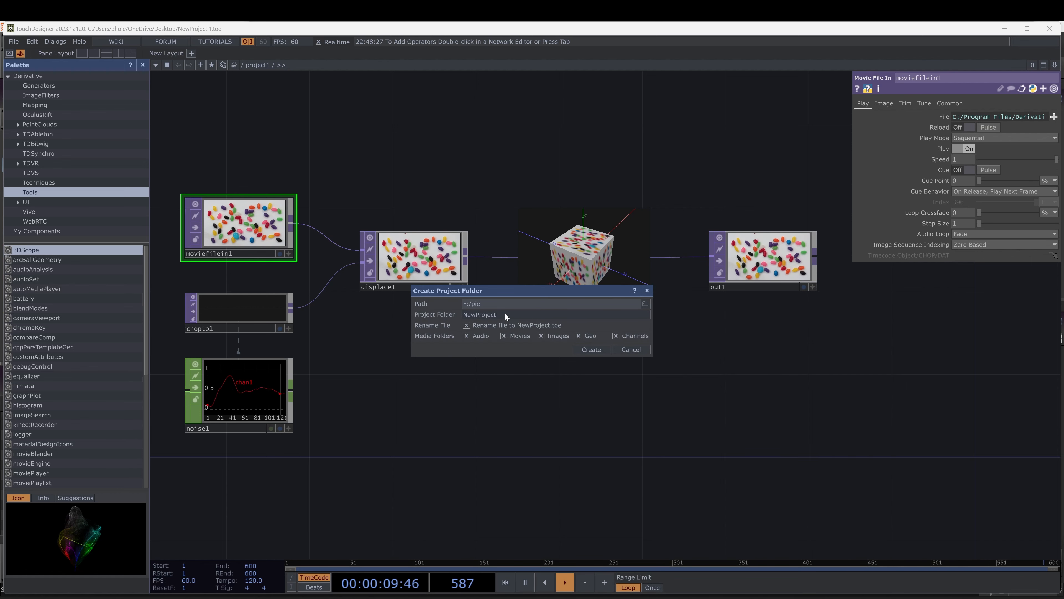
key("BackSpace")
key("BackSpace")
key("BackSpace")
key("BackSpace")
key("BackSpace")
key("BackSpace")
key("BackSpace")
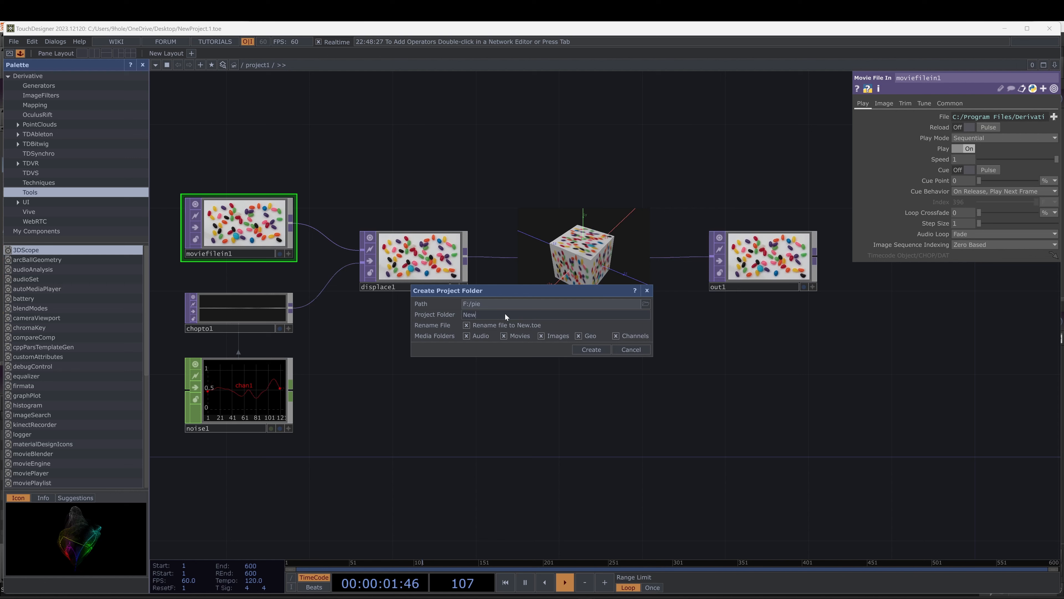
key("BackSpace")
key("BackSpace")
key("BackSpace")
type("pie")
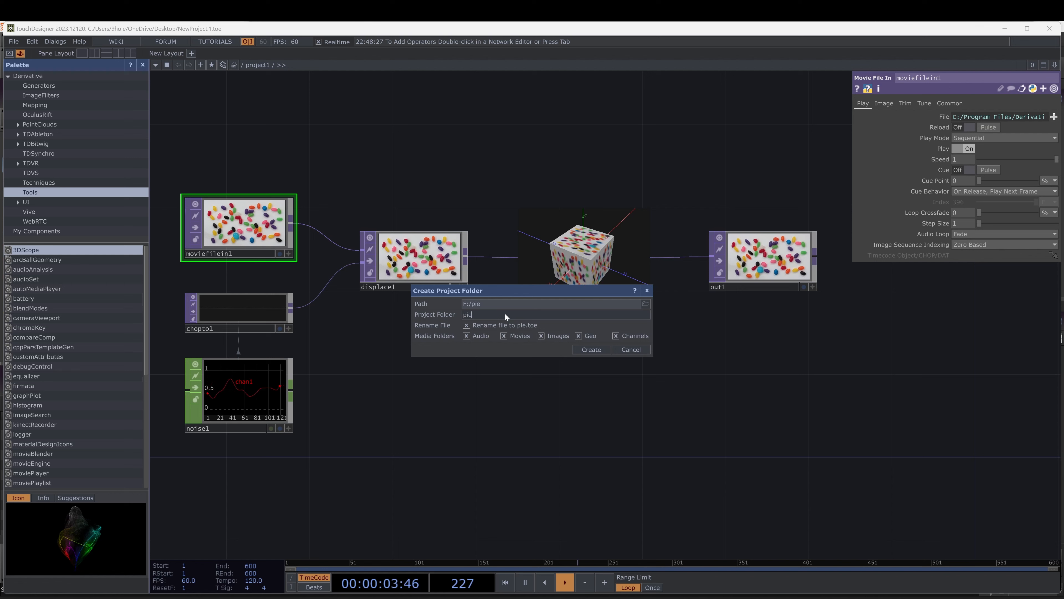
Shorten the project path to F:/ and create the project folder with all media folders enabled.
left_click(500, 305)
key("BackSpace")
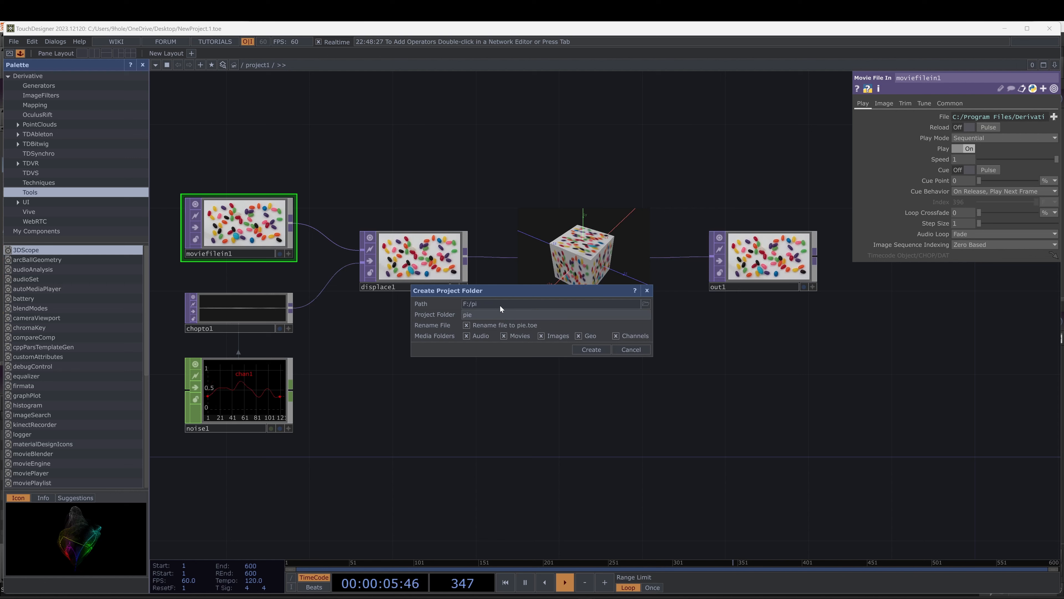
key("BackSpace")
key("BackSpace")
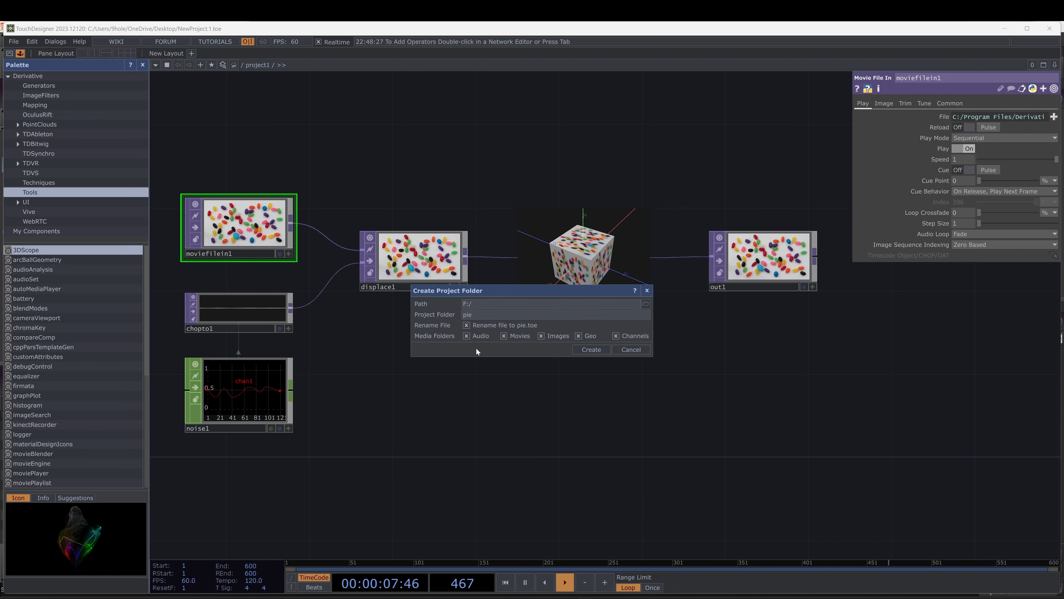
left_click(597, 351)
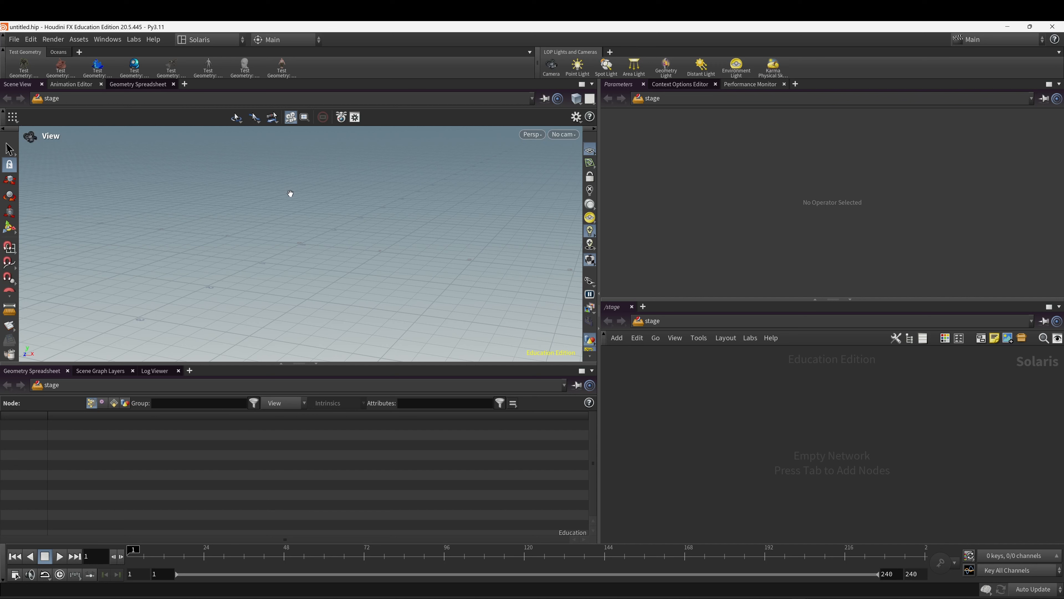
In the untitled Houdini scene, save the file as pie.1 in the $JOB folder.
left_click(14, 39)
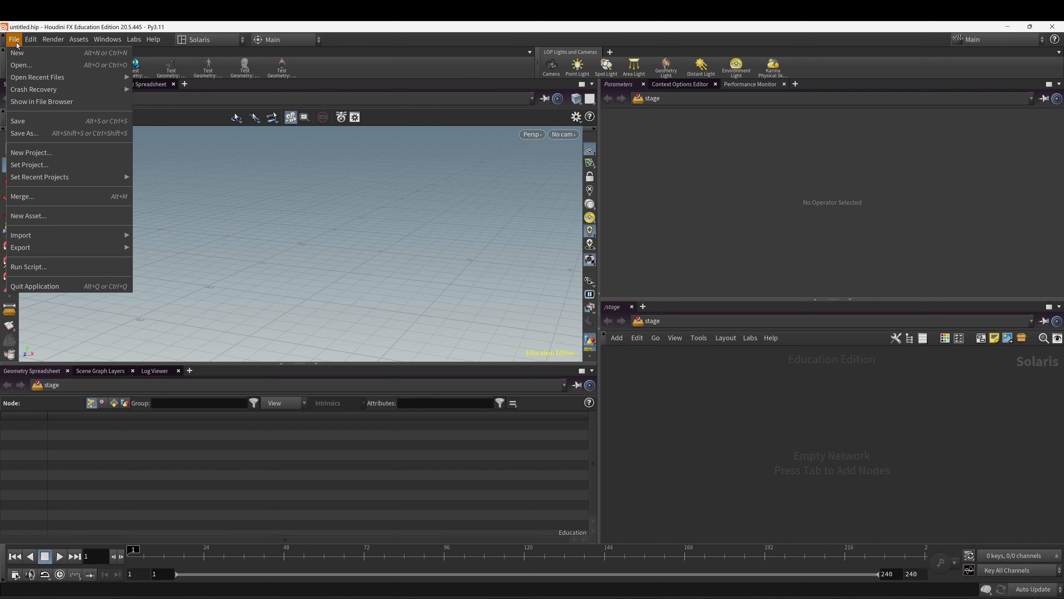
left_click(114, 132)
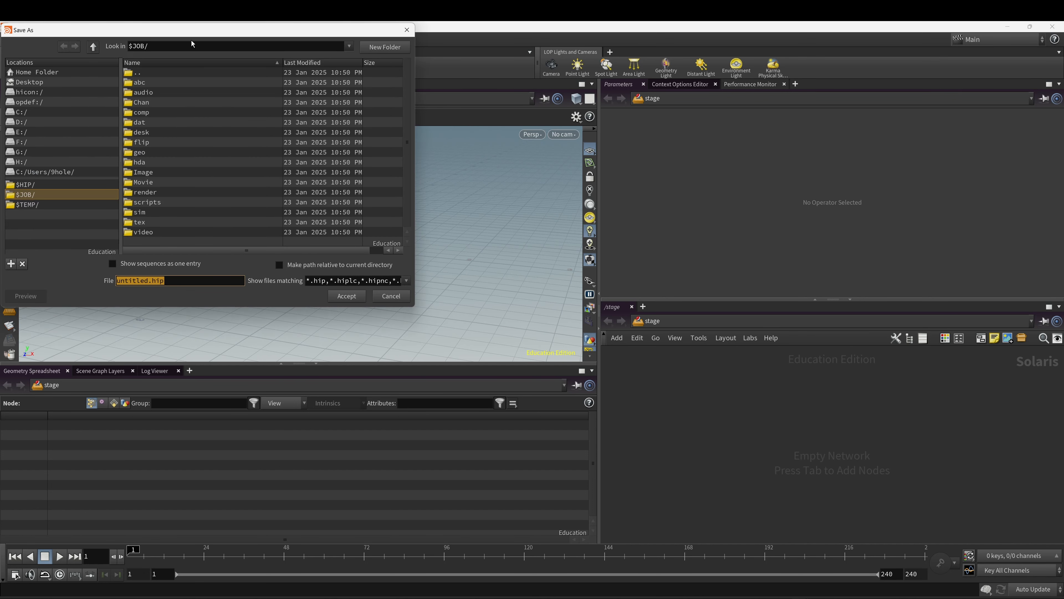
left_click_drag(186, 31, 392, 103)
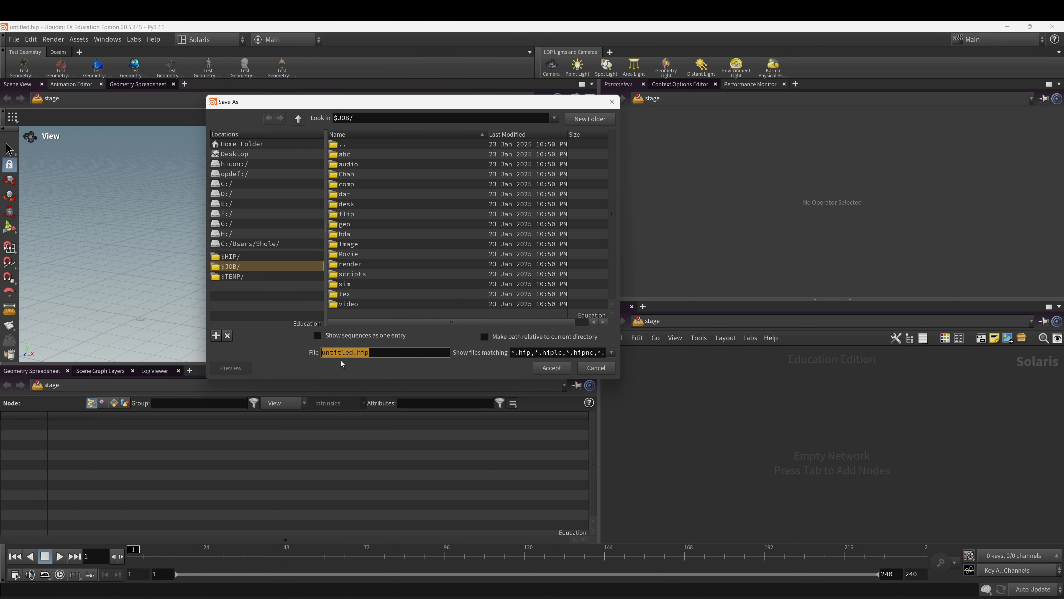
left_click(348, 353)
type("pi")
key("BackSpace")
type("e.1")
left_click(552, 368)
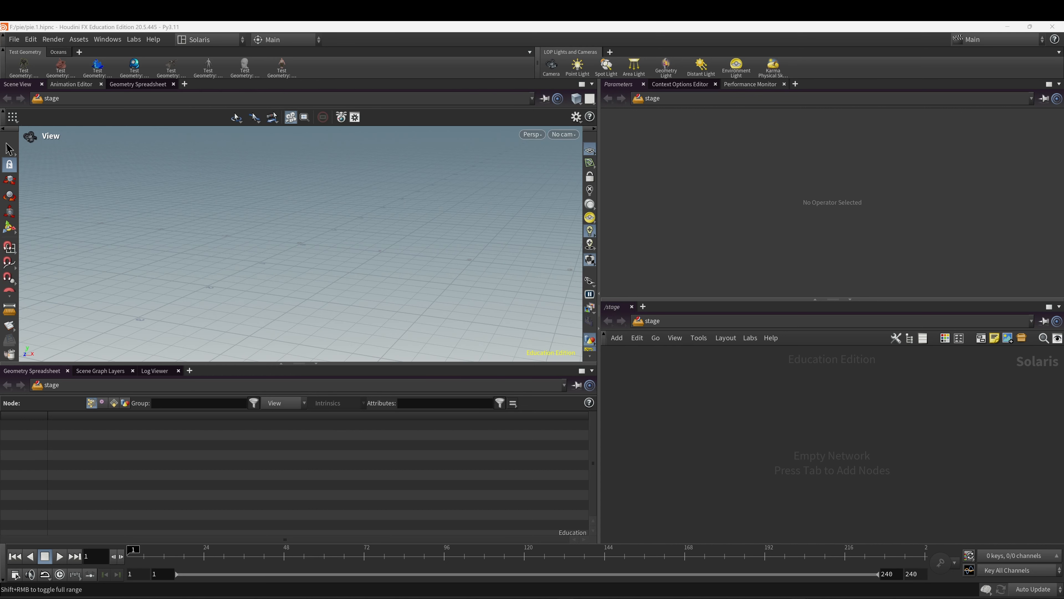
Switch to the pie.1.toe TouchDesigner project and delete all the default operators from its network.
mouse_move(586, 598)
left_click(637, 560)
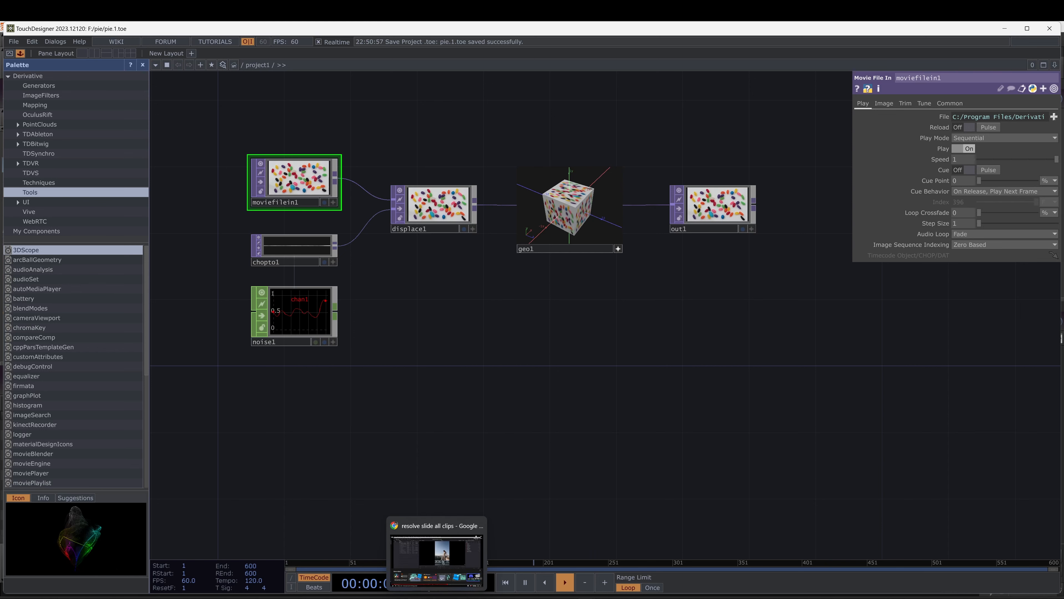
mouse_move(414, 595)
left_click(577, 563)
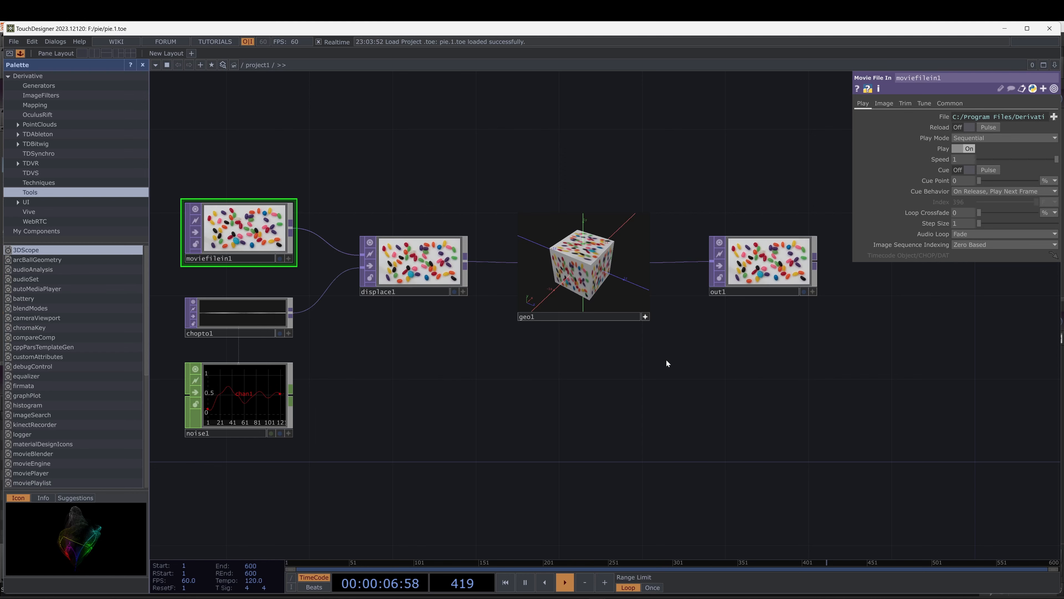
scroll(614, 351, "up", 1)
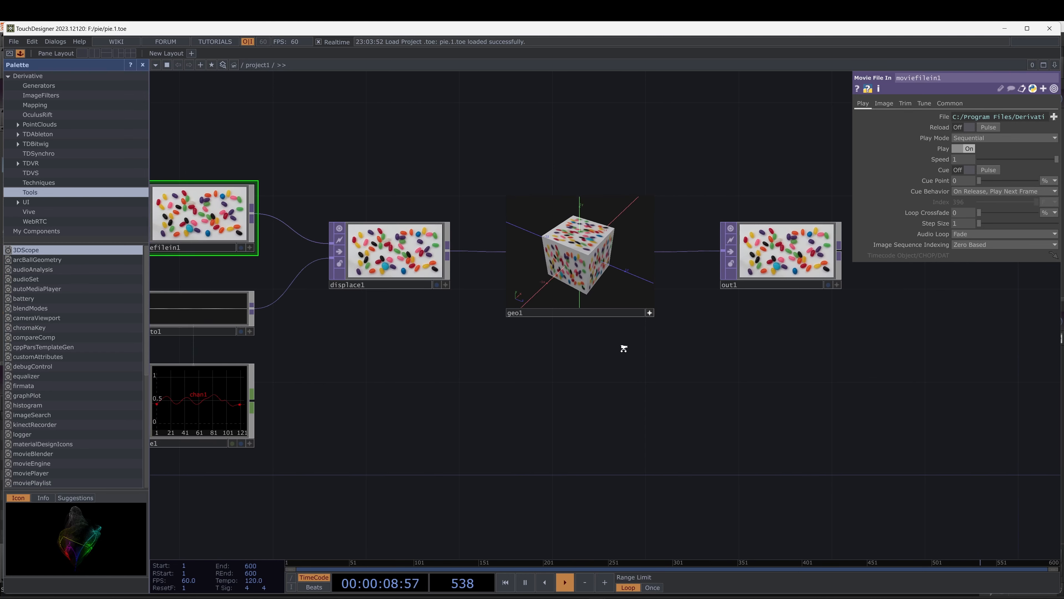
scroll(623, 348, "down", 3)
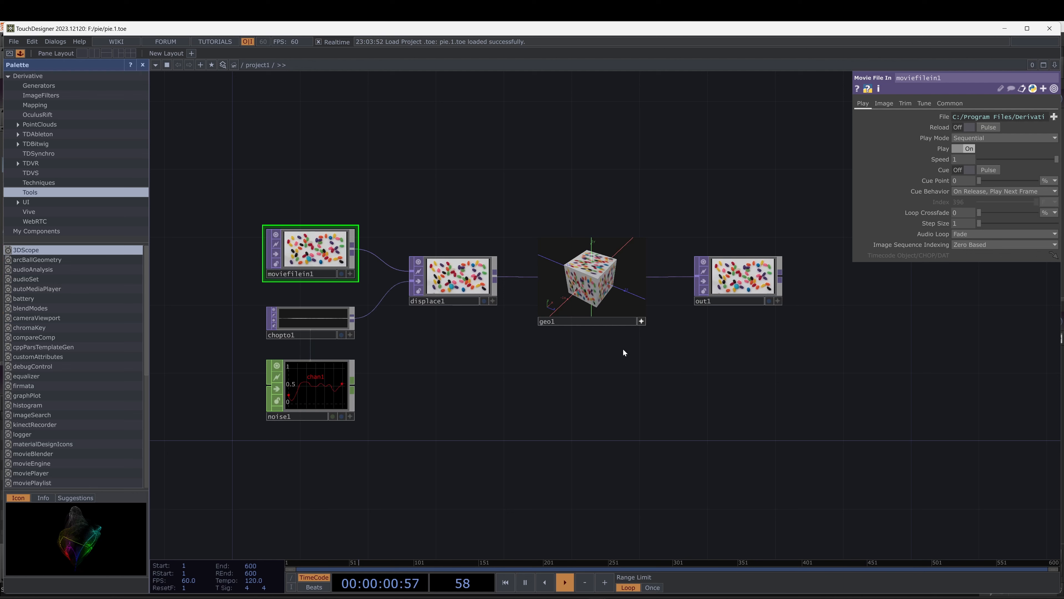
left_click_drag(818, 182, 270, 456)
key("Delete")
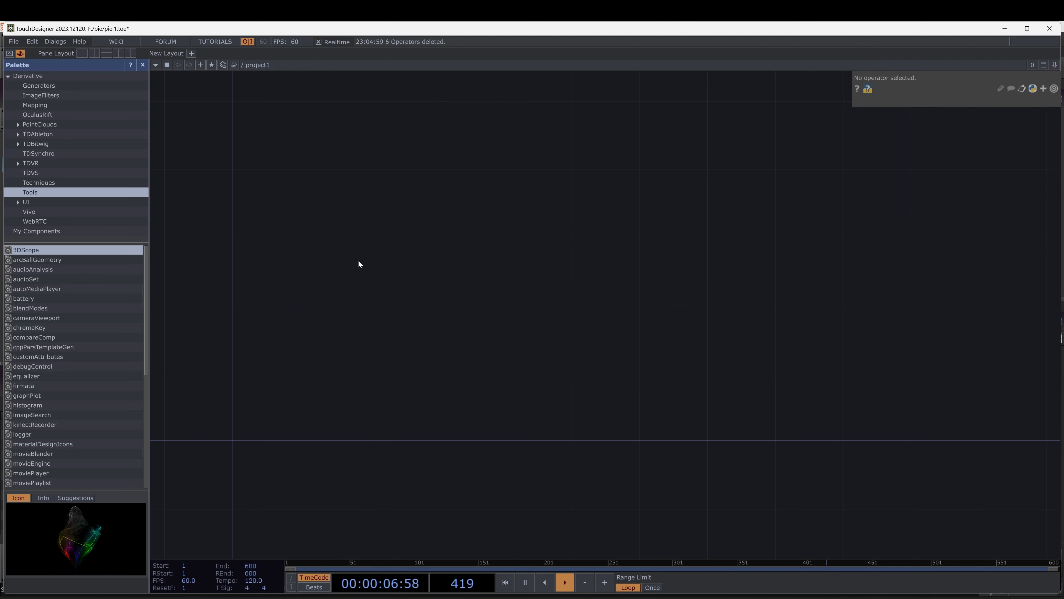
Paste the in_houdini Text DAT containing the hrpyc server code into the empty network.
key("Tab")
left_click(582, 267)
key("ctrl+v")
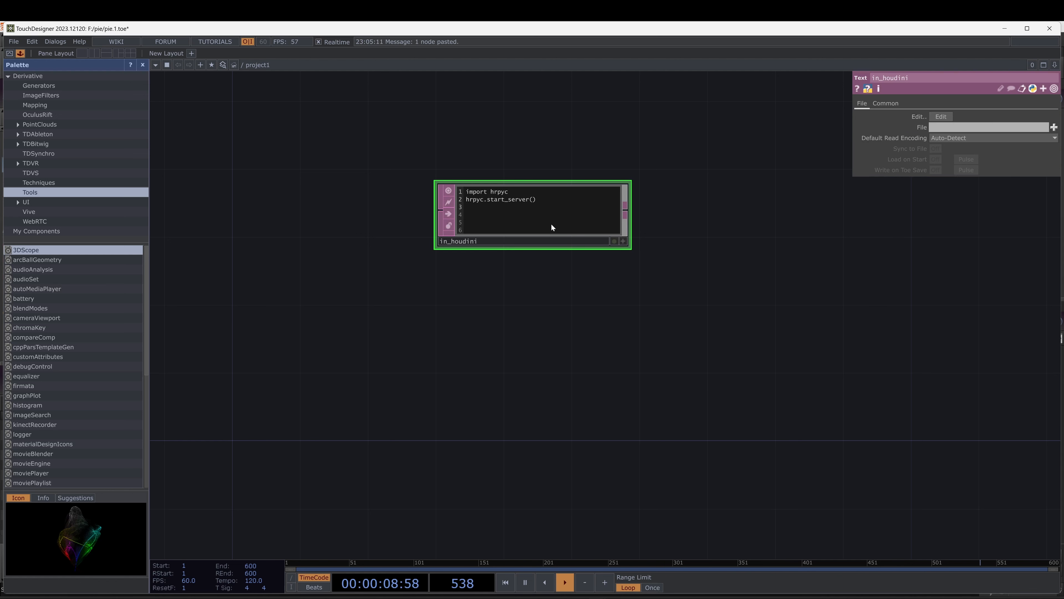
Copy the import hrpyc and hrpyc.start_server() lines from the in_houdini DAT and switch to the pie.1 Houdini scene.
left_click(623, 242)
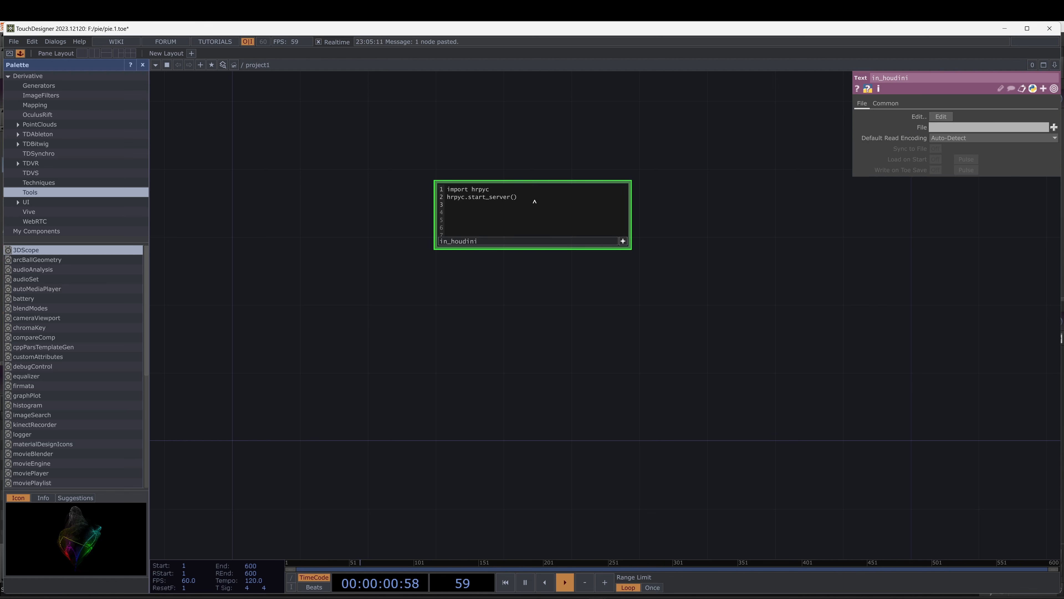
left_click_drag(467, 202, 444, 189)
key("ctrl+c")
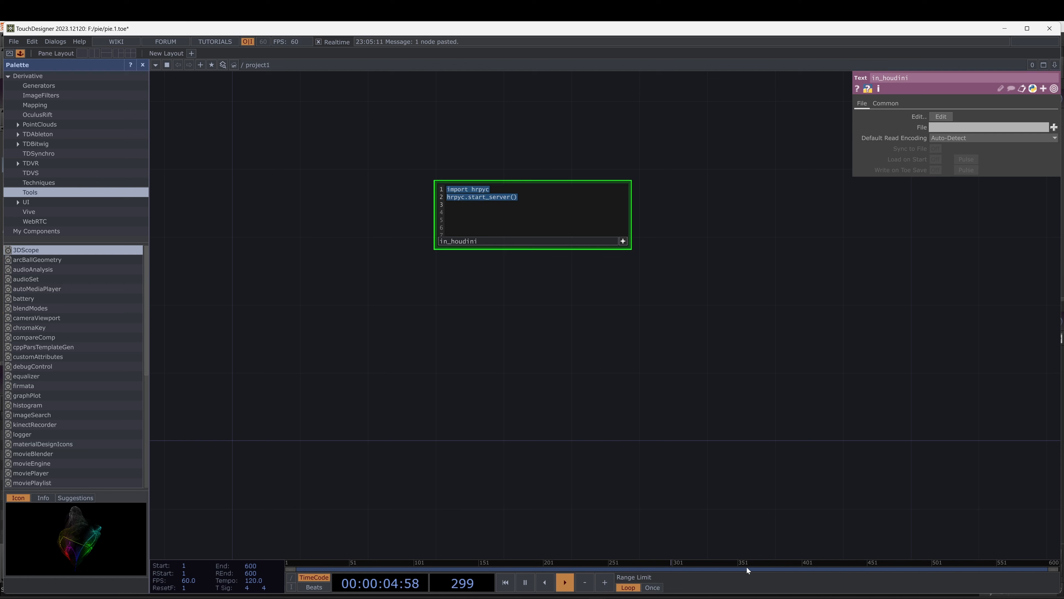
left_click(811, 598)
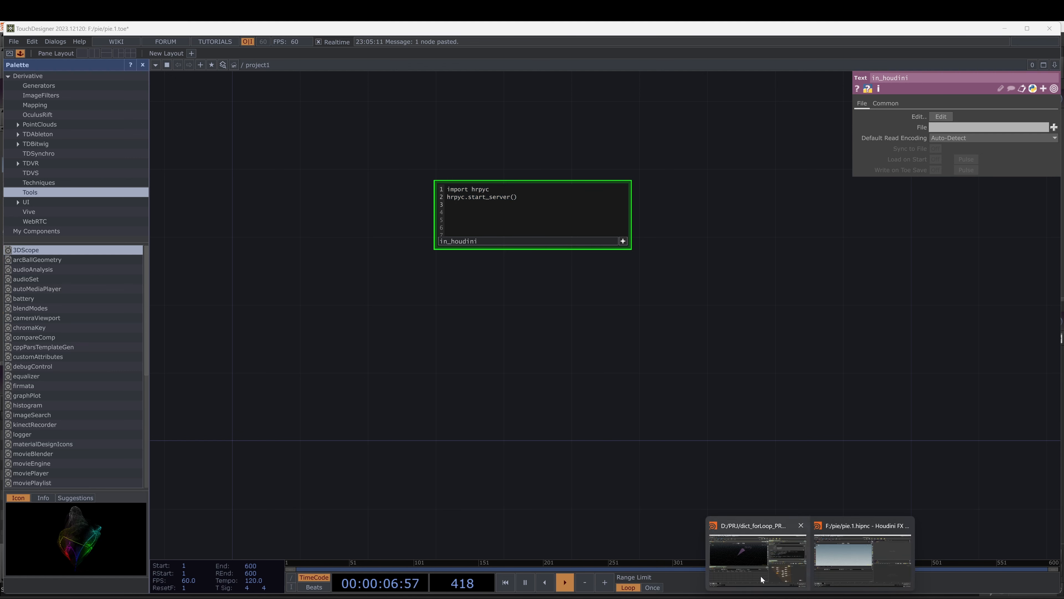
left_click(834, 553)
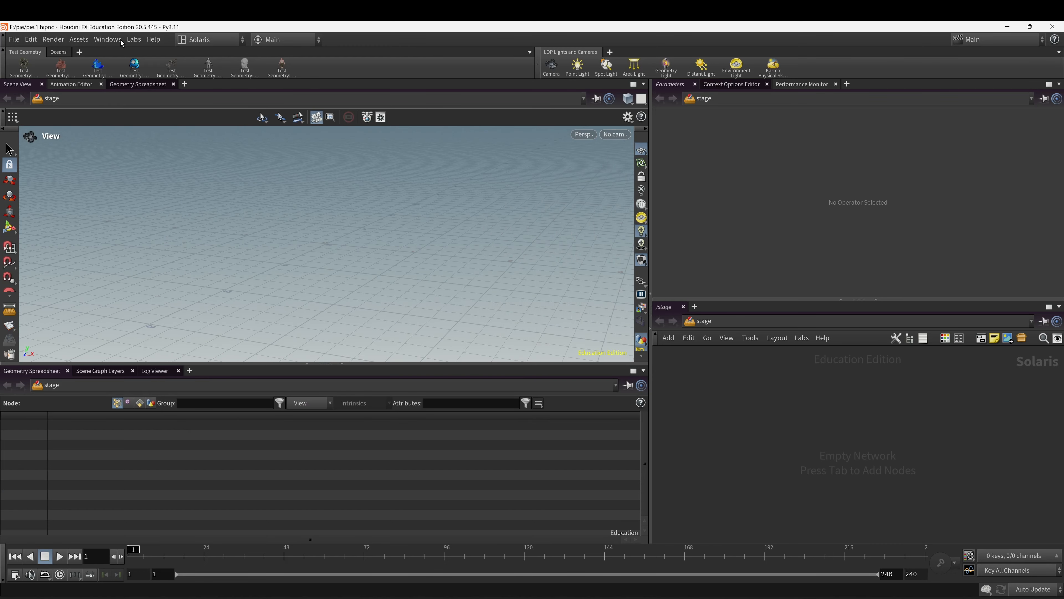
Open a Python Shell and run the pasted code import hrpyc and hrpyc.start_server().
left_click(105, 40)
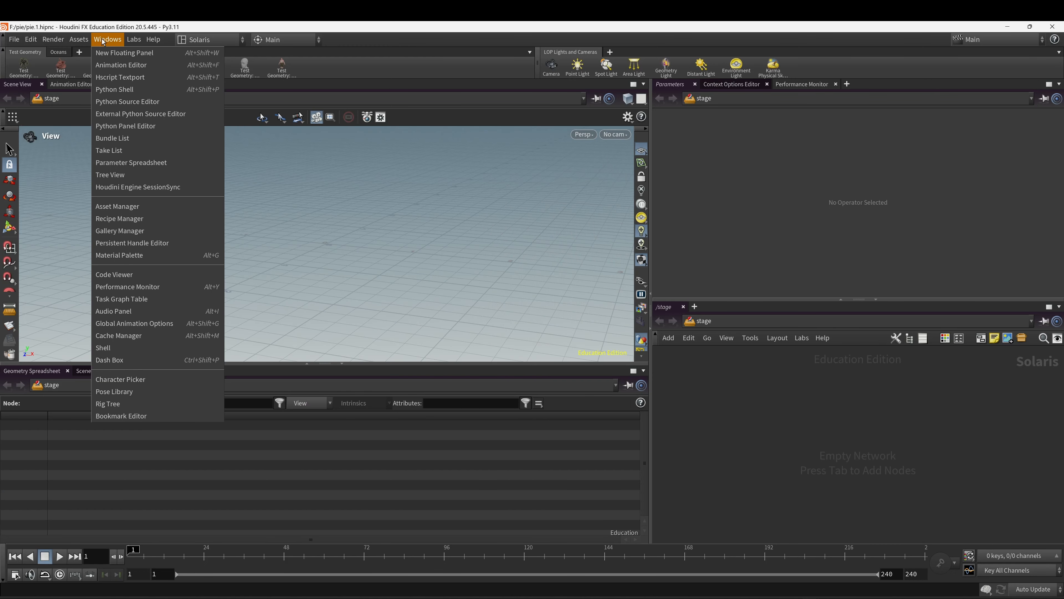
left_click(119, 89)
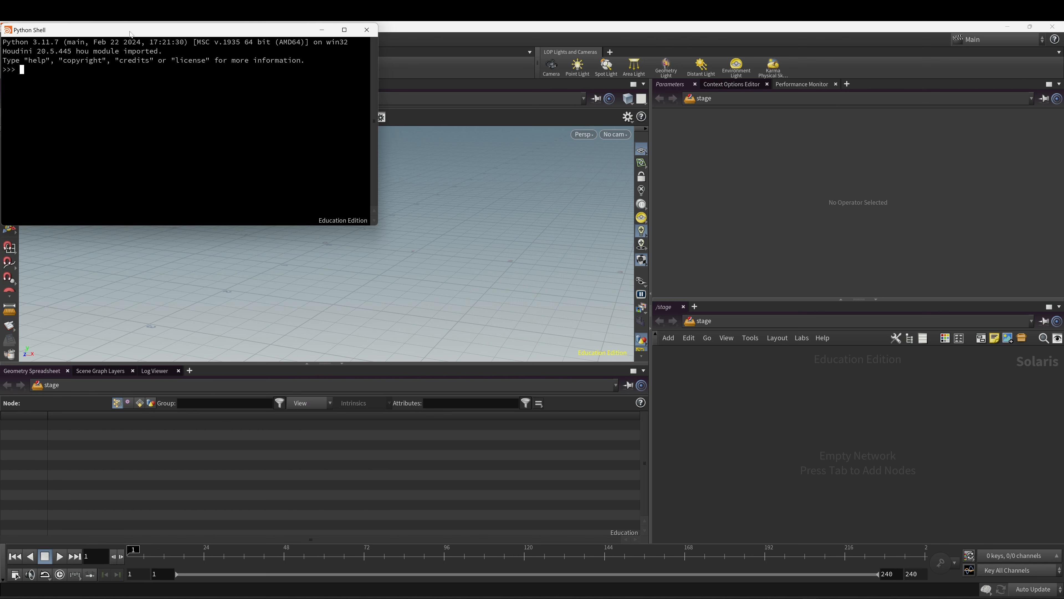
left_click_drag(131, 35, 405, 194)
key("ctrl+v")
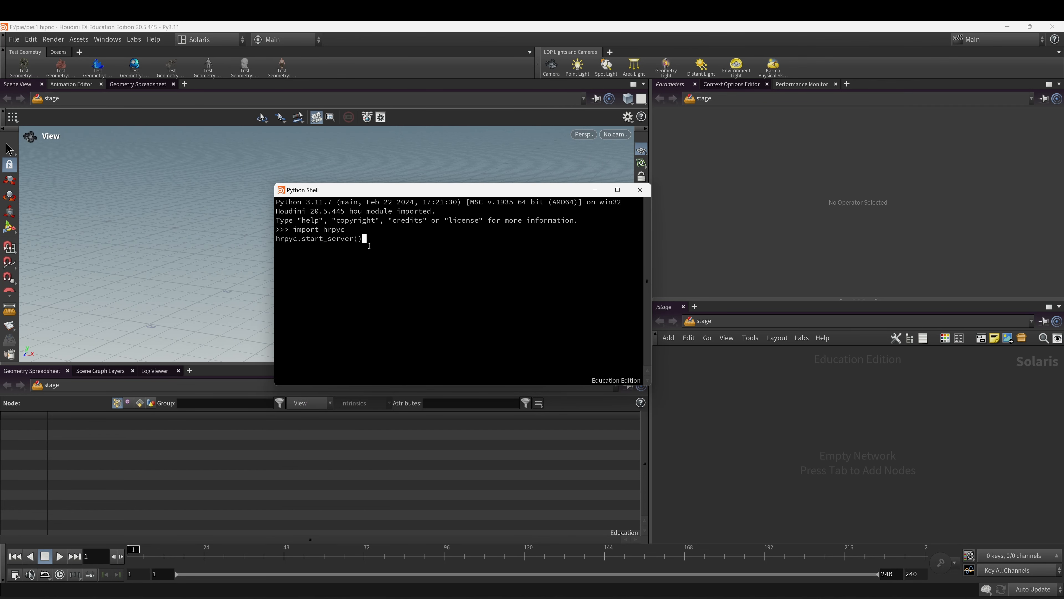
key("Return")
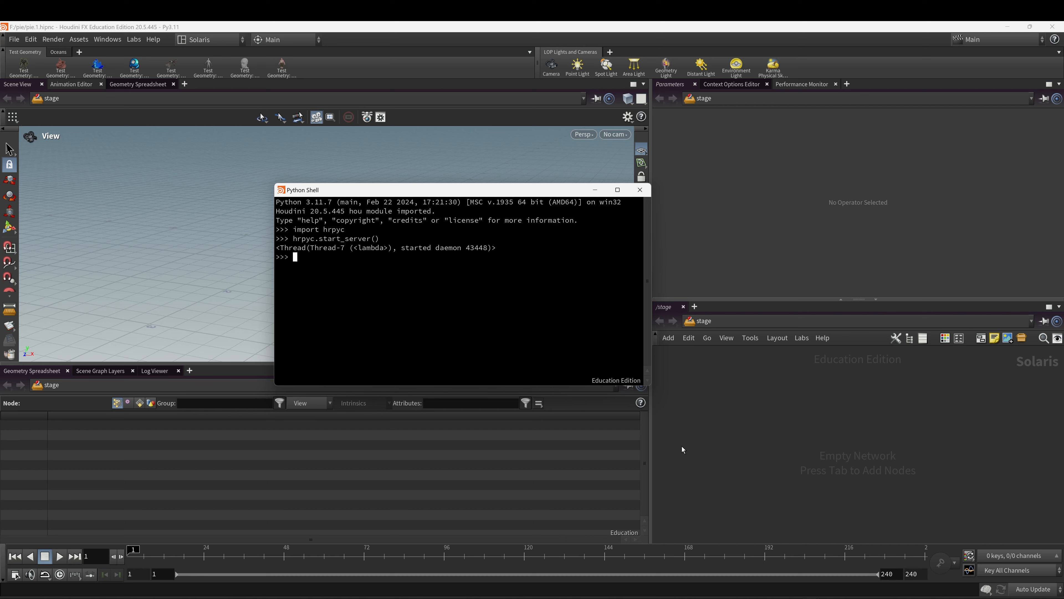
Switch to the pie.1.toe TouchDesigner project and paste the run Text DAT containing the Houdini sys.path.append lines below in_houdini.
left_click(597, 598)
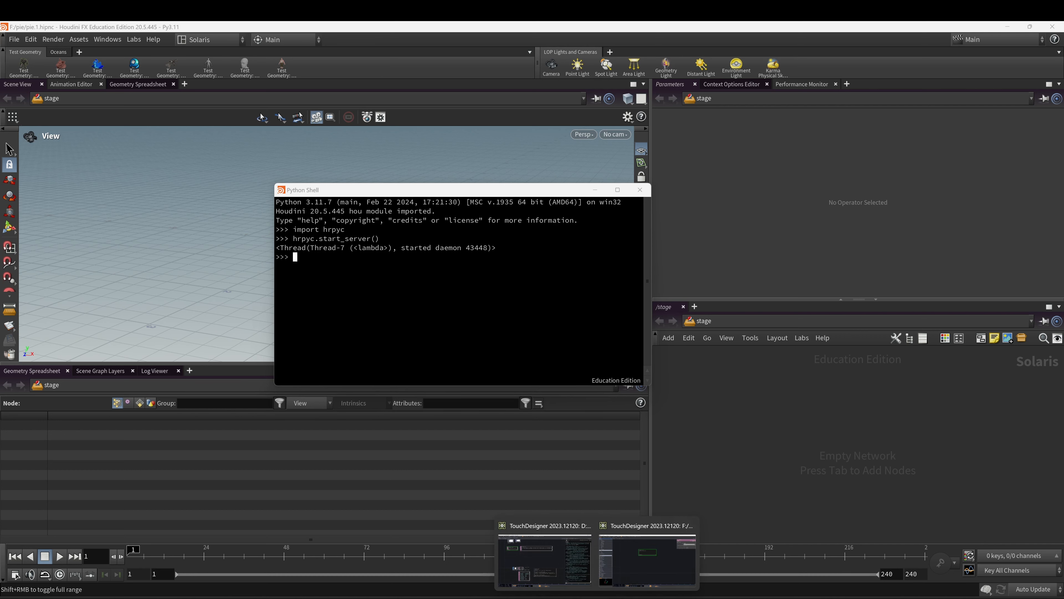
left_click(637, 580)
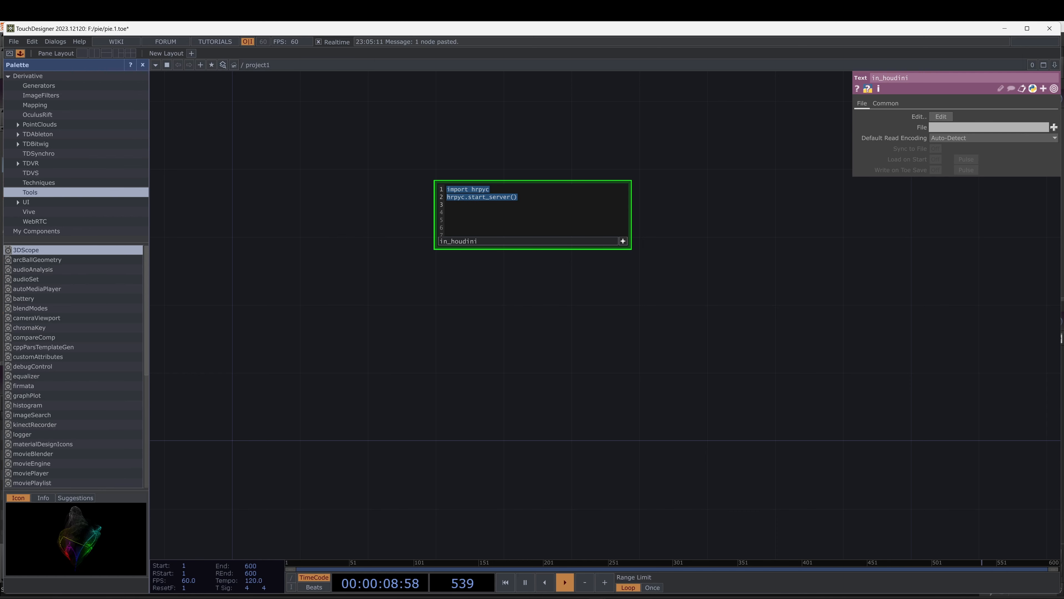
left_click(596, 598)
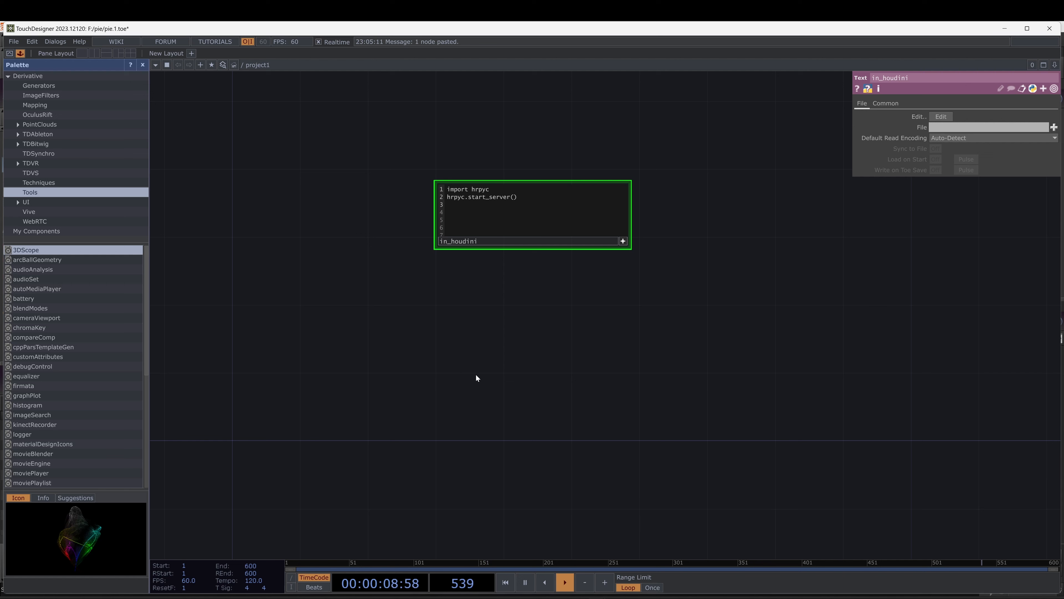
key("ctrl+v")
left_click_drag(484, 350, 323, 328)
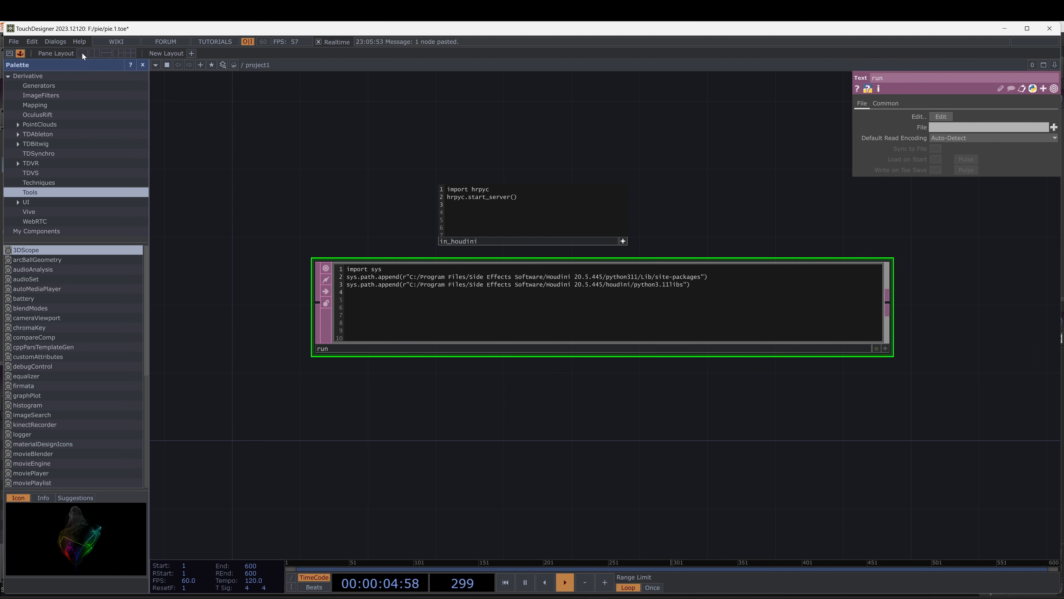
Split the workspace side by side with Textport and DATs in the second pane, and close the Palette.
left_click(90, 56)
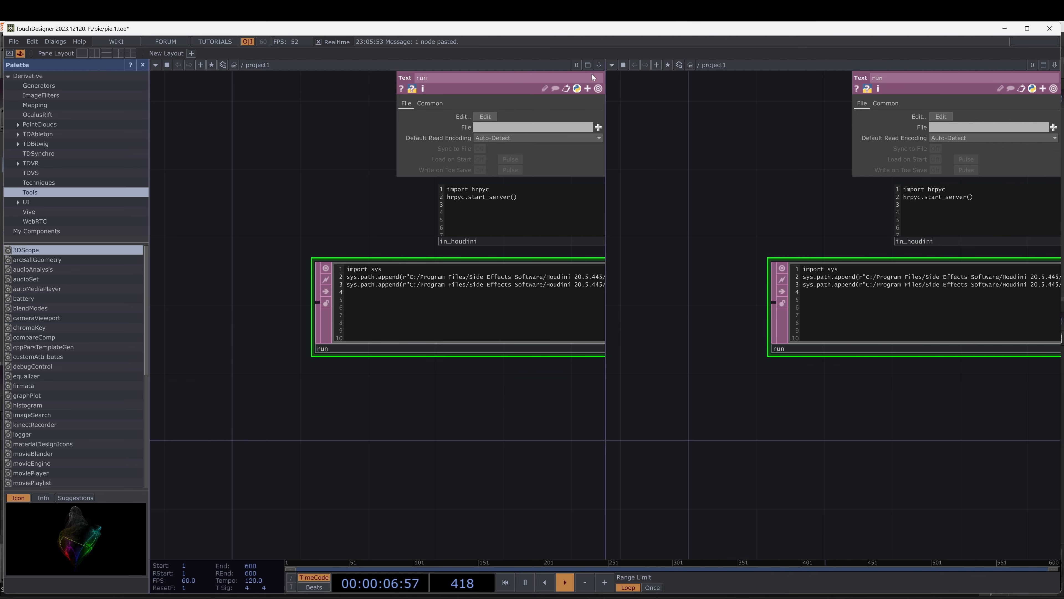
left_click(611, 65)
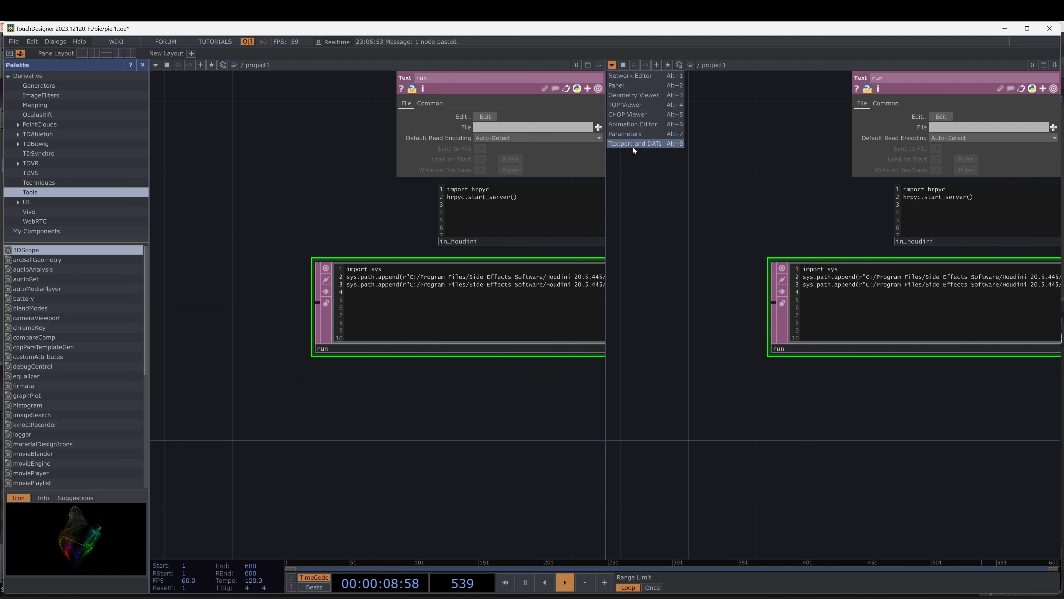
left_click(639, 142)
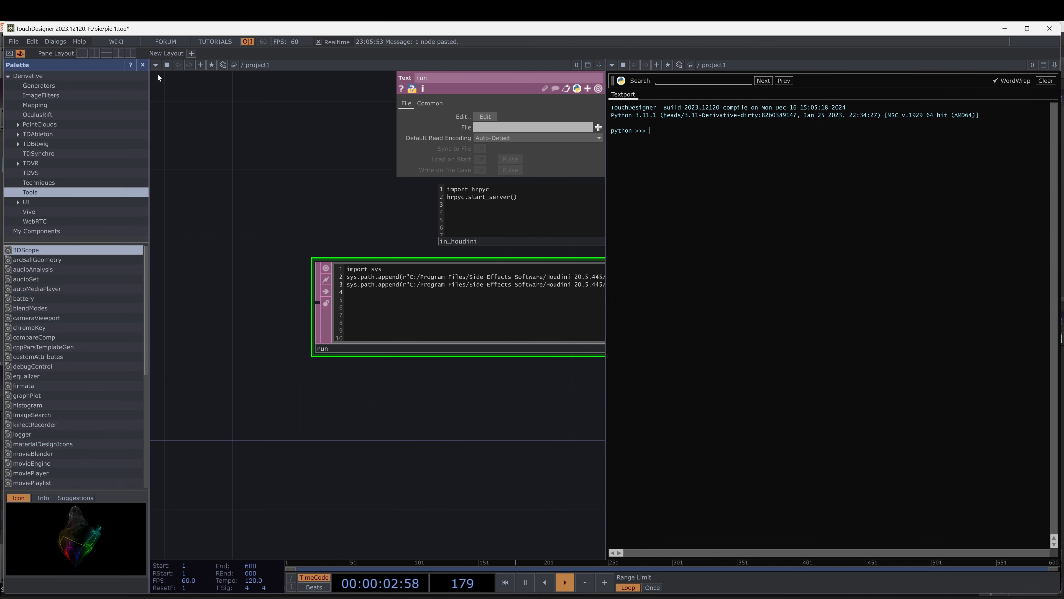
left_click(143, 66)
scroll(252, 172, "down", 5)
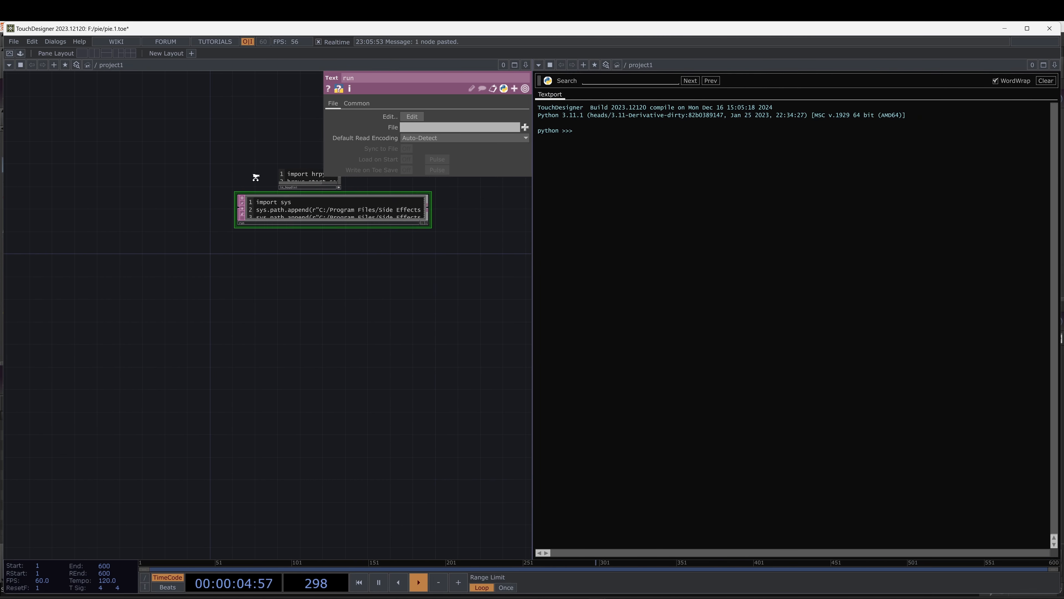
Run the script in the run Text DAT to append the Houdini Python library paths.
scroll(256, 177, "up", 4)
left_click_drag(243, 167, 147, 223)
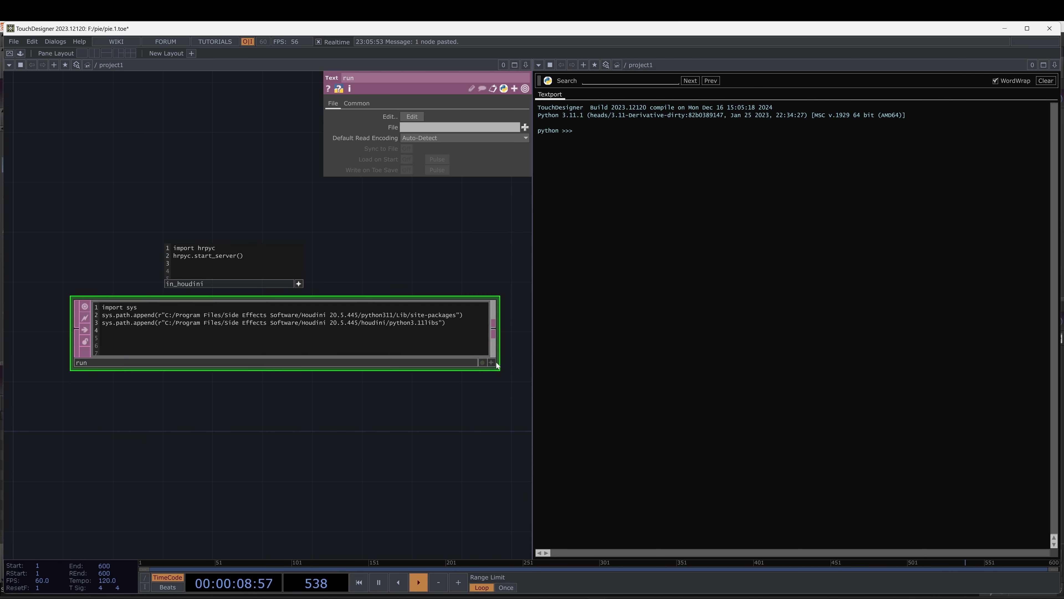
right_click(493, 364)
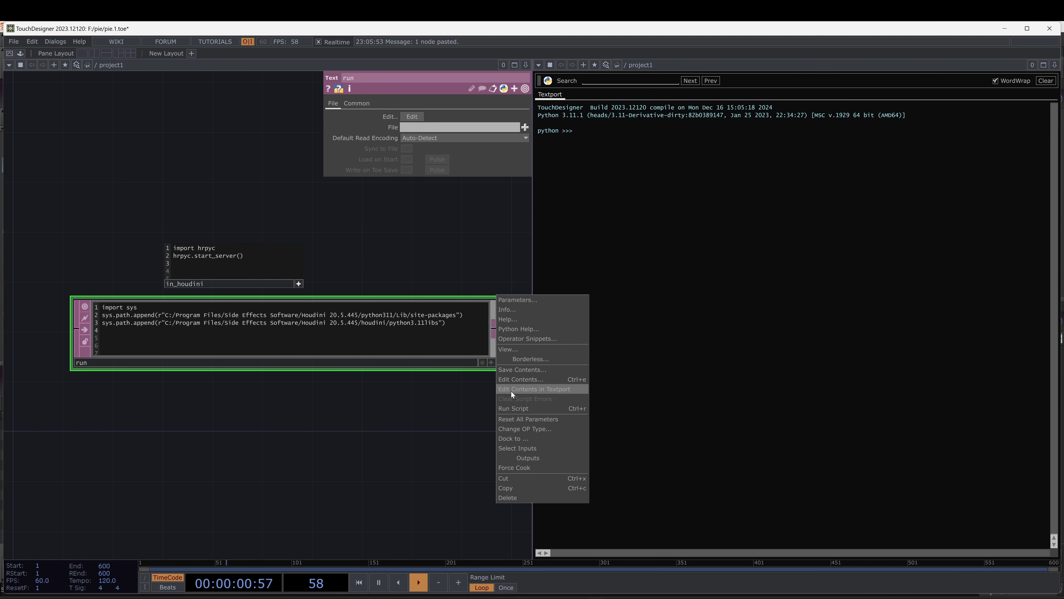
left_click(513, 408)
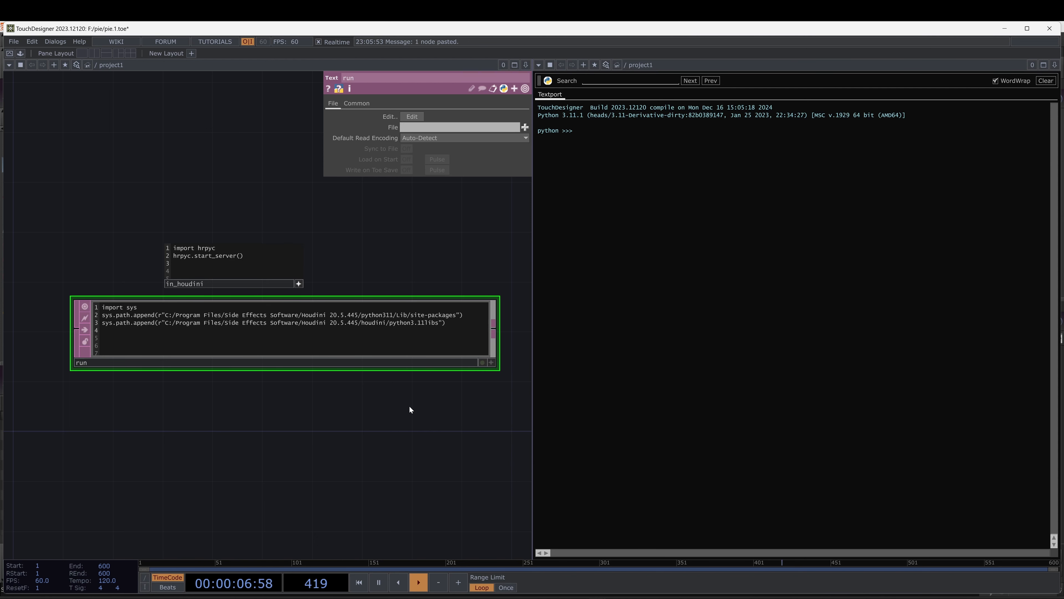
Add a Box SOP to the network below the run Text DAT.
left_click_drag(398, 400, 384, 361)
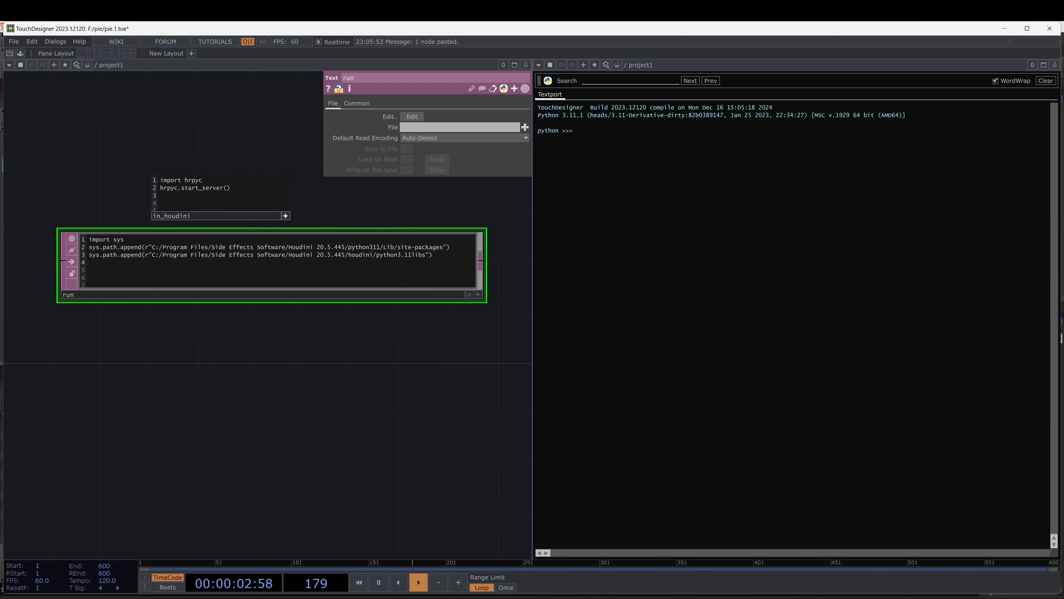
key("Tab")
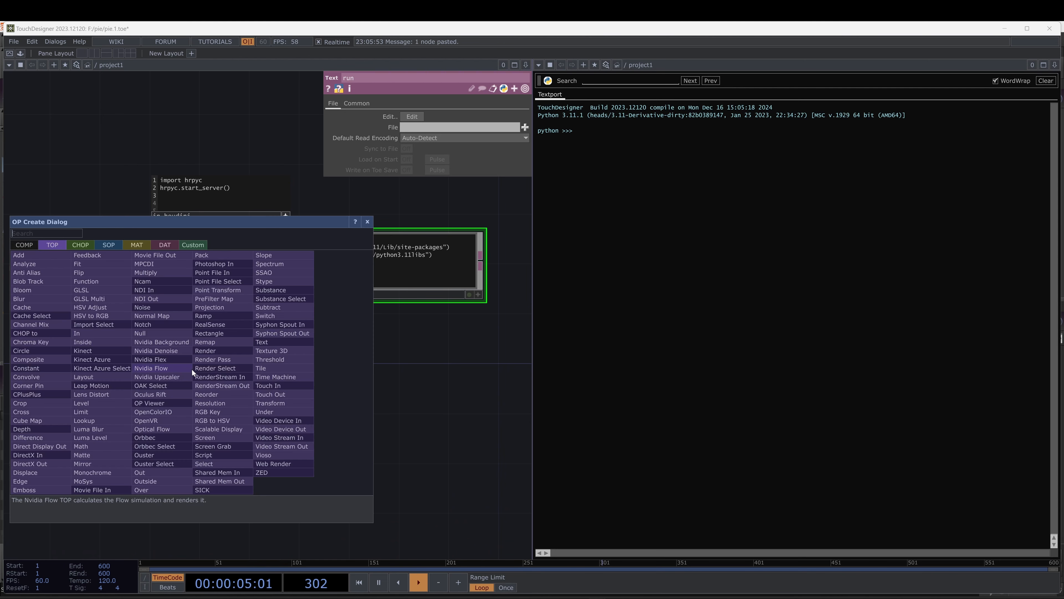
type("bo")
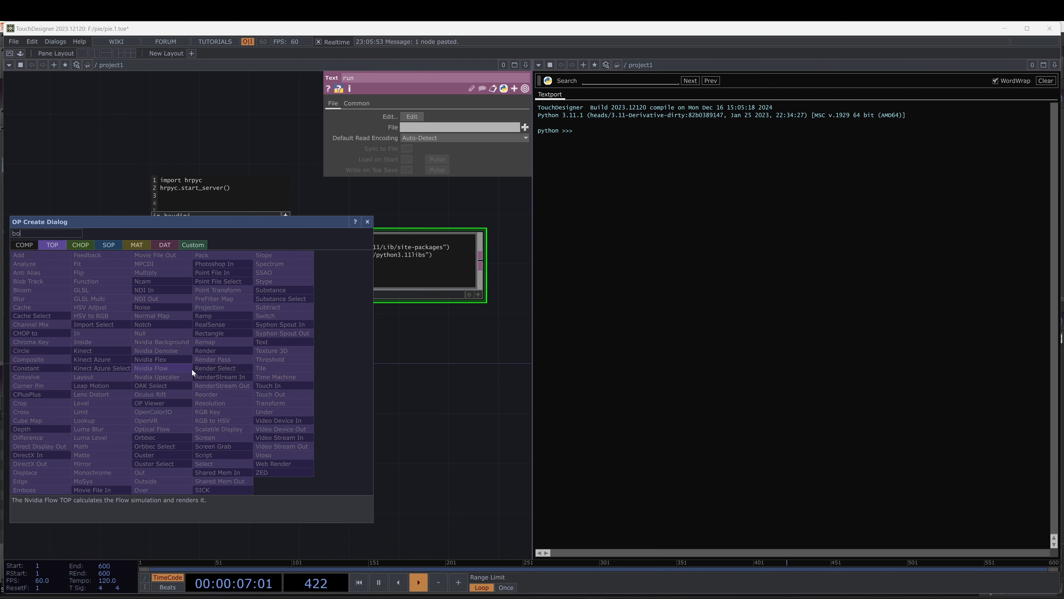
type("x")
left_click(110, 245)
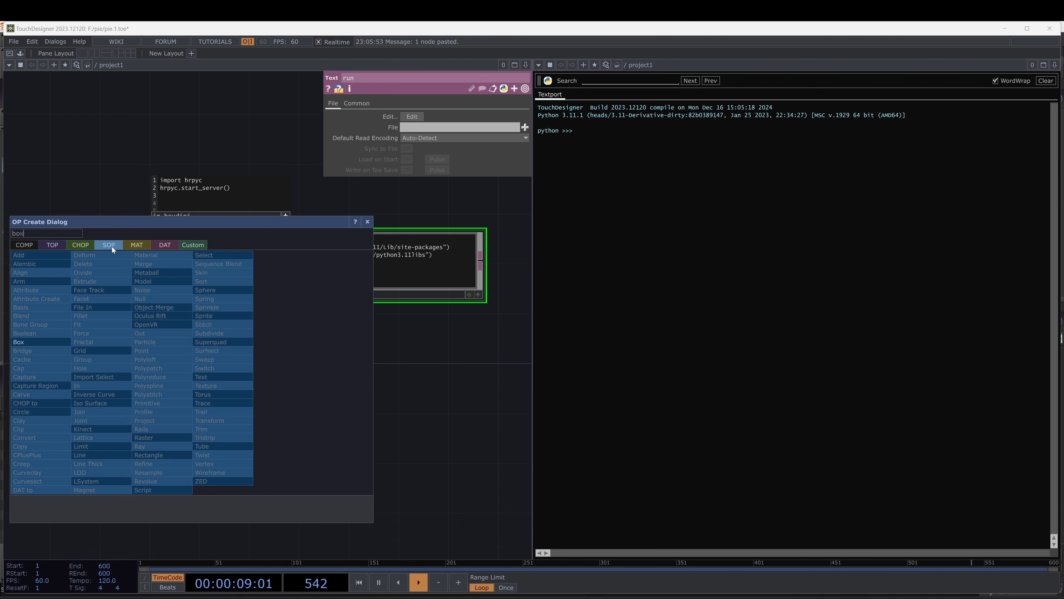
left_click(31, 342)
left_click(153, 398)
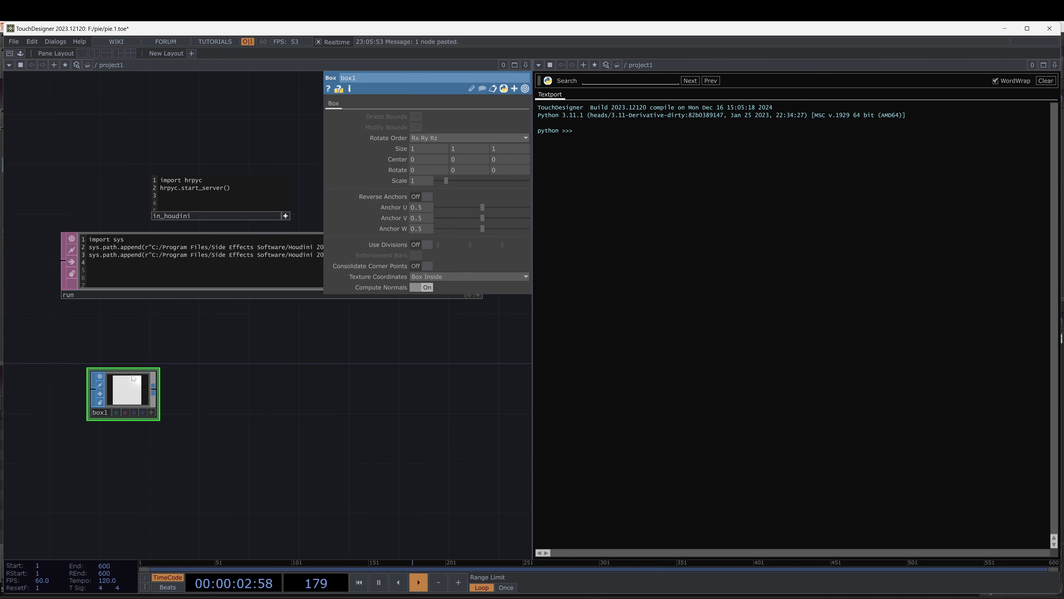
left_click(153, 416)
mouse_move(134, 392)
left_mouse_down()
mouse_move(121, 393)
mouse_move(131, 391)
left_mouse_up()
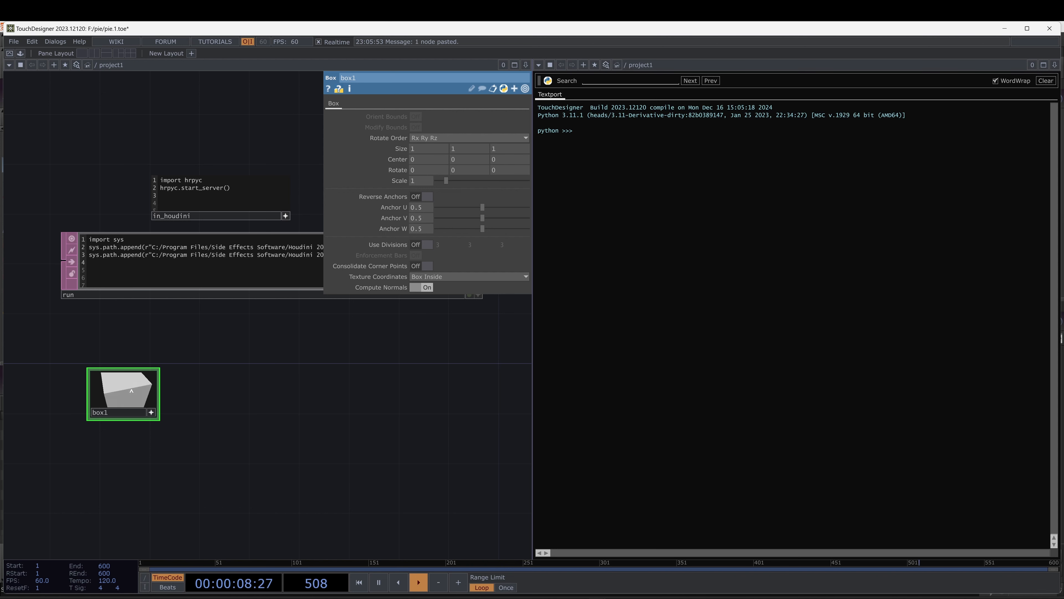
left_click(151, 413)
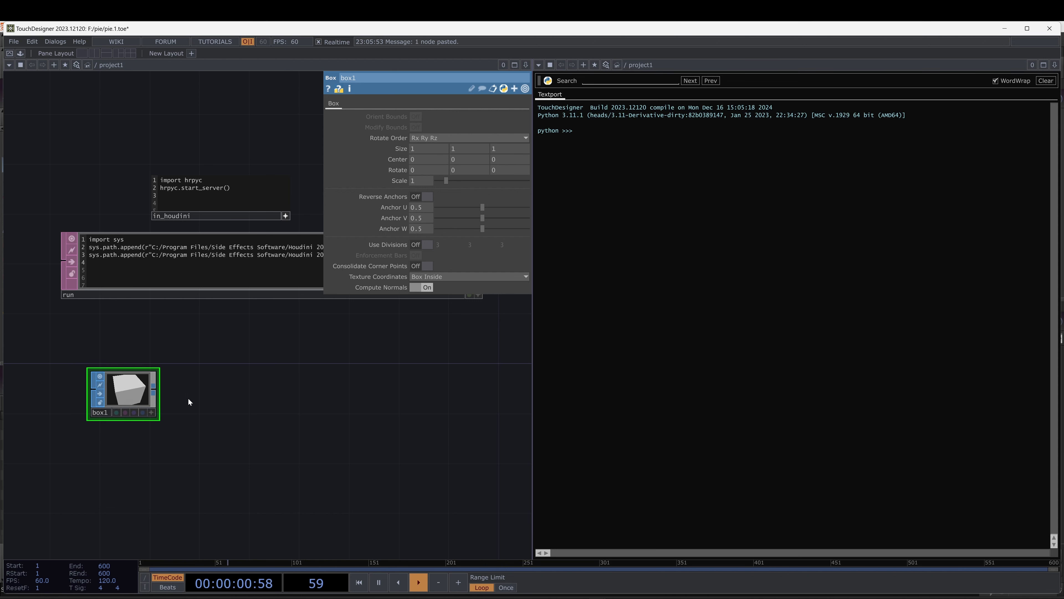
Add a SOP to DAT beside the Box SOP and set its SOP parameter to box1.
key("Tab")
type("to")
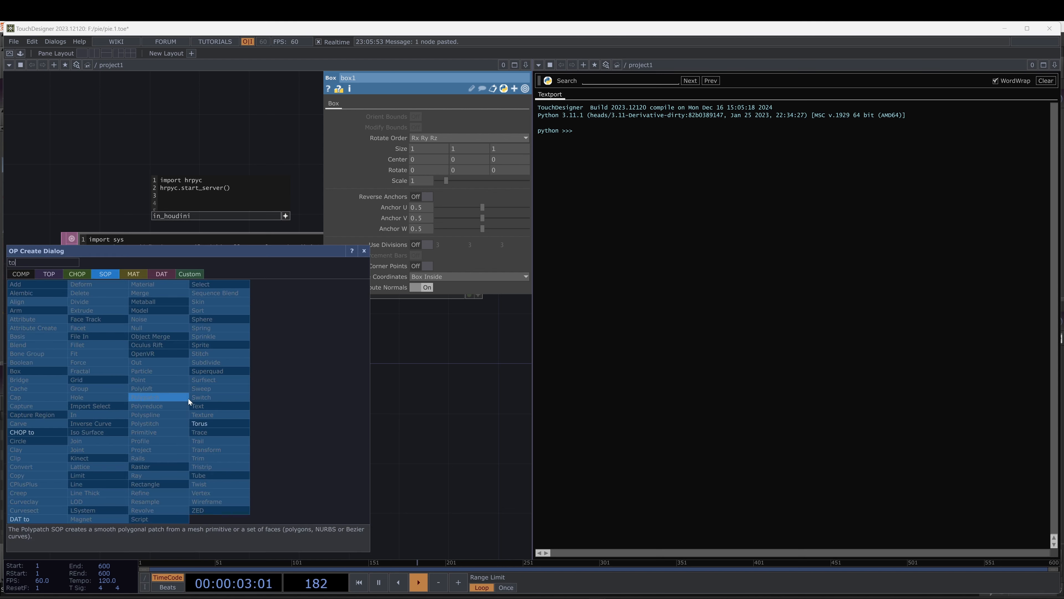
left_click(164, 274)
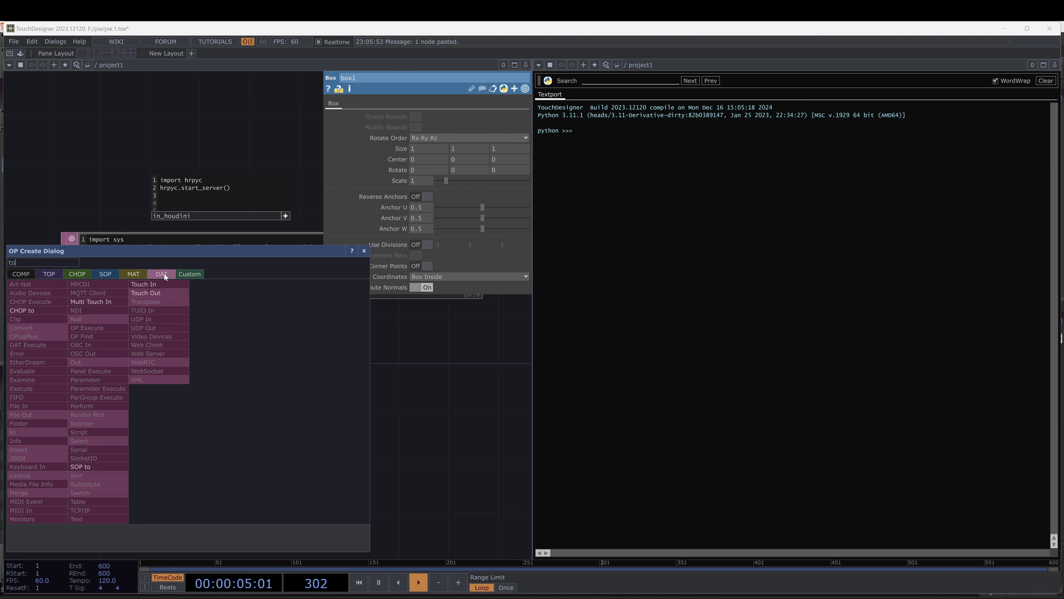
left_click(86, 467)
left_click(218, 395)
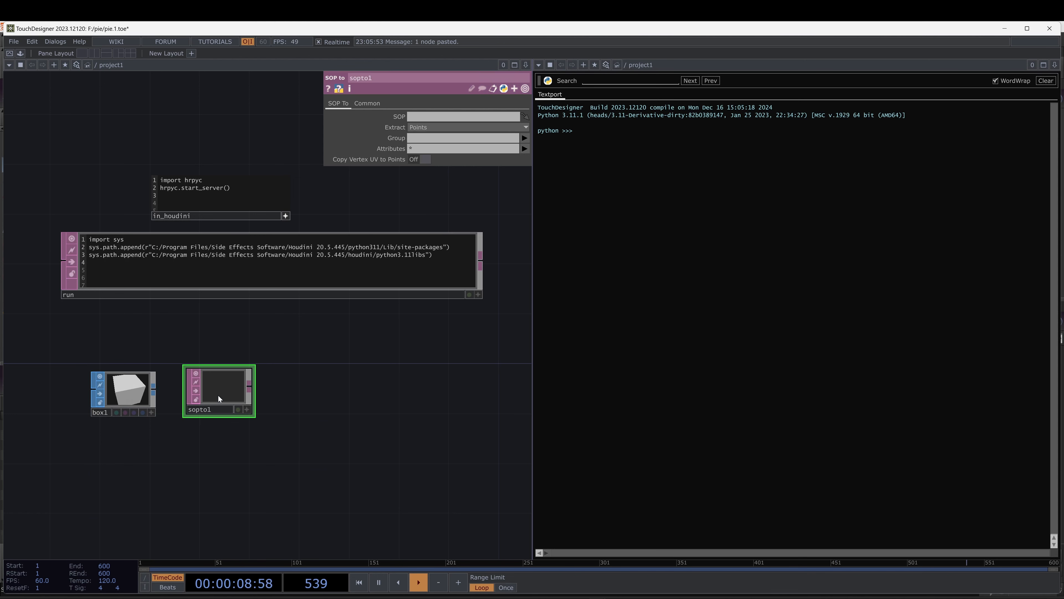
left_click_drag(220, 396, 218, 401)
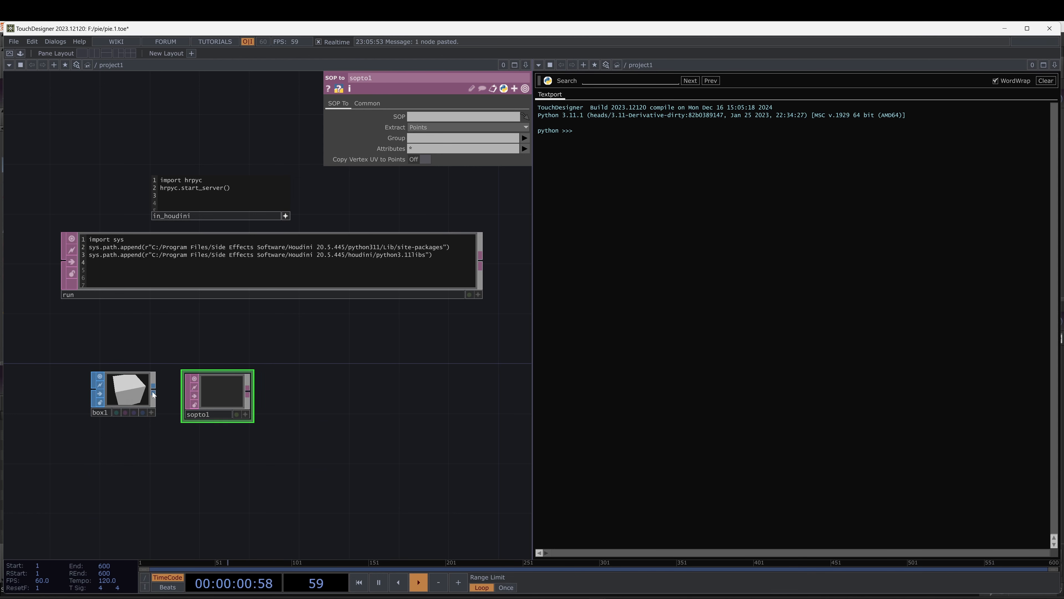
left_click_drag(123, 400, 427, 116)
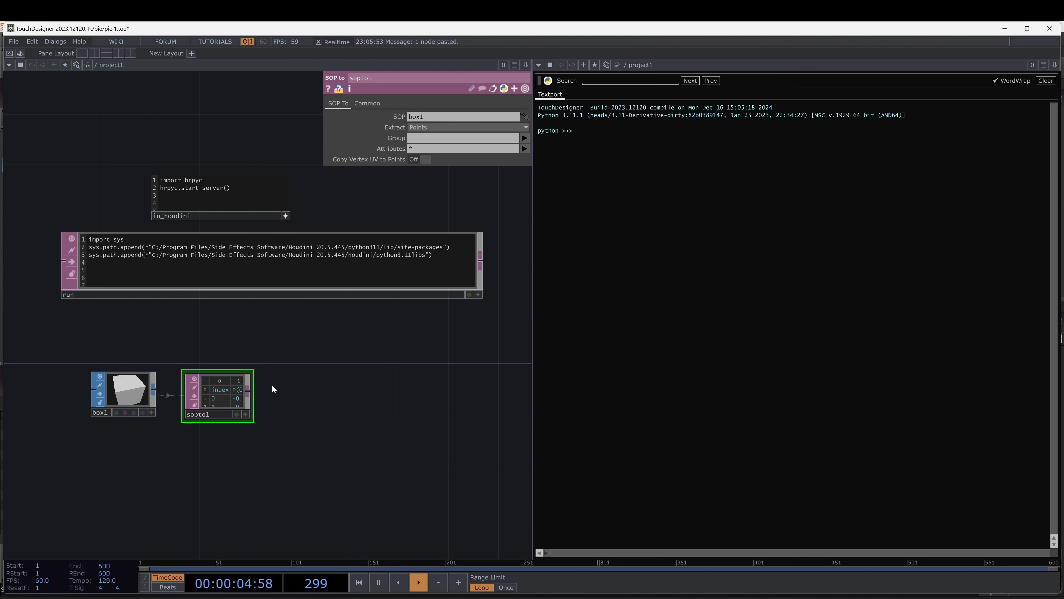
scroll(260, 398, "up", 2)
scroll(254, 405, "up", 3)
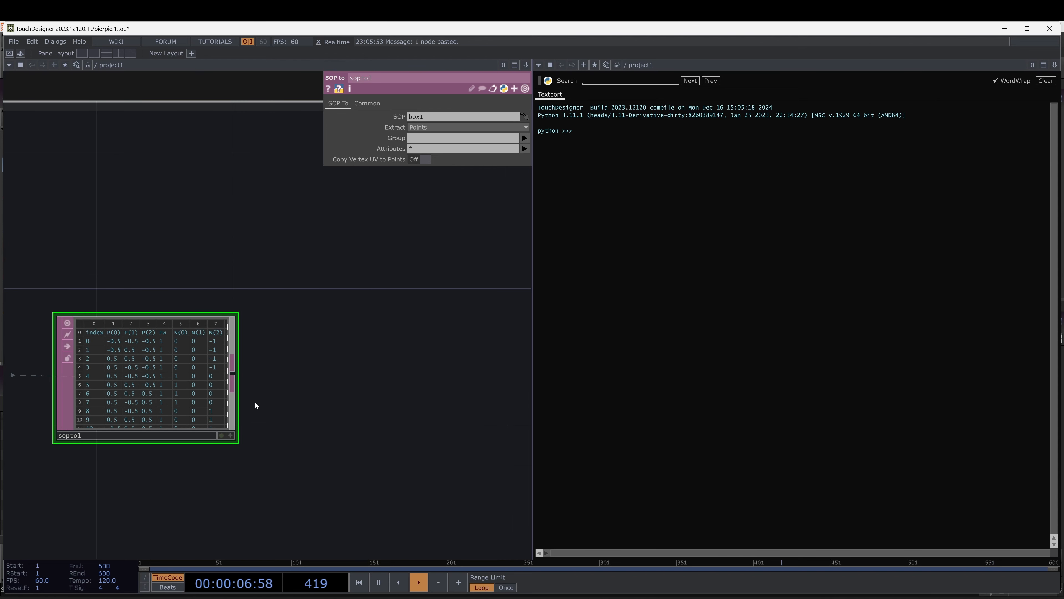
scroll(255, 403, "down", 4)
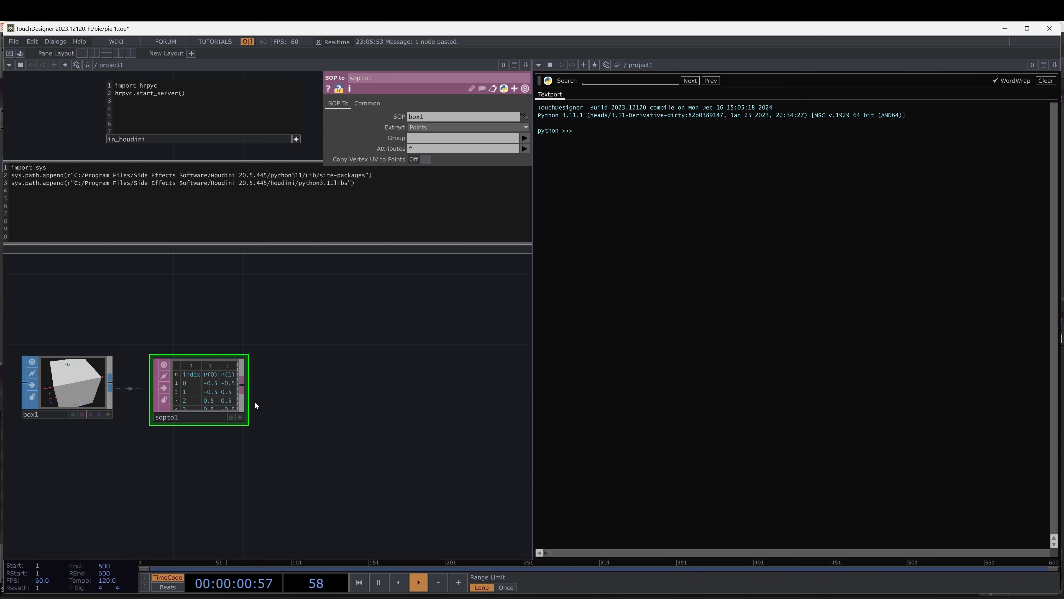
scroll(254, 401, "down", 2)
Paste the table1 Table DAT with the name and amount columns below the SOP to DAT.
left_click_drag(264, 395, 279, 358)
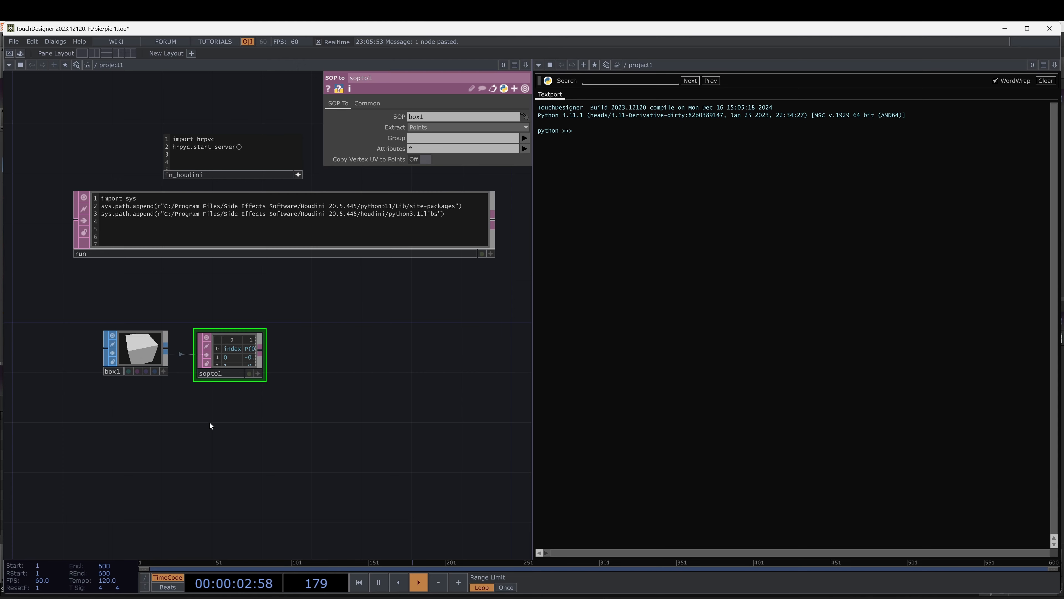
key("ctrl+v")
left_click_drag(225, 401, 146, 511)
left_click_drag(343, 440, 483, 396)
key("Tab")
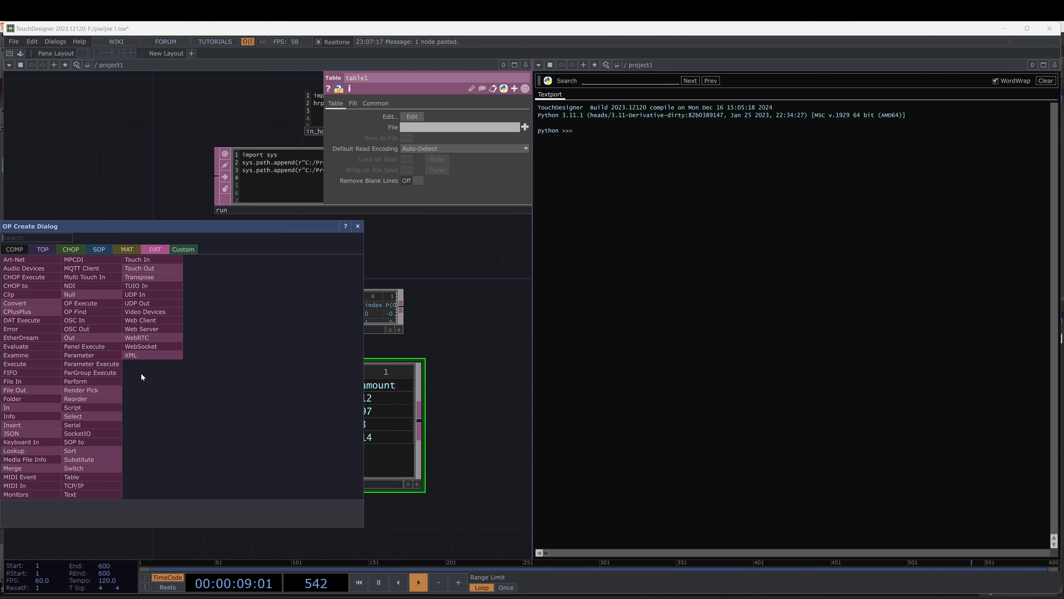
type("text")
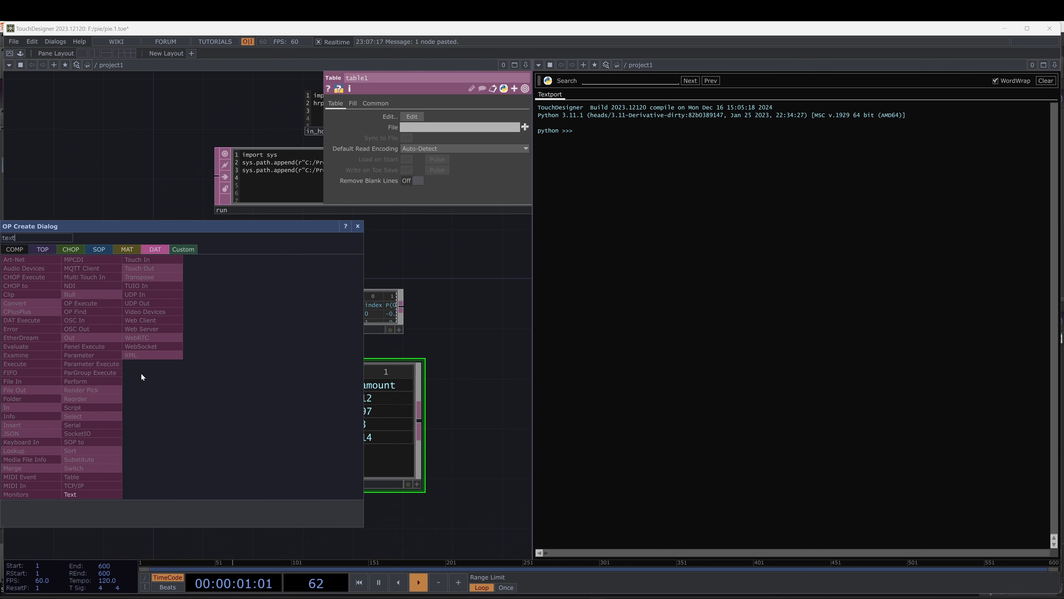
left_click(89, 493)
left_click(160, 391)
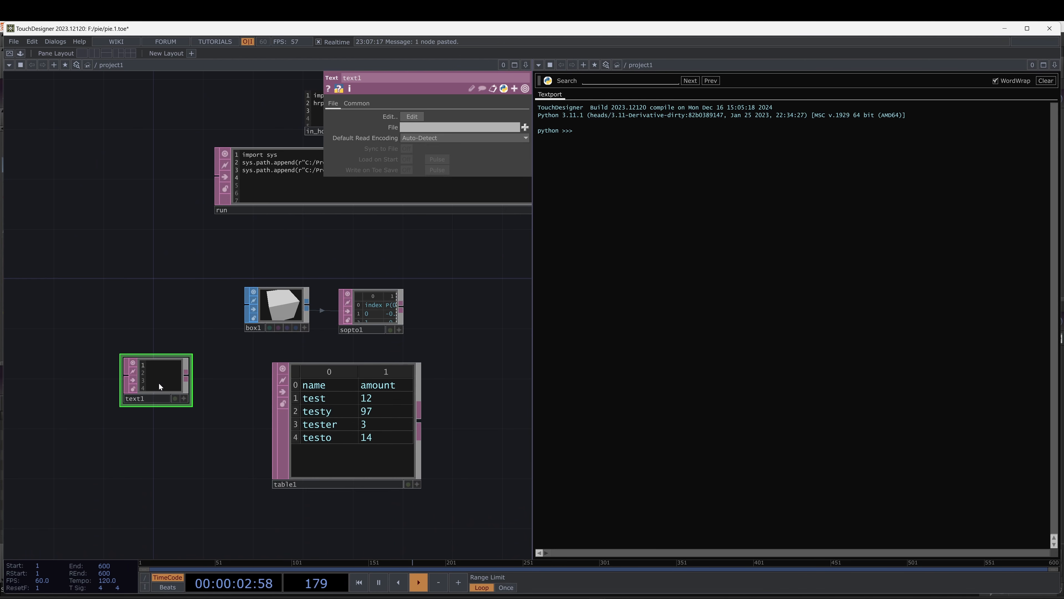
scroll(158, 388, "up", 5)
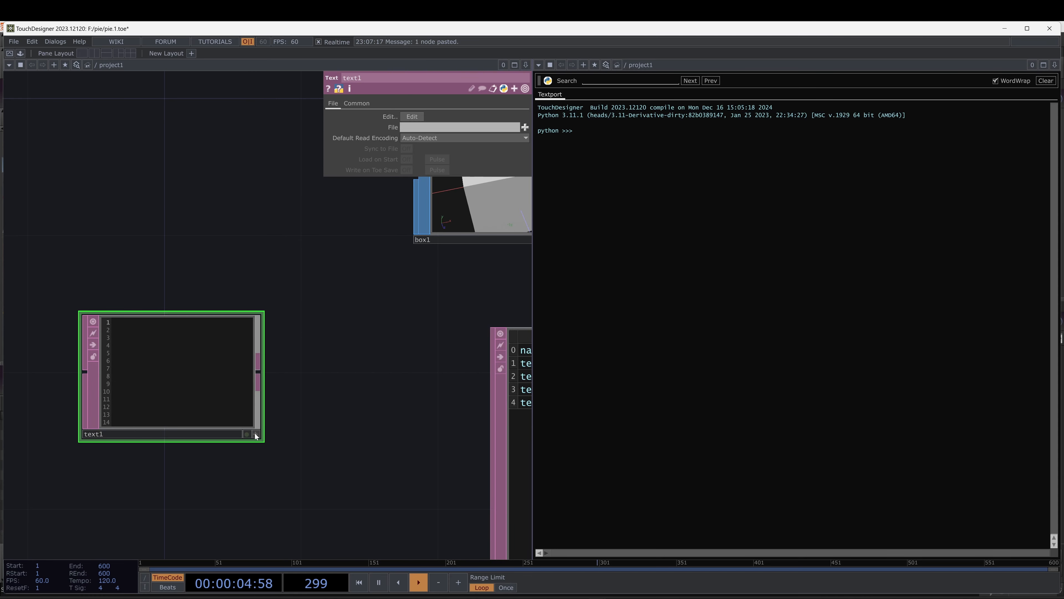
scroll(270, 429, "down", 5)
scroll(270, 428, "down", 2)
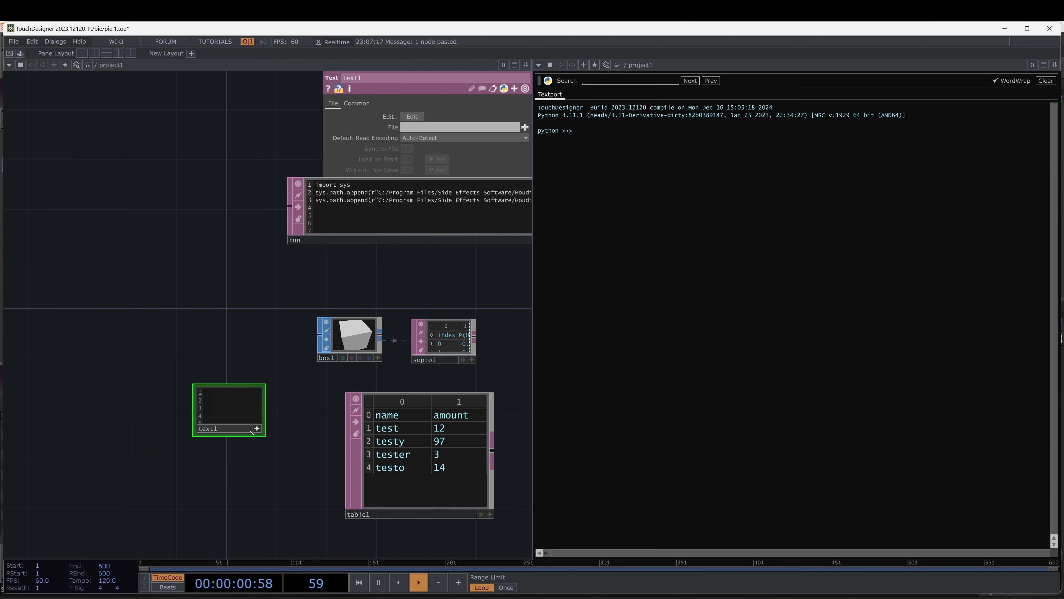
key("Delete")
Add an empty Table DAT in the free space beside table1.
key("Tab")
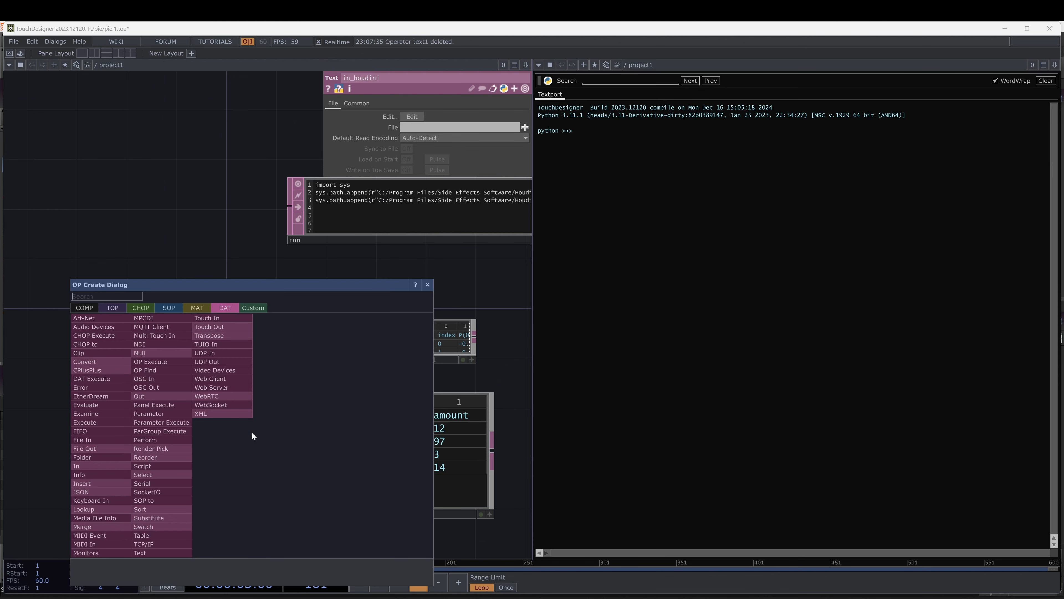
type("tab")
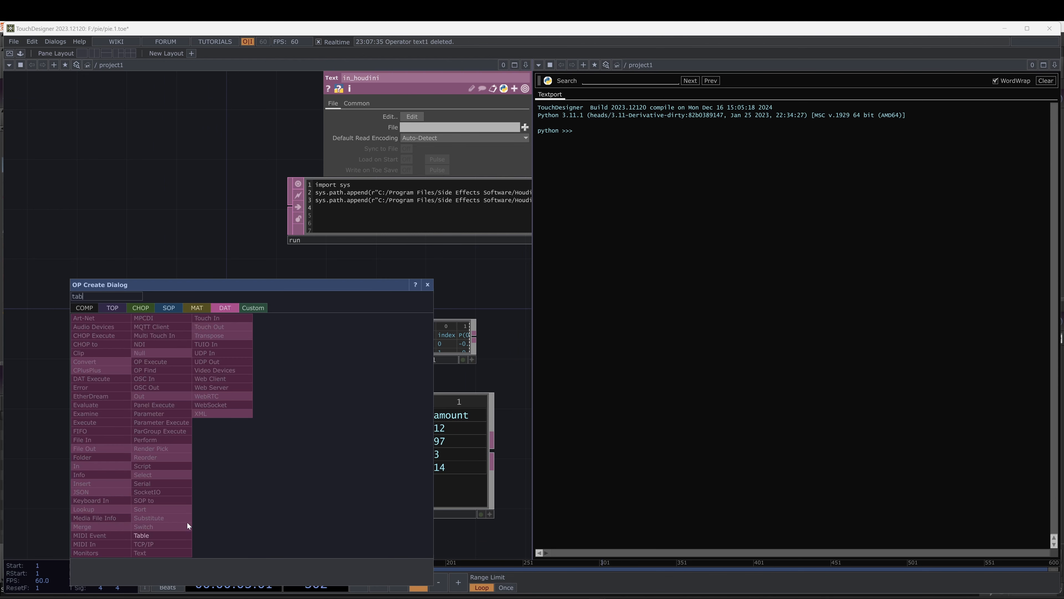
left_click(159, 533)
left_click(209, 427)
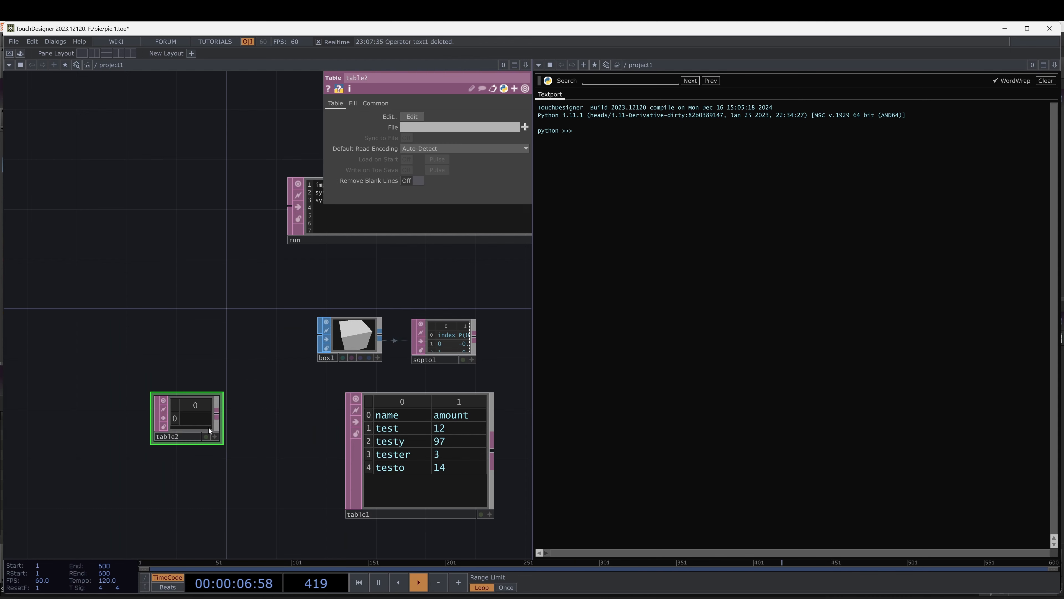
scroll(208, 428, "up", 4)
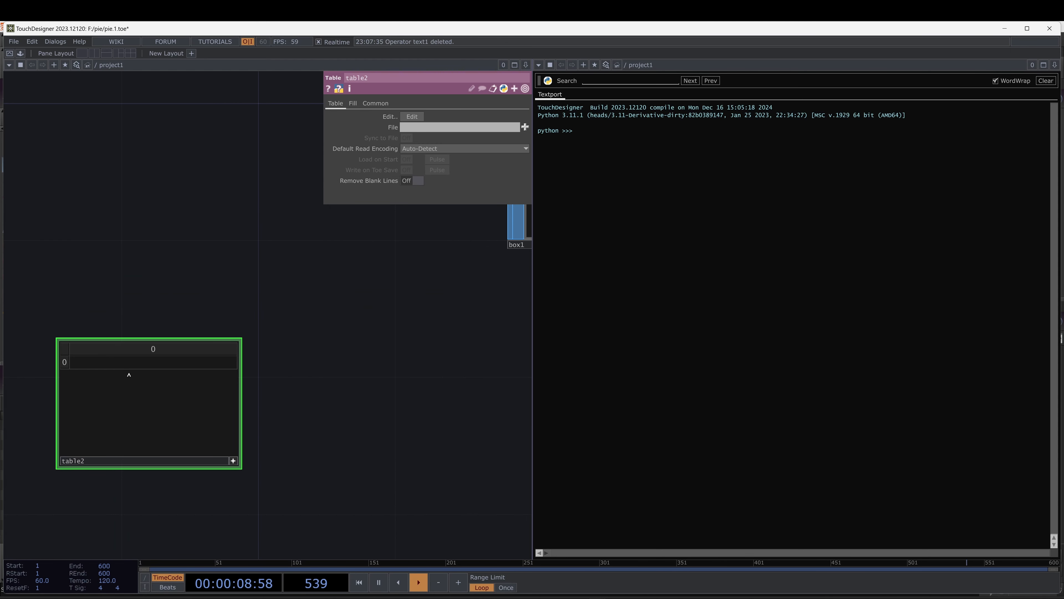
Add a second column and a second row to table2 and enter cscsd in the first cell of row 1.
right_click(100, 349)
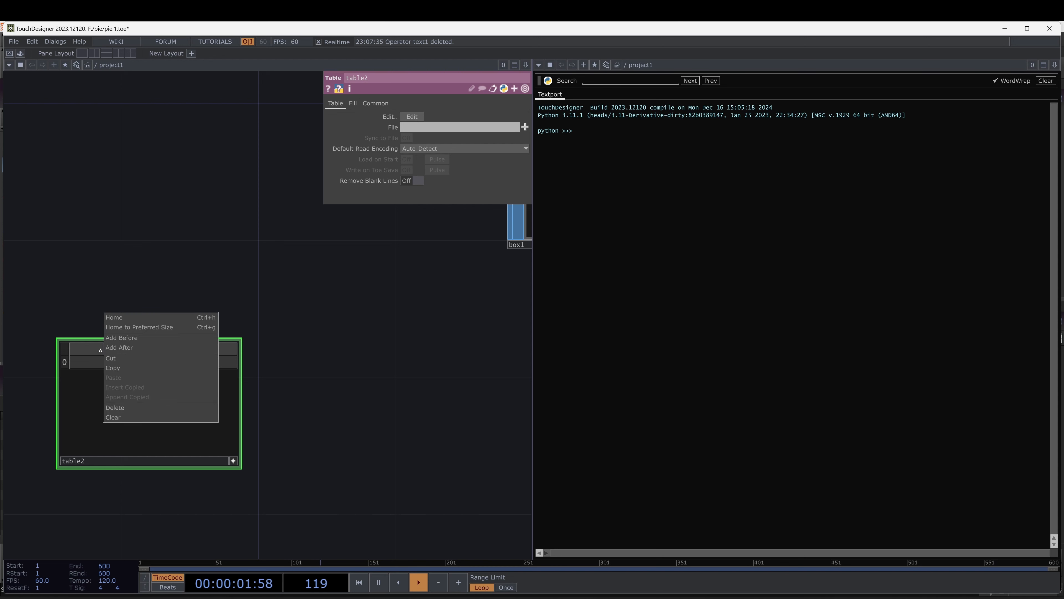
left_click(122, 347)
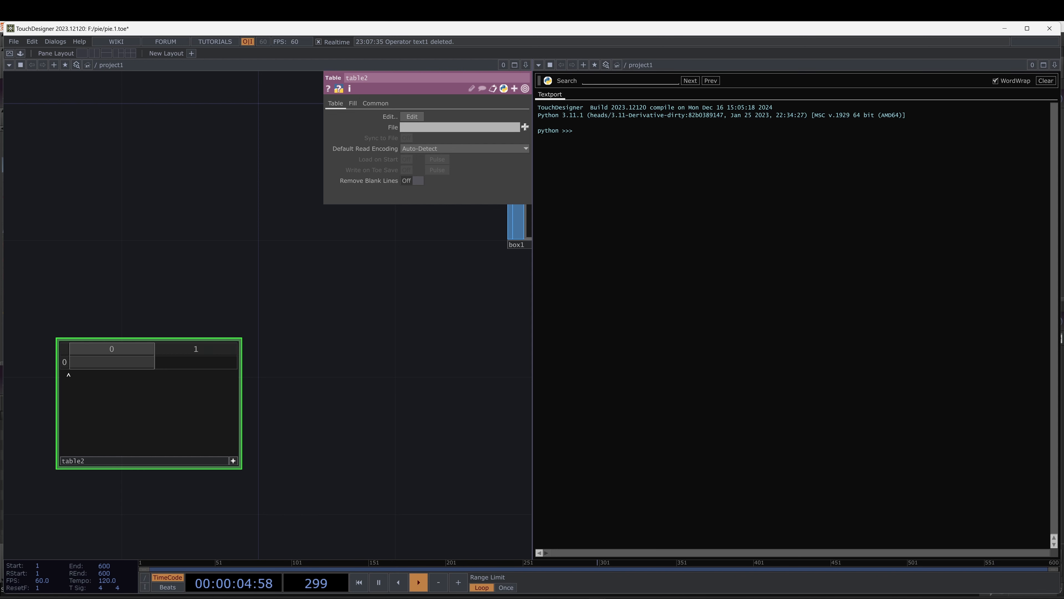
right_click(64, 363)
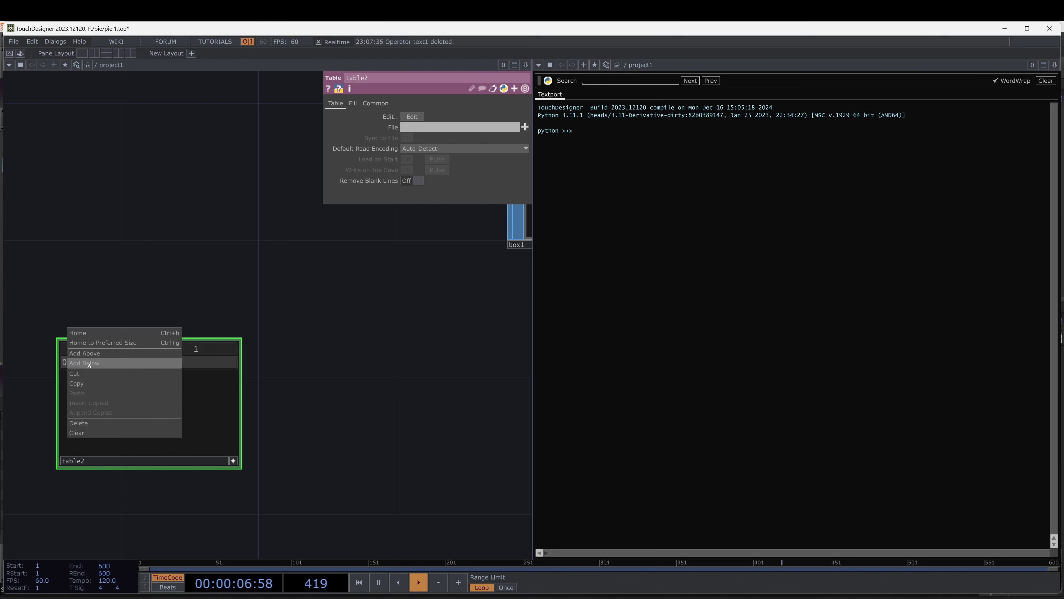
left_click(98, 363)
left_click(100, 375)
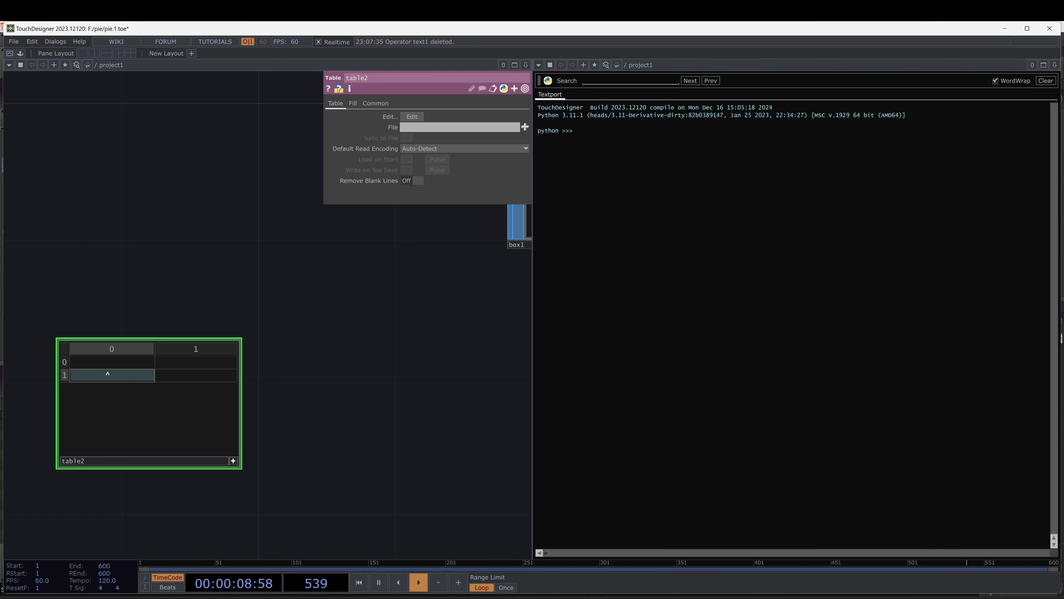
type("cscsd")
left_click(106, 363)
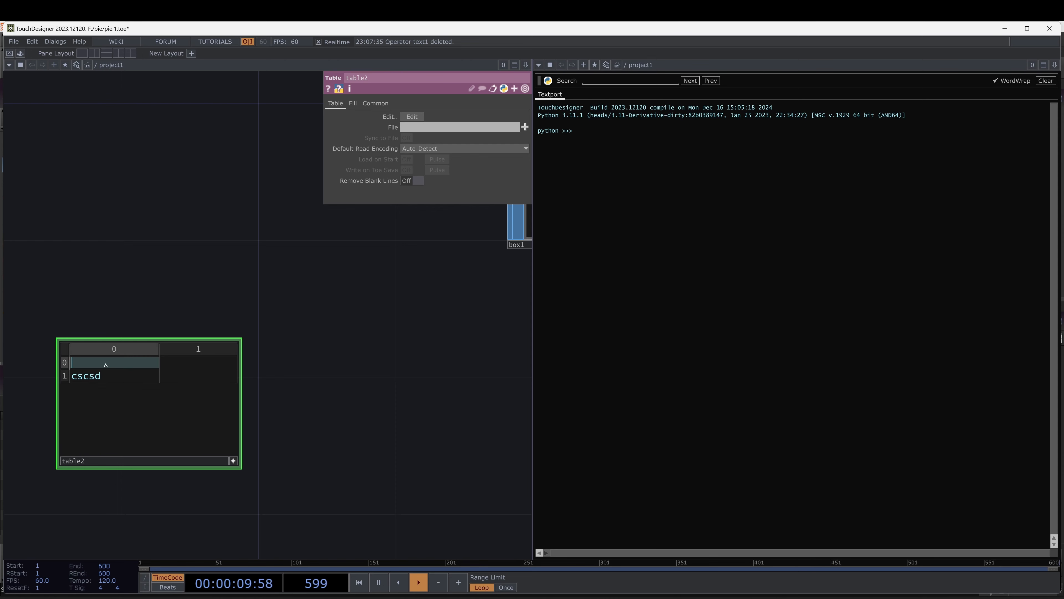
Delete the table2 Table DAT from the network.
left_click(340, 375)
scroll(340, 374, "down", 3)
left_click_drag(288, 355, 24, 323)
key("Delete")
Paste the Text DAT with the table export and Table Import script and place it to the right of table1.
left_click_drag(393, 382, 288, 324)
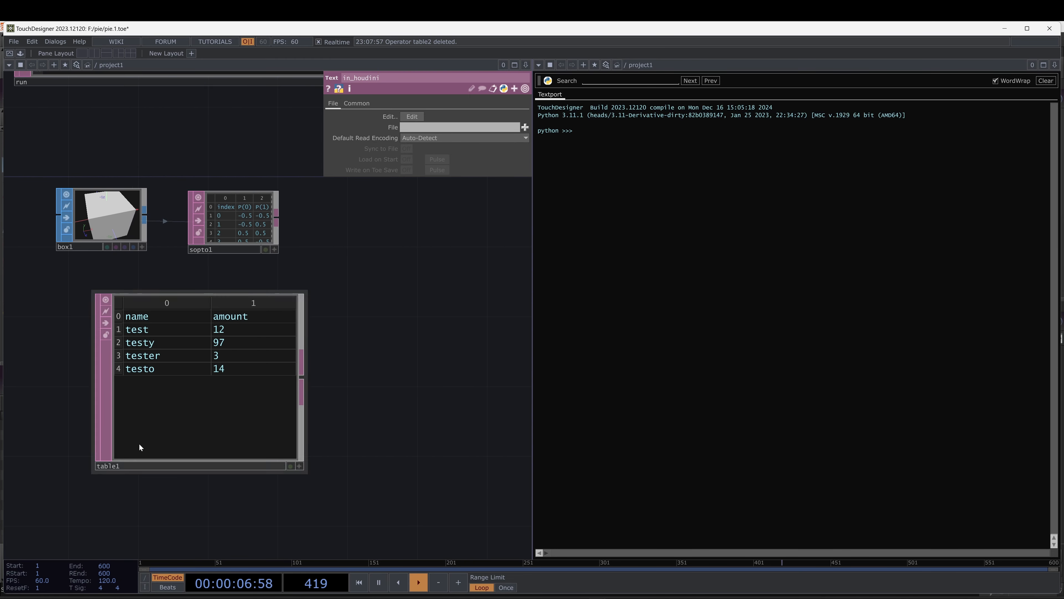
left_click_drag(413, 366, 323, 342)
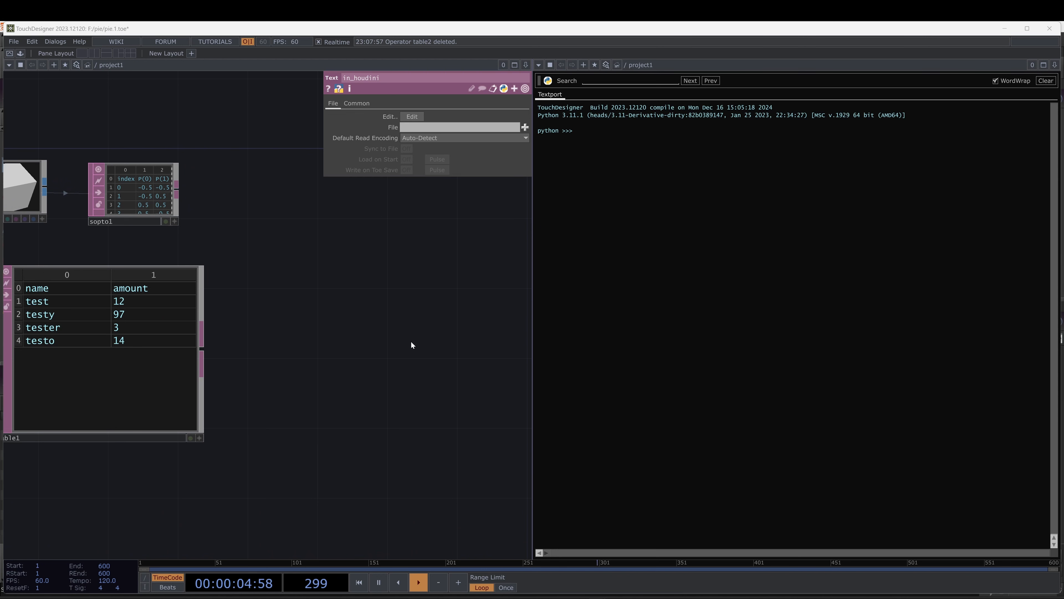
left_click_drag(310, 301, 280, 295)
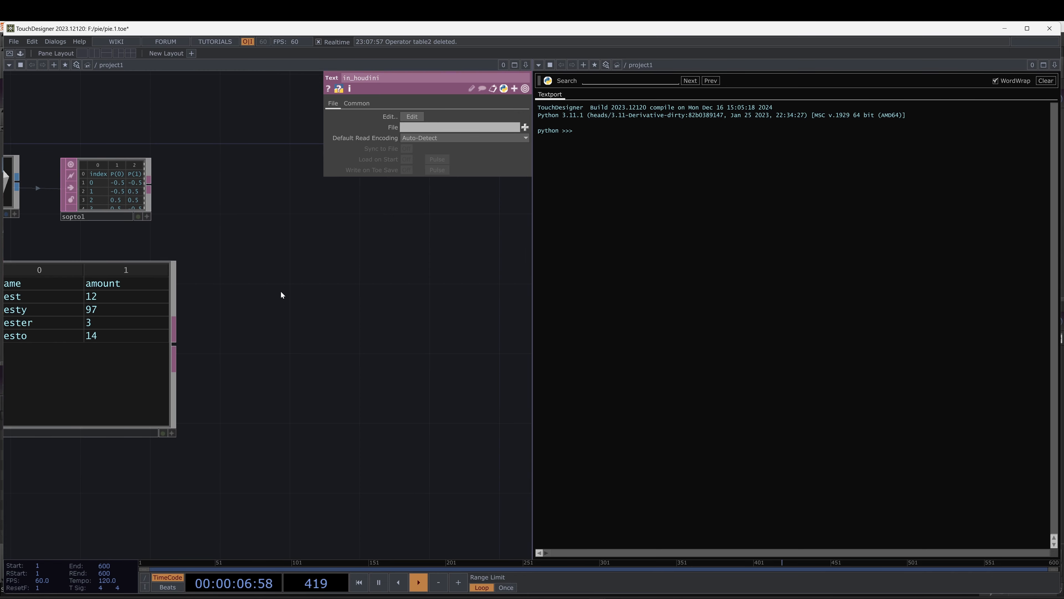
key("ctrl+v")
scroll(283, 296, "down", 3)
scroll(309, 308, "up", 3)
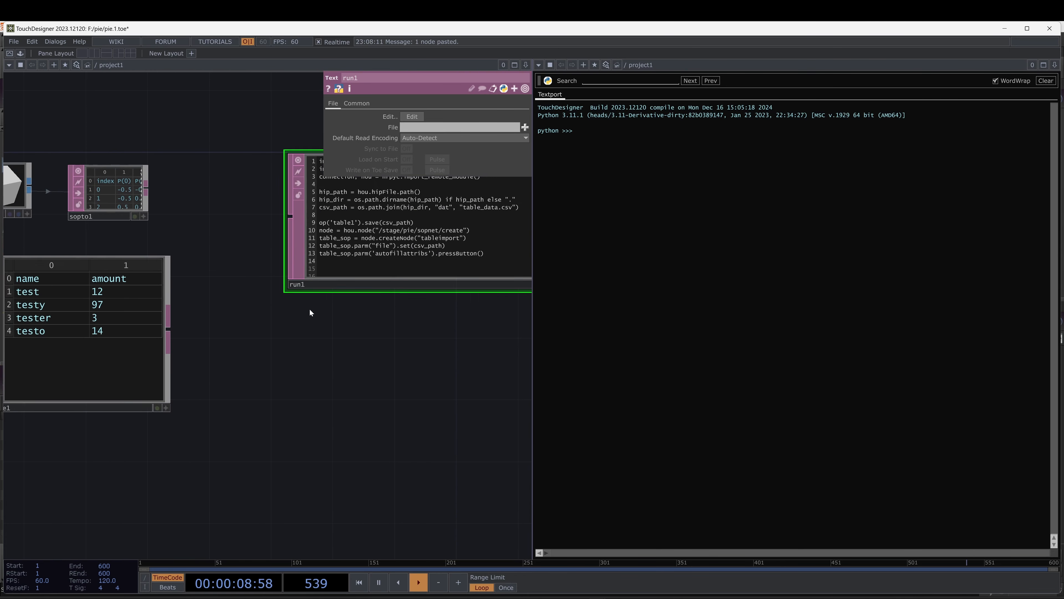
left_click_drag(294, 256, 205, 378)
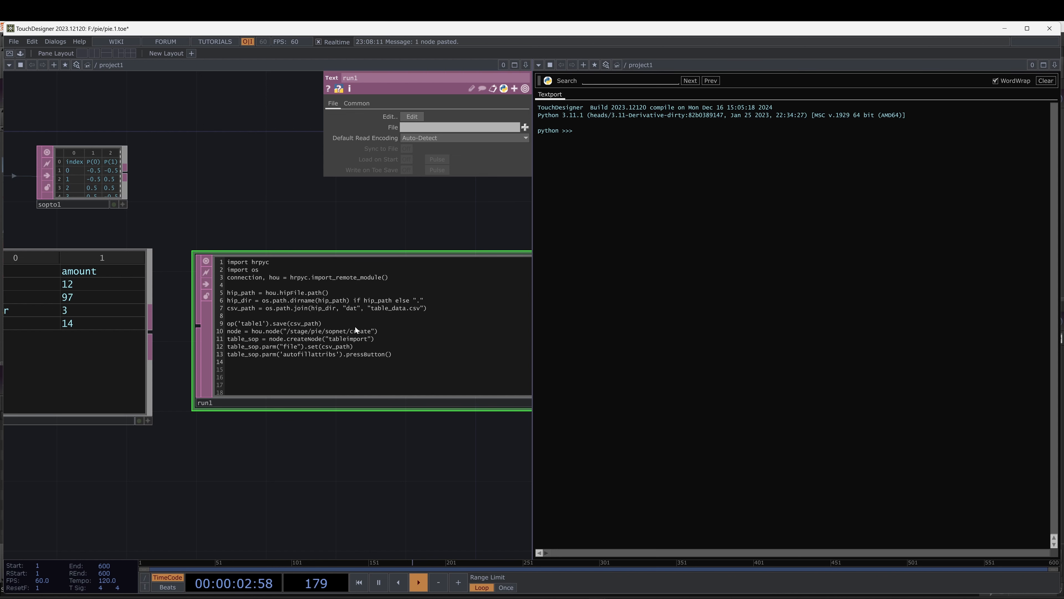
Switch to Houdini and add a SOP Create node to the empty stage network.
mouse_move(789, 596)
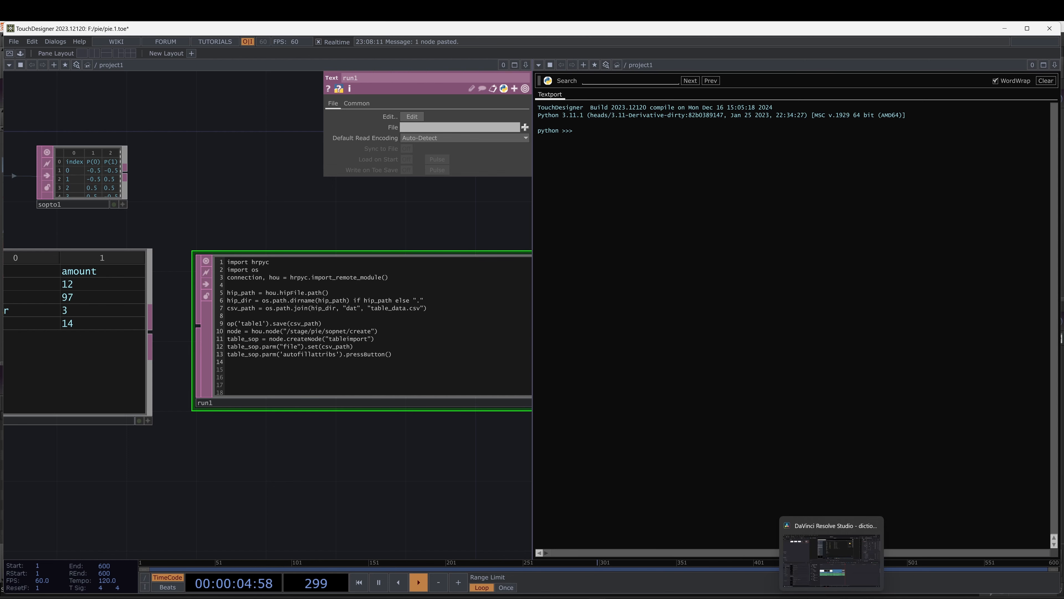
left_click(803, 566)
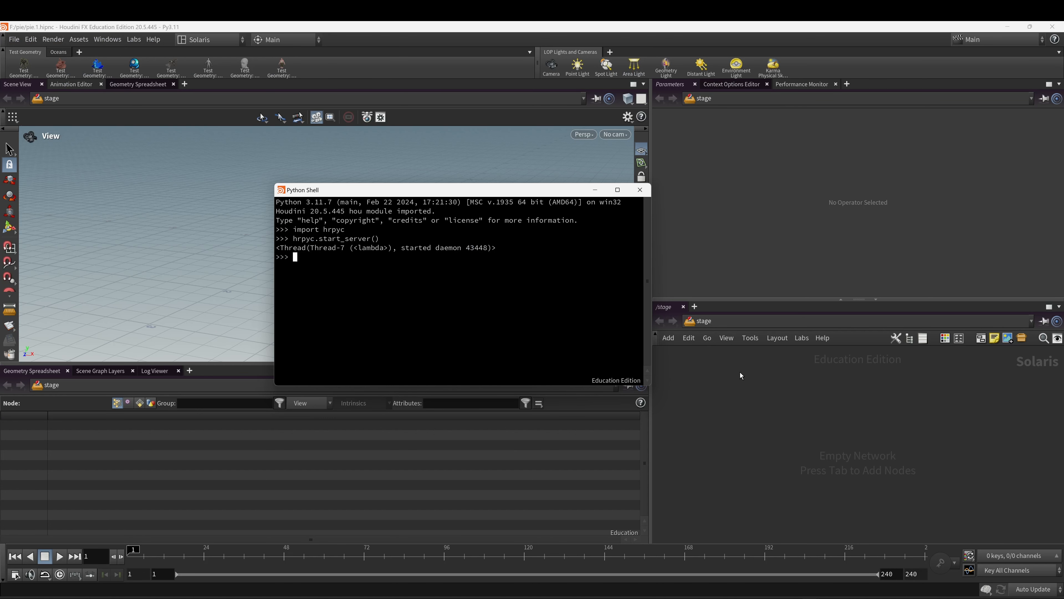
key("Tab")
type("sop")
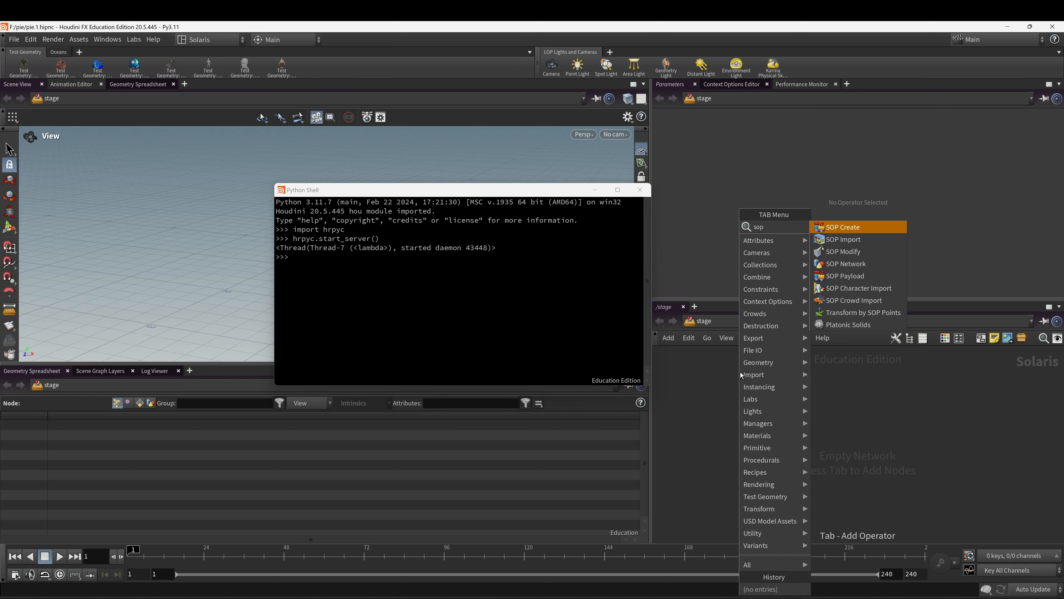
key("Return")
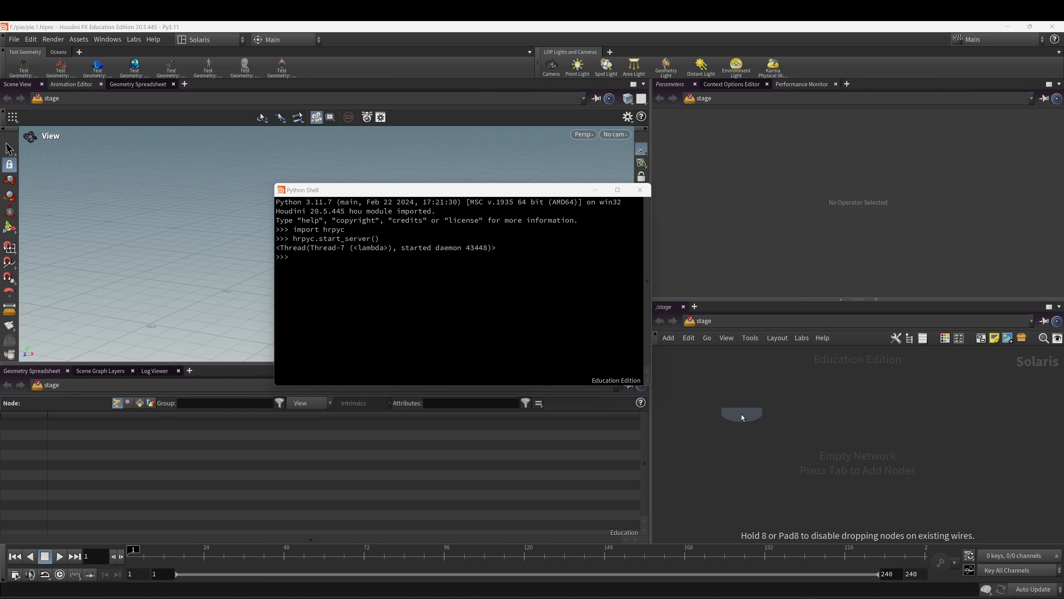
left_click(742, 414)
Rename the SOP Create node to pie and go inside its geometry network.
left_click(779, 412)
left_click_drag(810, 412, 768, 424)
type("e")
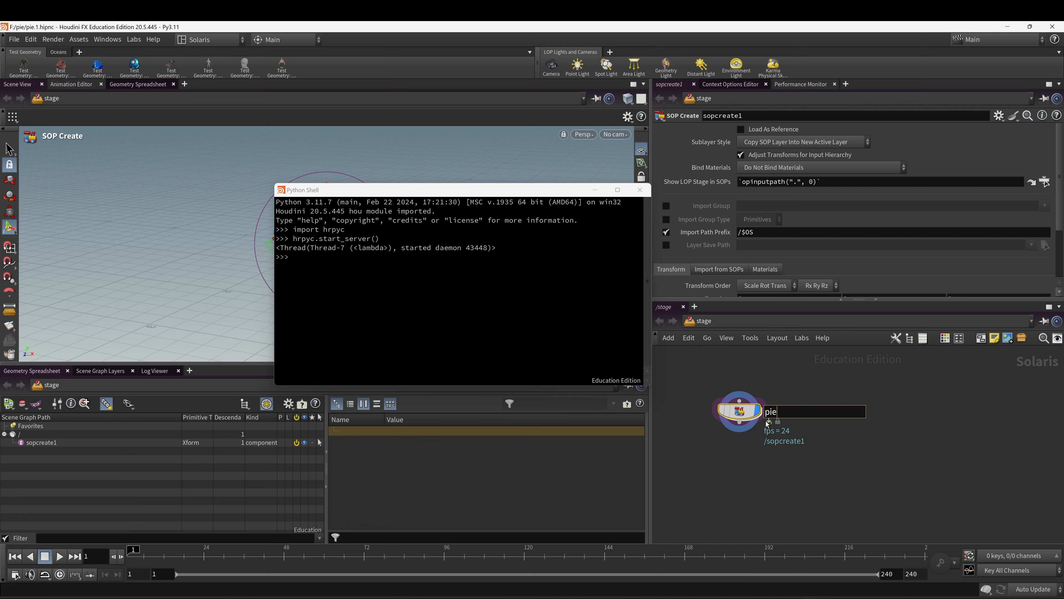
key("Return")
double_click(747, 417)
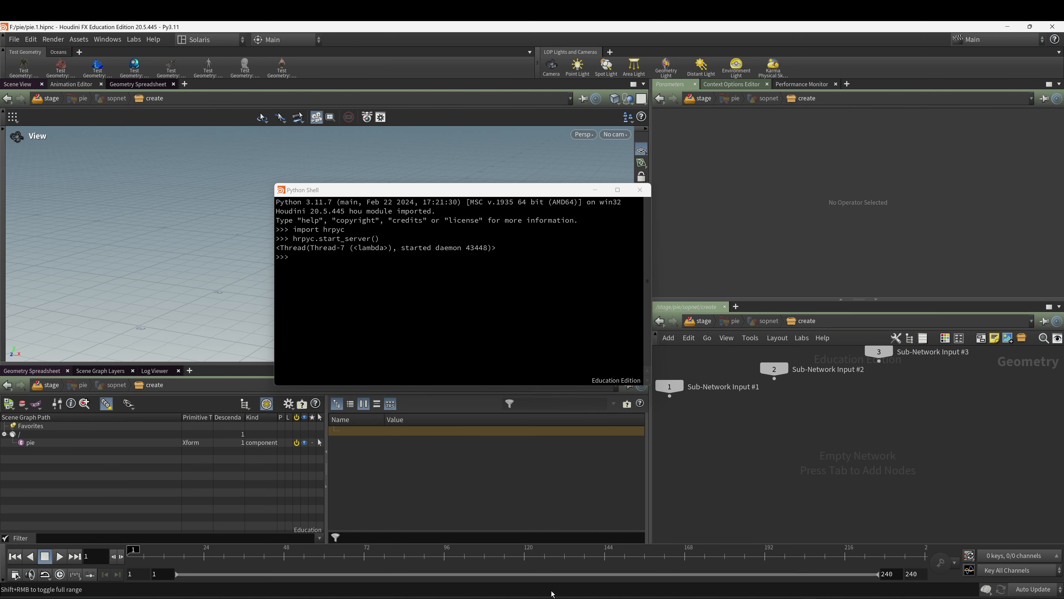
Switch back to the TouchDesigner pie project and run the script in the run1 Text DAT.
mouse_move(597, 598)
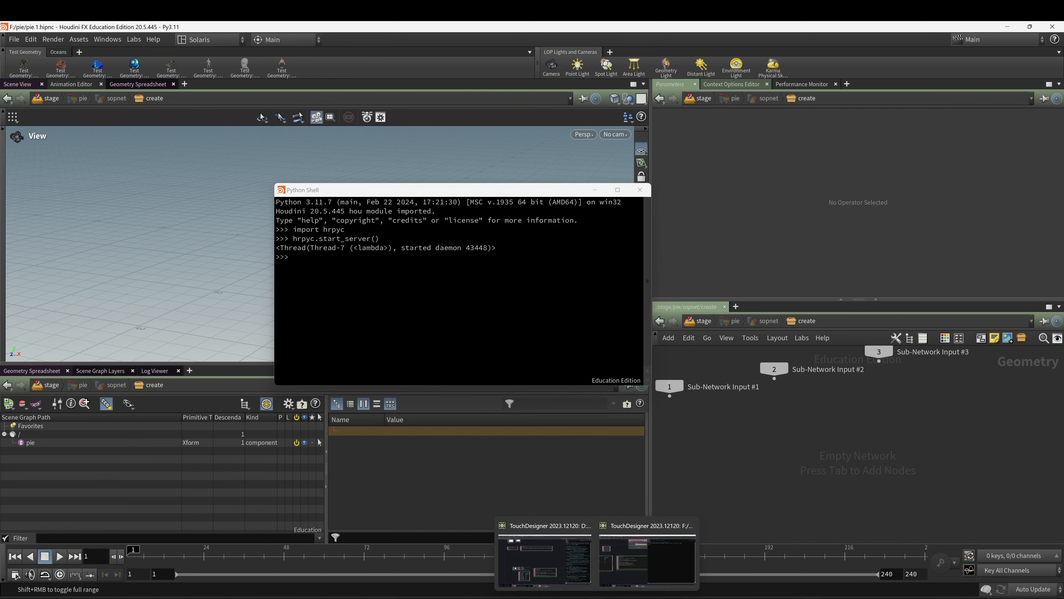
left_click(615, 579)
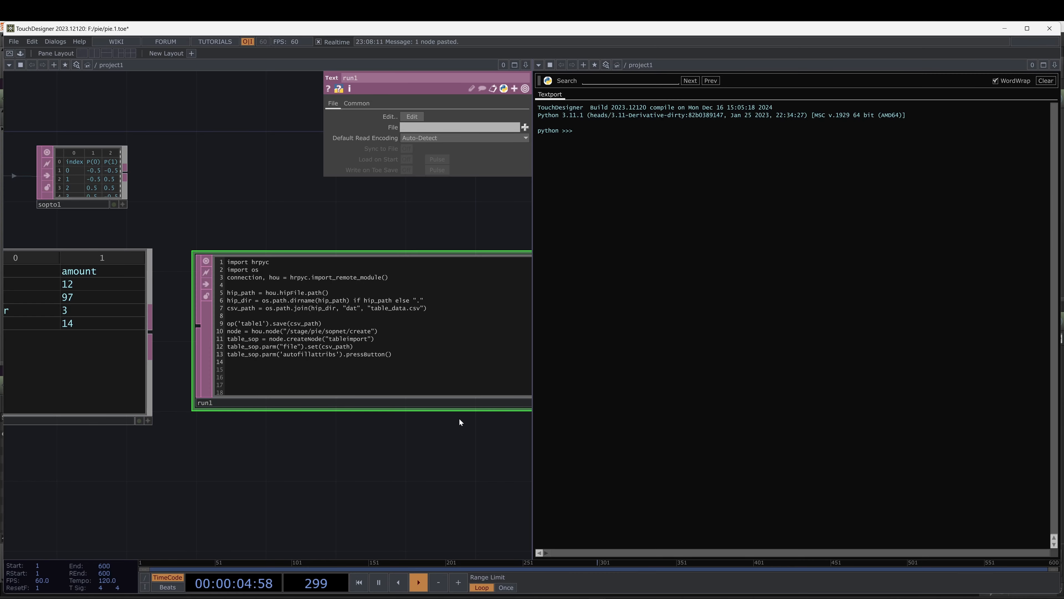
scroll(441, 450, "down", 1)
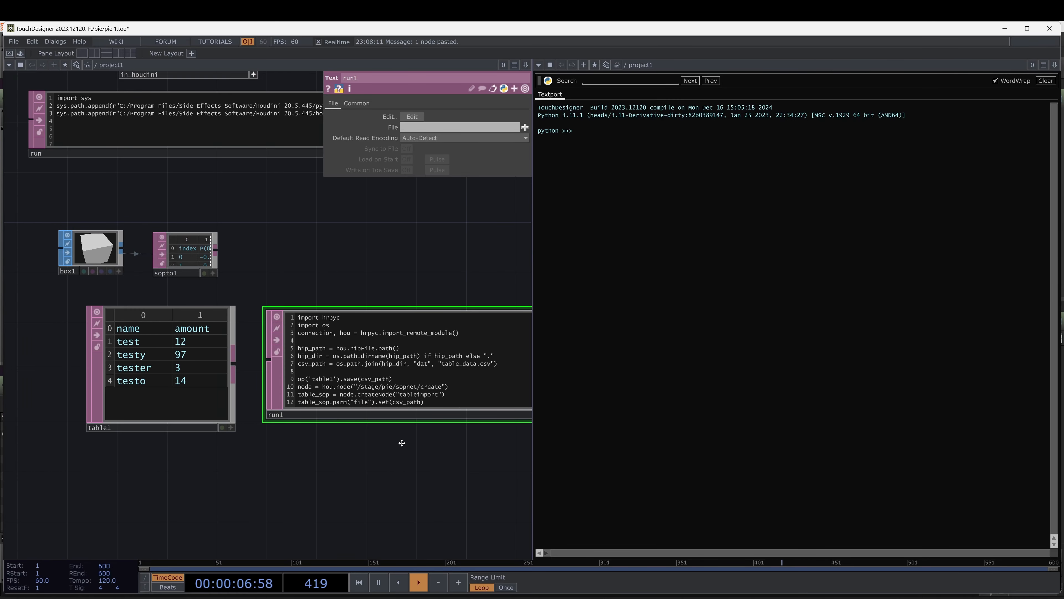
left_click_drag(401, 442, 224, 433)
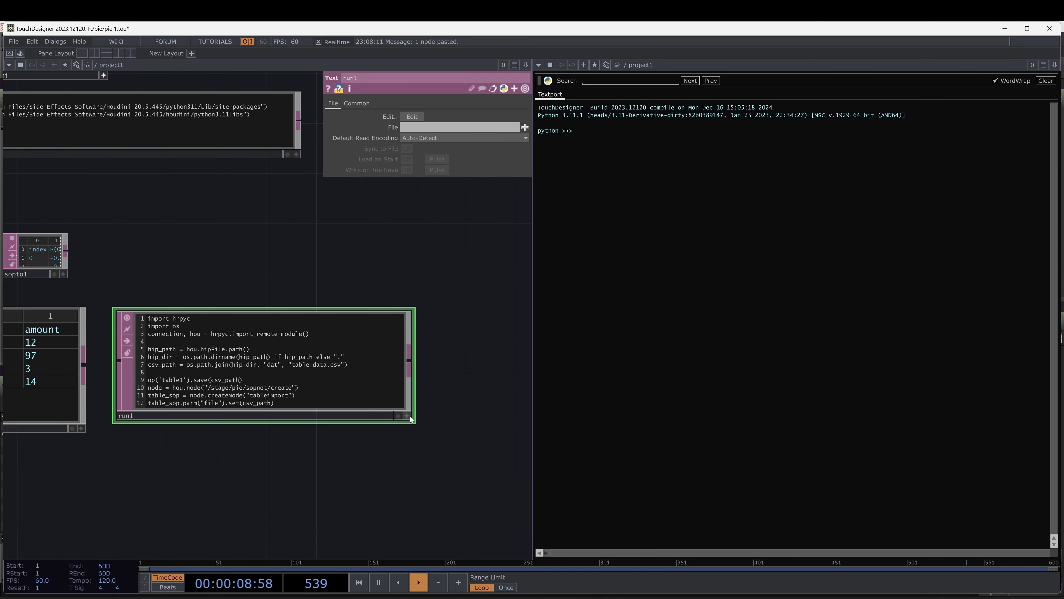
right_click(409, 417)
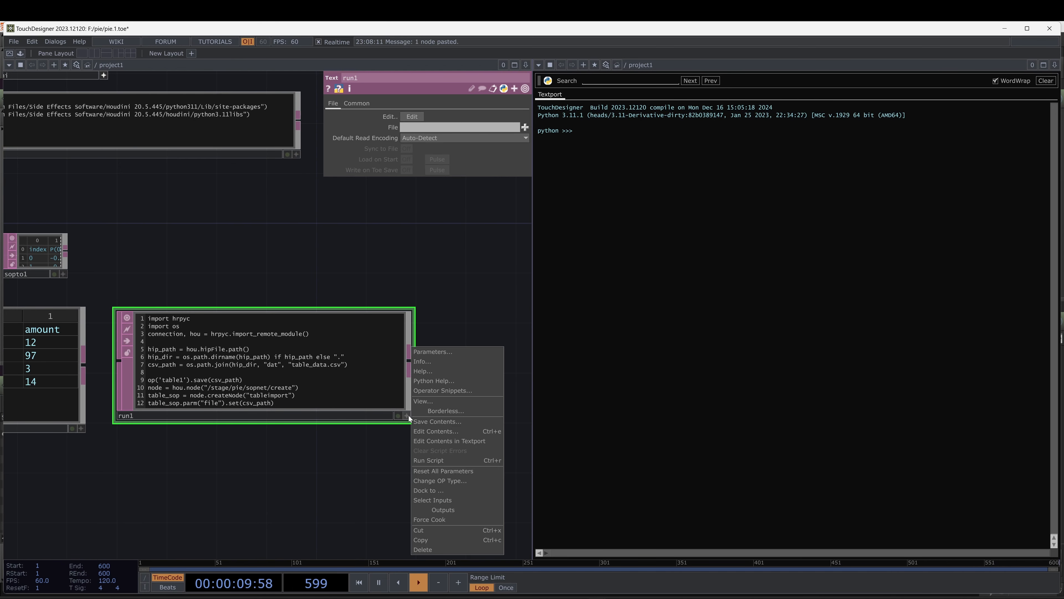
left_click(445, 461)
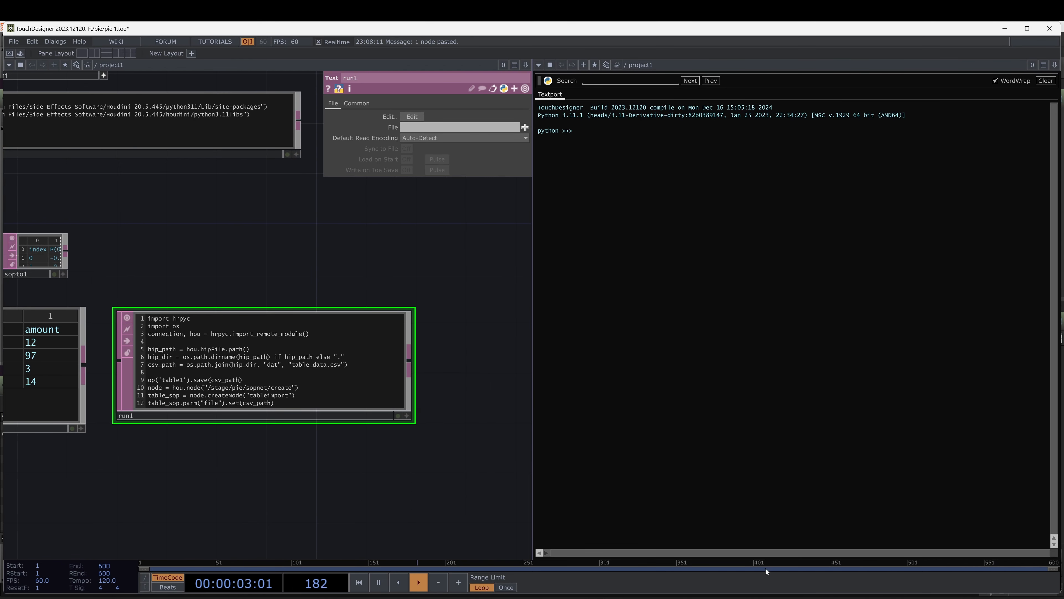
Switch to Houdini, select the Table Import node and fill its attribute info from the file header.
left_click(767, 597)
left_click(833, 390)
left_click(787, 190)
scroll(858, 218, "down", 3)
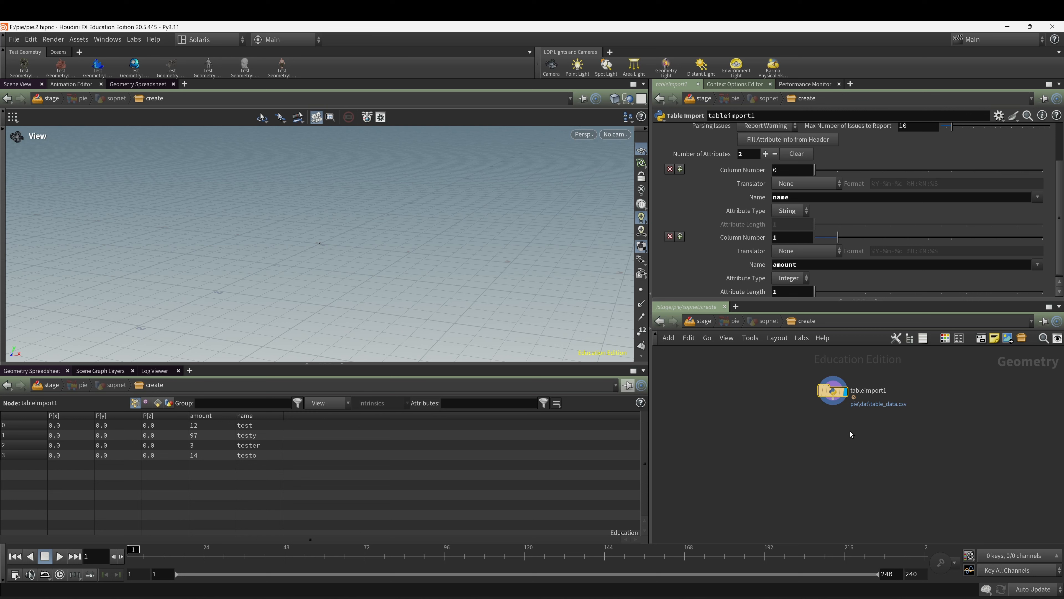
Add a Circle (Polygons) node below and to the left of the Table Import node.
key("Tab")
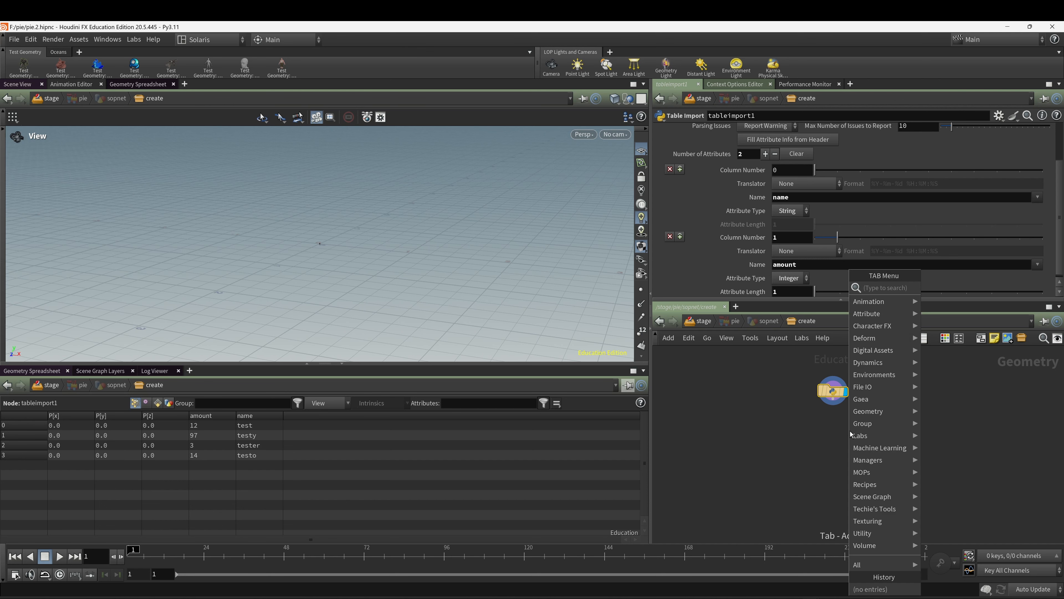
type("ci")
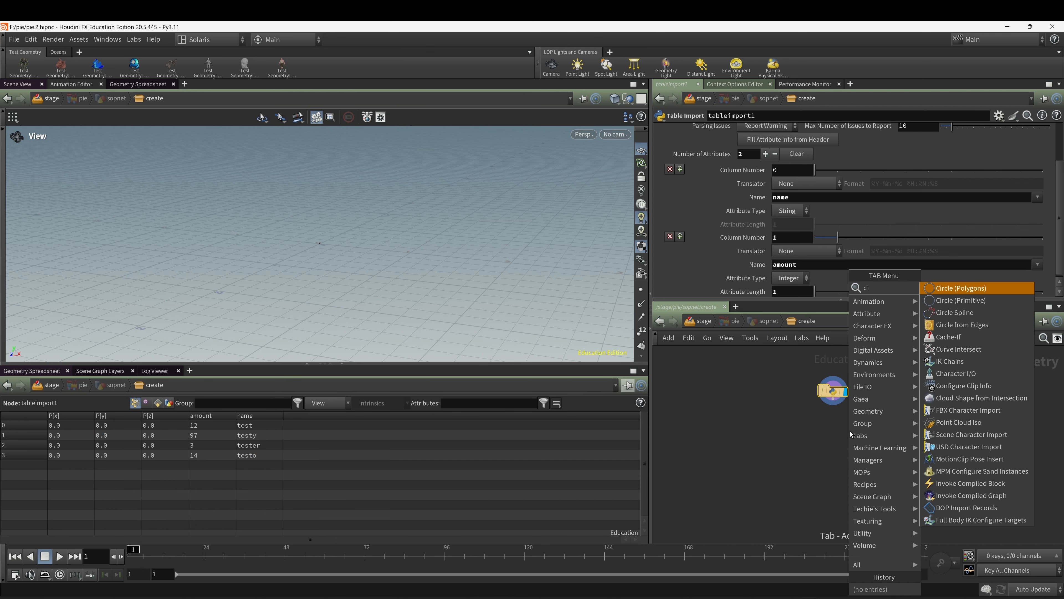
left_click(951, 292)
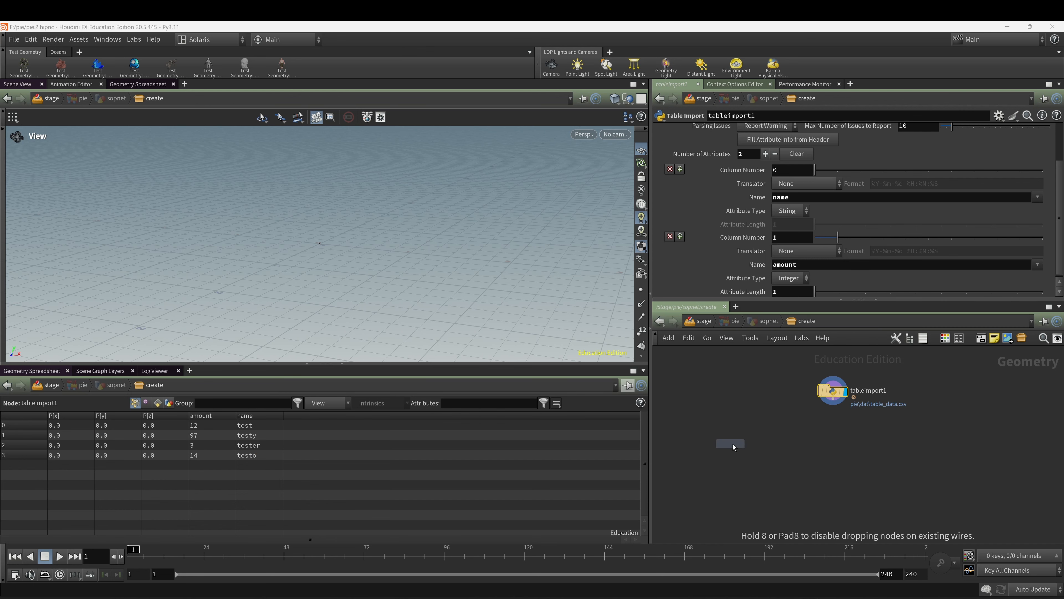
left_click(733, 444)
Set the circle to an Open Arc with an end angle of 300 and display it in the viewport.
left_click(760, 232)
left_click(759, 243)
double_click(906, 245)
type("300")
key("Return")
left_click(753, 439)
Set the viewport's wire width to 3 in the geometry display options.
key("d")
left_click(296, 141)
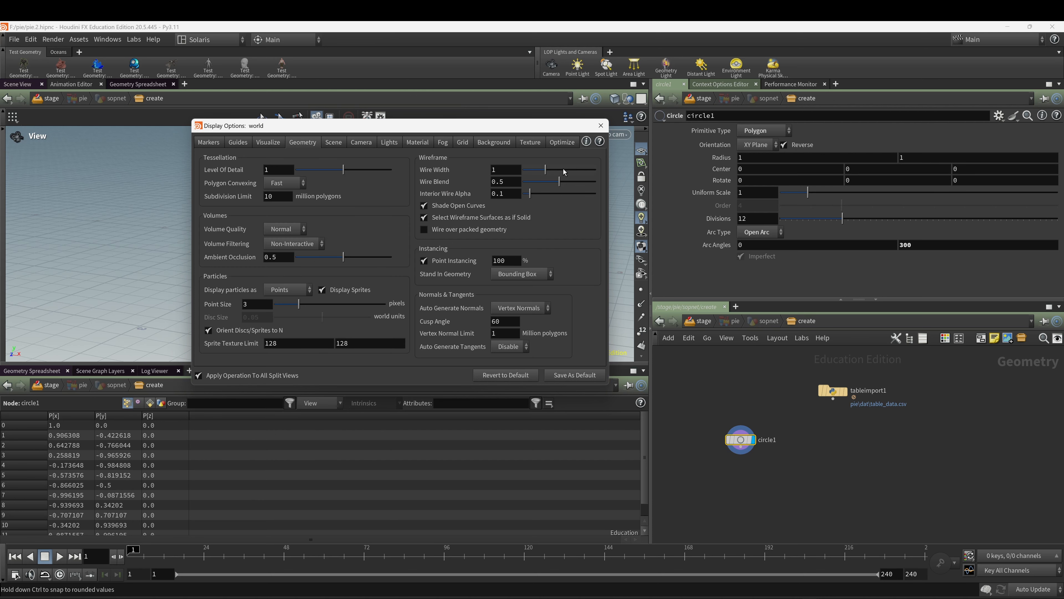
left_click_drag(563, 172, 596, 170)
left_click_drag(547, 130, 551, 305)
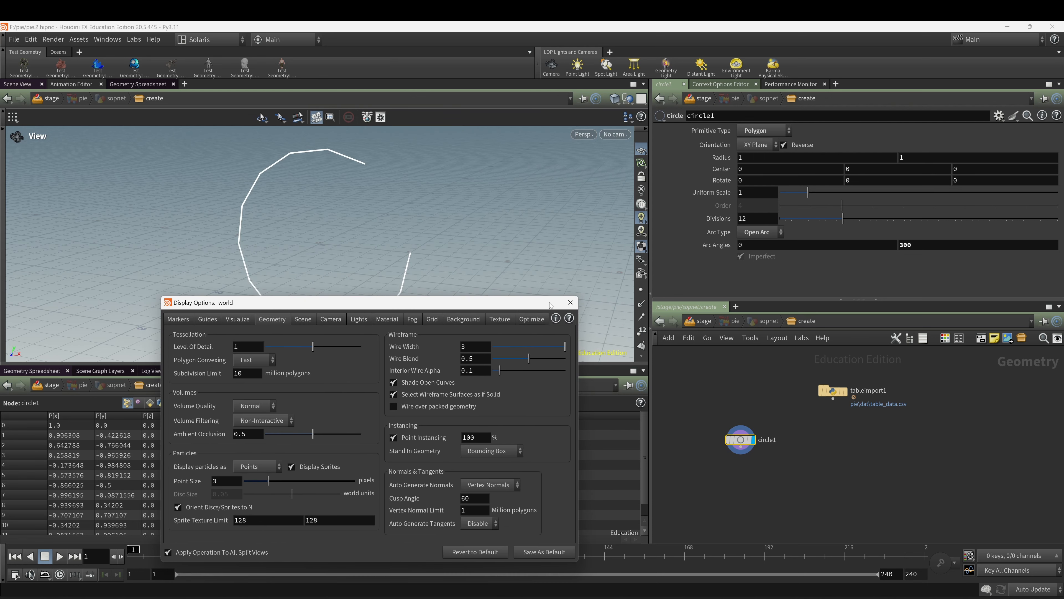
left_click(571, 303)
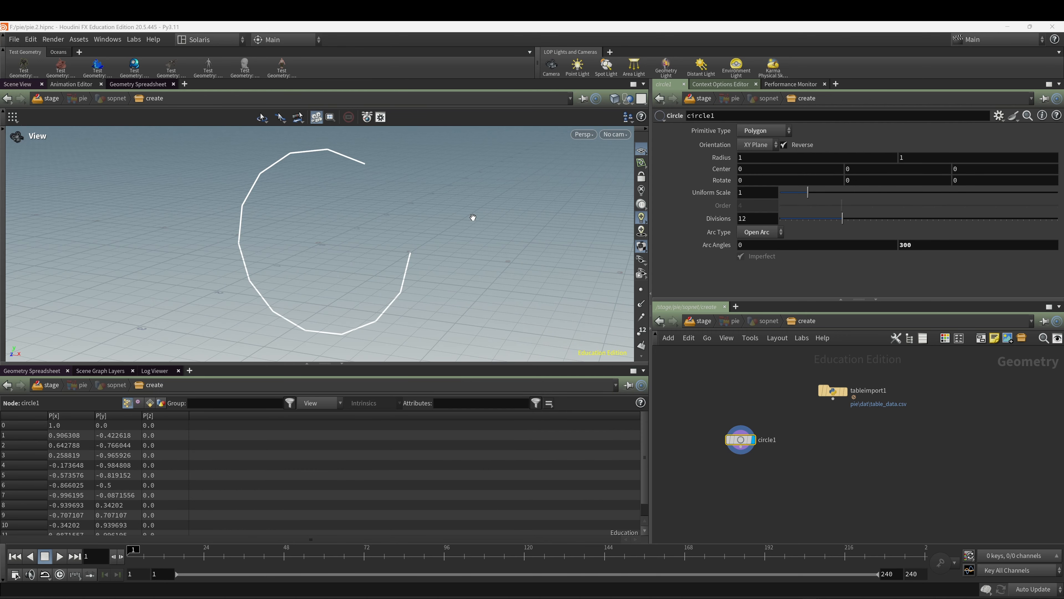
Change the viewport background color scheme to Dark.
key("d")
left_click(457, 320)
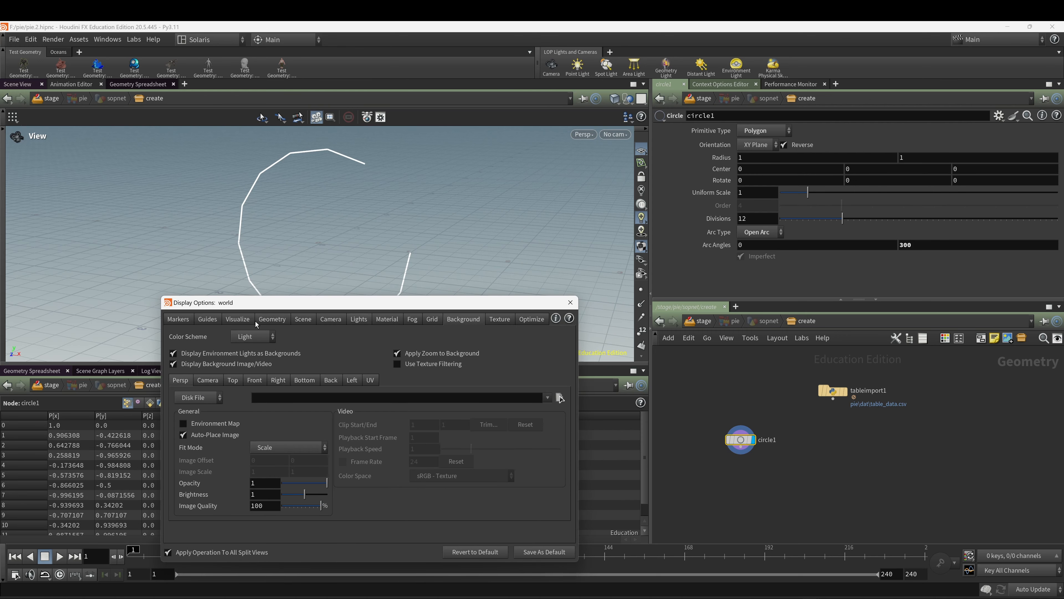
left_click(257, 337)
left_click(259, 362)
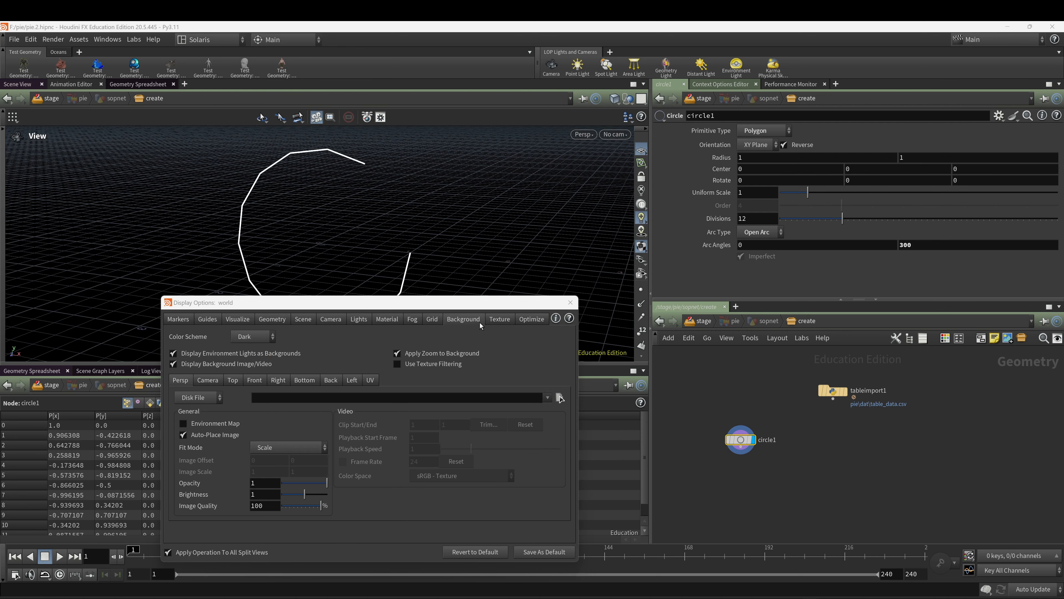
left_click(570, 302)
Set the circle's start arc angle to 5.9 and its divisions to 14.
middle_click_drag(797, 406, 808, 392)
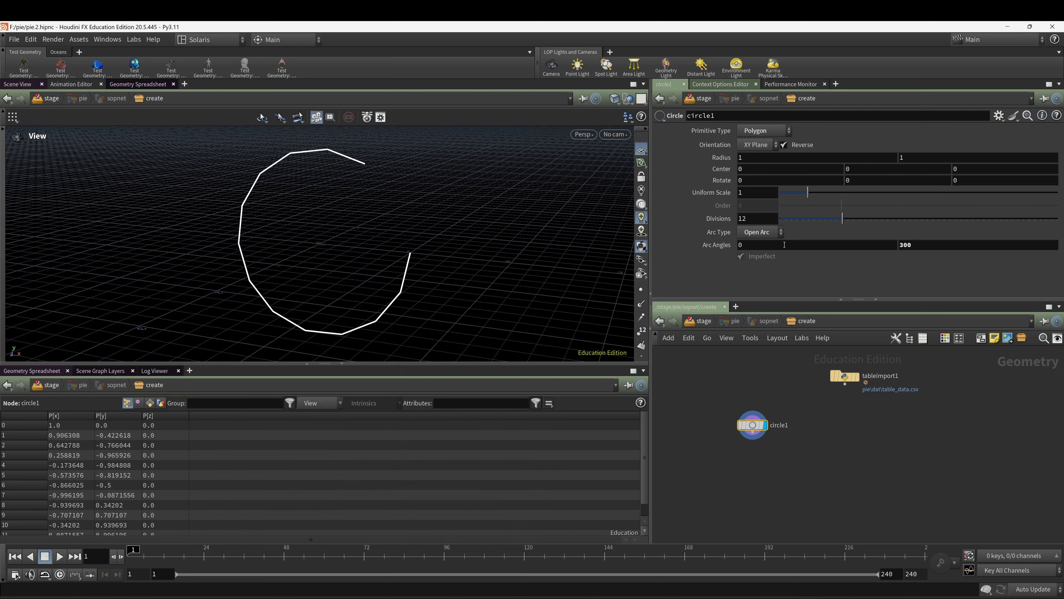
mouse_move(790, 251)
middle_mouse_down()
mouse_move(787, 229)
mouse_move(1062, 260)
mouse_move(855, 235)
mouse_move(782, 248)
middle_mouse_up()
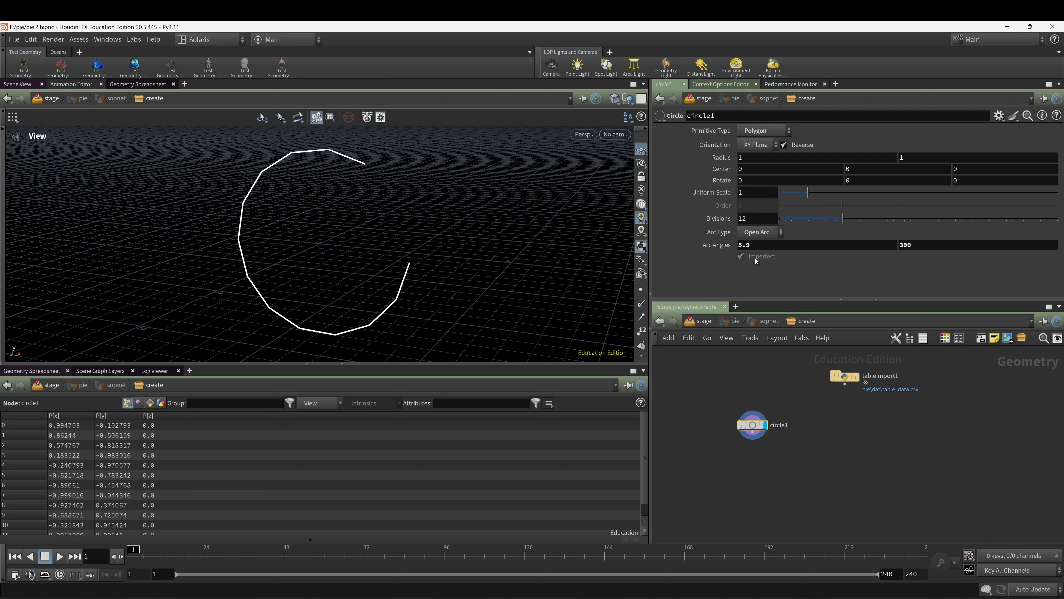
mouse_move(842, 220)
left_mouse_down()
mouse_move(796, 226)
mouse_move(854, 229)
left_mouse_up()
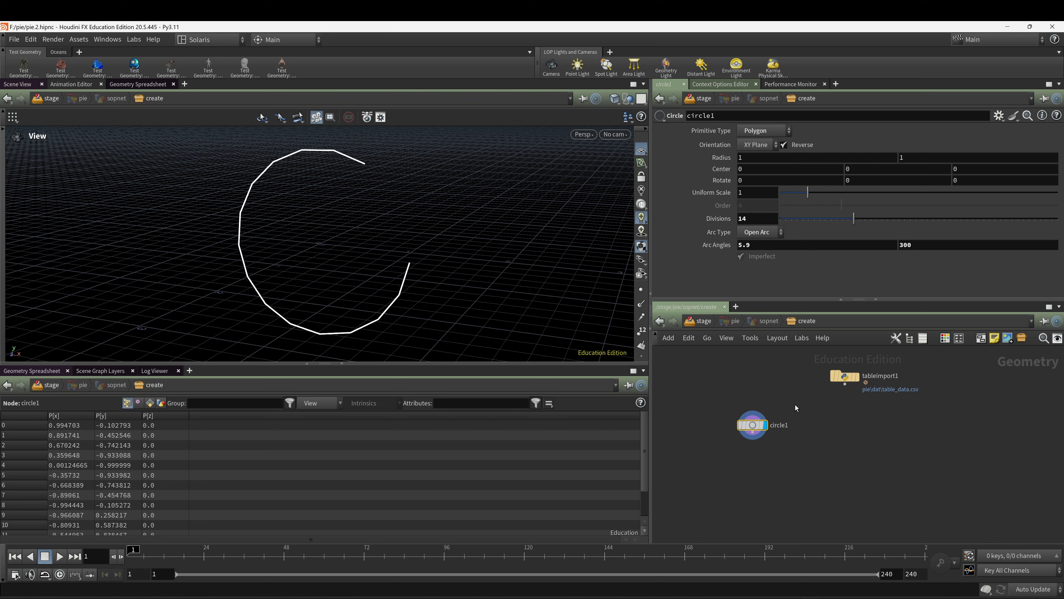
middle_click_drag(794, 404, 801, 394)
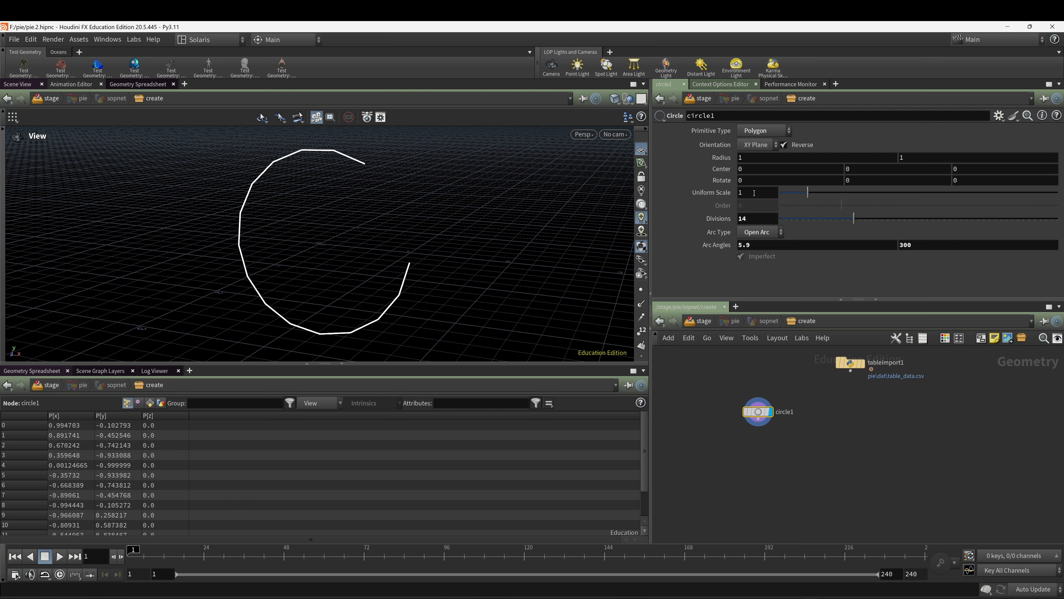
Add a spare input and a parameter override to the circle node.
left_click(743, 218)
left_click(1000, 116)
left_click(934, 218)
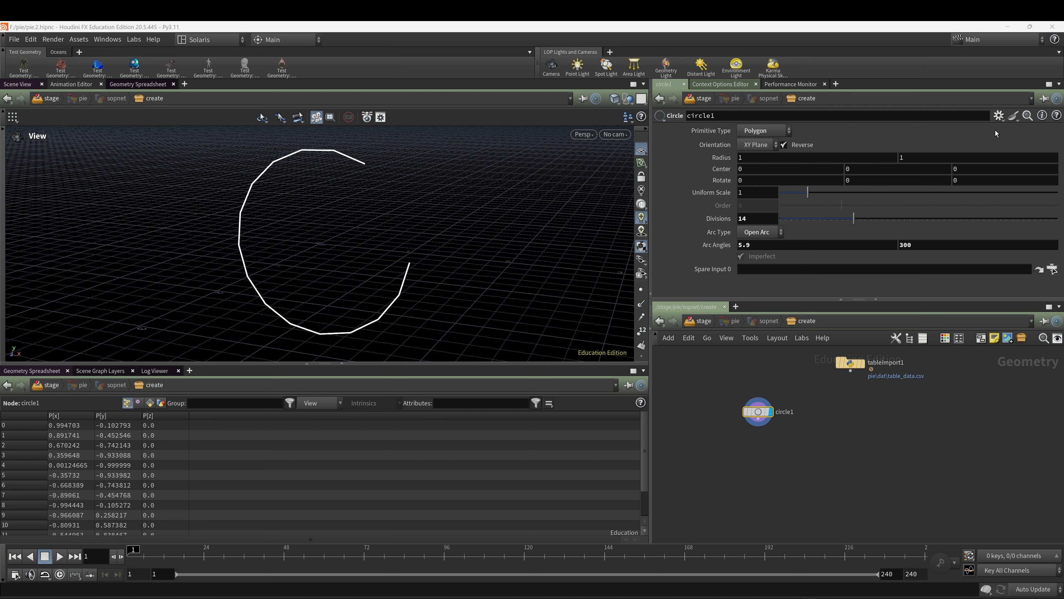
left_click(999, 116)
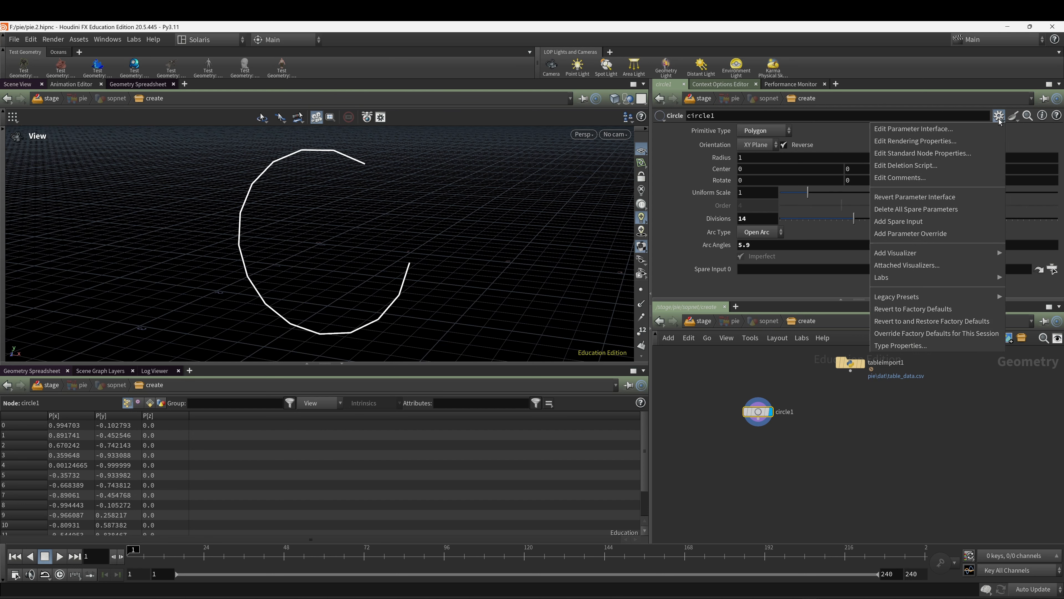
left_click(932, 234)
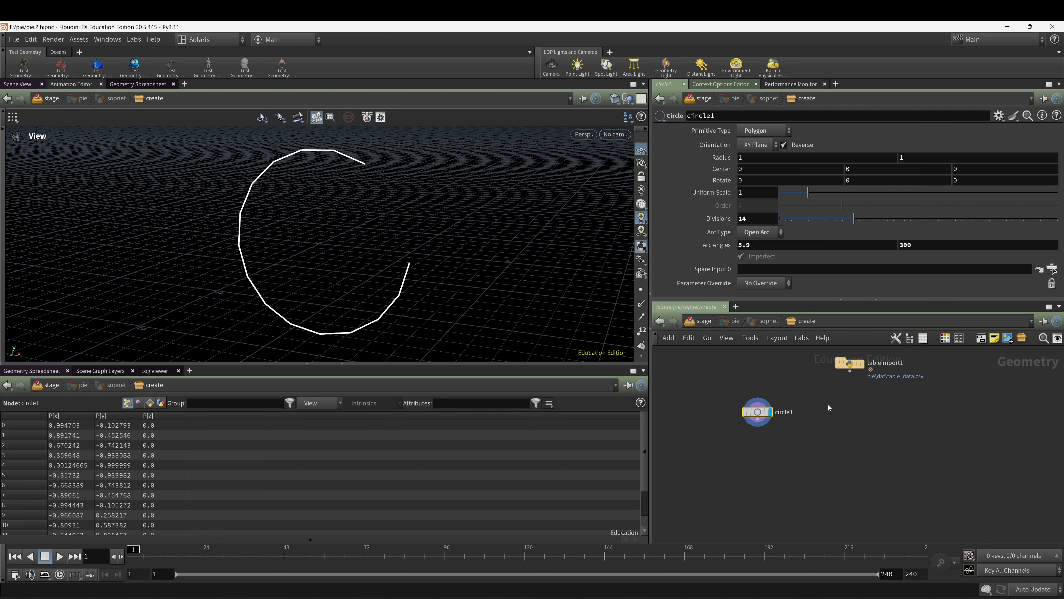
Add a Detail Wrangle node to the network below the Table Import node.
key("Tab")
type("detail")
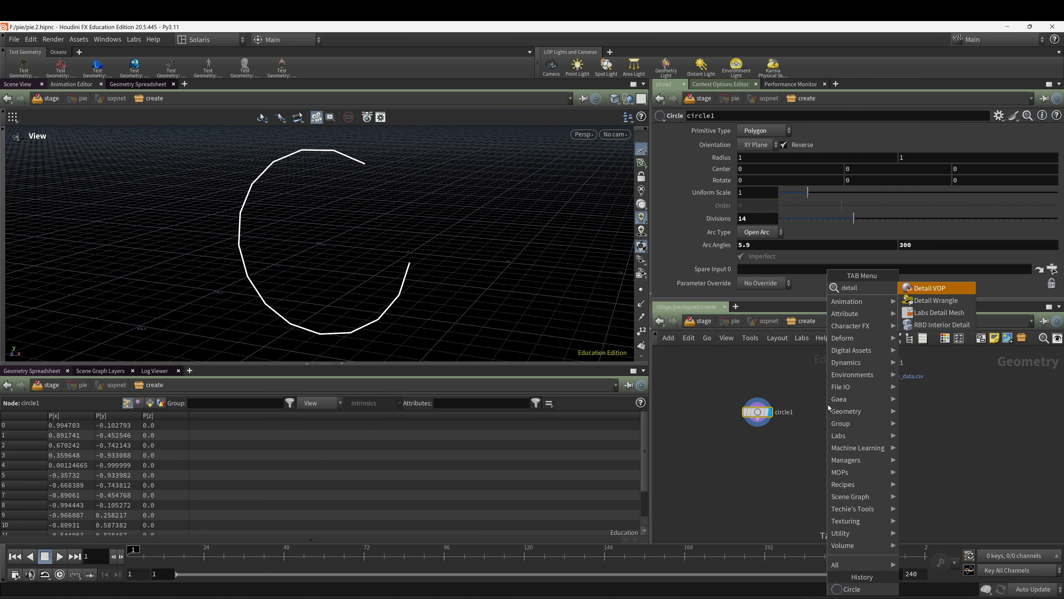
left_click(935, 300)
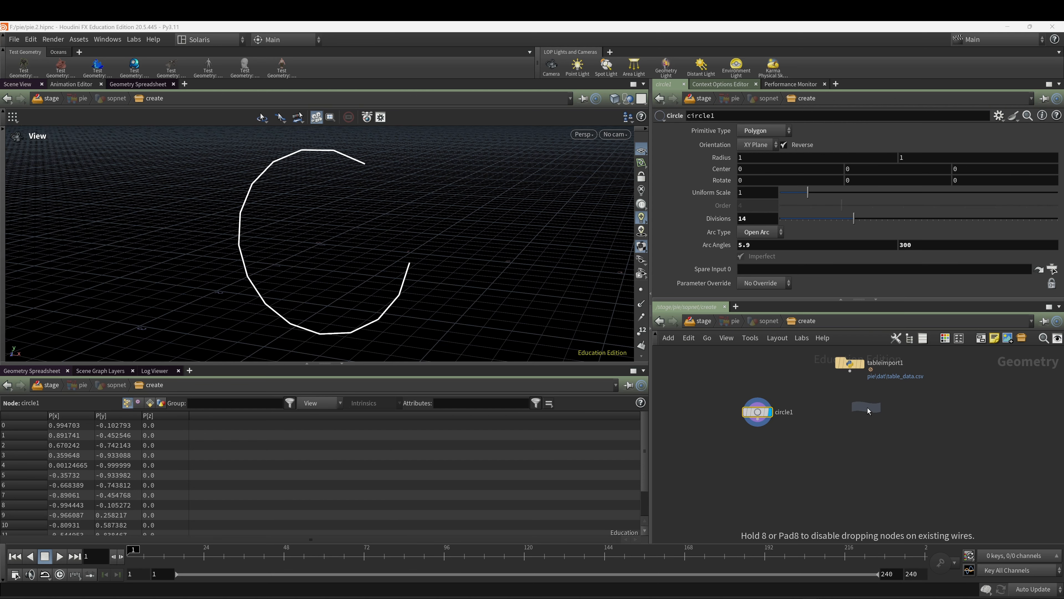
left_click(850, 407)
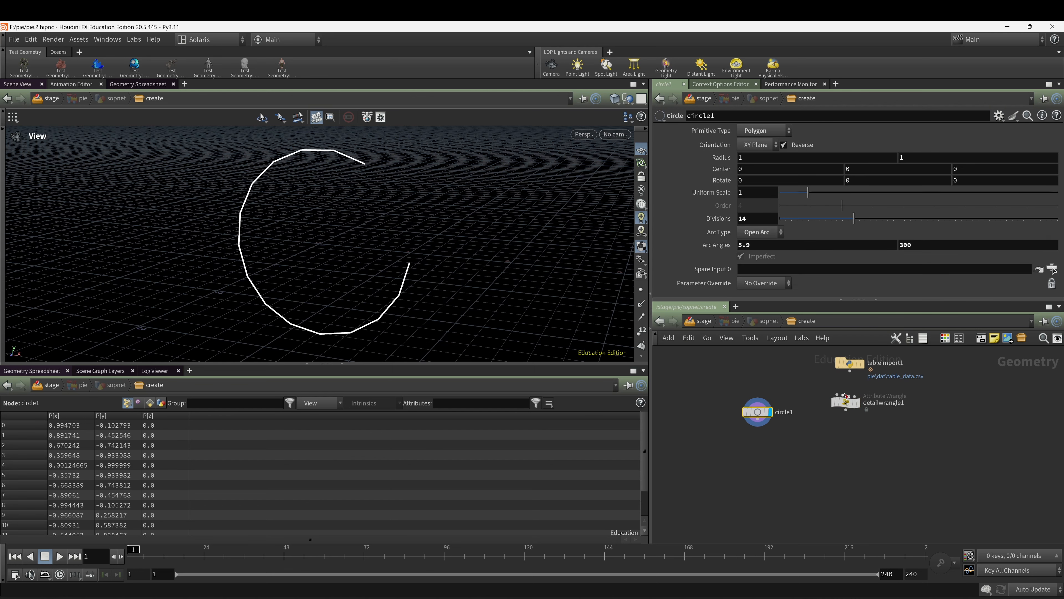
Link the circle's Spare Input 0 to ../detailwrangle1, set Parameter Override to Spare Input 0, and place the wrangle beside the circle.
left_click_drag(746, 273, 748, 273)
left_click(764, 283)
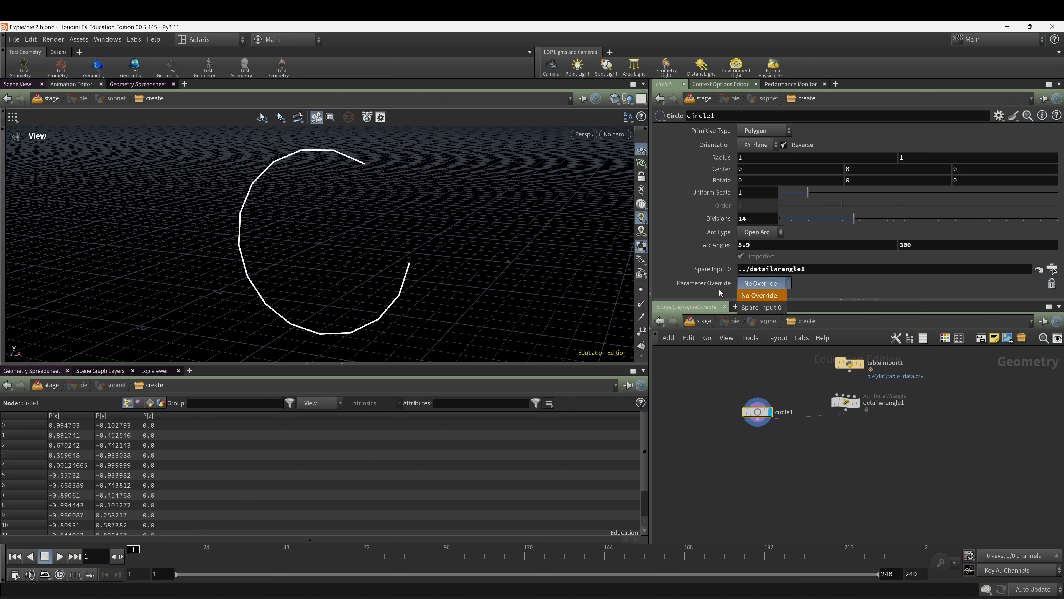
left_click(756, 296)
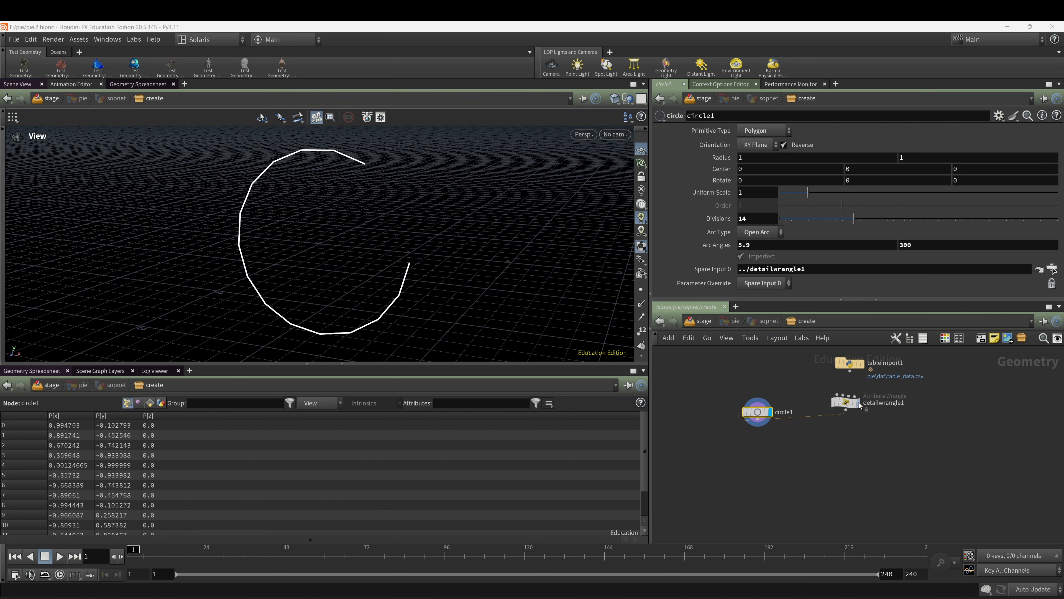
left_click_drag(848, 406, 820, 416)
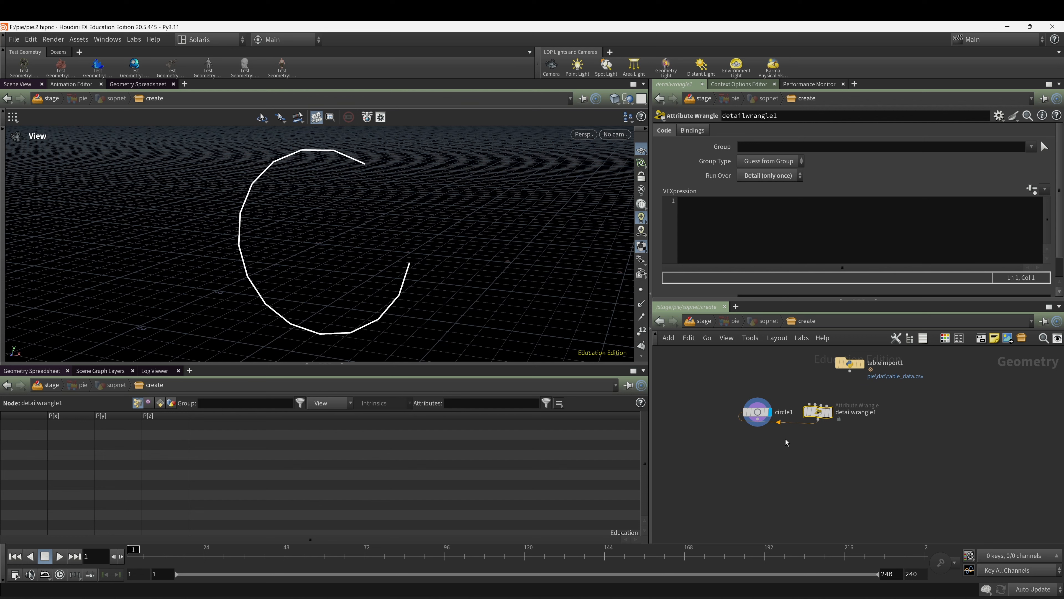
Write the code d@parms["scale"]=0.5; in the detail wrangle to override the circle's uniform scale.
left_click(759, 413)
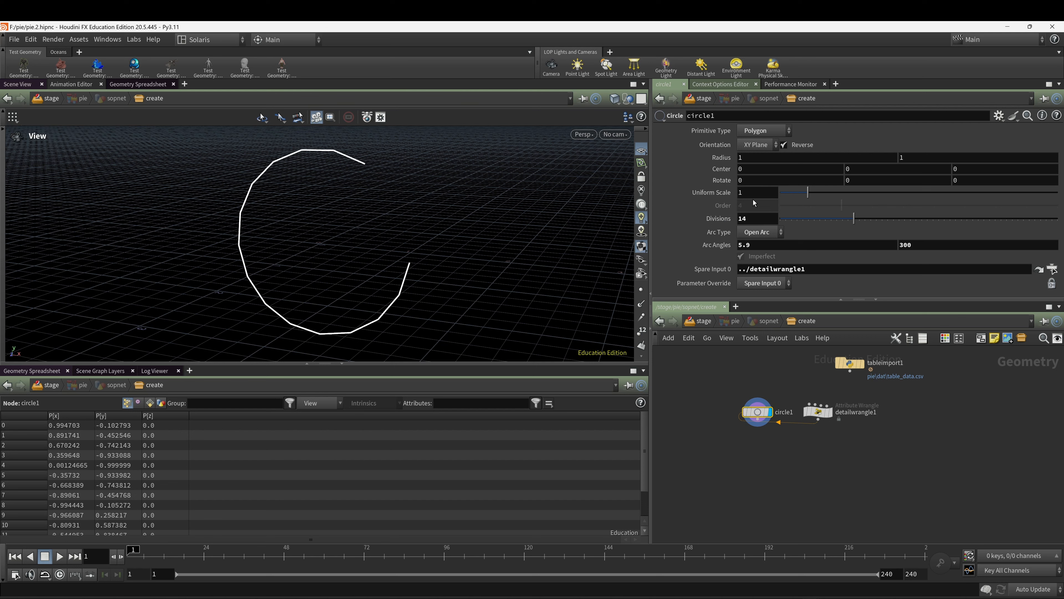
left_click(817, 411)
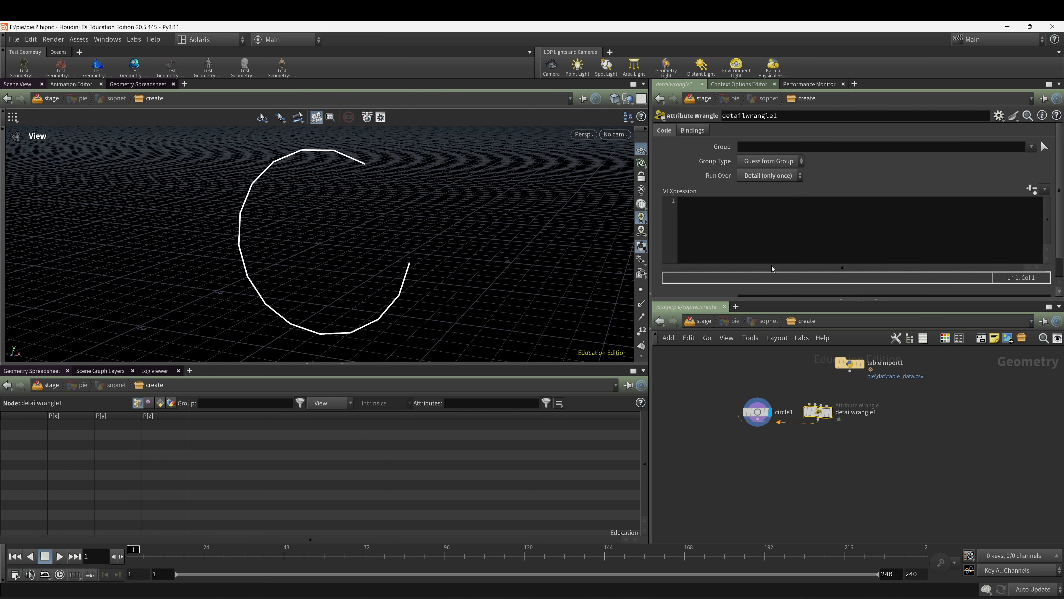
type("d@")
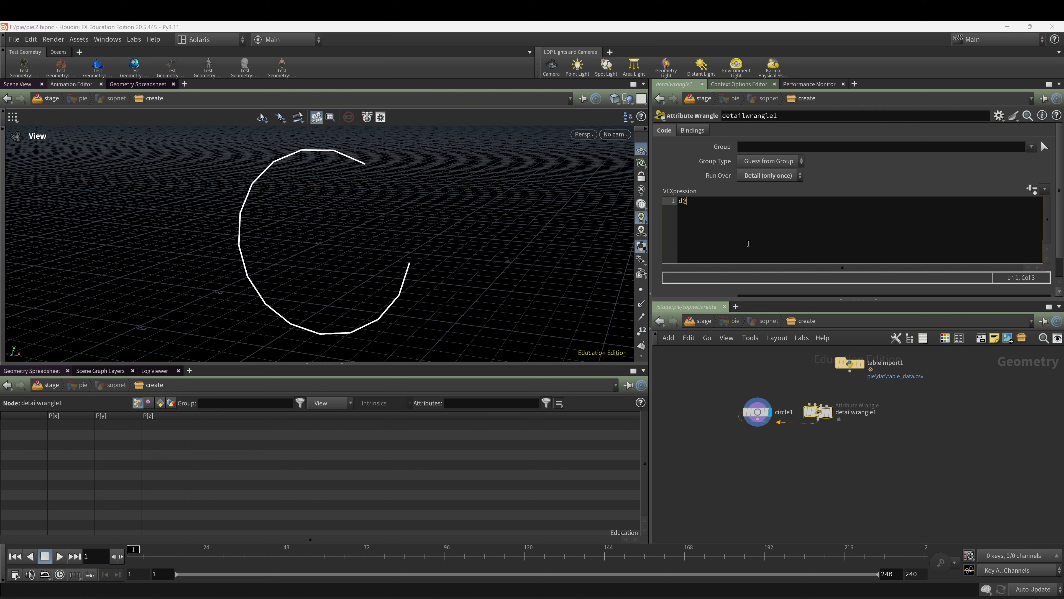
type("parms[]")
key("Left")
type("\"\"")
key("Left")
type("scale")
key("Right")
key("Right")
type("=0.5;")
left_click(750, 378)
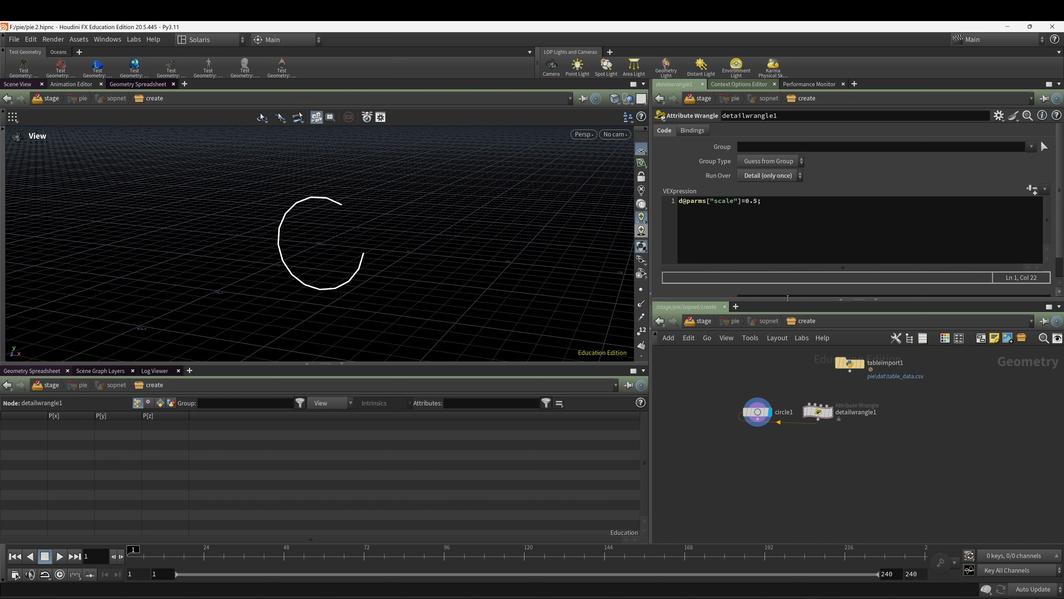
Check the circle's Arc Angles parameter names and duplicate the scale line as a second line in the detail wrangle's code.
left_click(765, 413)
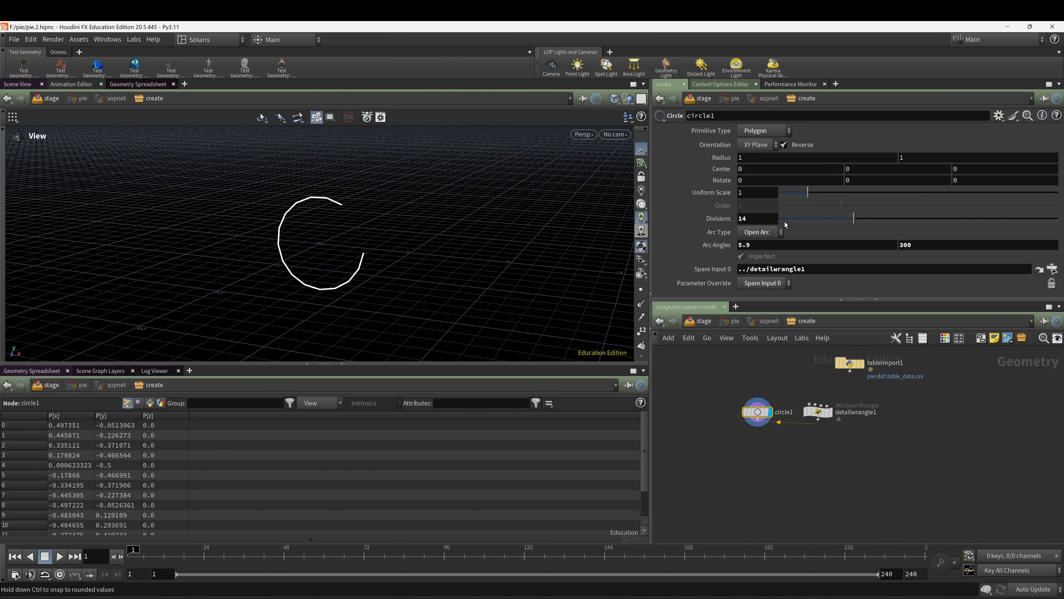
mouse_move(713, 246)
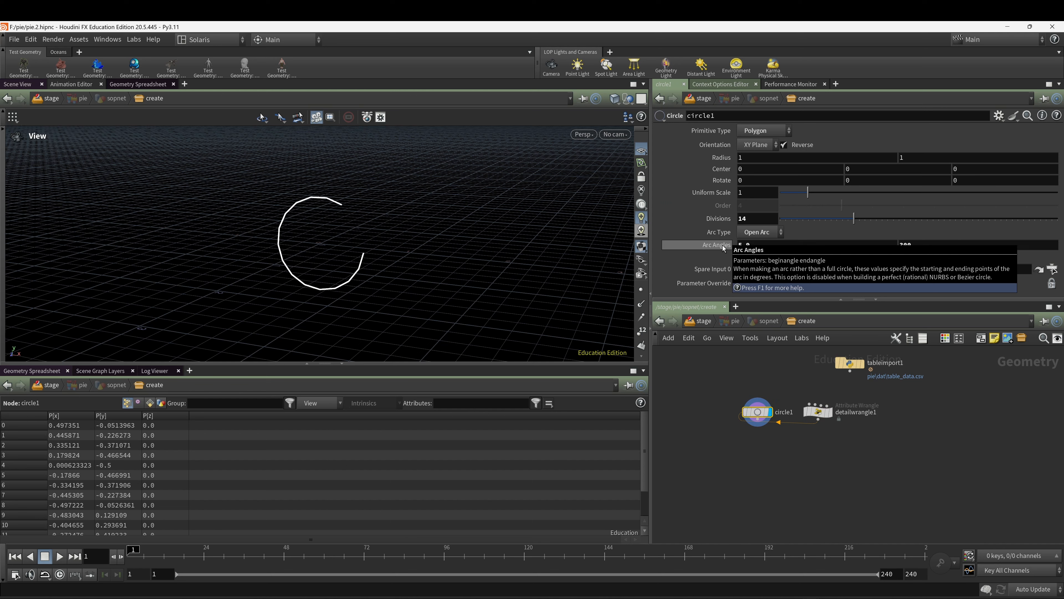
left_click(816, 411)
left_click_drag(776, 207, 677, 214)
key("ctrl+c")
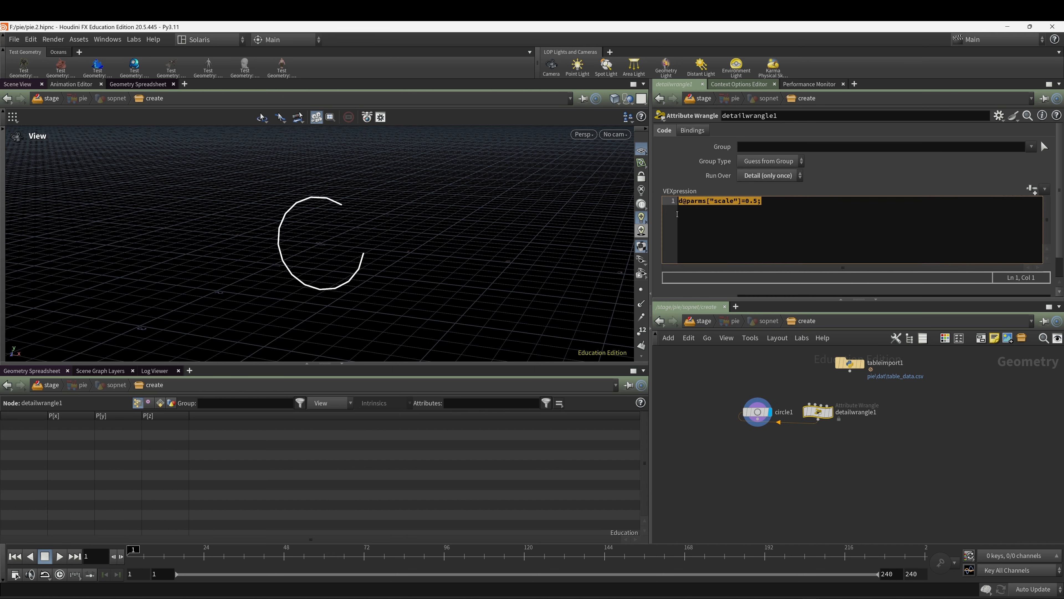
left_click(780, 206)
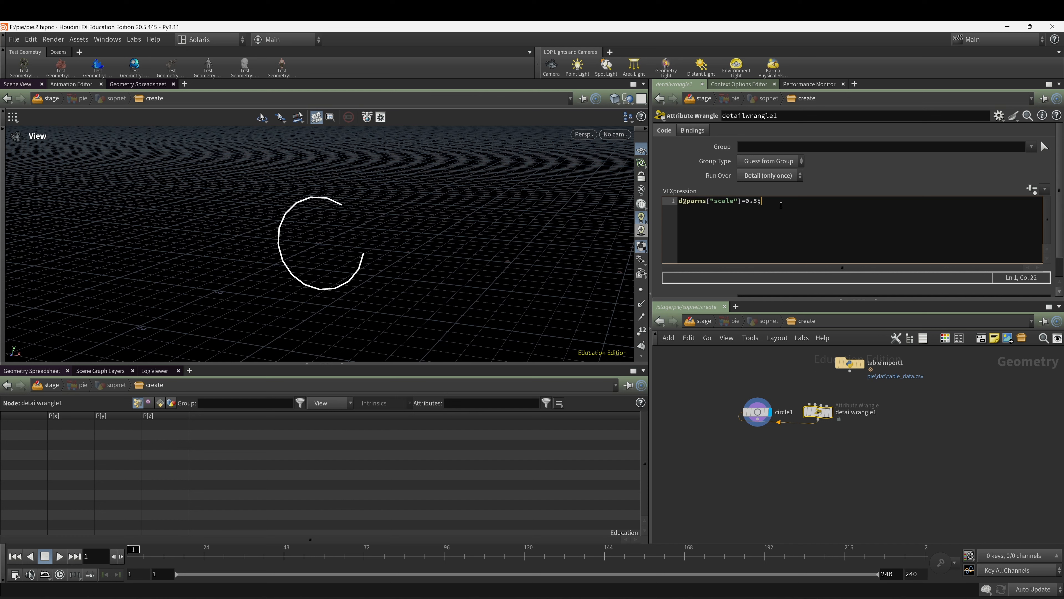
key("Return")
key("ctrl+v")
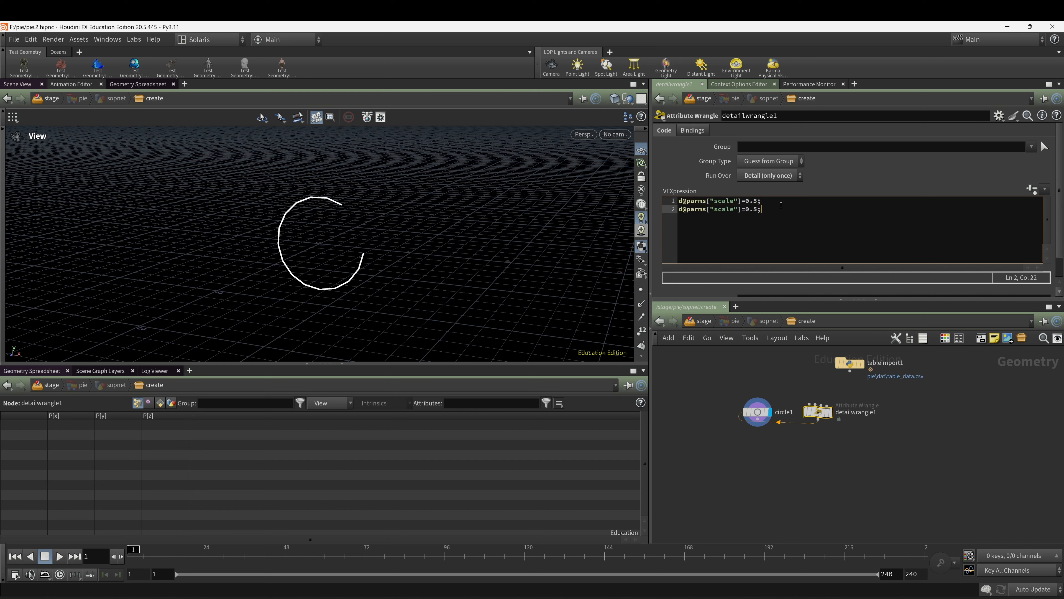
Change the wrangle's second line to d@parms["beginangle"]=50; and apply the code.
left_click(734, 214)
key("BackSpace")
key("BackSpace")
key("BackSpace")
key("BackSpace")
key("BackSpace")
type("beginangle")
left_click(778, 210)
key("BackSpace")
key("BackSpace")
key("BackSpace")
type("50")
left_click(719, 457)
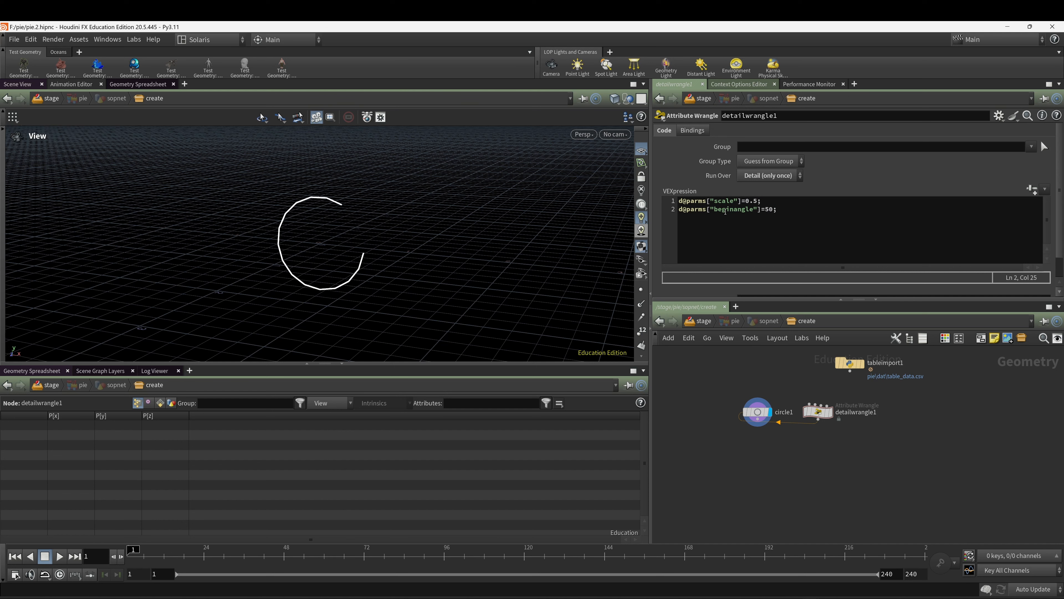
Look up the internal name of the circle's Arc Angles parameter in the Save Node Preset dialog, closing it without saving.
left_click(757, 412)
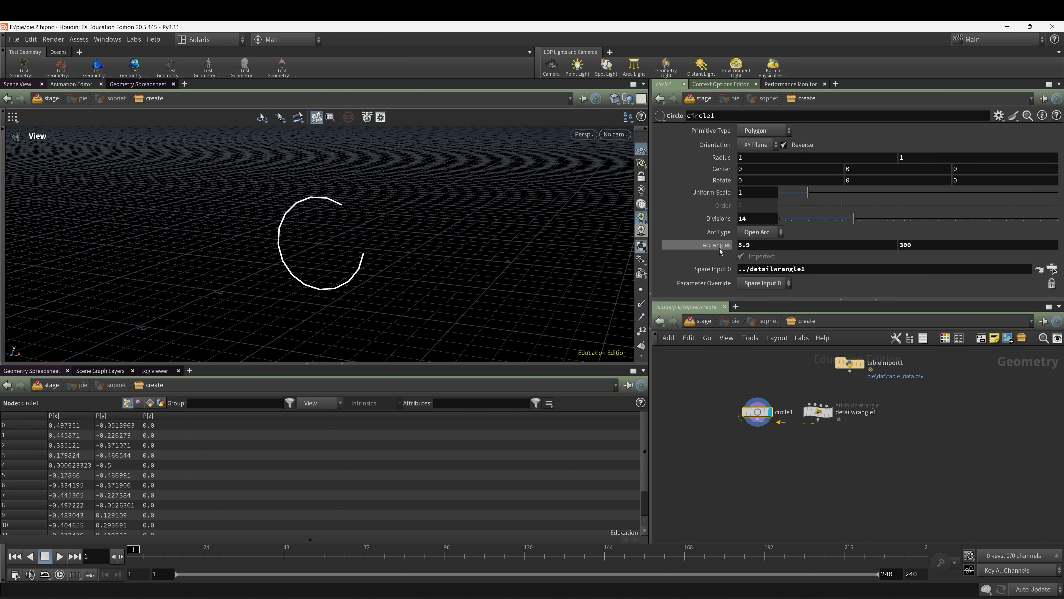
mouse_move(719, 247)
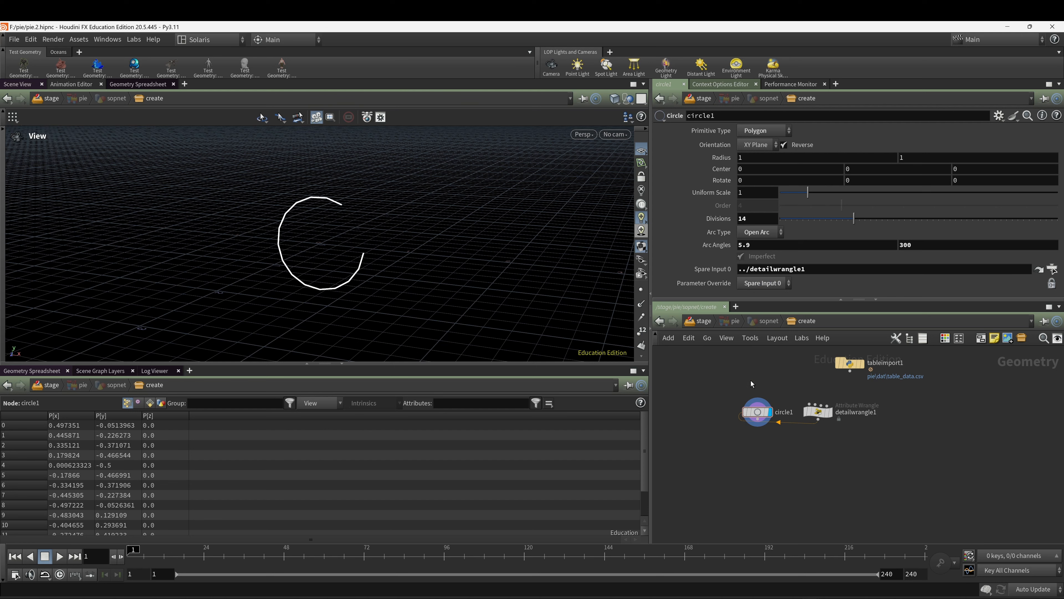
right_click(757, 415)
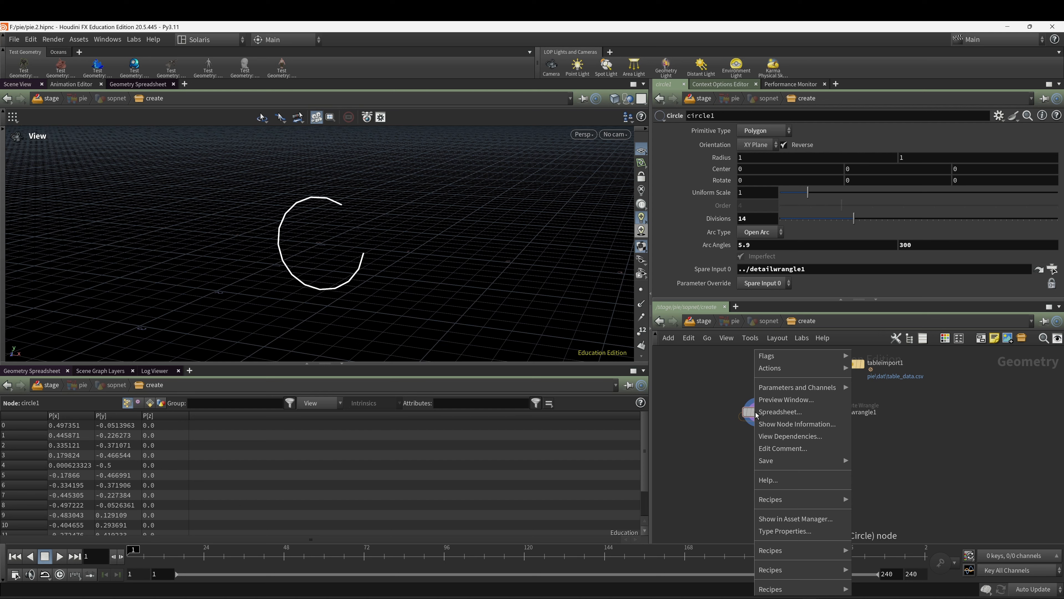
mouse_move(798, 589)
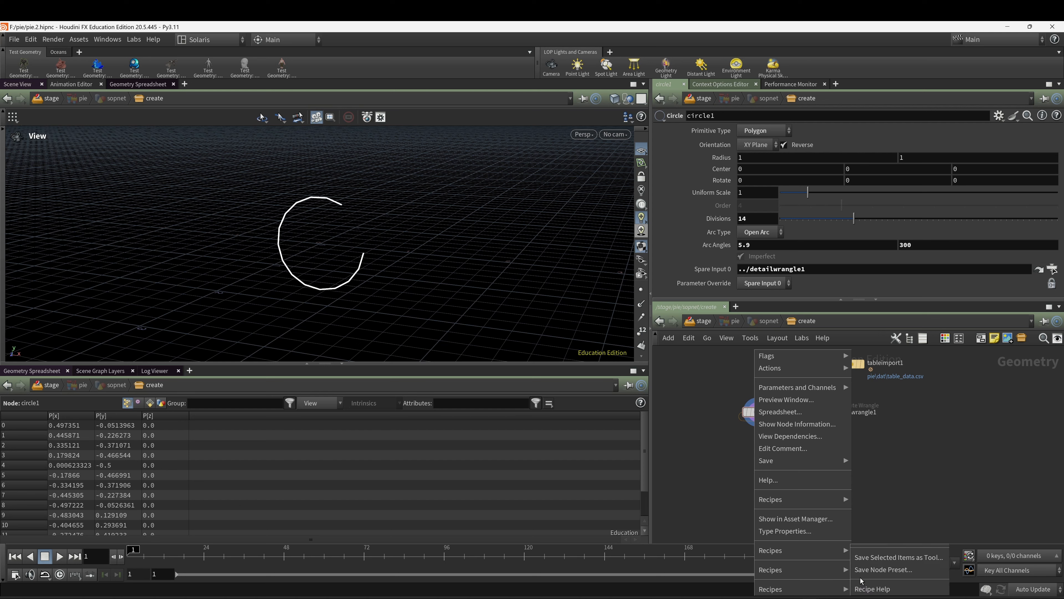
left_click(873, 571)
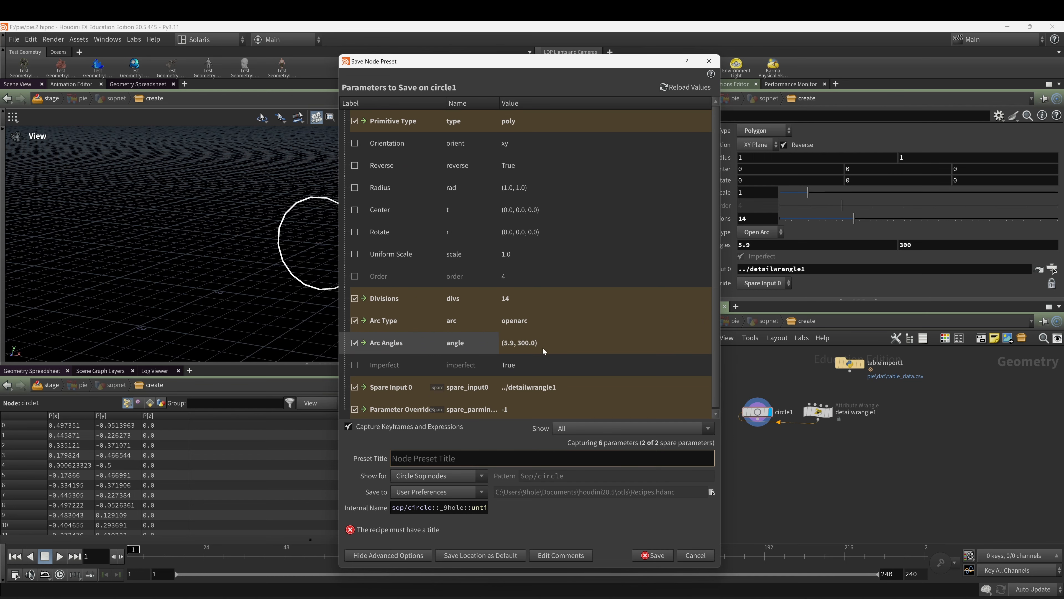
left_click(708, 62)
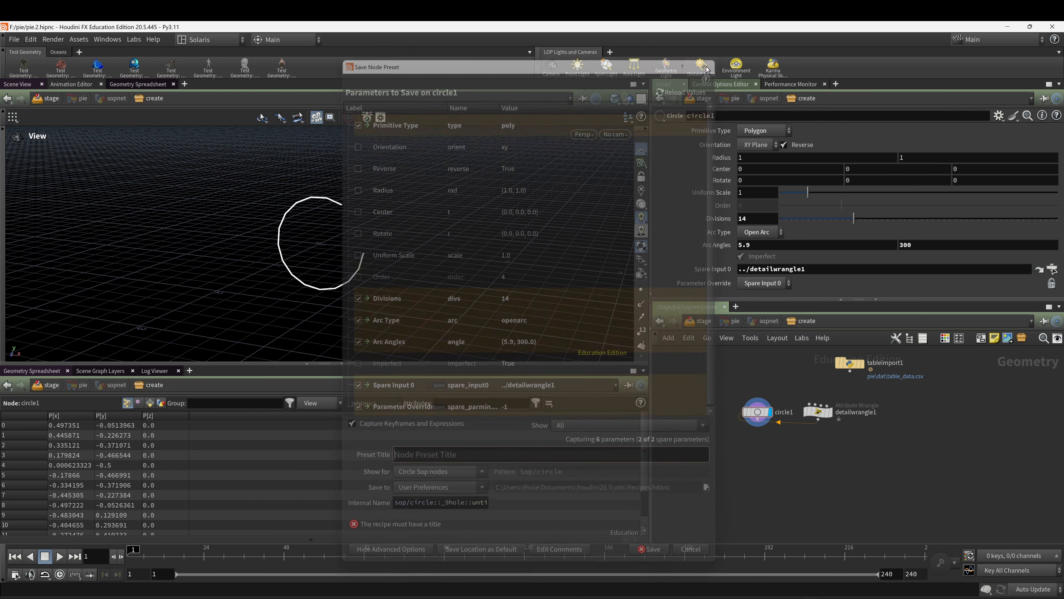
Rewrite the wrangle's second line as d@parms["angle"]=set(50,100); and apply it.
left_click(817, 412)
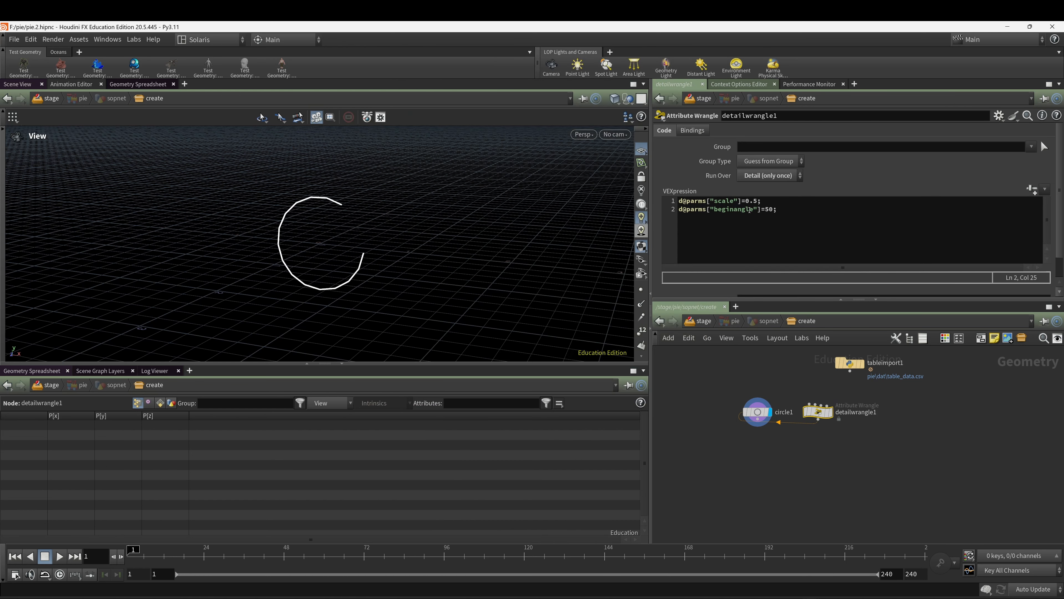
left_click(733, 213)
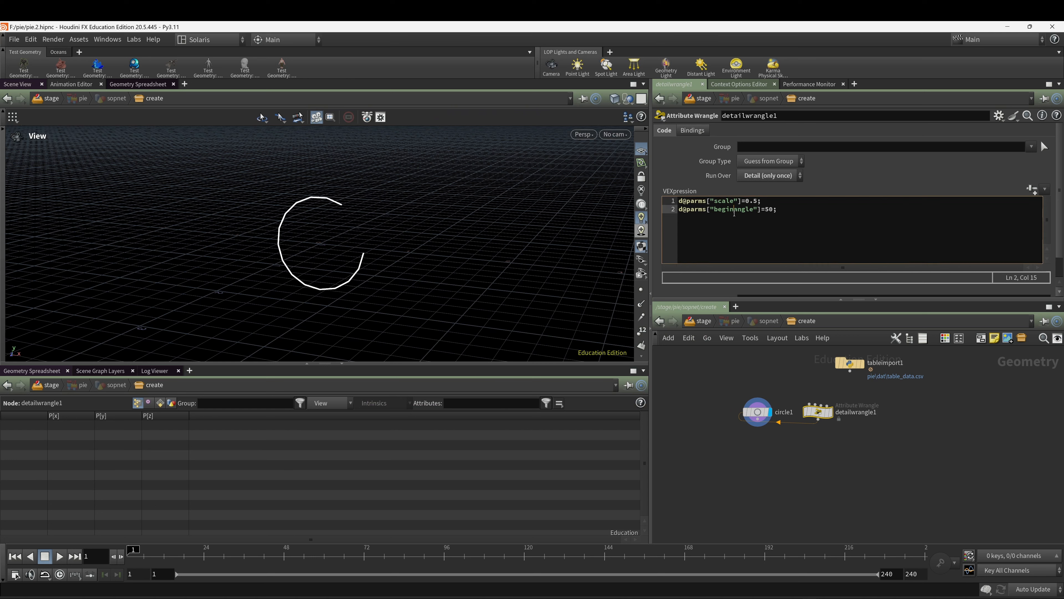
key("BackSpace")
key("BackSpace")
key("BackSpace")
key("BackSpace")
key("BackSpace")
type("set(")
key("Right")
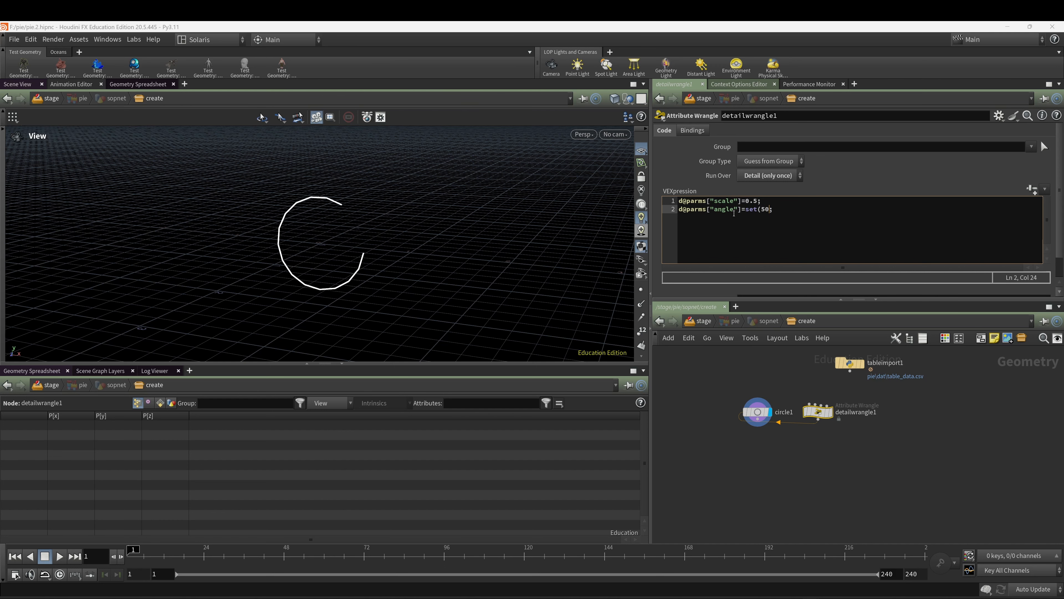
type(",100)")
left_click(749, 470)
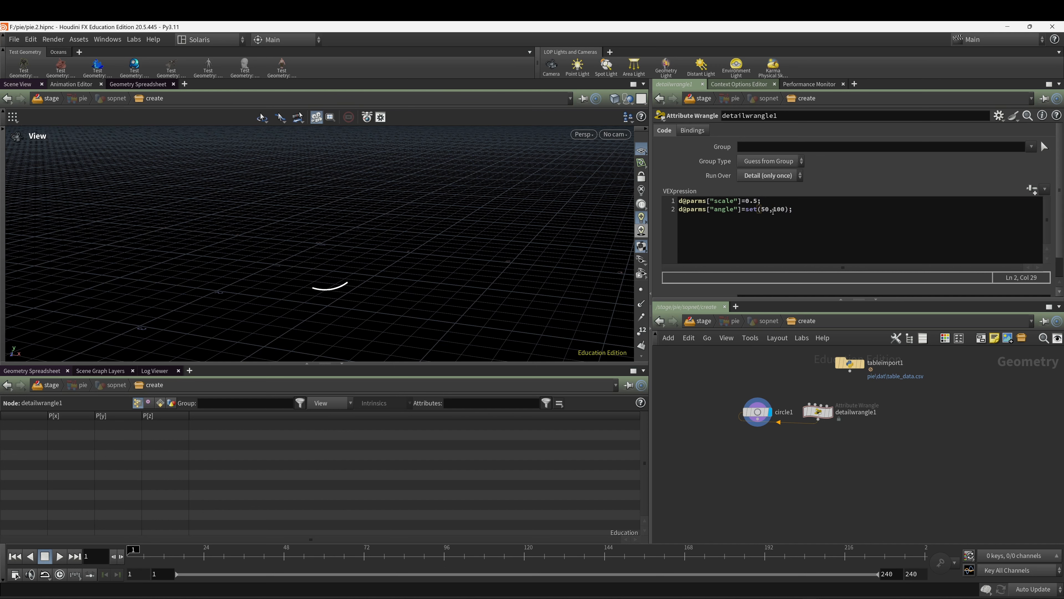
Set the first value in the wrangle's angle override to 40 and apply the code.
left_click(771, 210)
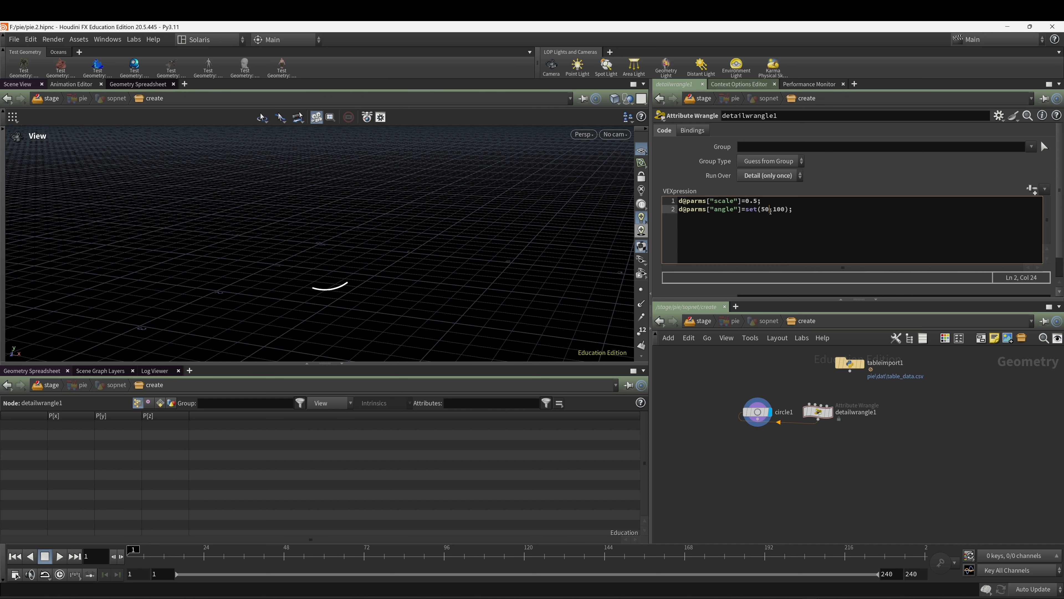
key("BackSpace")
key("BackSpace")
type("40")
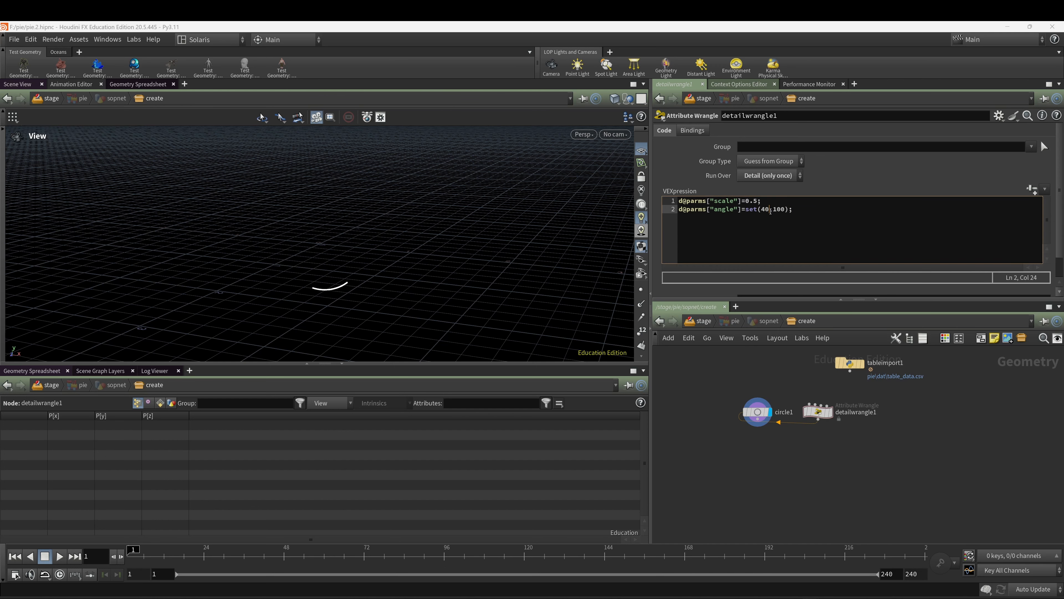
left_click(677, 384)
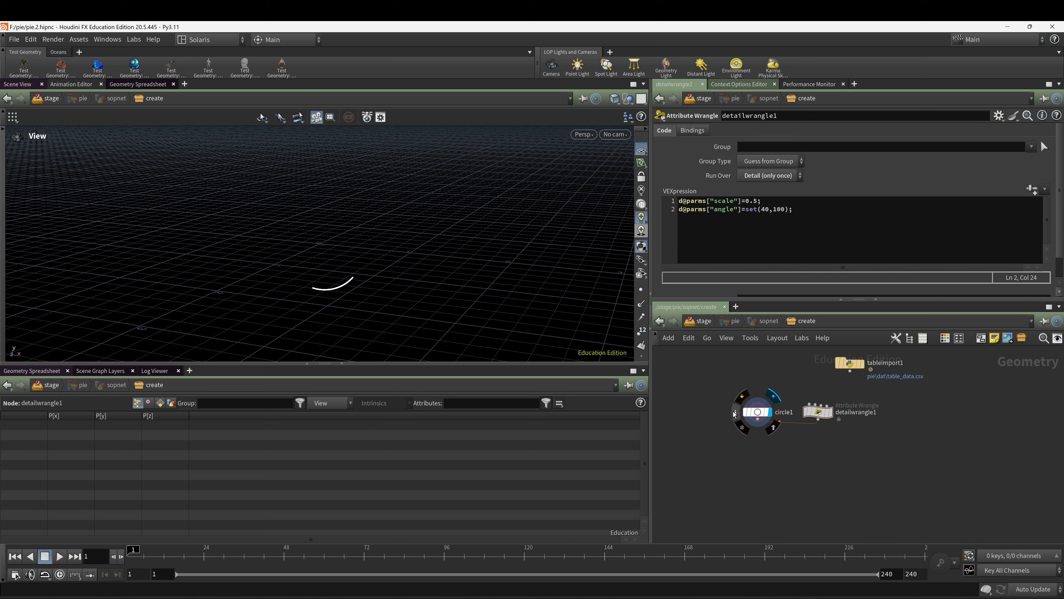
mouse_move(758, 416)
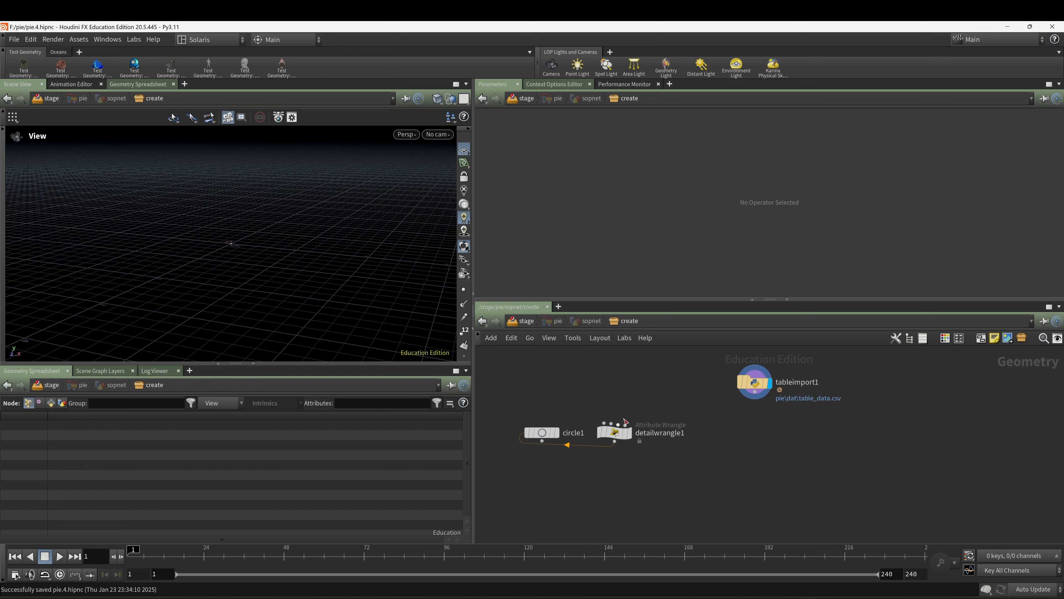
Add an Attribute Promote node below tableimport1 and connect it to the table import's output.
left_click(758, 389)
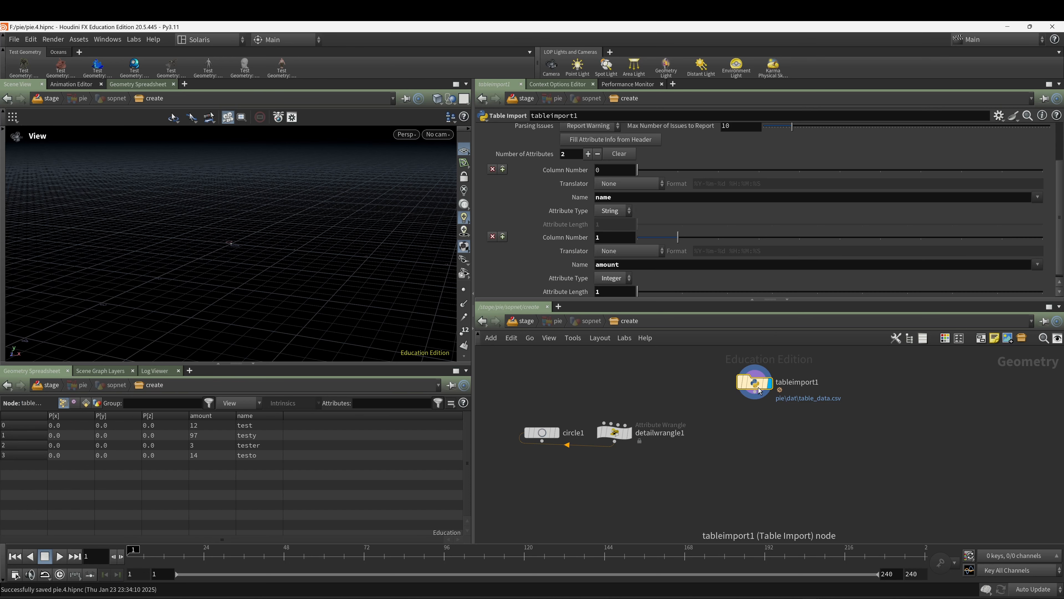
key("Tab")
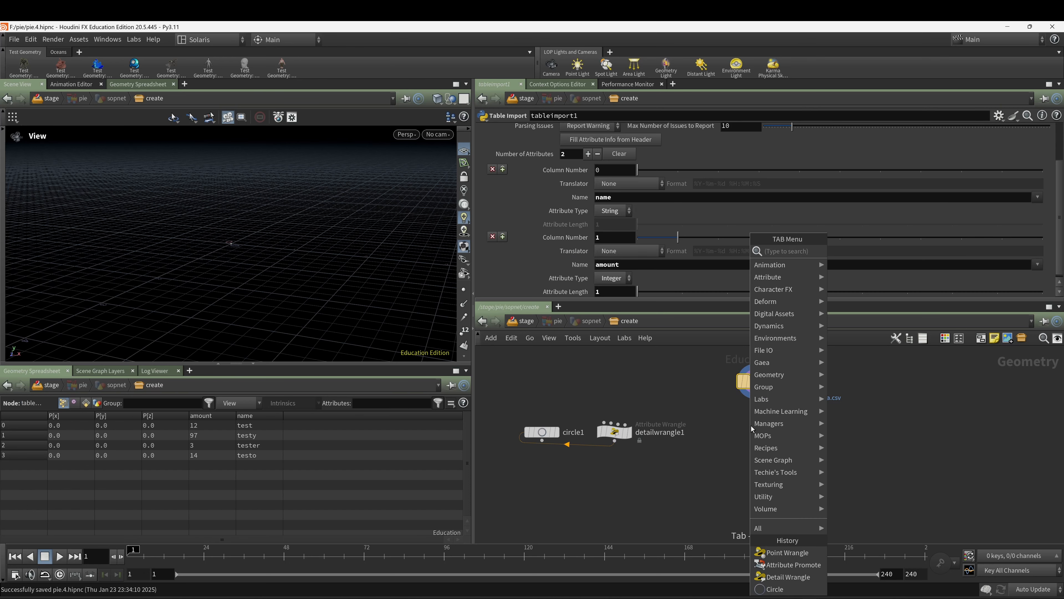
type("promt")
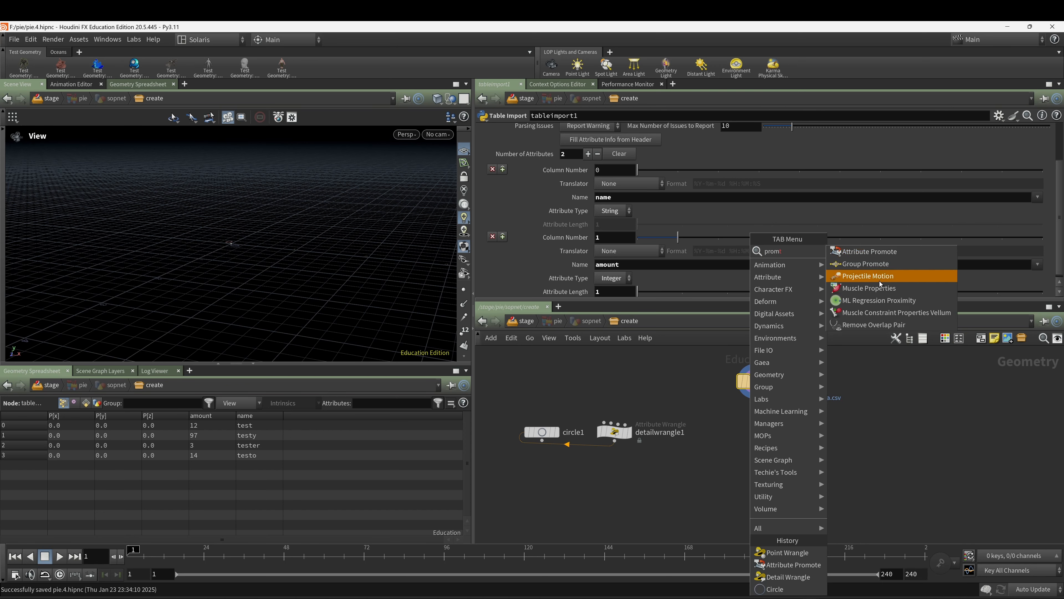
left_click(869, 252)
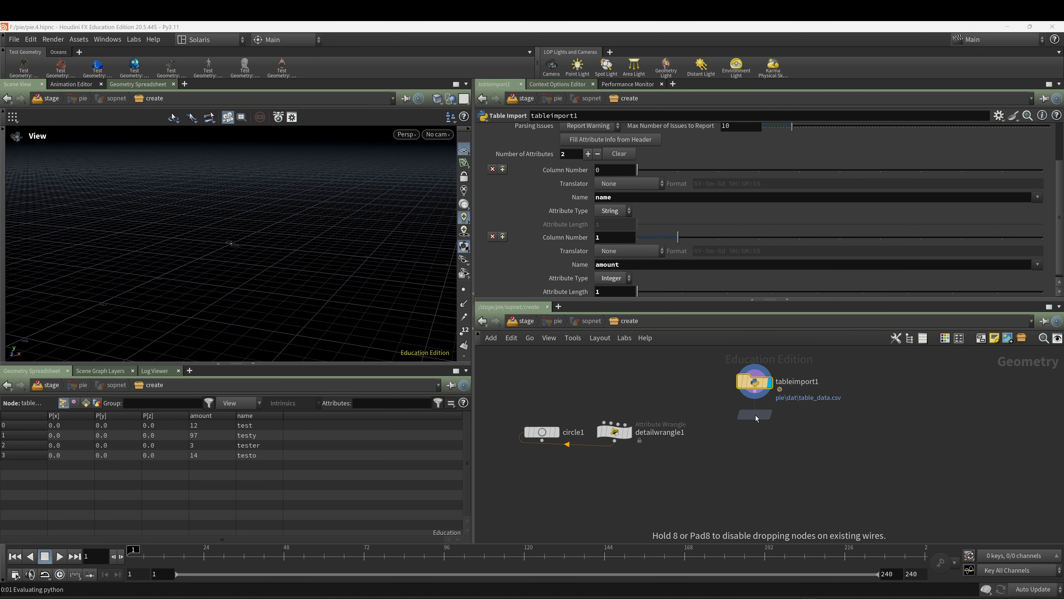
left_click(755, 415)
left_click(756, 403)
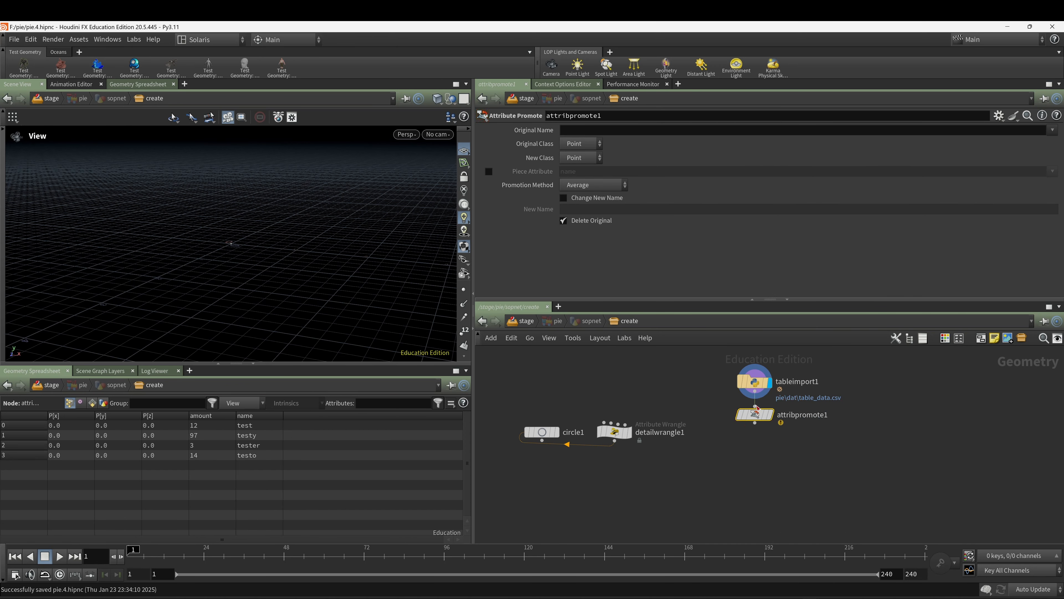
left_click_drag(767, 412, 767, 416)
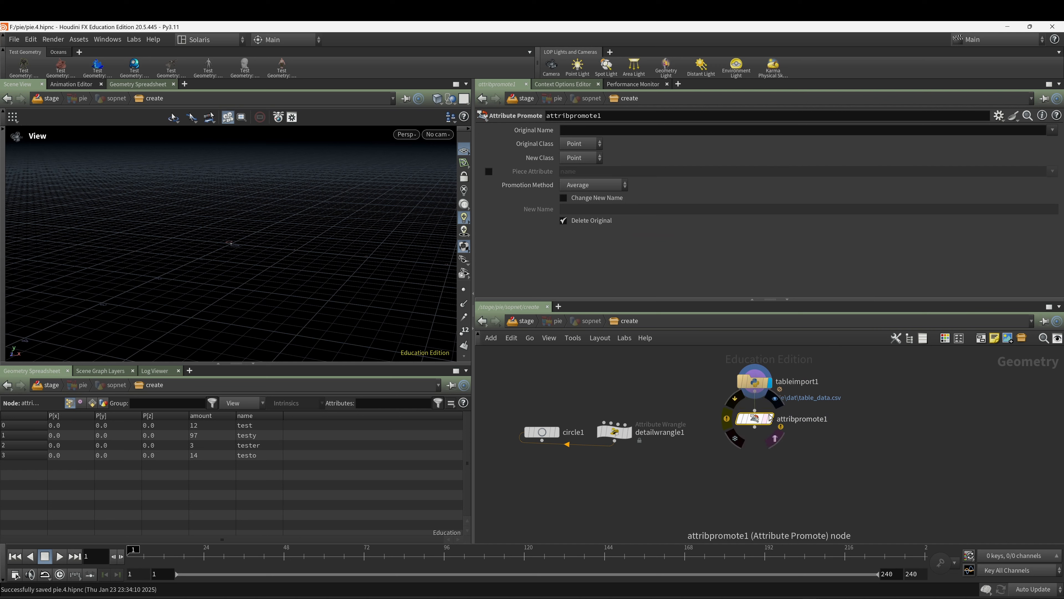
Rename the new Attribute Promote node to sum.
double_click(792, 419)
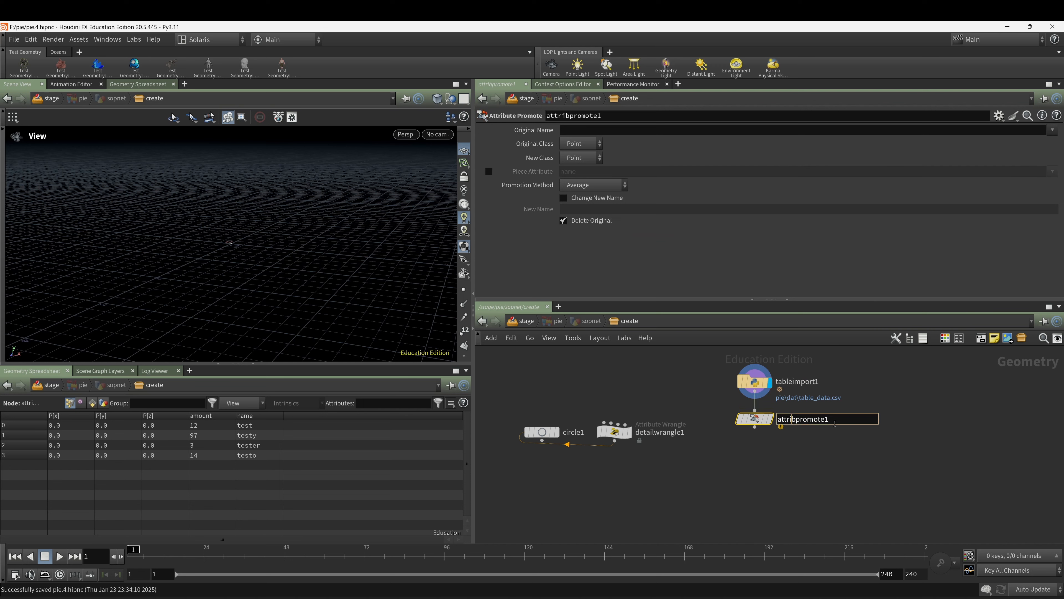
left_click_drag(830, 419, 774, 420)
type("sum")
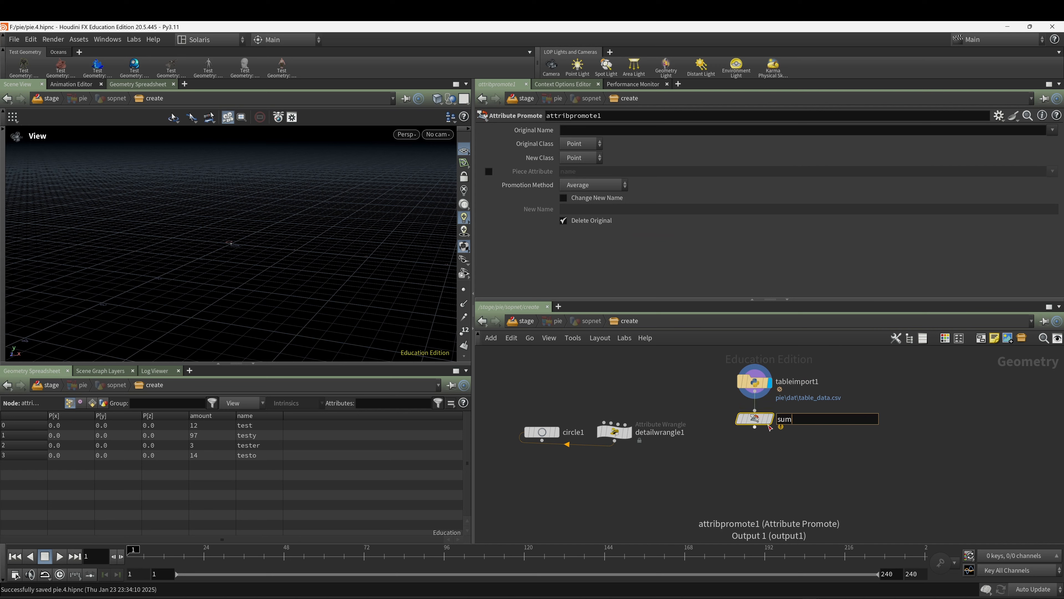
key("Return")
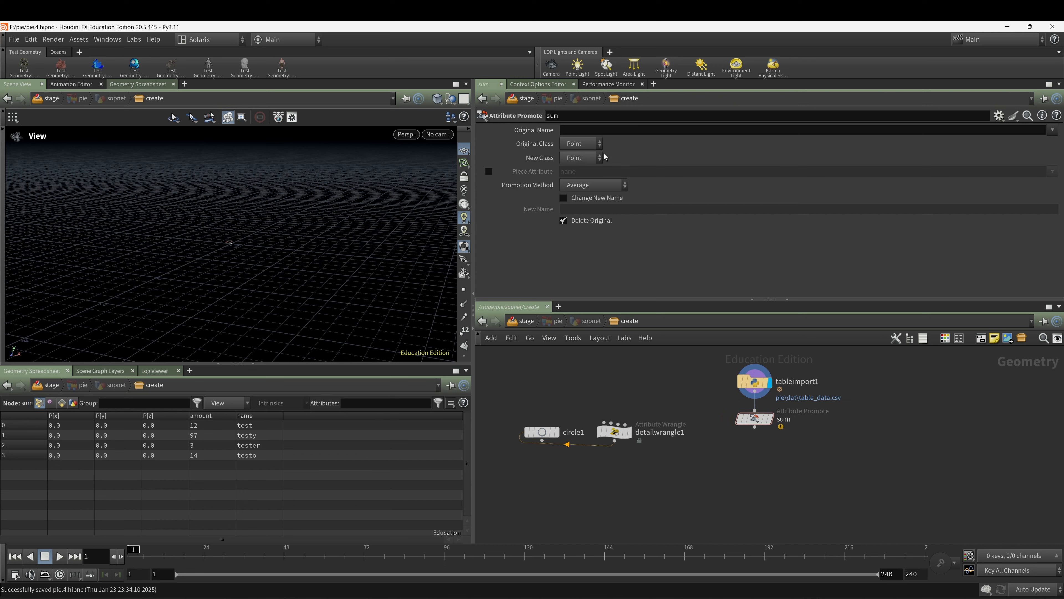
Set the promotion method to Sum, rename the promoted attribute to sum, and turn off Delete Original.
left_click(587, 187)
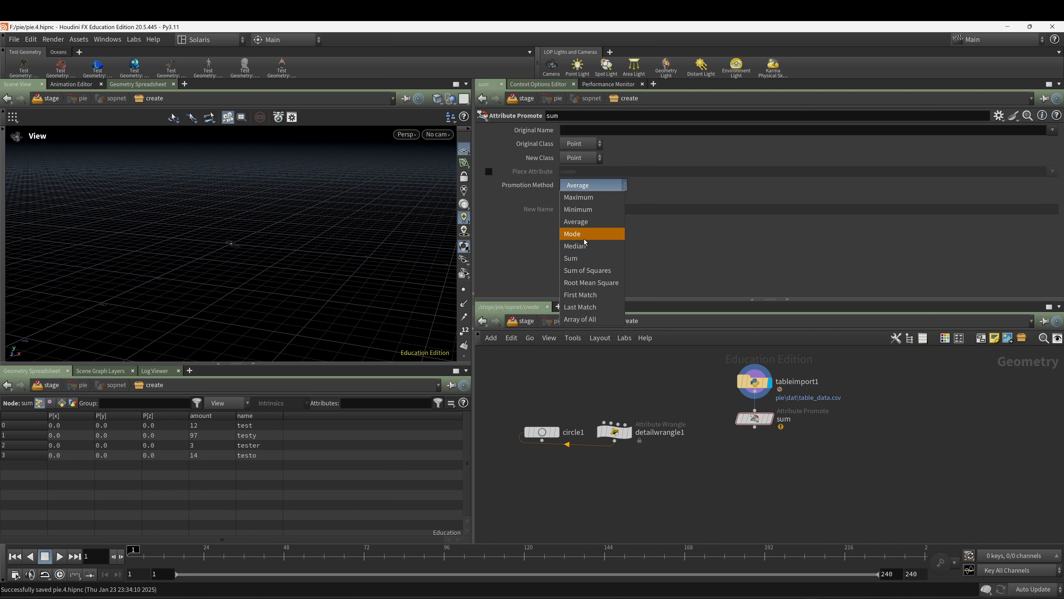
left_click(581, 258)
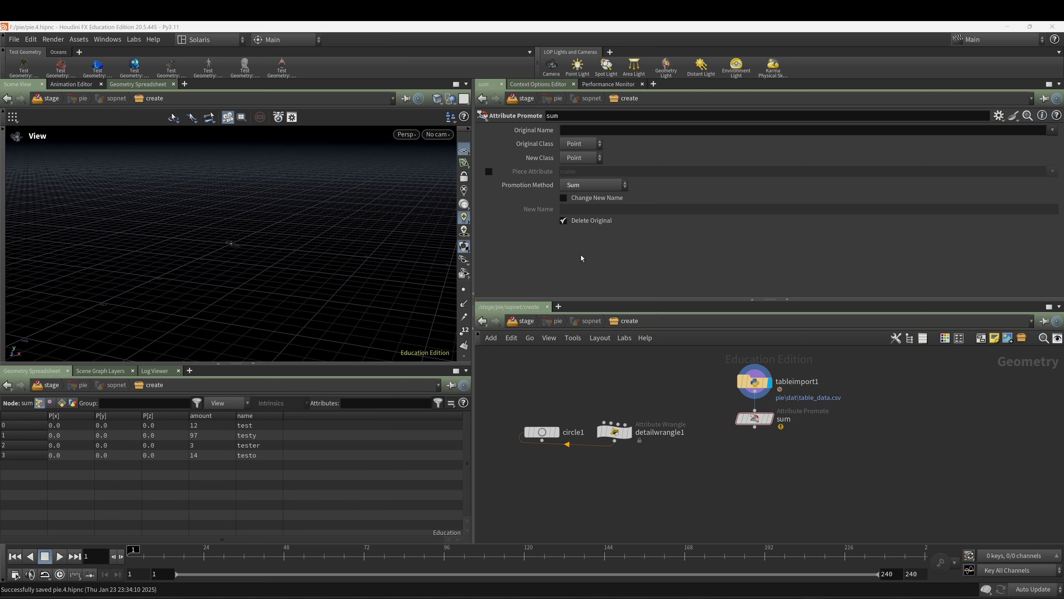
left_click(563, 198)
left_click(578, 209)
type("s")
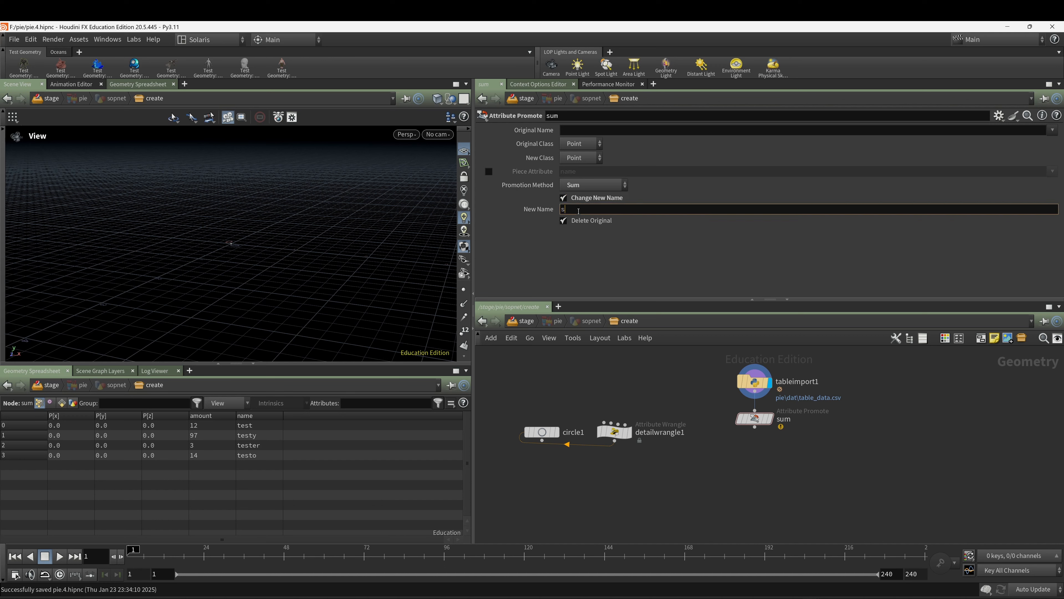
type("um")
left_click(602, 219)
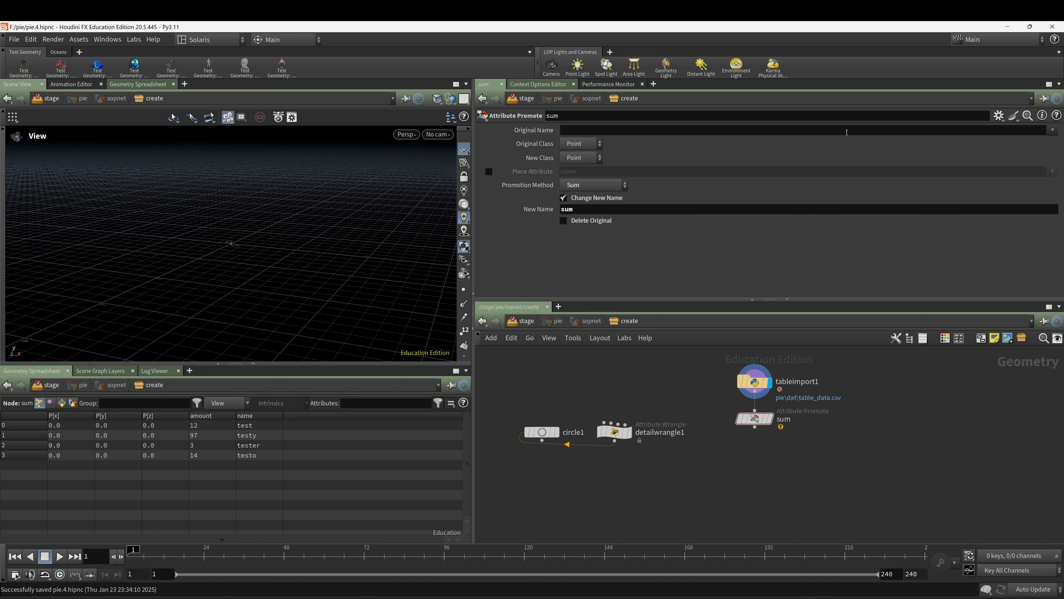
Choose amount as the attribute to promote and set its new class to Detail.
left_click(1052, 130)
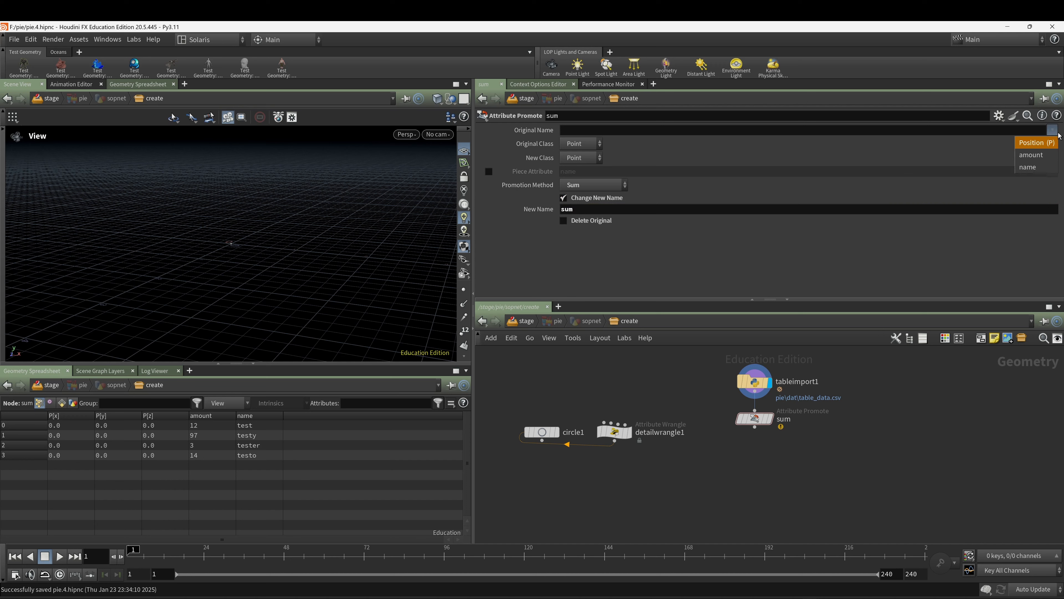
left_click(1042, 155)
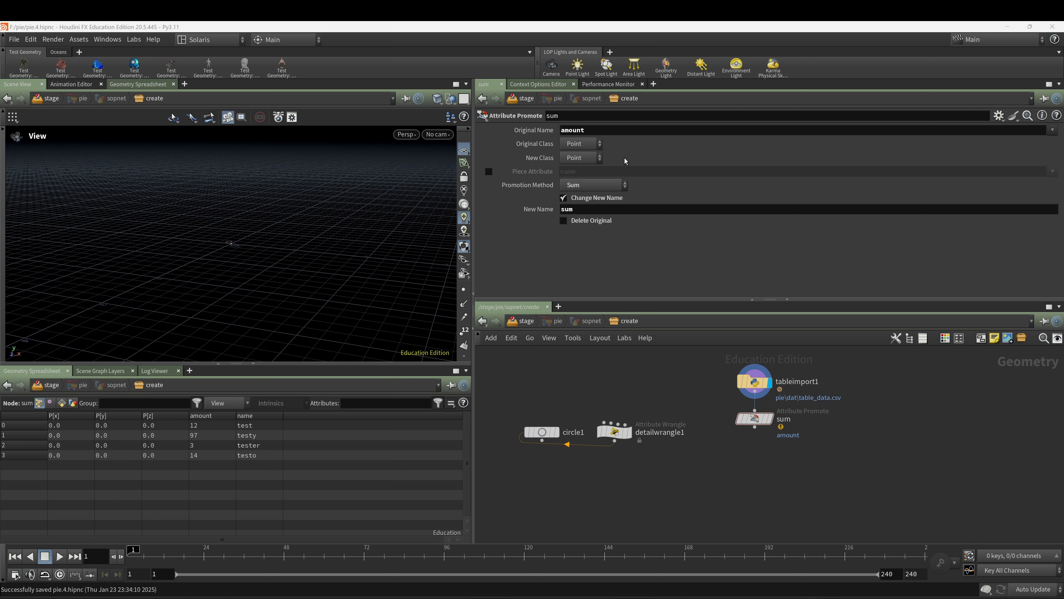
left_click(585, 159)
left_click(583, 170)
Display the sum node and inspect its detail attributes, returning the spreadsheet to point attributes.
left_click(766, 419)
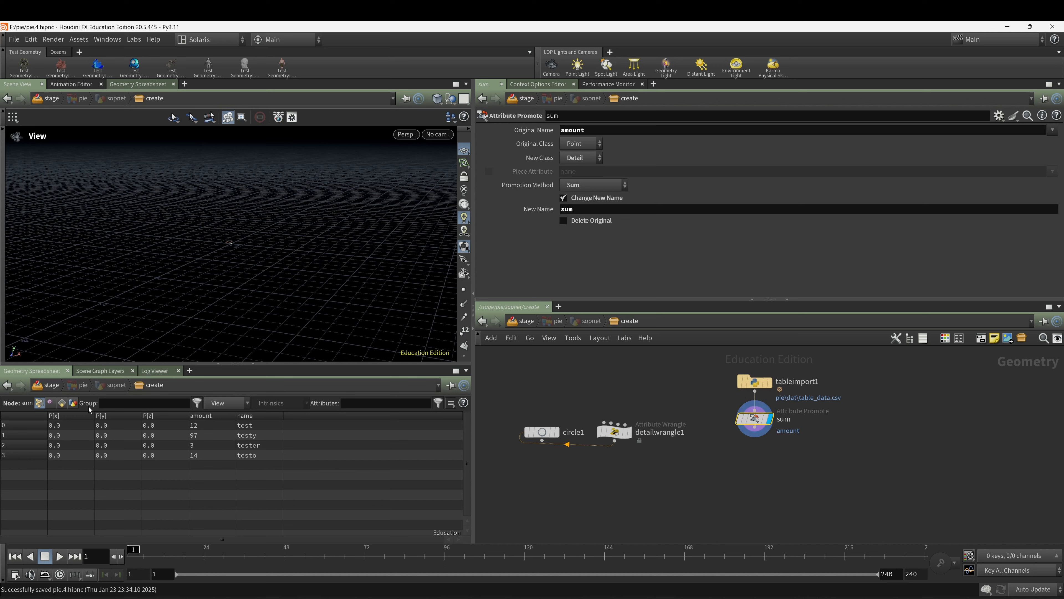
left_click(72, 403)
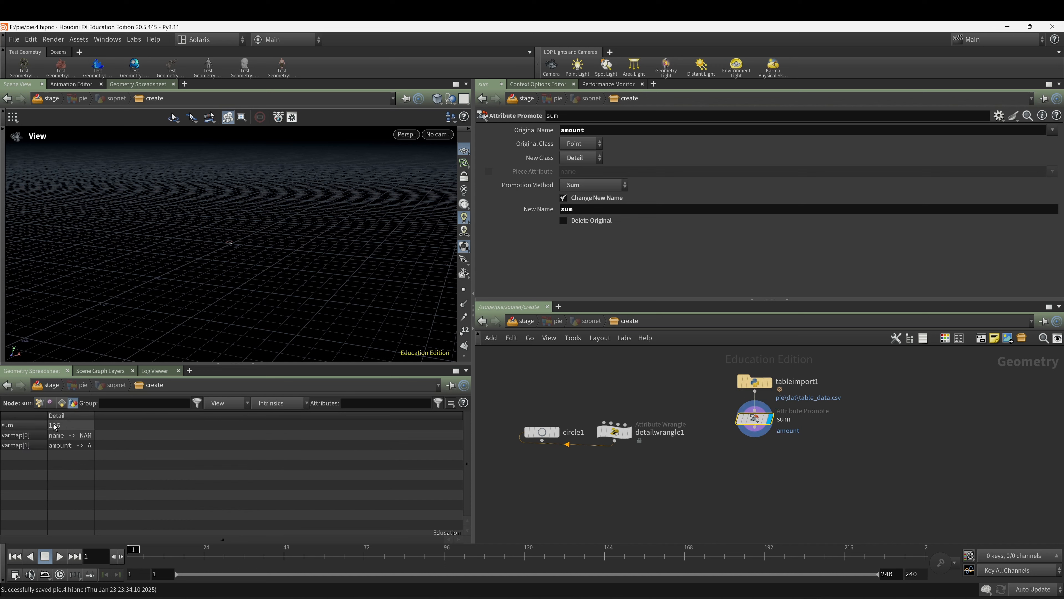
left_click(40, 403)
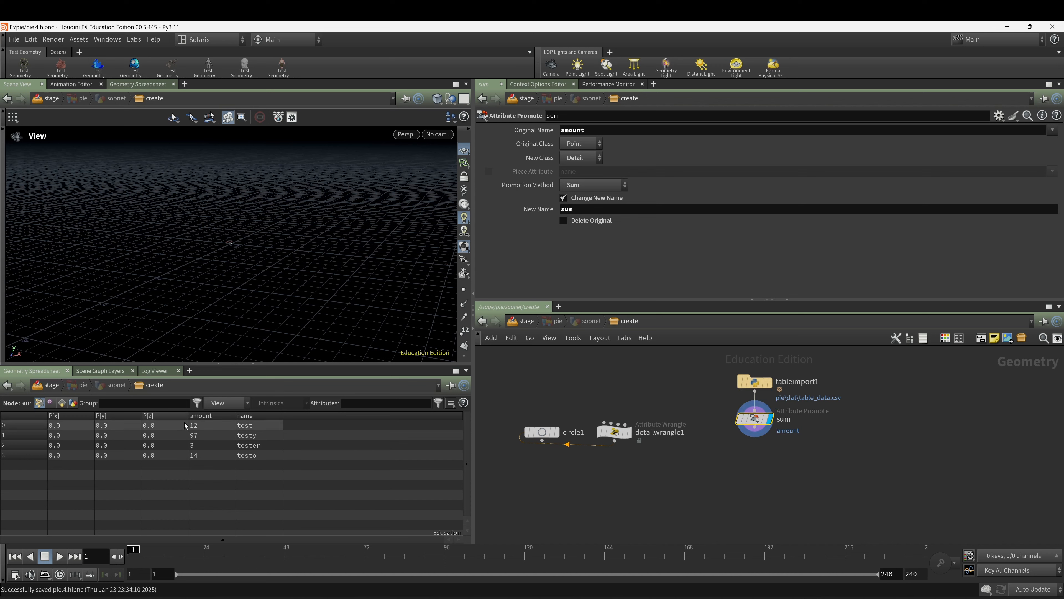
Add a Point Wrangle below the sum node, wire sum into its first input, and display the wrangle.
middle_click_drag(745, 469, 750, 462)
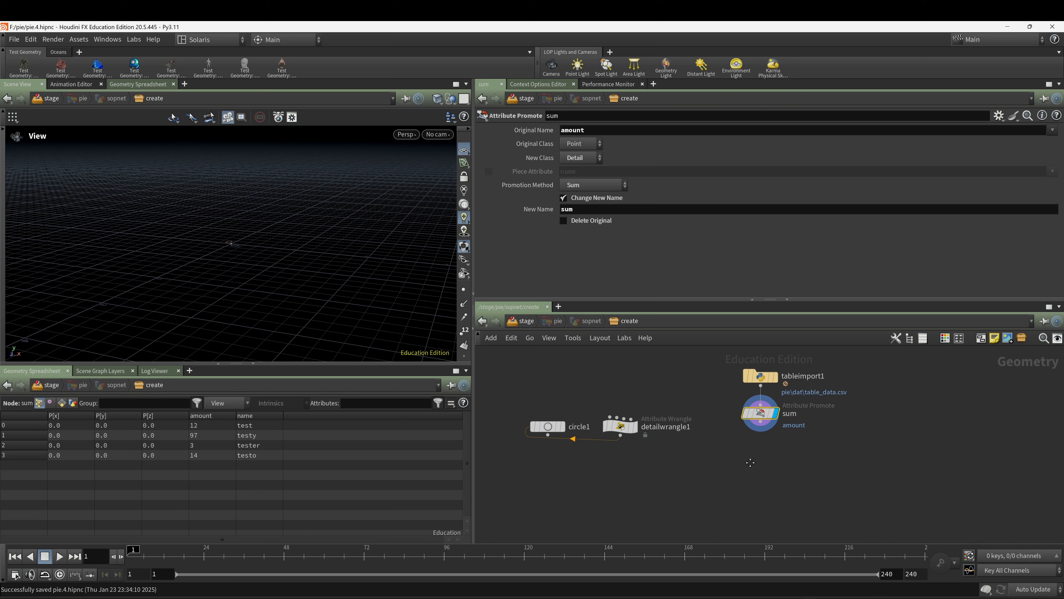
key("Tab")
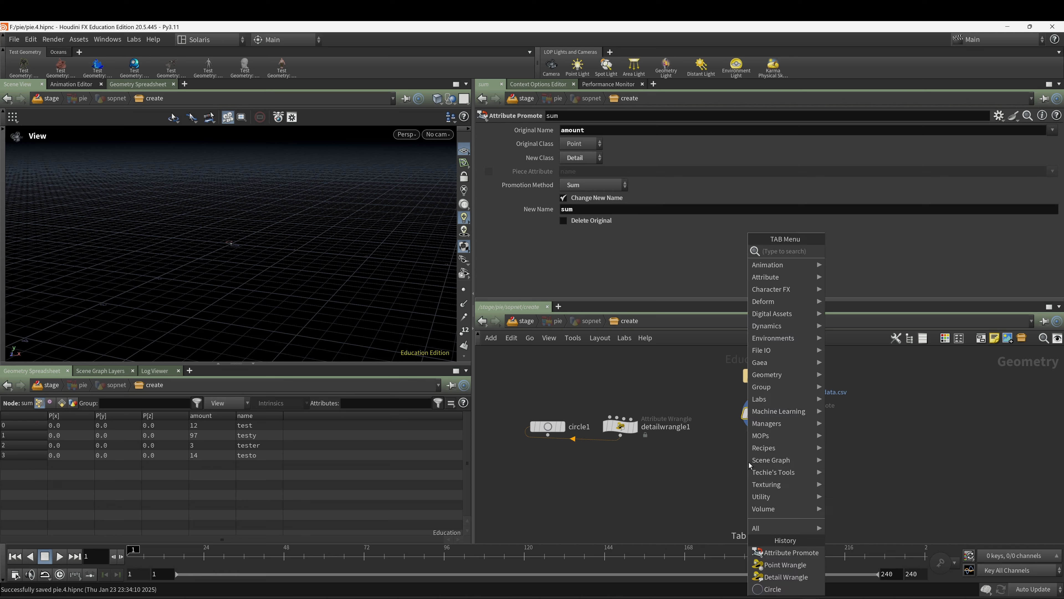
type("wrasn")
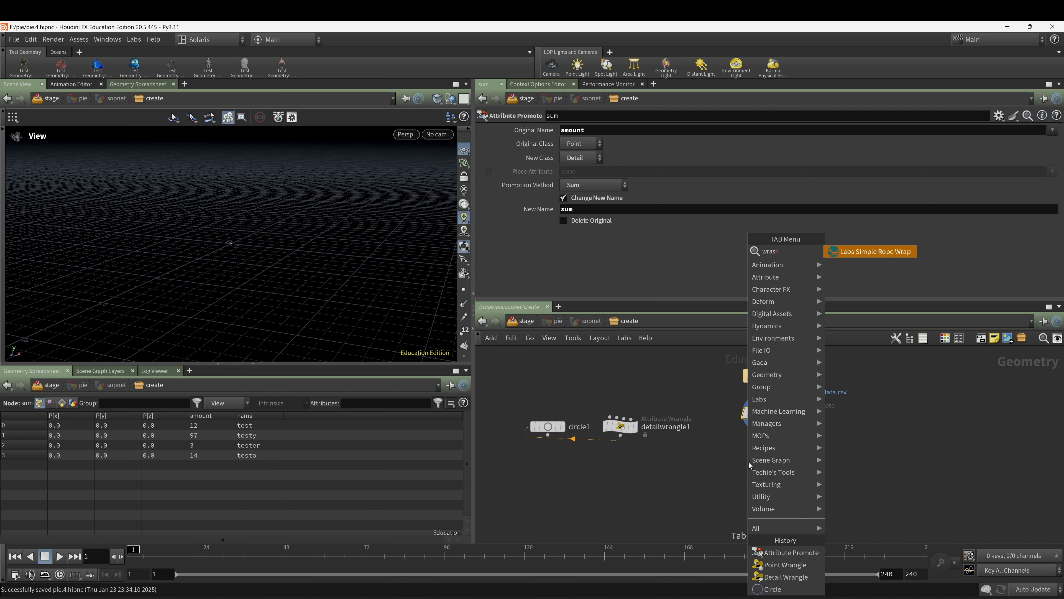
key("BackSpace")
key("BackSpace")
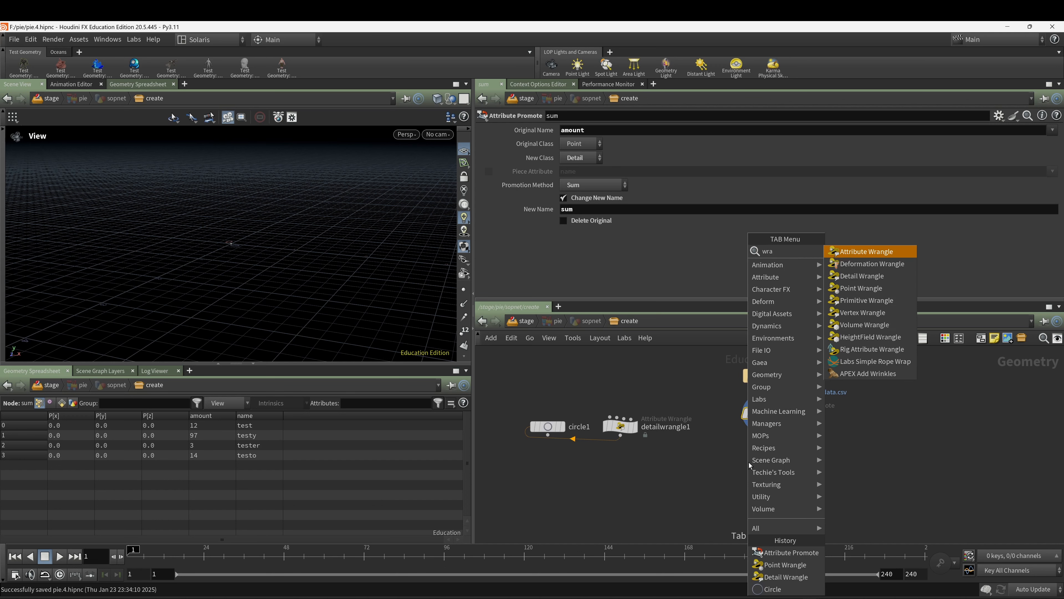
left_click(861, 288)
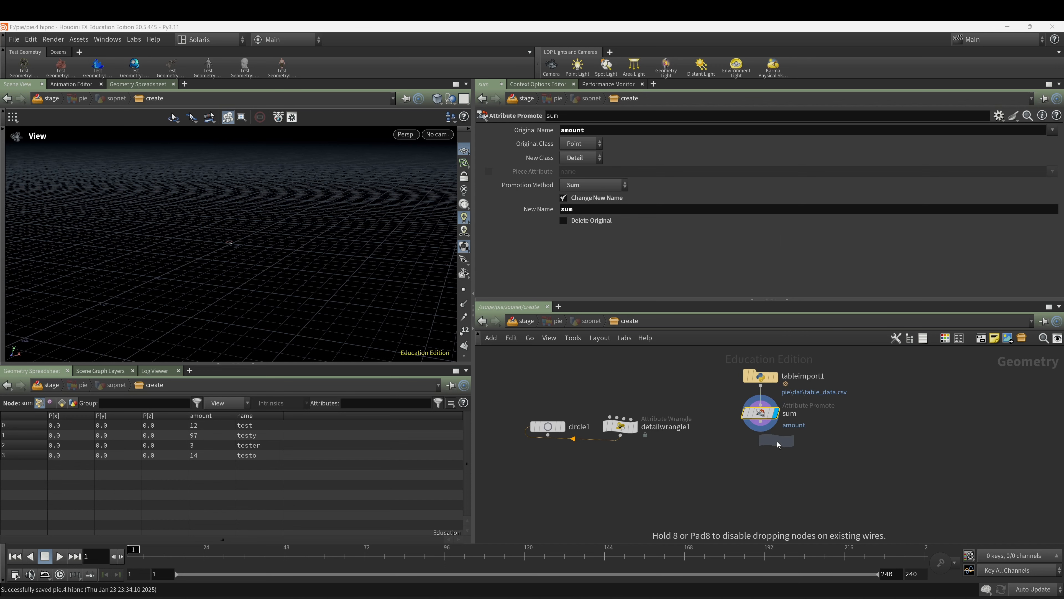
left_click(760, 451)
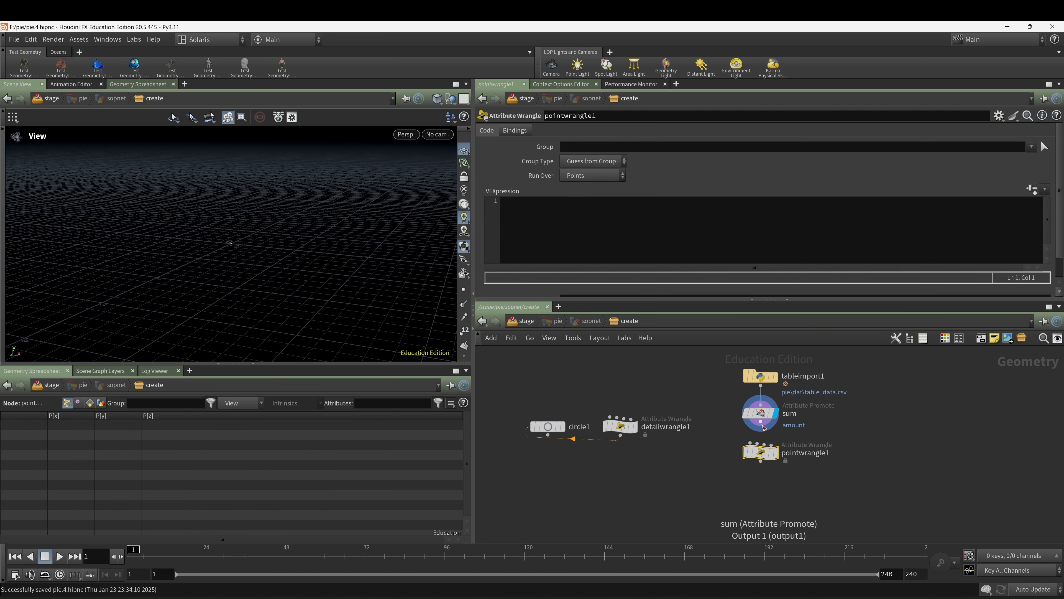
left_click_drag(761, 430, 760, 443)
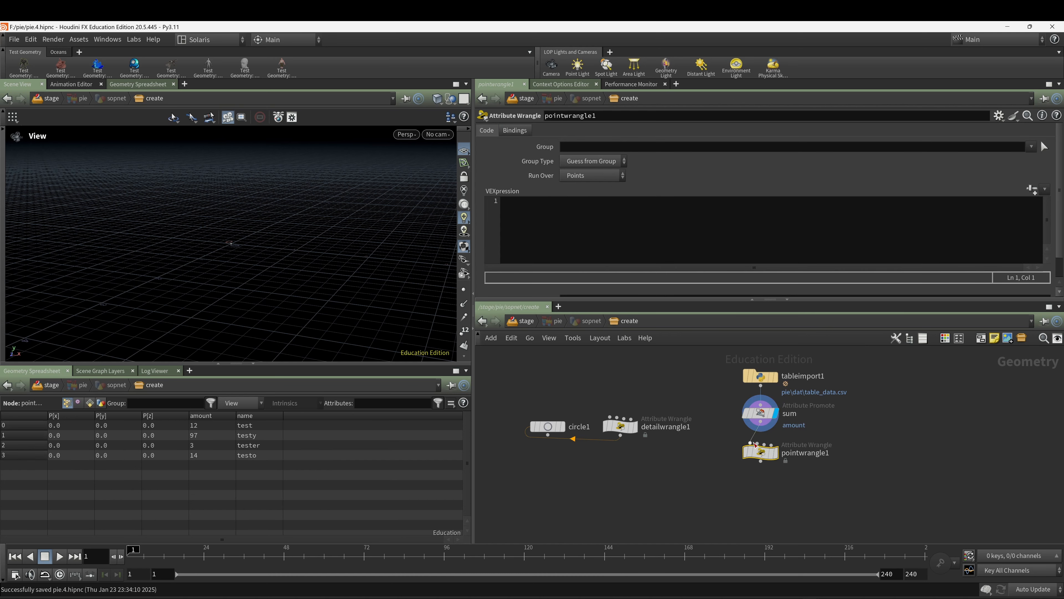
left_click(775, 455)
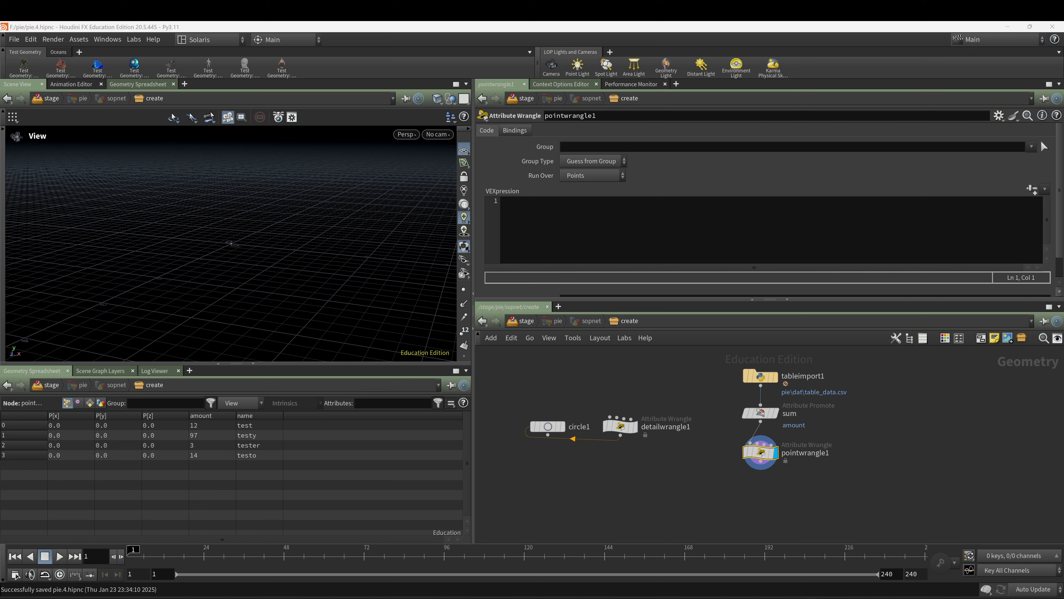
Write f@percentage=f@amount/detail(0,"sum",0); in the point wrangle and apply the code.
left_click(549, 217)
type("f@percentage=f@amount/detail(0,\"sum\",0);")
left_click(671, 393)
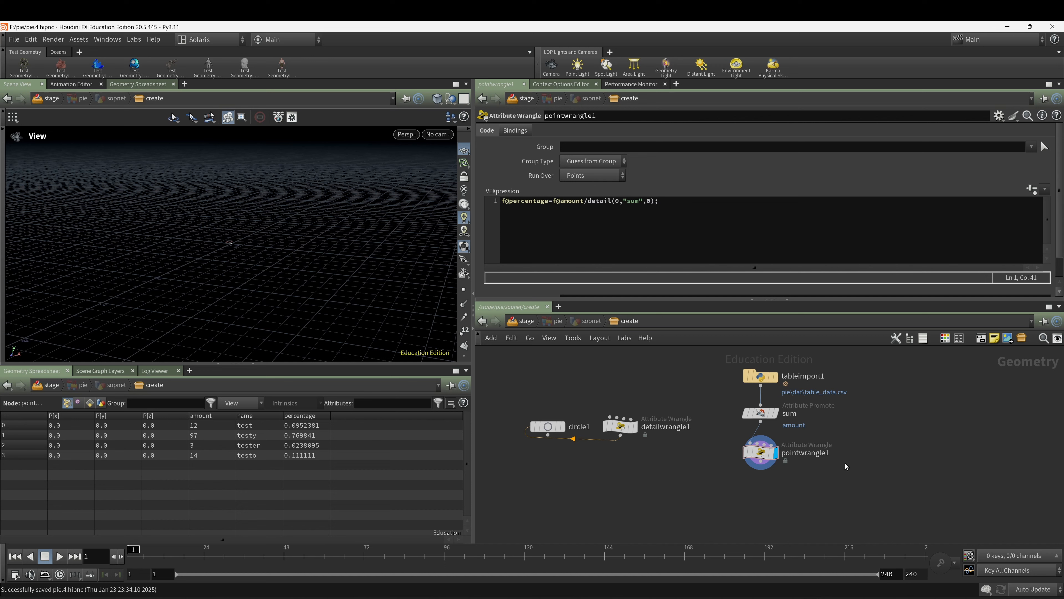
Add a Detail Wrangle below pointwrangle1 and wire the point wrangle into its first input.
middle_click_drag(845, 472, 844, 458)
key("Tab")
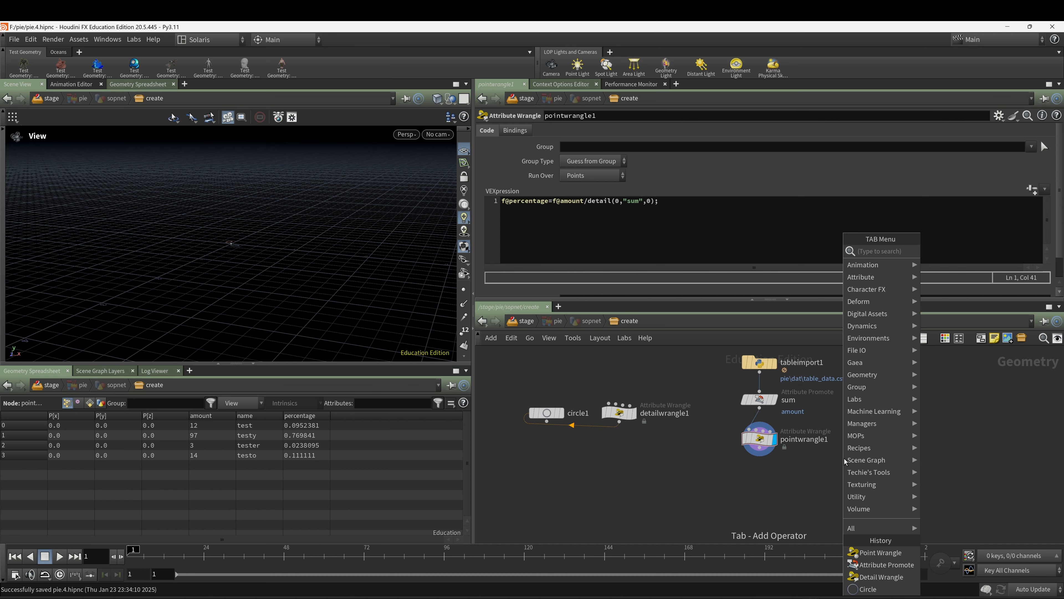
type("detail")
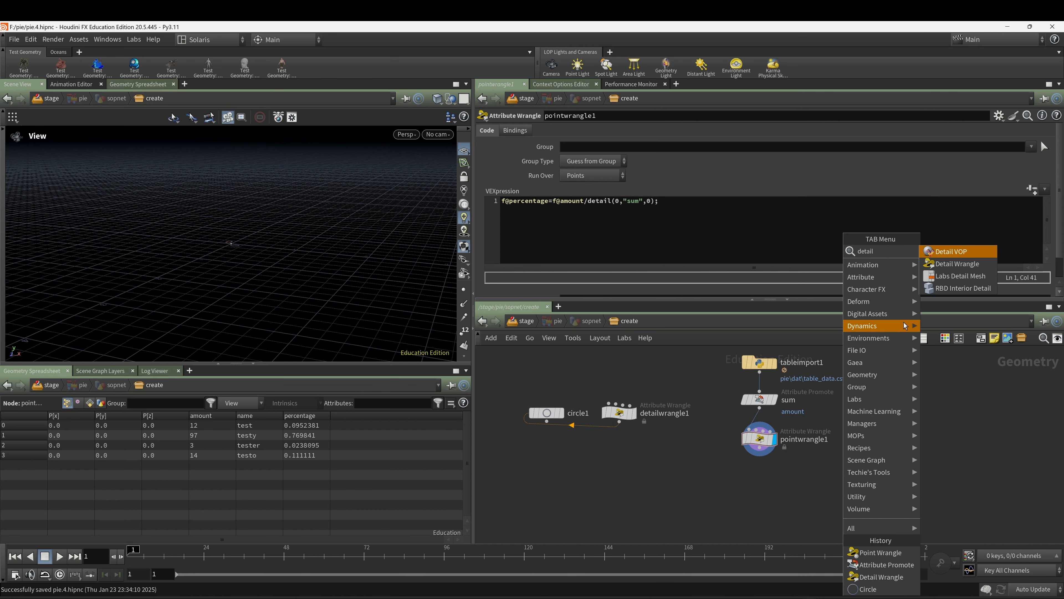
left_click(957, 263)
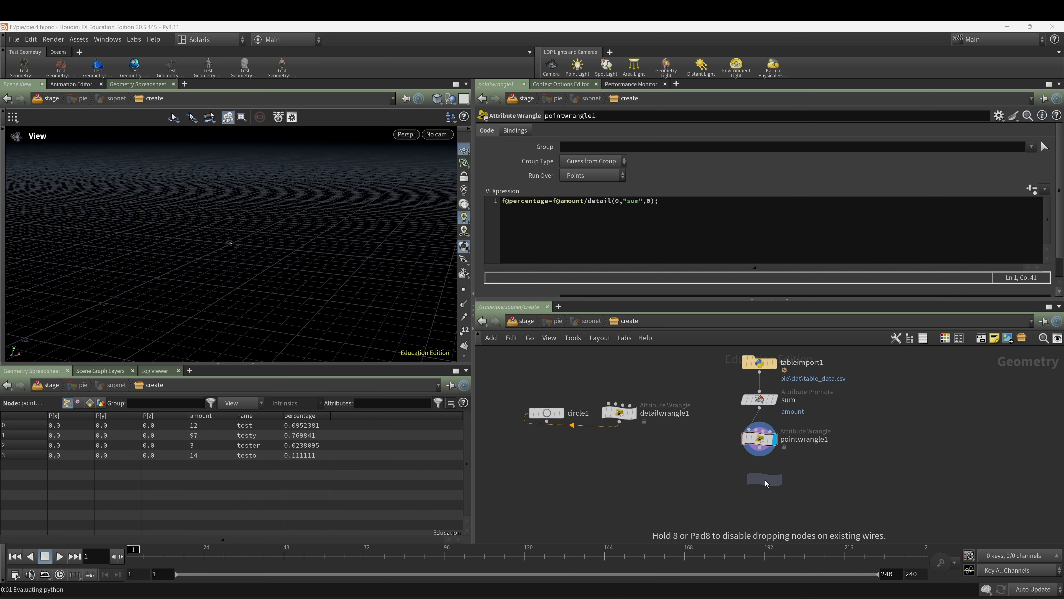
left_click(764, 481)
left_click_drag(762, 453, 747, 471)
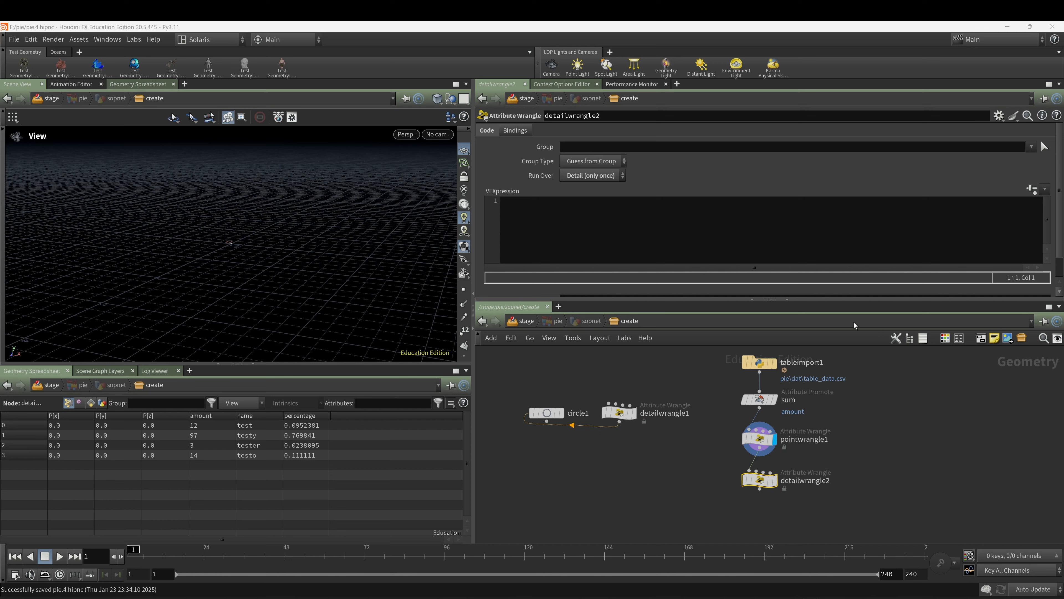
Write float endAngle = point(0,"percentage",0) * 360.0; in the new detail wrangle and apply the code.
left_click(664, 227)
type("float endAngle = point(0,\"size\",0) * 360.0;")
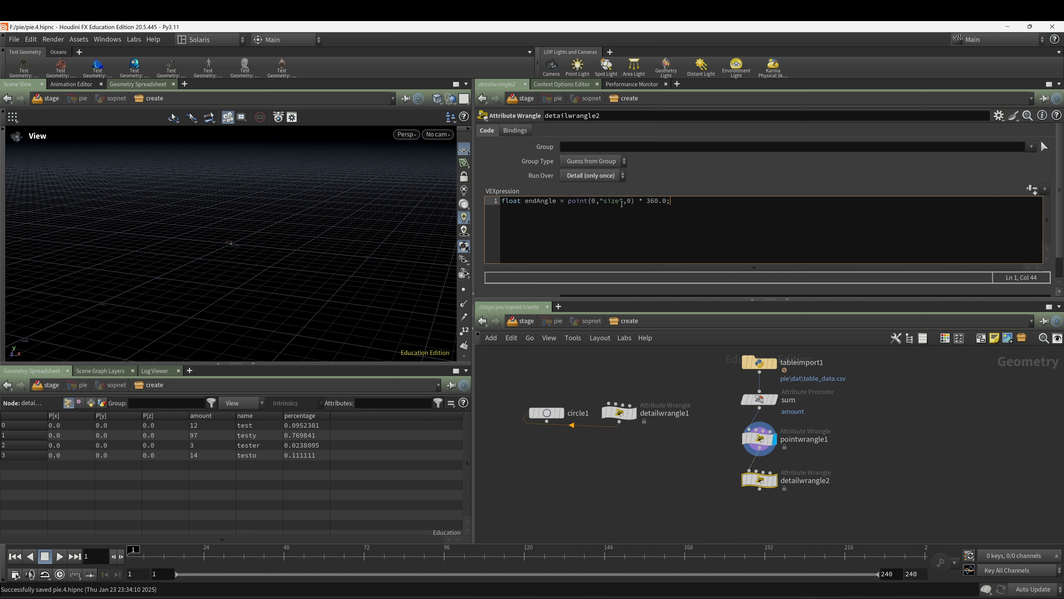
left_click(621, 202)
key("BackSpace")
key("BackSpace")
key("BackSpace")
key("BackSpace")
type("percentage")
left_click(614, 364)
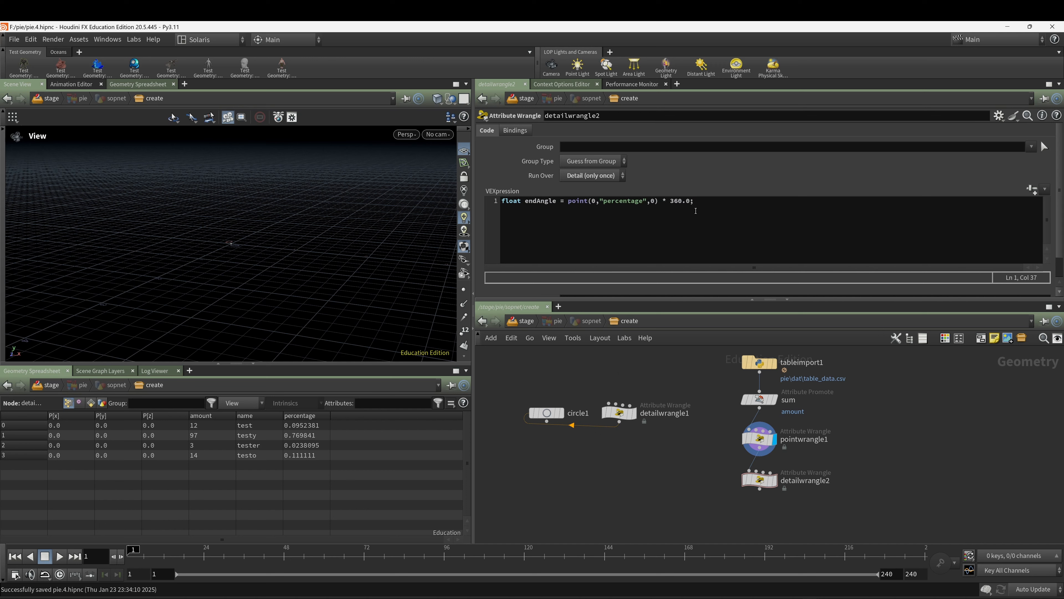
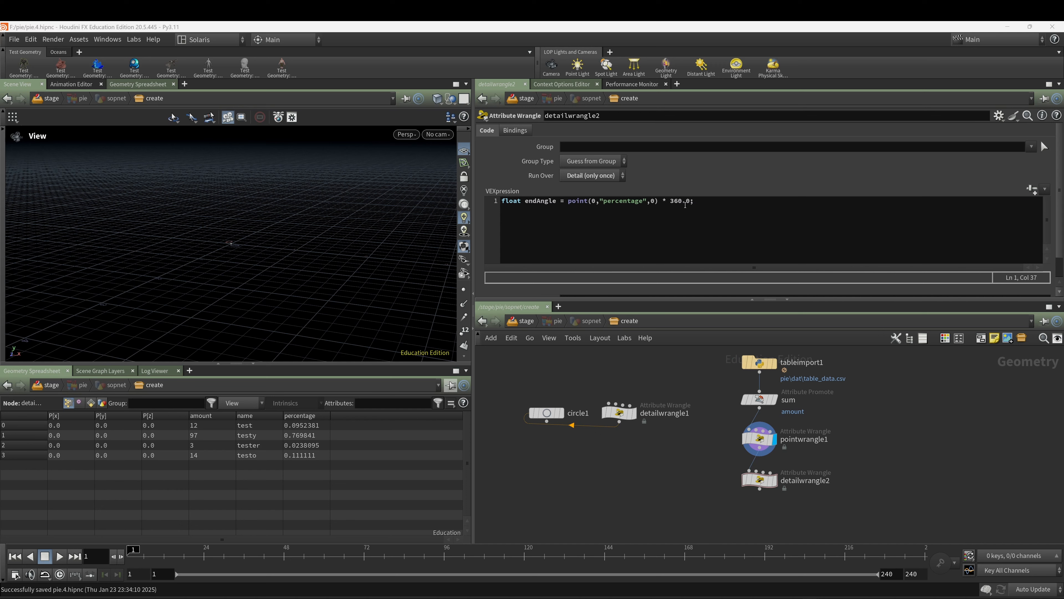
Add a second line d@parms["angle"]=set(0,endAngle); to the detailwrangle2 code.
left_click(708, 203)
key("Return")
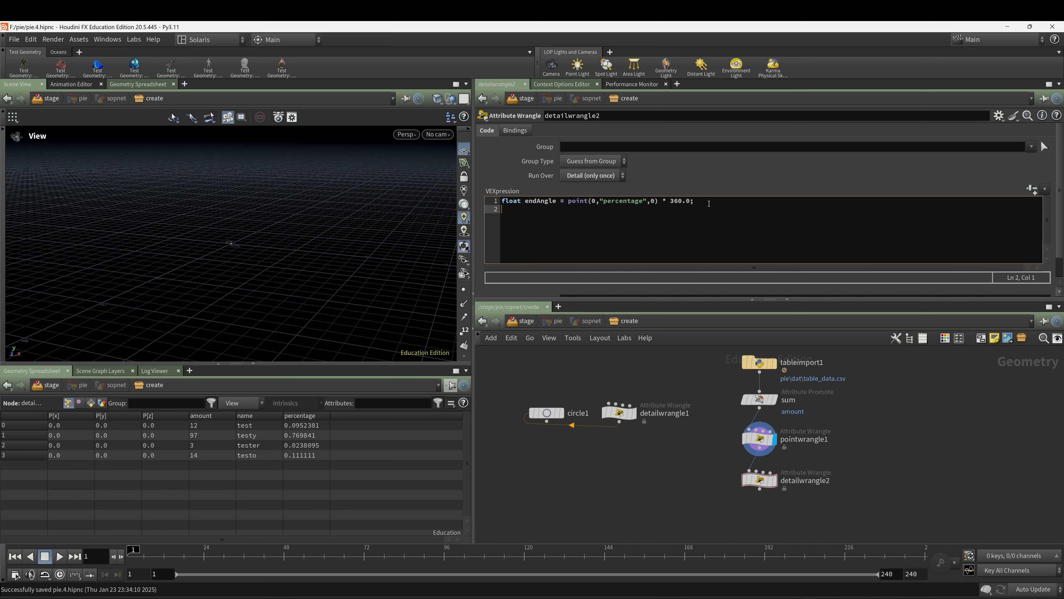
type("d@parms[\"angle\"]=set(0,endAngle);")
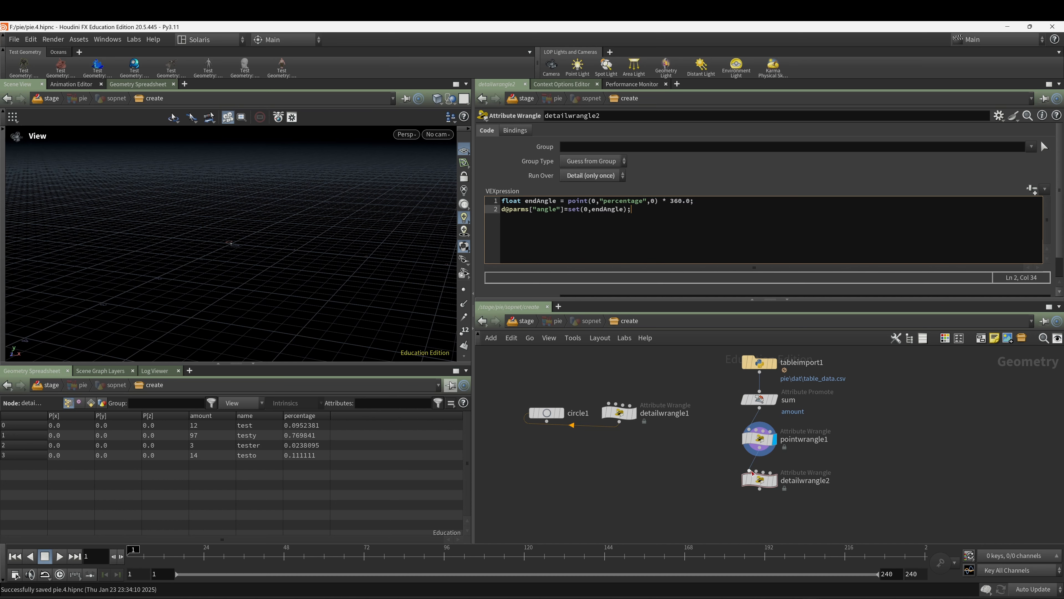
Create a polygon Circle node beside detailwrangle2 and add a spare input and a parameter override to it.
middle_click_drag(703, 469, 718, 467)
key("Tab")
type("circ")
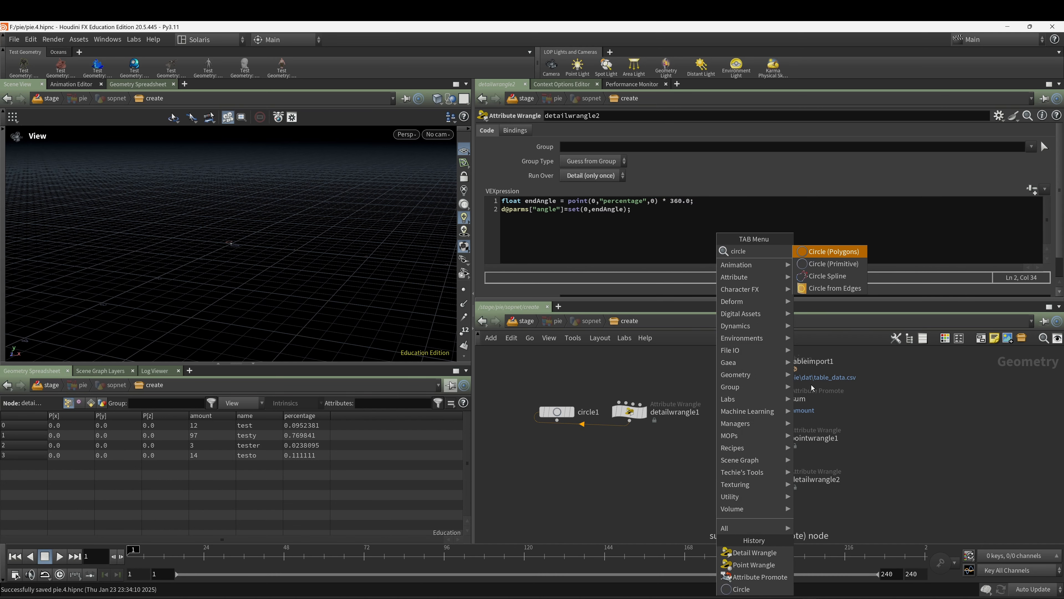
left_click(839, 263)
left_click(999, 115)
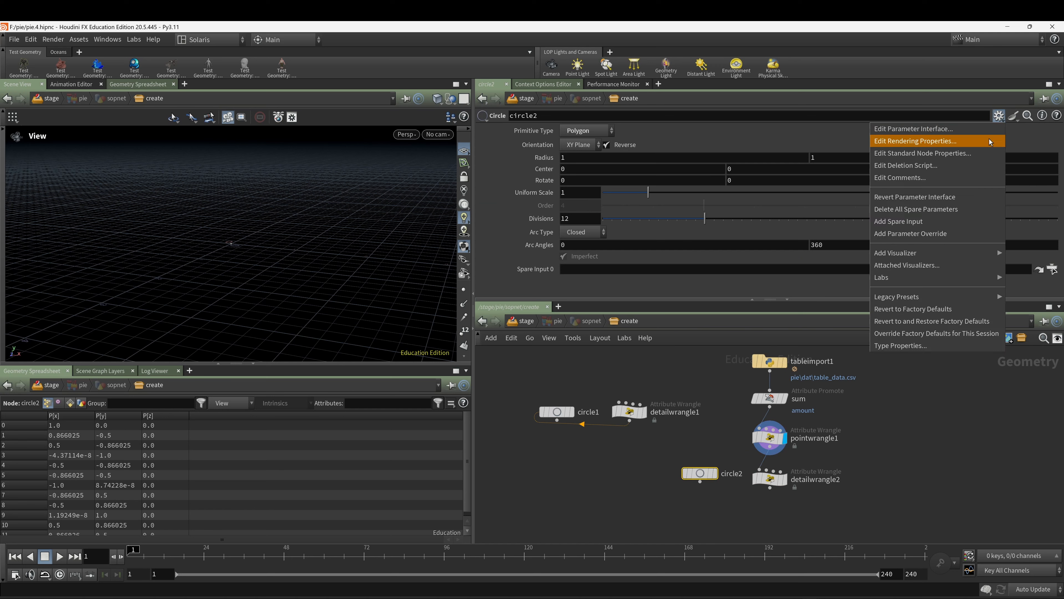
left_click(945, 234)
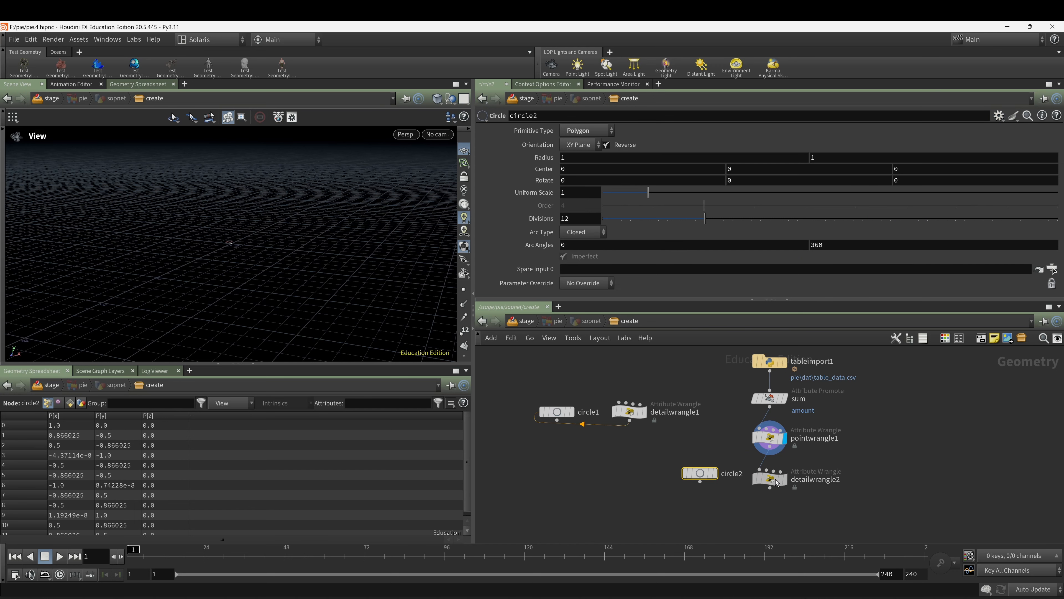
Reference detailwrangle2 in circle2's Spare Input 0 and set its parameter override to Spare Input 0.
left_click_drag(769, 477, 595, 269)
left_click(592, 283)
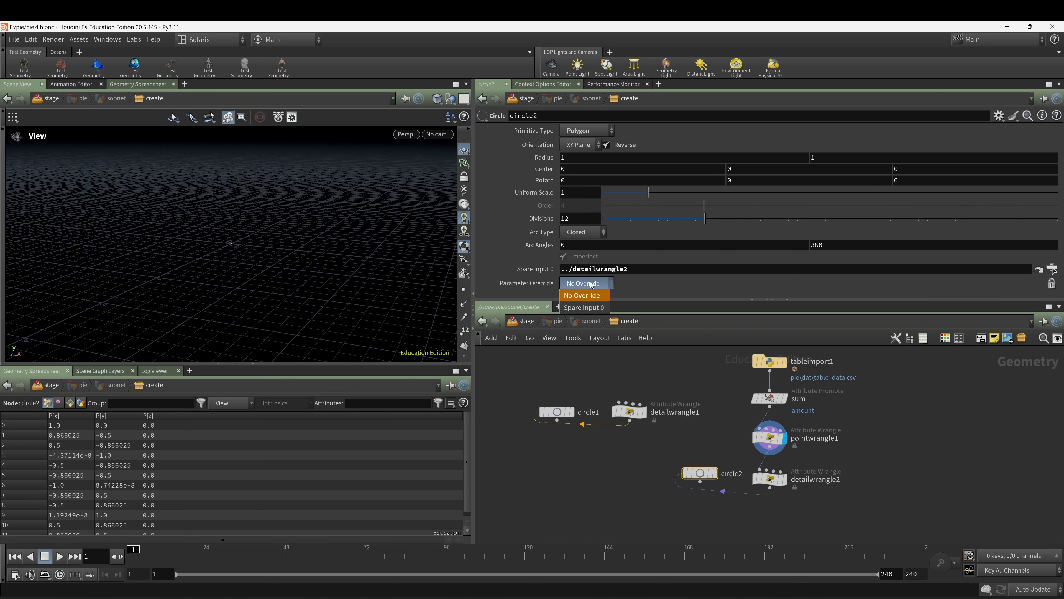
left_click(592, 308)
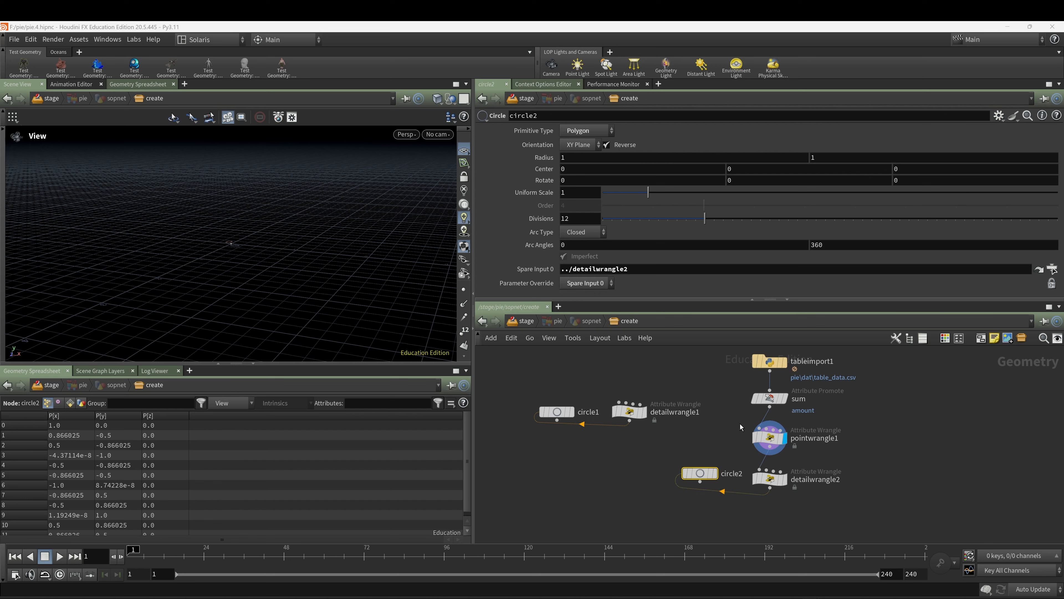
Display circle2 and set its arc type to Open Arc.
left_click(714, 472)
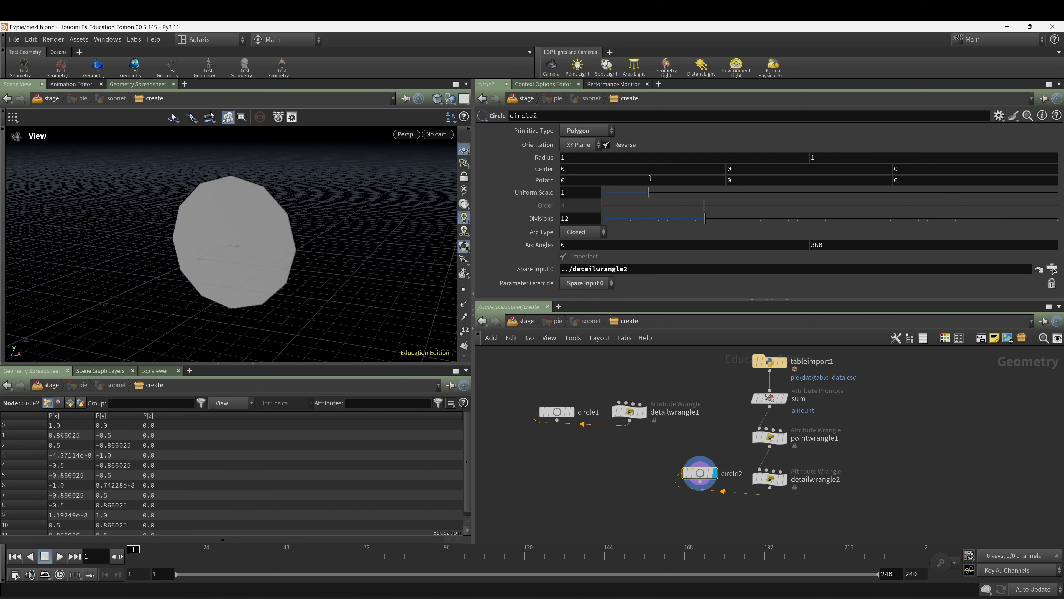
left_click(585, 232)
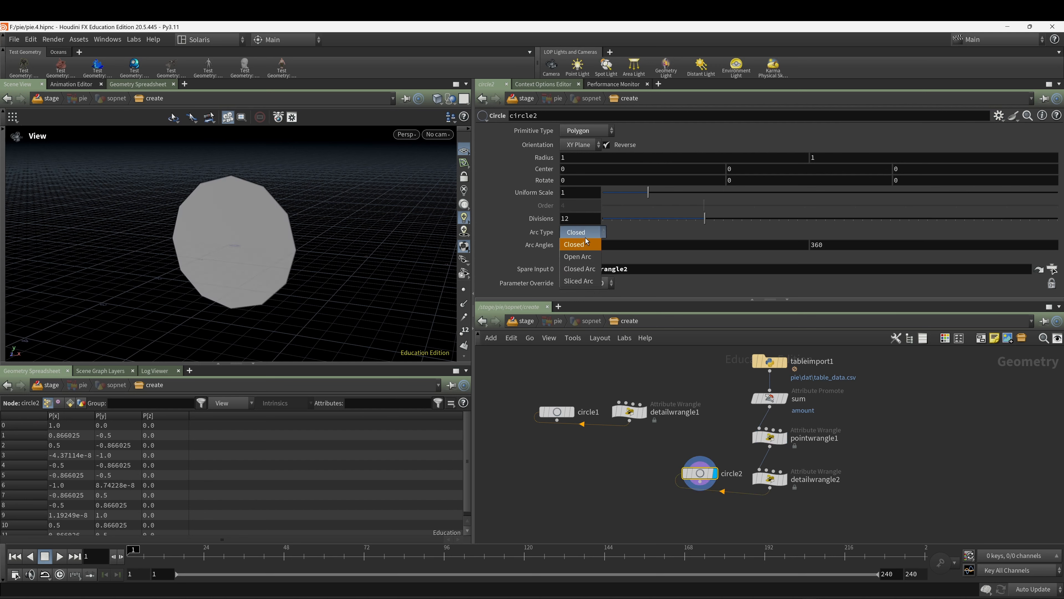
left_click(588, 260)
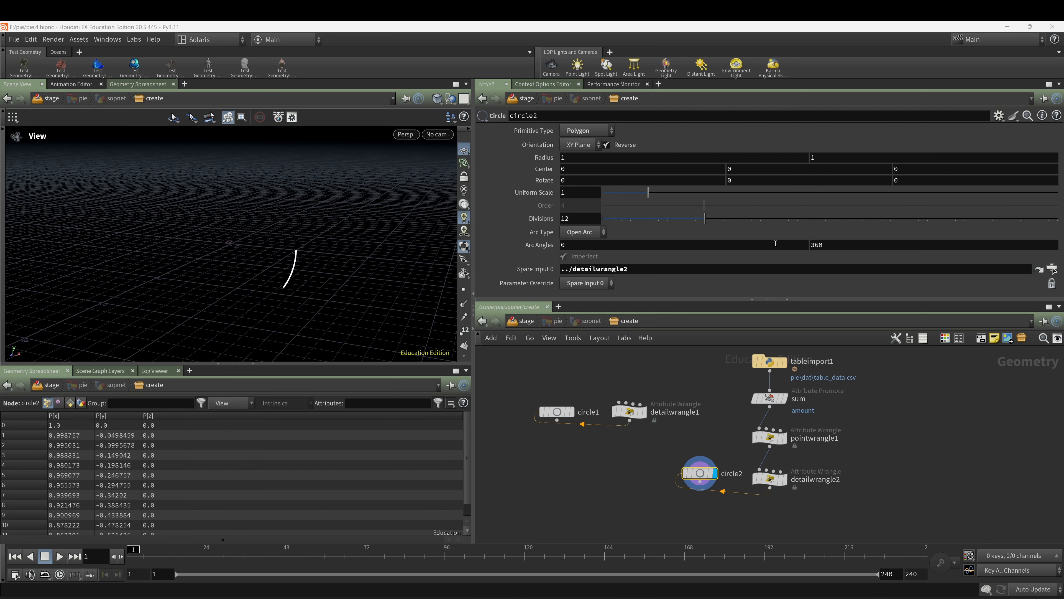
Rename the pointwrangle1 node to percentage.
left_click(776, 481)
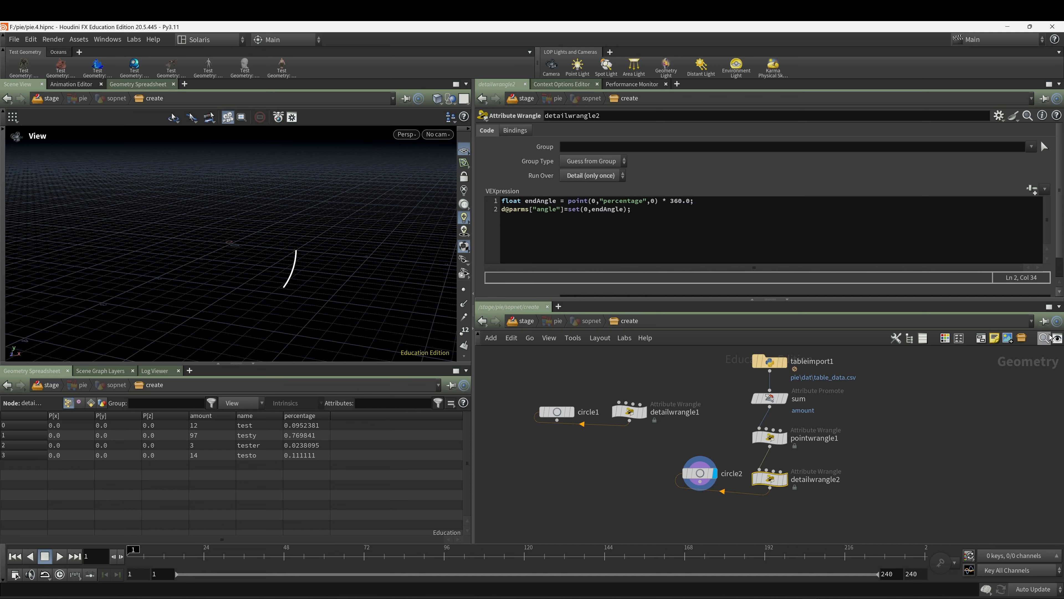
scroll(949, 418, "down", 2)
middle_click_drag(948, 418, 769, 431)
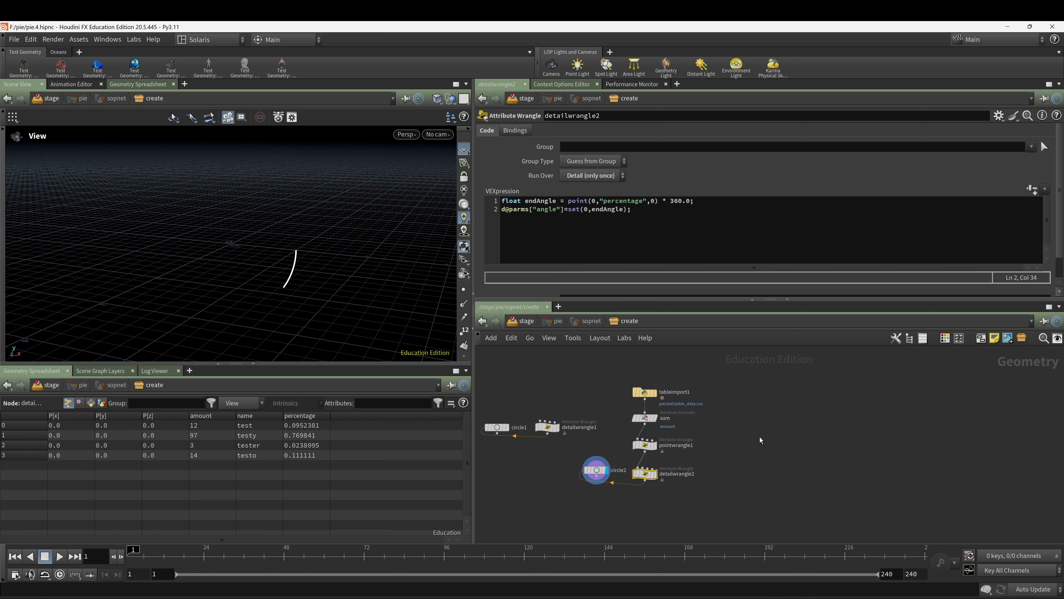
middle_click_drag(748, 441, 788, 429)
scroll(788, 429, "up", 1)
left_click(718, 433)
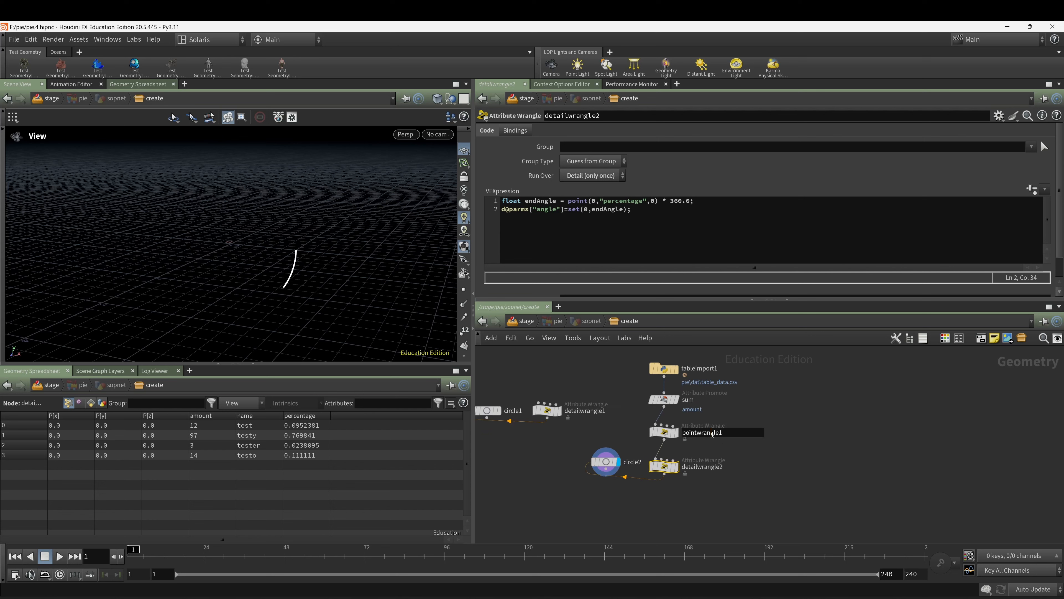
left_click_drag(729, 434, 685, 439)
type("percentage")
key("Return")
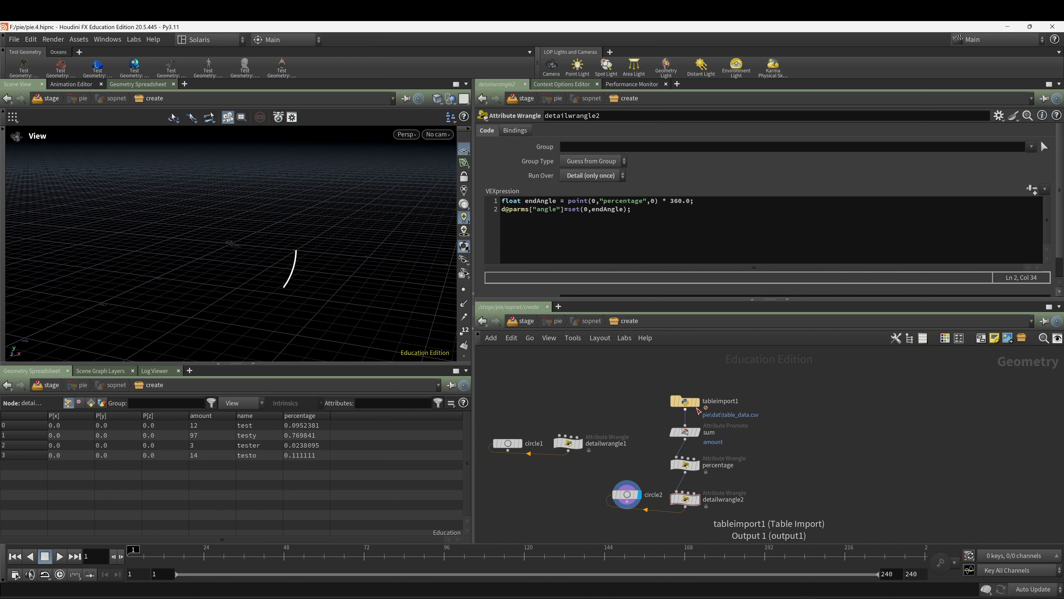
Move tableimport1 up and insert an Attribute Adjust Float node between it and the sum node.
mouse_move(689, 403)
left_click_drag(689, 403, 689, 370)
middle_click_drag(715, 411, 717, 405)
key("Tab")
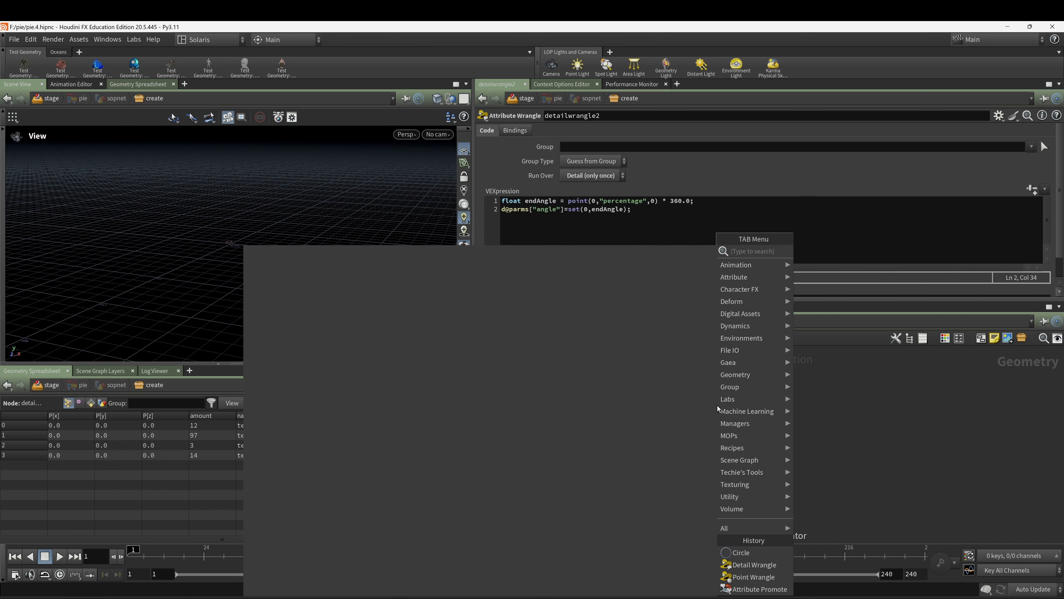
type("adj")
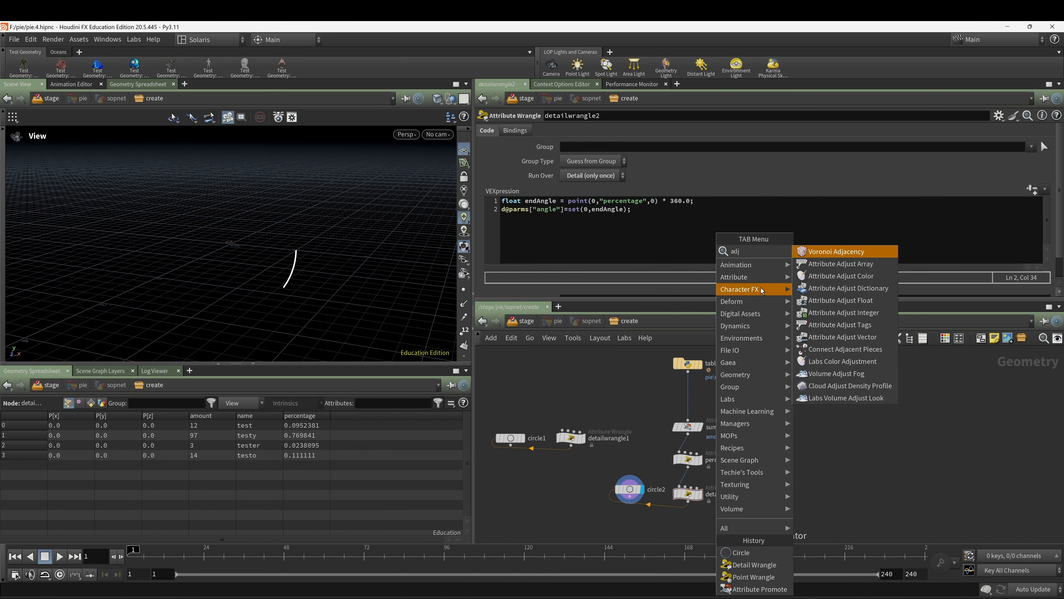
left_click(820, 301)
left_click_drag(790, 397, 697, 398)
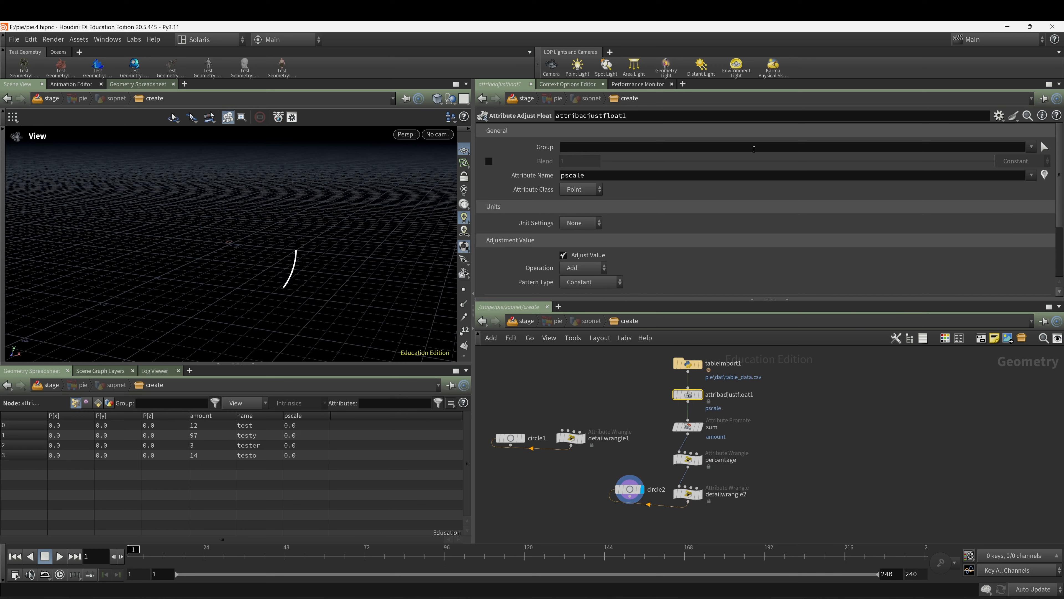
Limit the Attribute Adjust Float node to point group 0 and set its attribute name to amount.
left_click(740, 145)
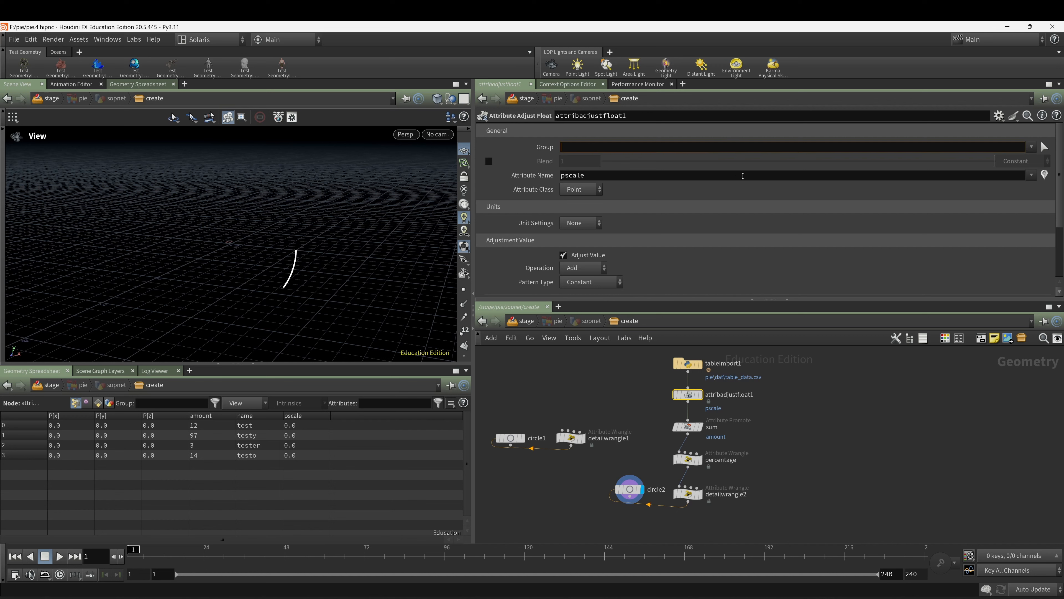
type("0")
key("Return")
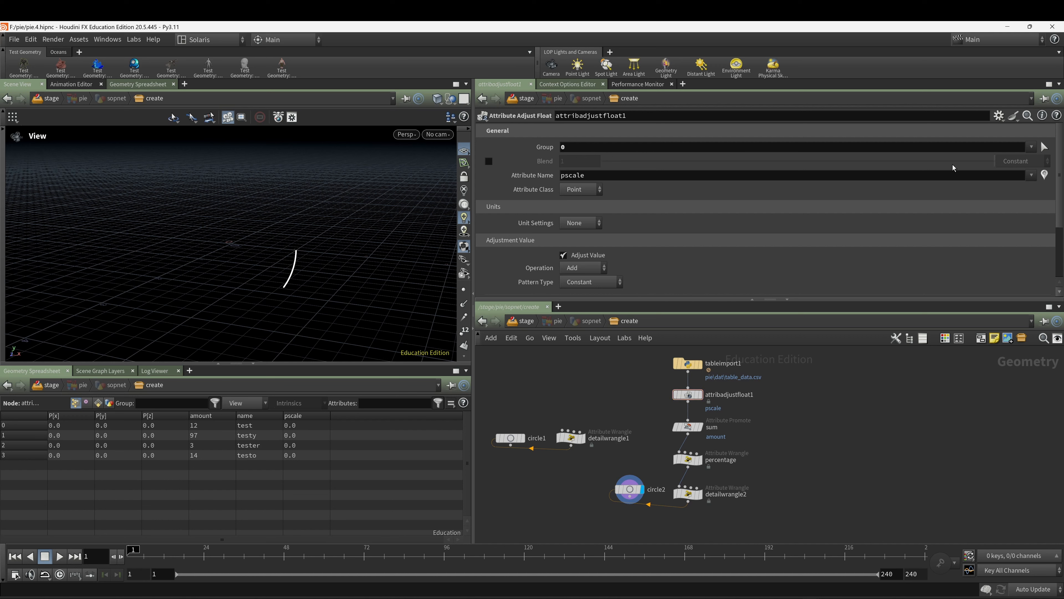
left_click(1027, 176)
left_click(948, 177)
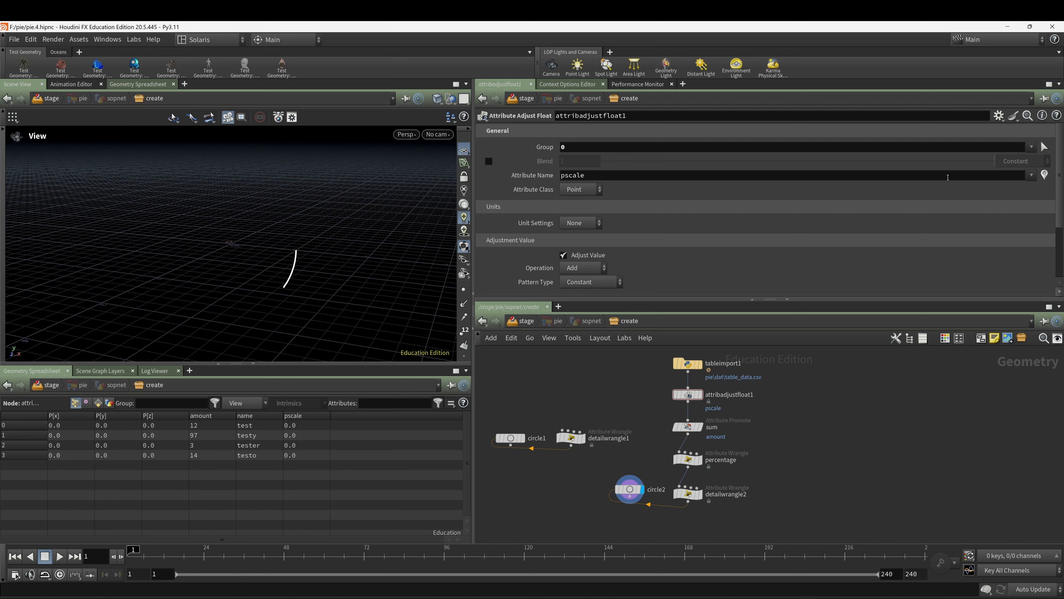
double_click(595, 176)
type("am")
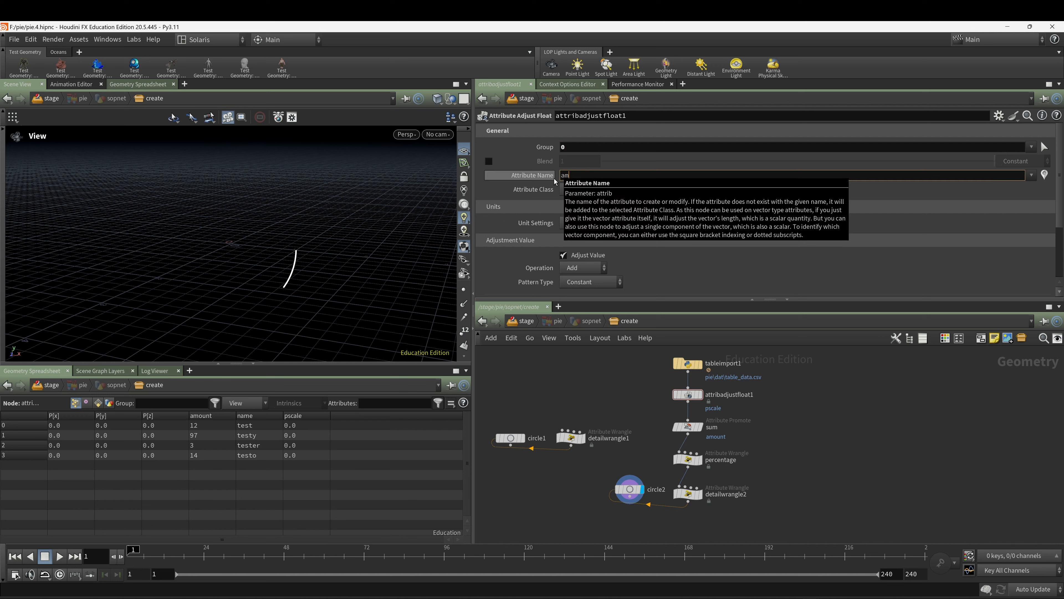
type("ount")
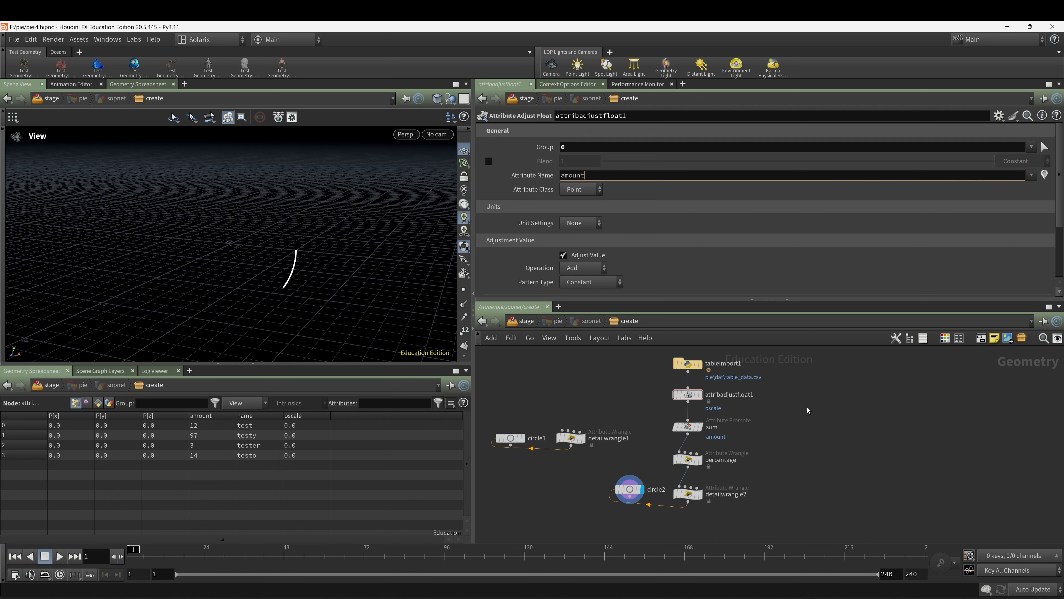
key("Return")
Set the Attribute Adjust Float operation to Set Always.
scroll(754, 223, "down", 4)
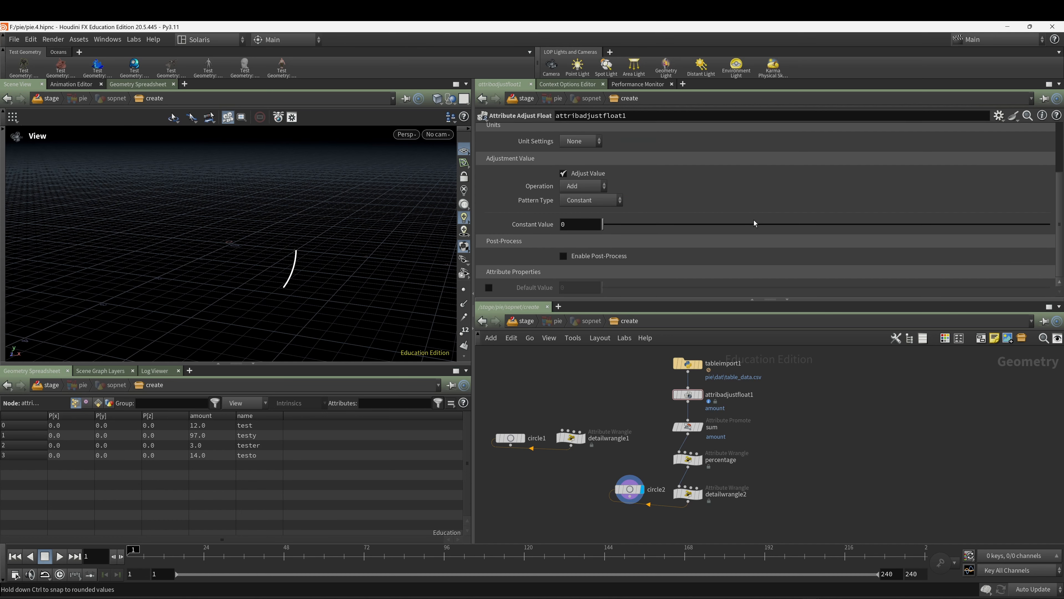
left_click(580, 187)
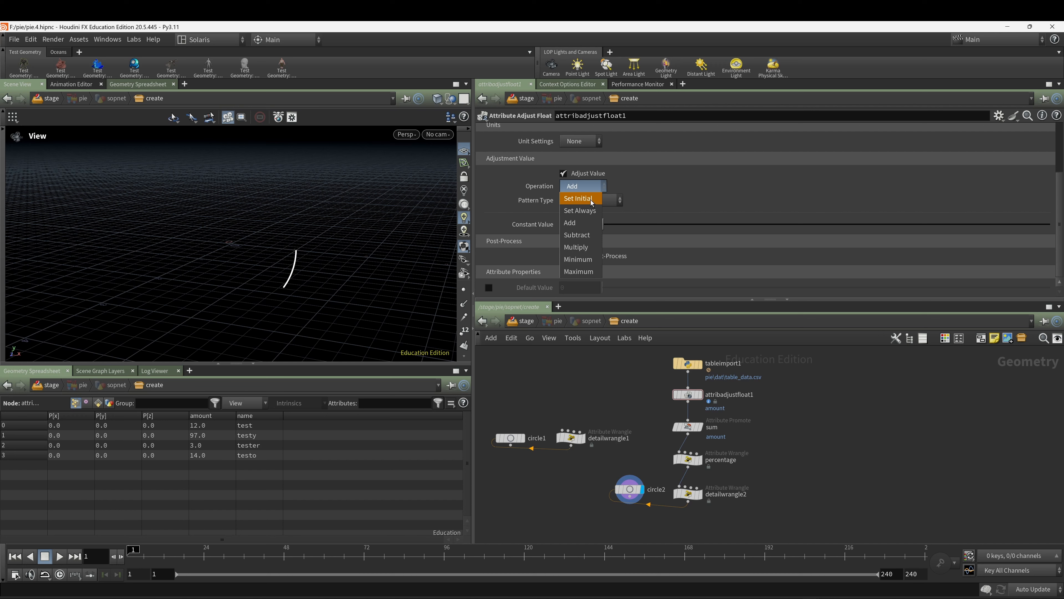
left_click(593, 210)
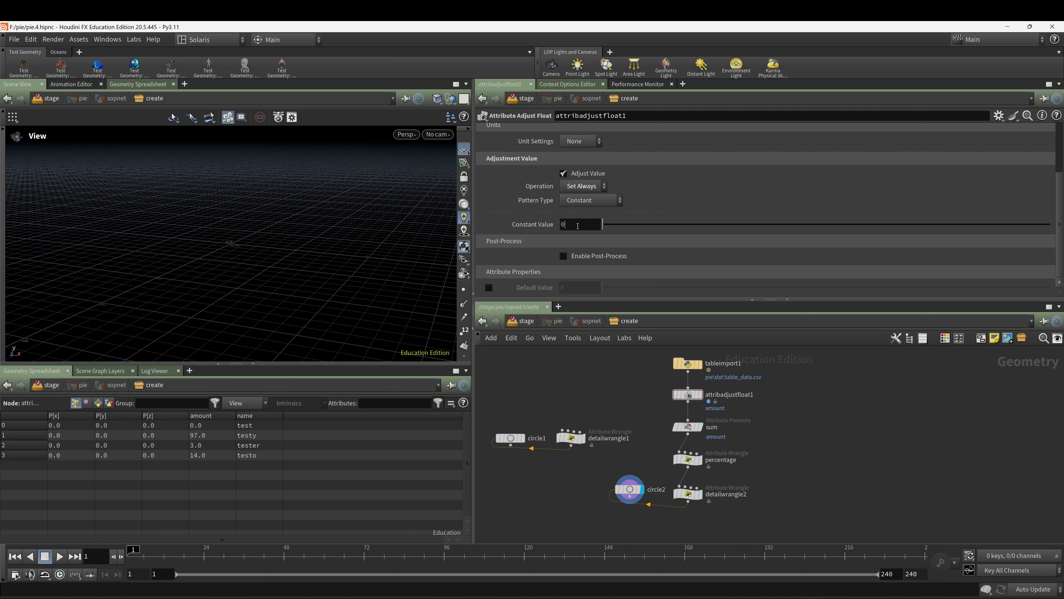
Set the adjust node's constant value to 0.26 and keyframe it at frame 1.
left_click(585, 223)
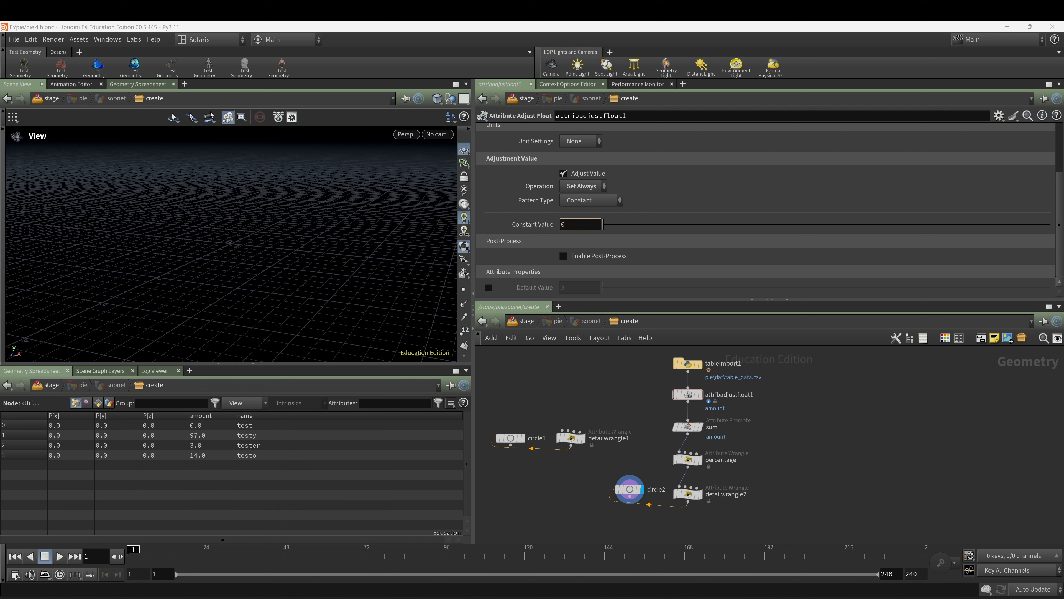
left_click_drag(603, 224, 616, 232)
left_click(594, 227)
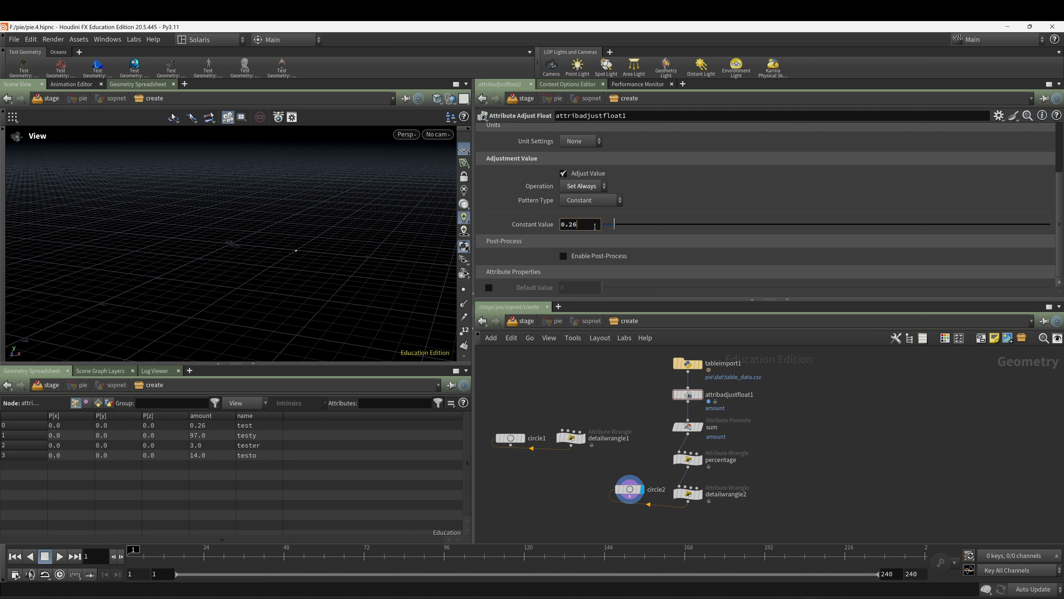
left_click(595, 226, "alt")
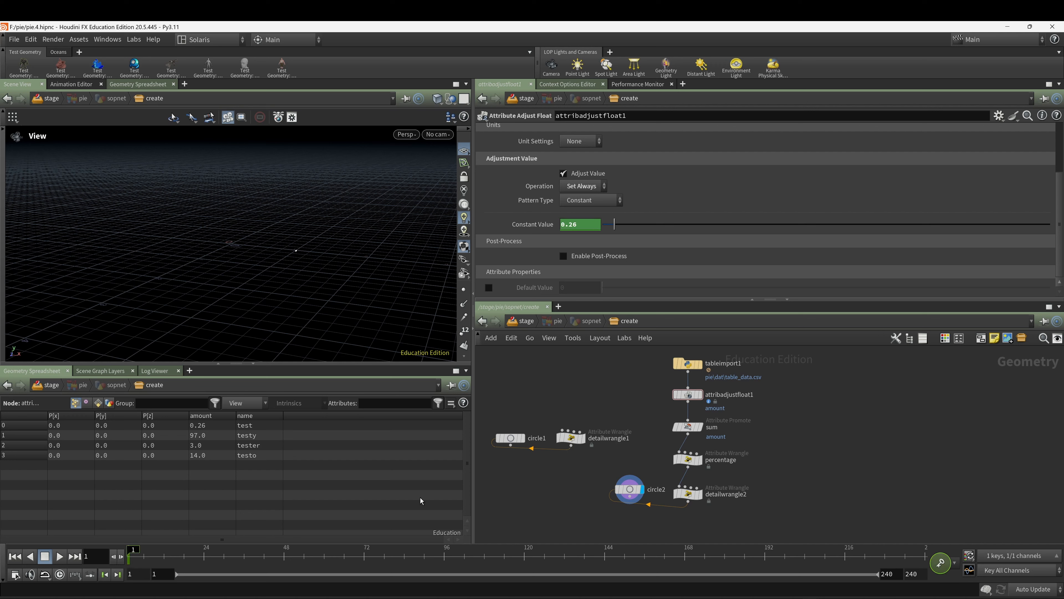
Go to frame 240, set the constant value to 10, and keyframe it there.
left_click_drag(319, 559, 969, 575)
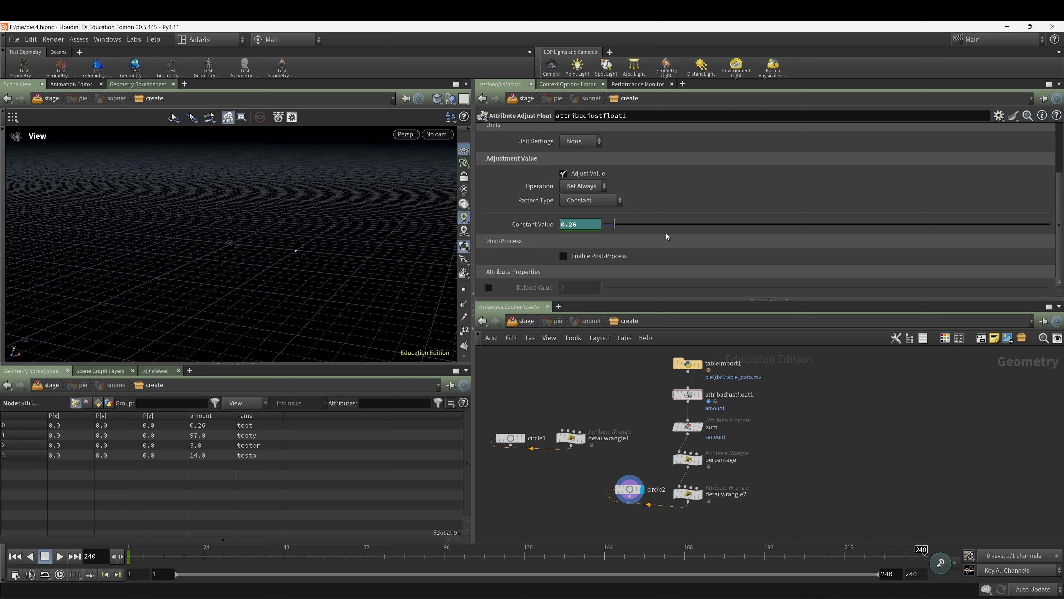
left_click_drag(615, 224, 1056, 246)
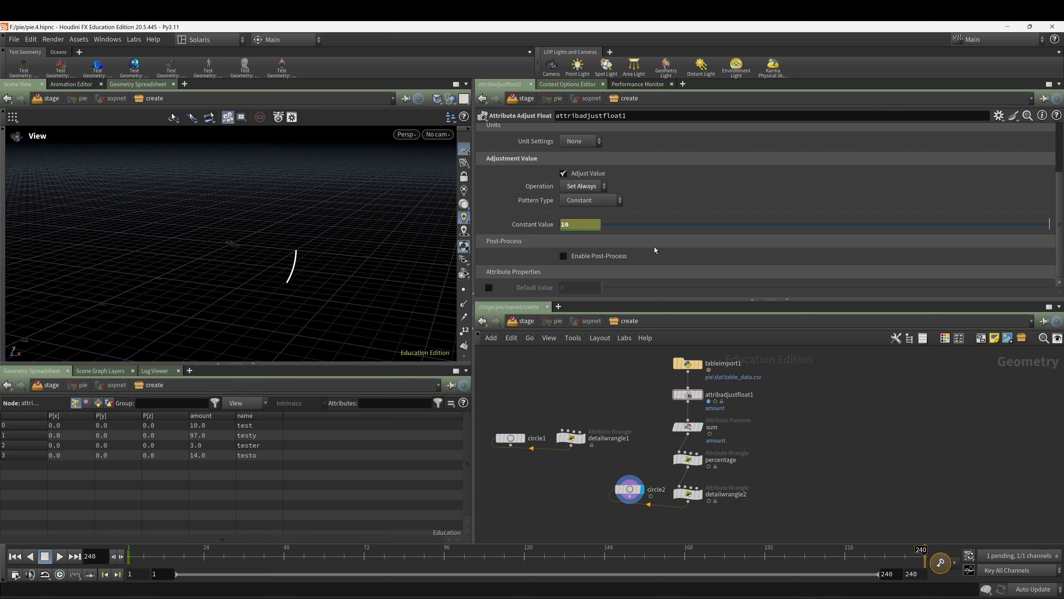
left_click(596, 227, "alt")
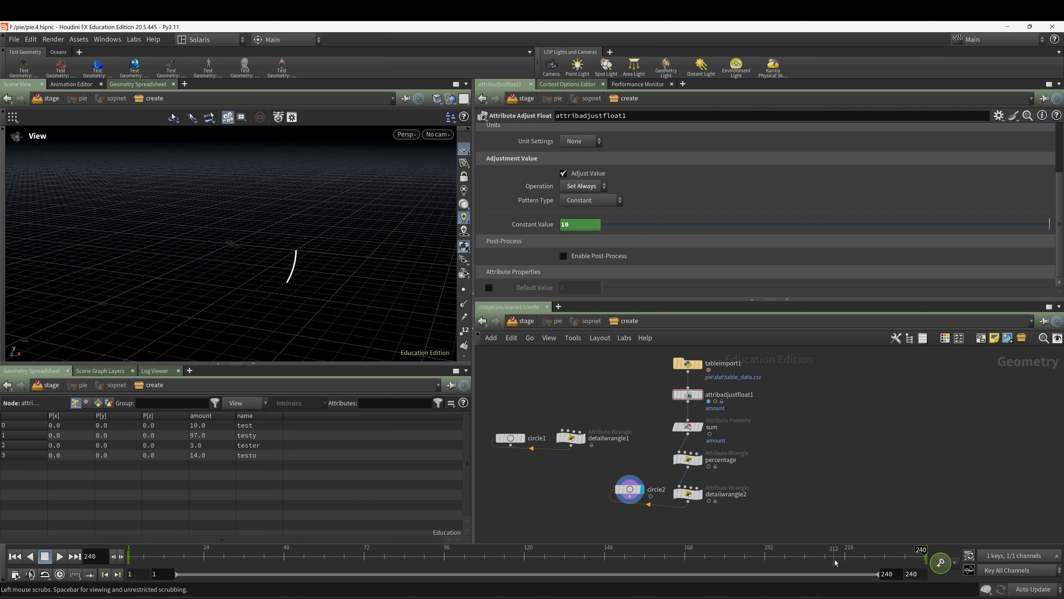
Return to frame 1 and play back the animation to check the arc's growth, then stop playback.
left_click_drag(834, 559, 3, 577)
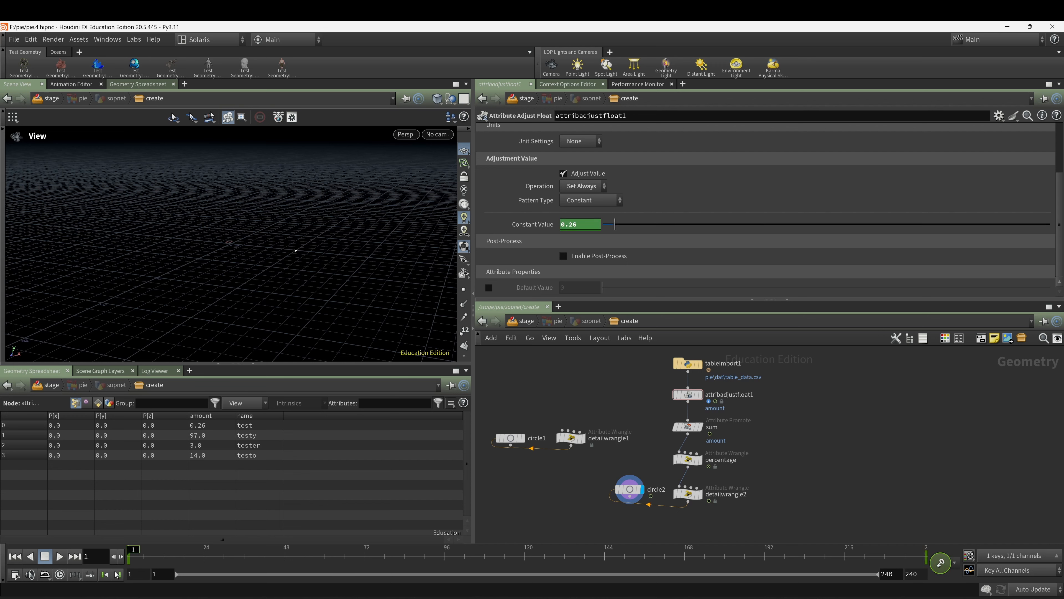
left_click(60, 556)
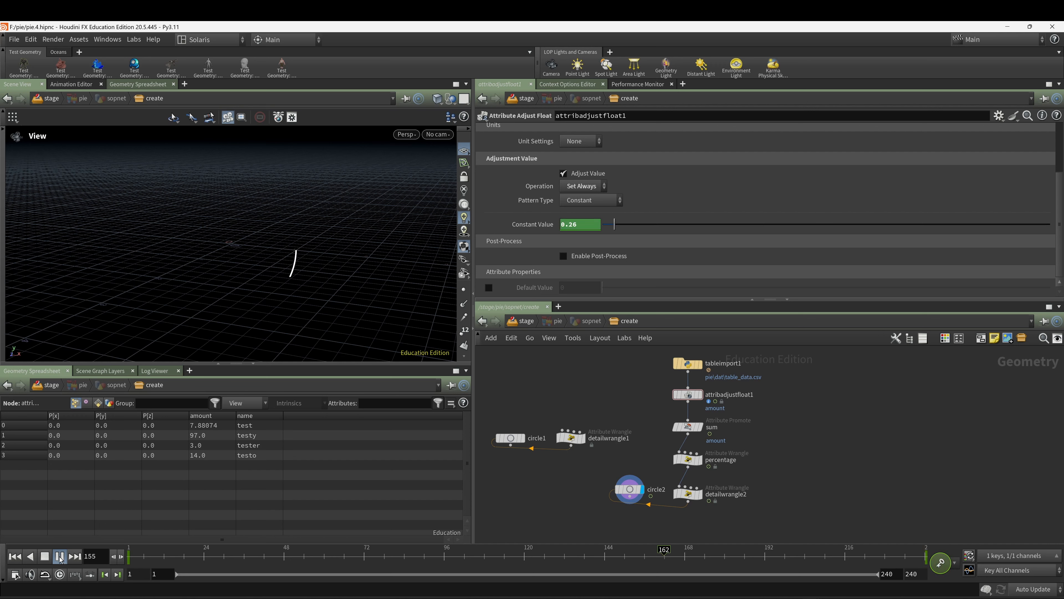
left_click(45, 556)
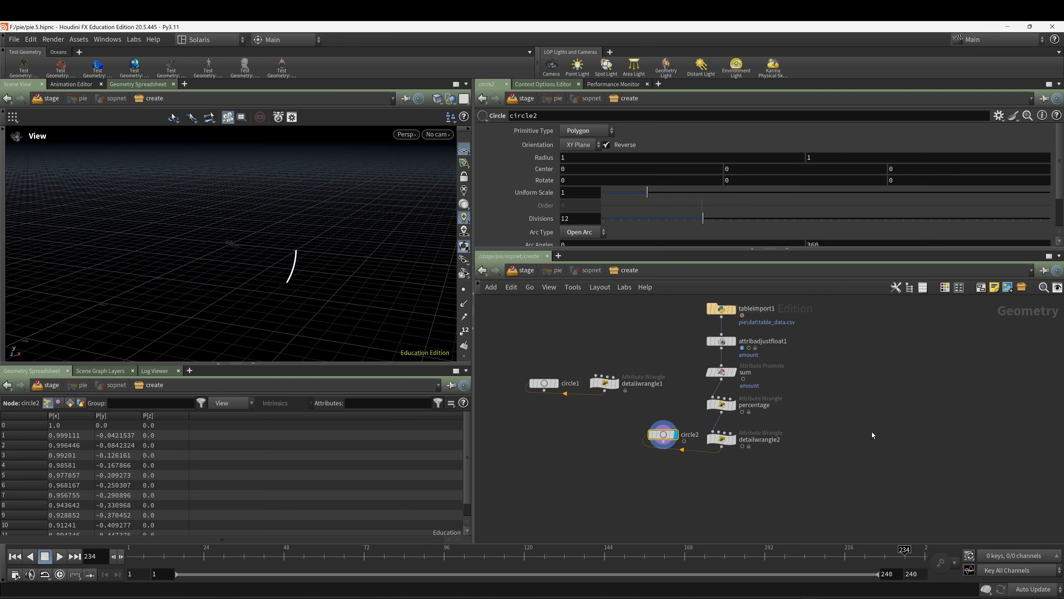
middle_click_drag(853, 413, 868, 404)
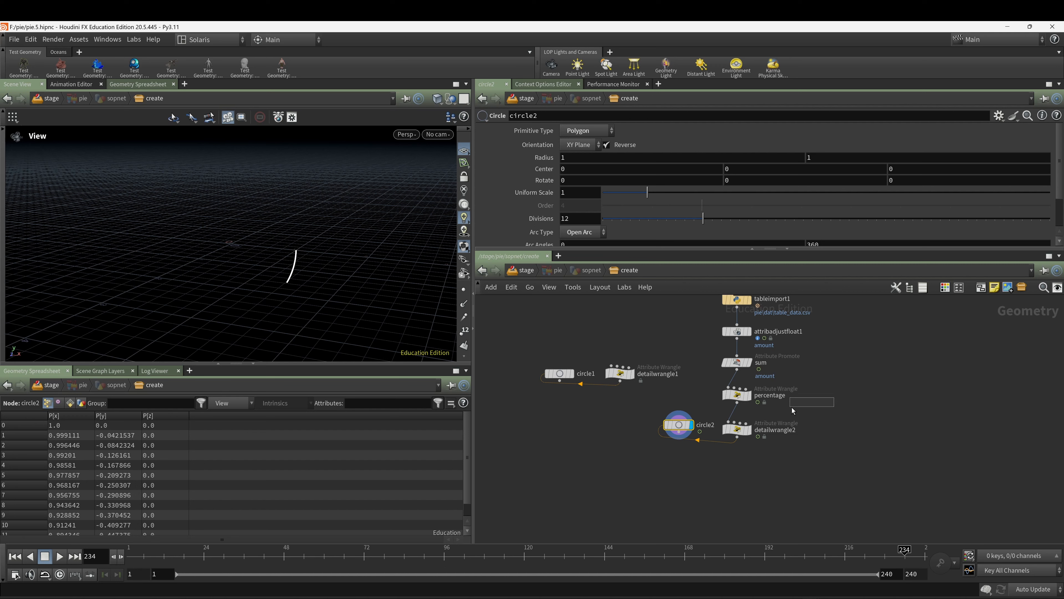
Move circle2 and detailwrangle2 further down and insert a Detail Wrangle between the percentage node and detailwrangle2.
left_click_drag(742, 410, 596, 448)
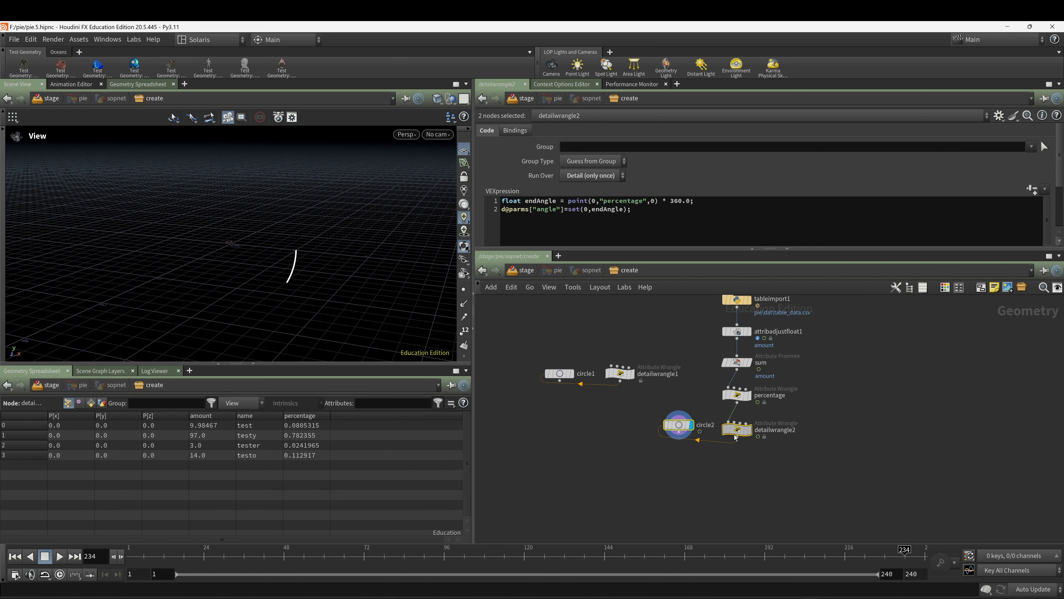
left_click_drag(733, 428, 721, 482)
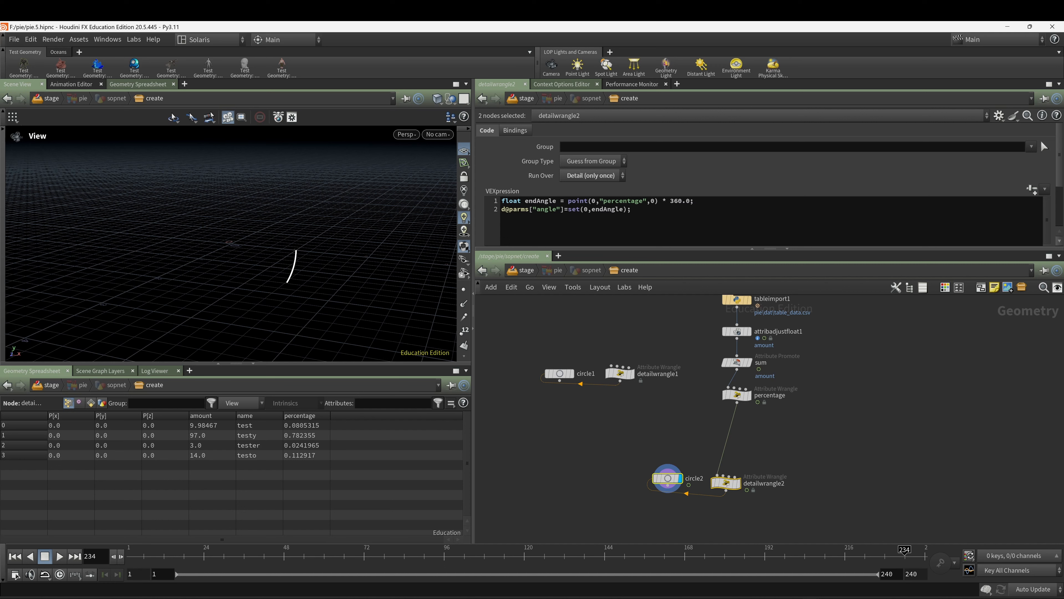
key("Tab")
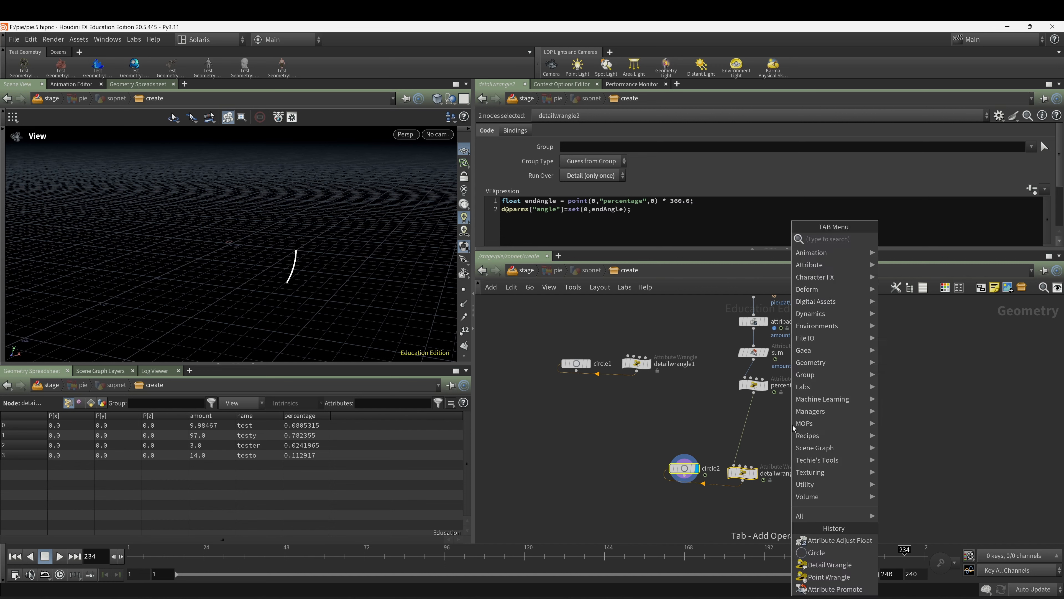
type("dea")
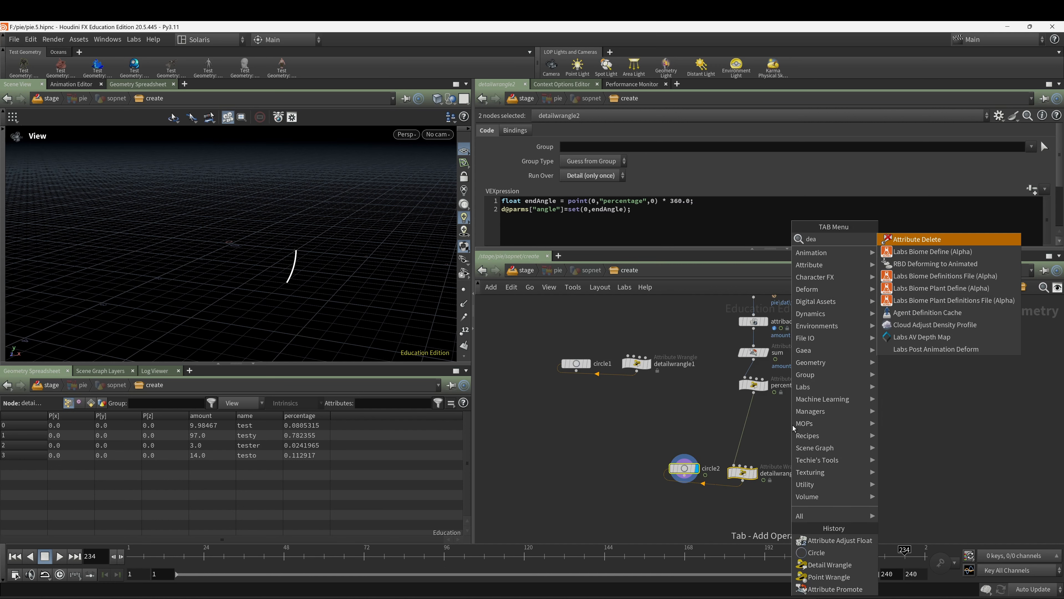
key("BackSpace")
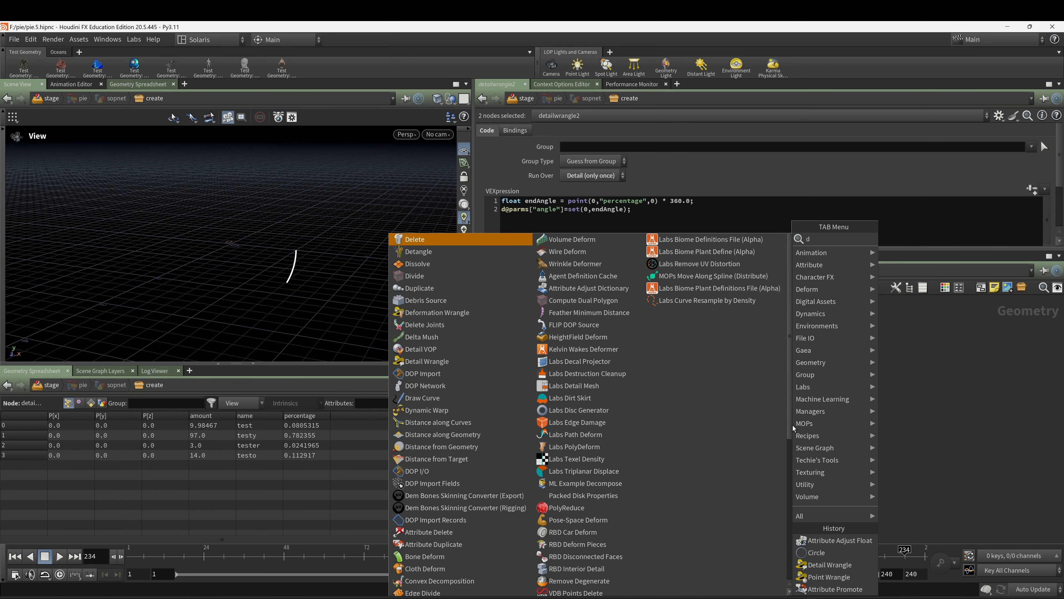
type("et")
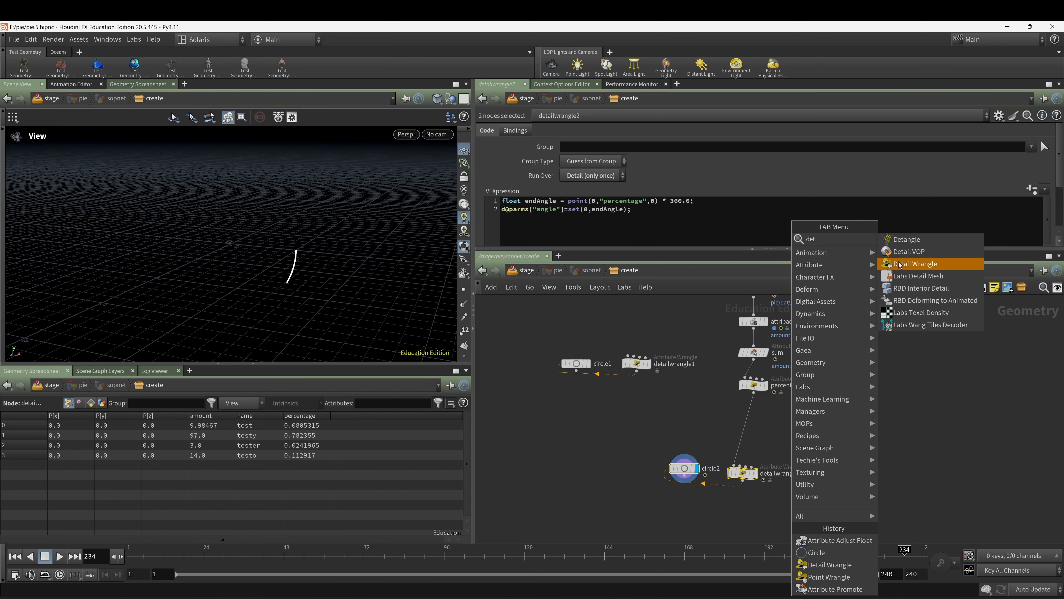
left_click(914, 264)
left_click(751, 421)
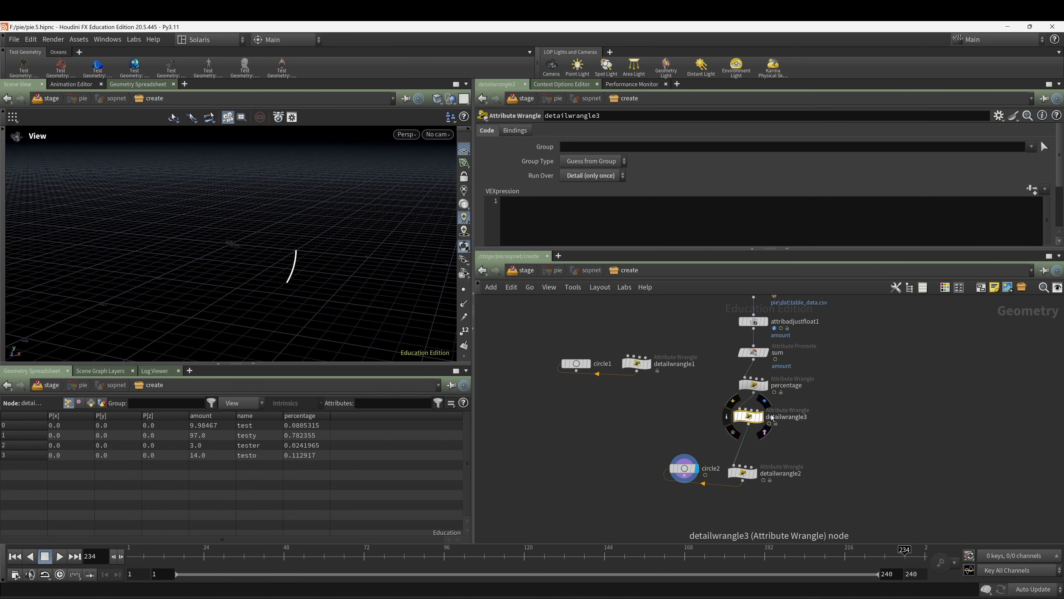
Rename the newly inserted Detail Wrangle as cum_sum.
double_click(788, 418)
left_click_drag(807, 423, 766, 420)
type("cu")
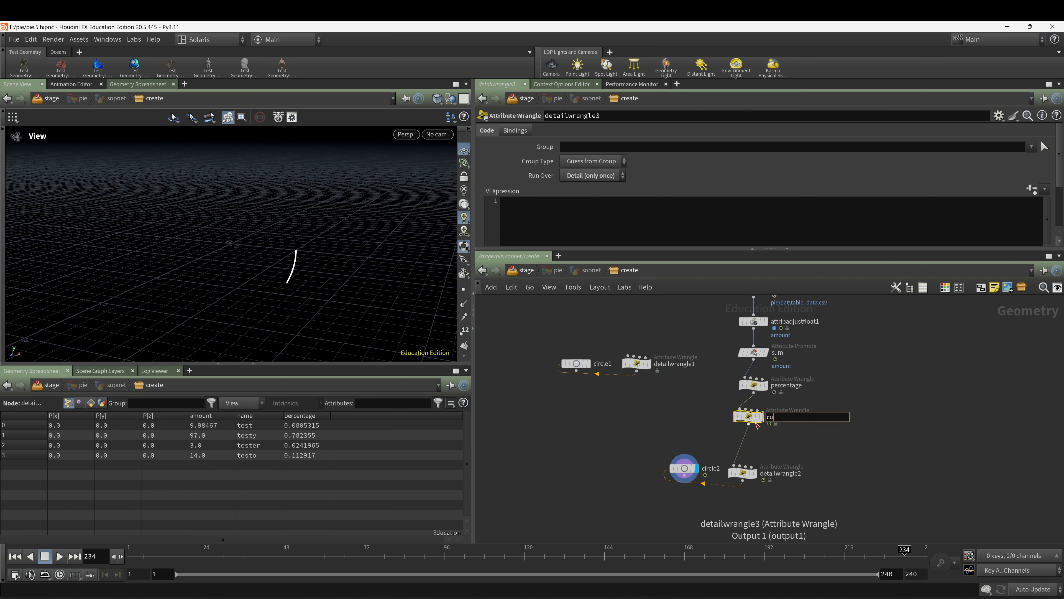
type("m_sum")
key("Return")
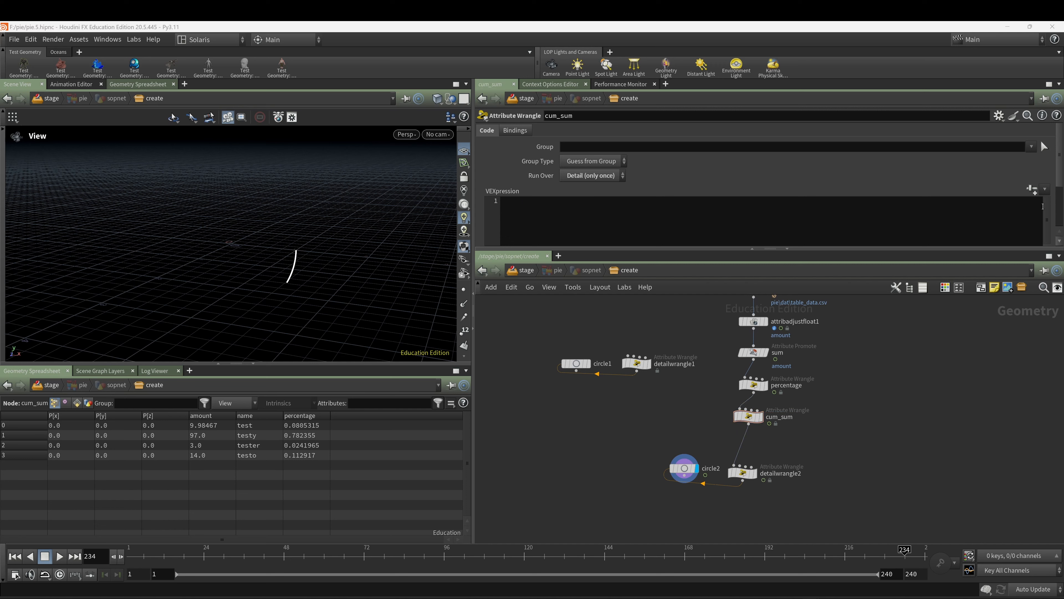
Write VEX in cum_sum that loops from point 1, adds each preceding point's "percentage", and stores the running total in the "cumulativeSum" point attribute.
left_click(693, 222)
type("float cumulativeSum = 0.0; for (int i = 1; i < @numpt; i++) {     cumulativeSum += point(0,\"size\",i-1);     setpointattrib(0,\"cumulativeSum\", i, cumulativeSum); }")
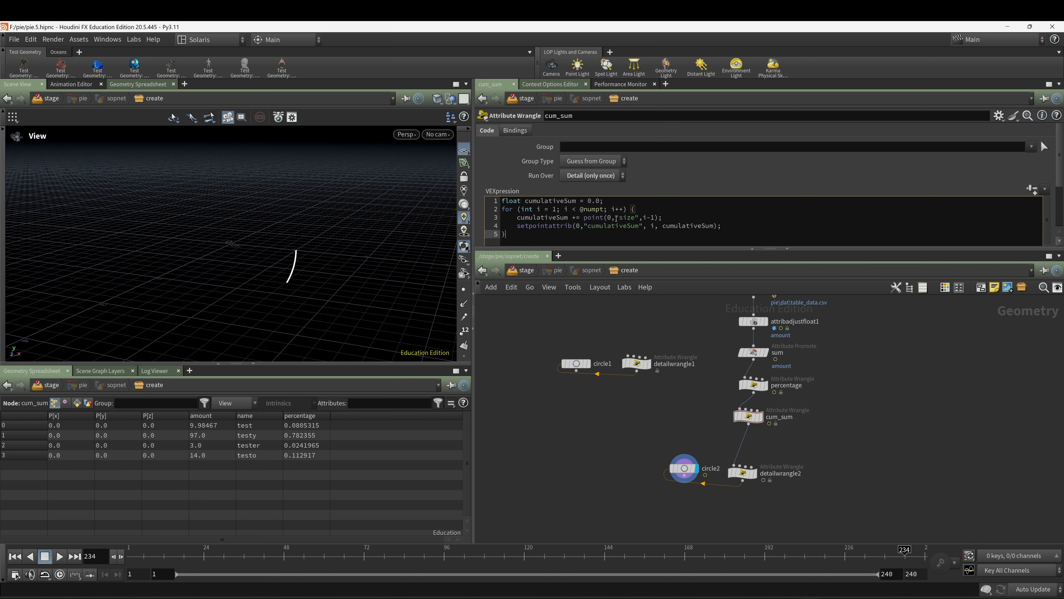
left_click(633, 220)
left_click(638, 220)
key("BackSpace")
key("BackSpace")
key("BackSpace")
key("BackSpace")
type("percentage")
left_click(823, 378)
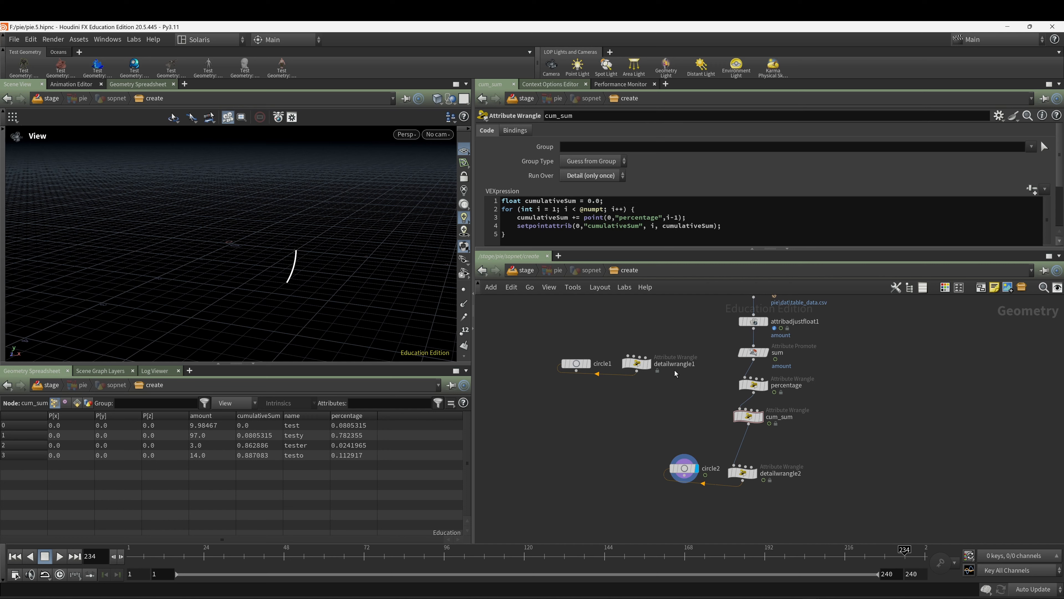
Realign circle2 and detailwrangle2 below cum_sum, and insert a Color node between cum_sum and detailwrangle2.
left_click_drag(736, 475, 679, 460)
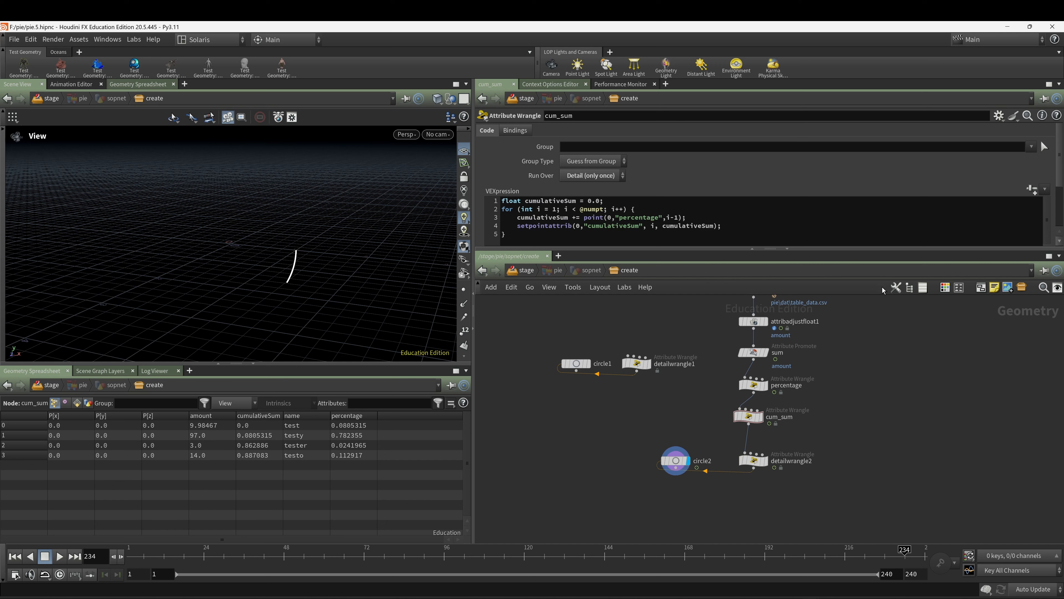
key("Tab")
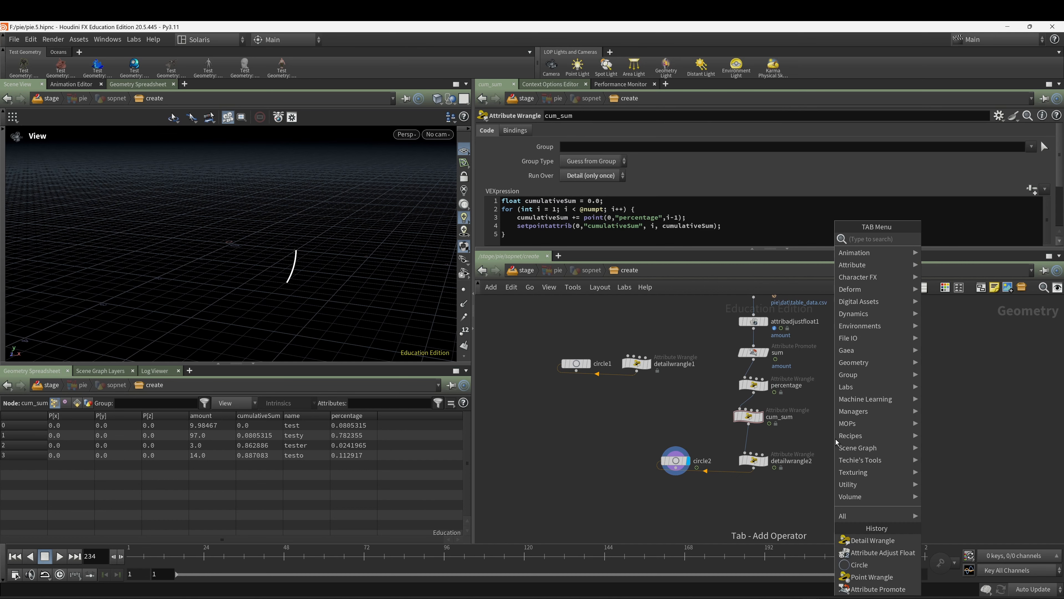
type("color")
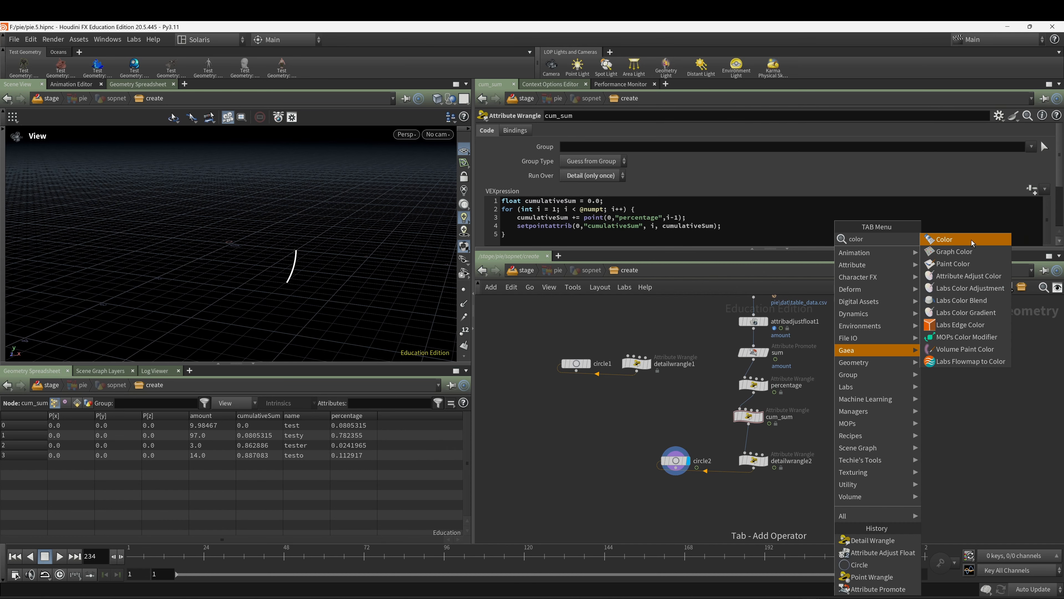
left_click(952, 241)
left_click(798, 439)
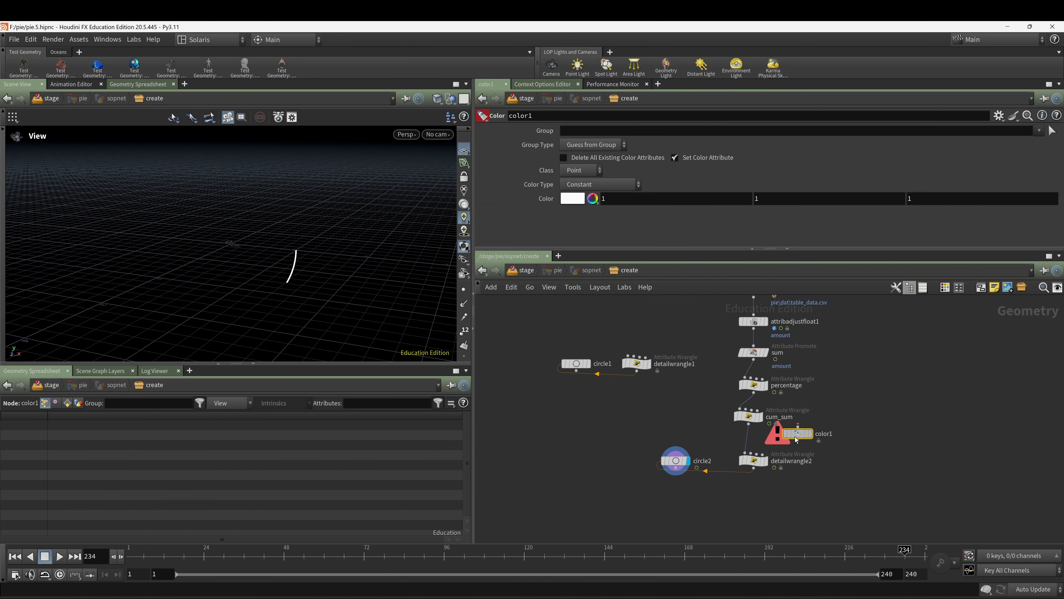
left_click_drag(799, 440, 746, 452)
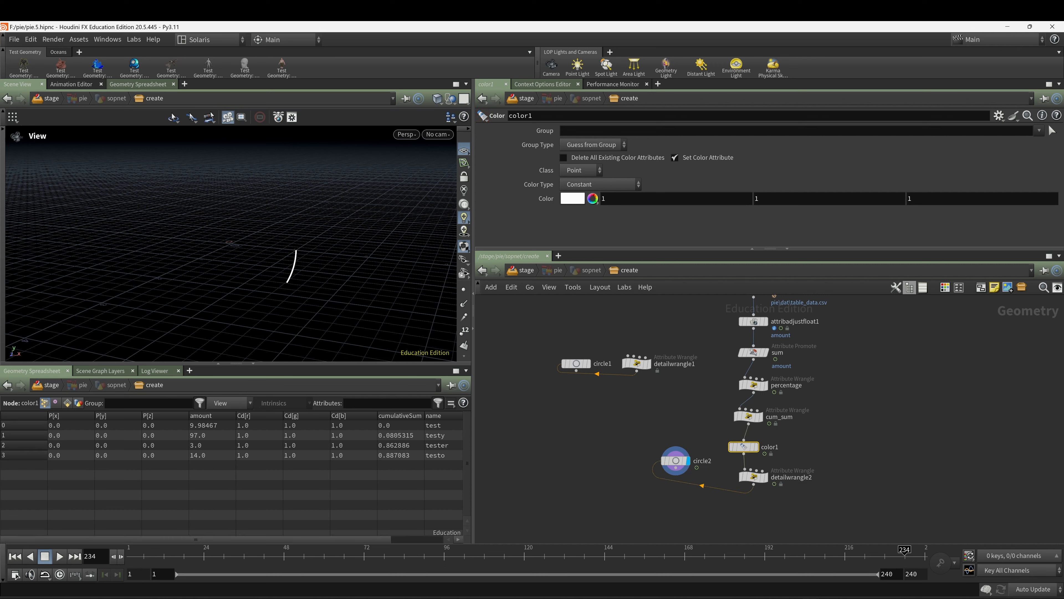
Set the color1 node's color type to Random with a seed of 2.133.
left_click(639, 184)
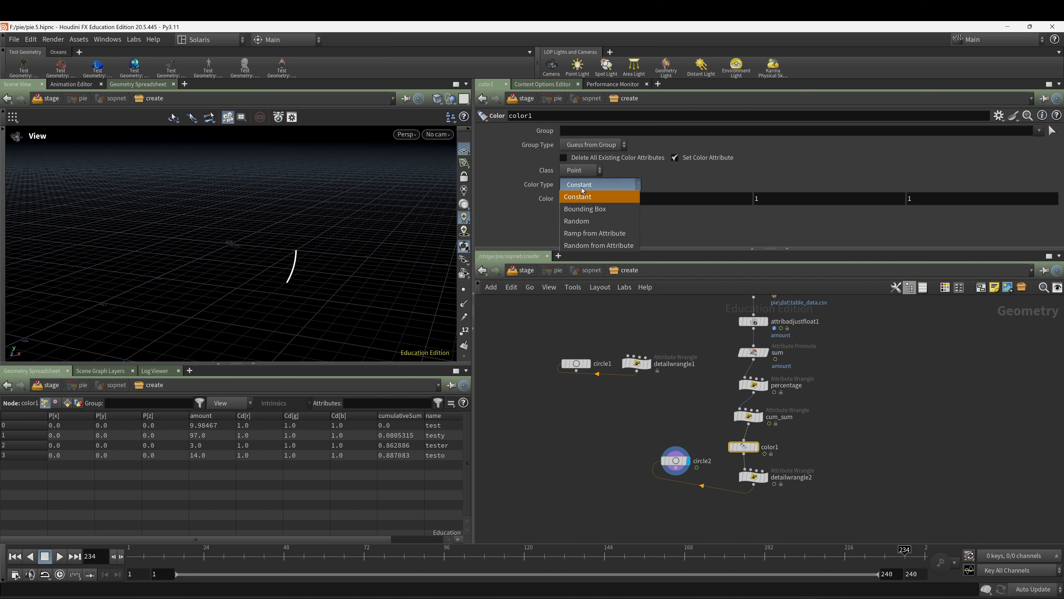
left_click(586, 222)
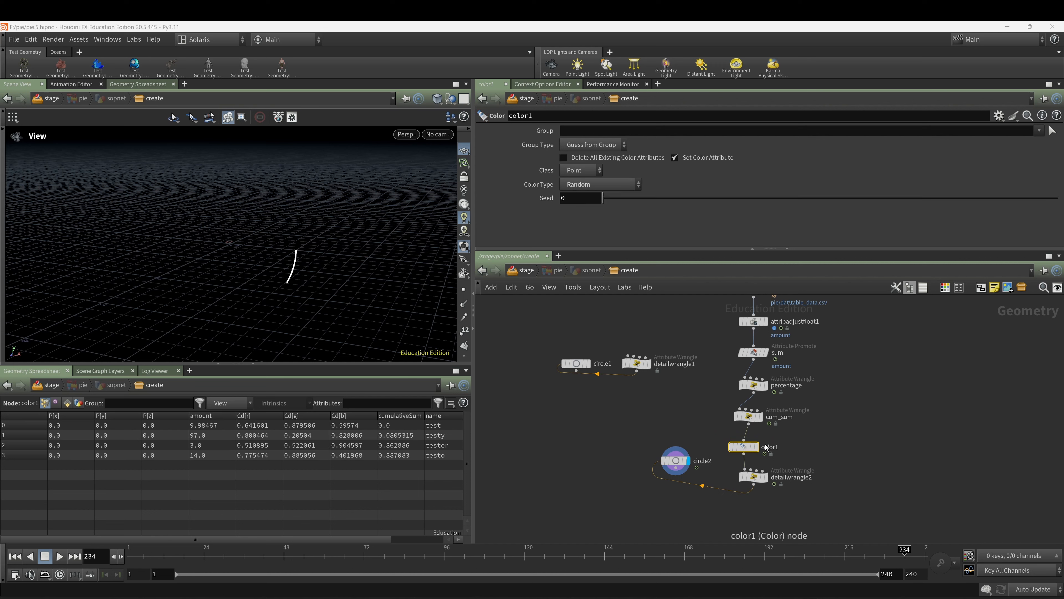
left_click_drag(614, 202, 700, 202)
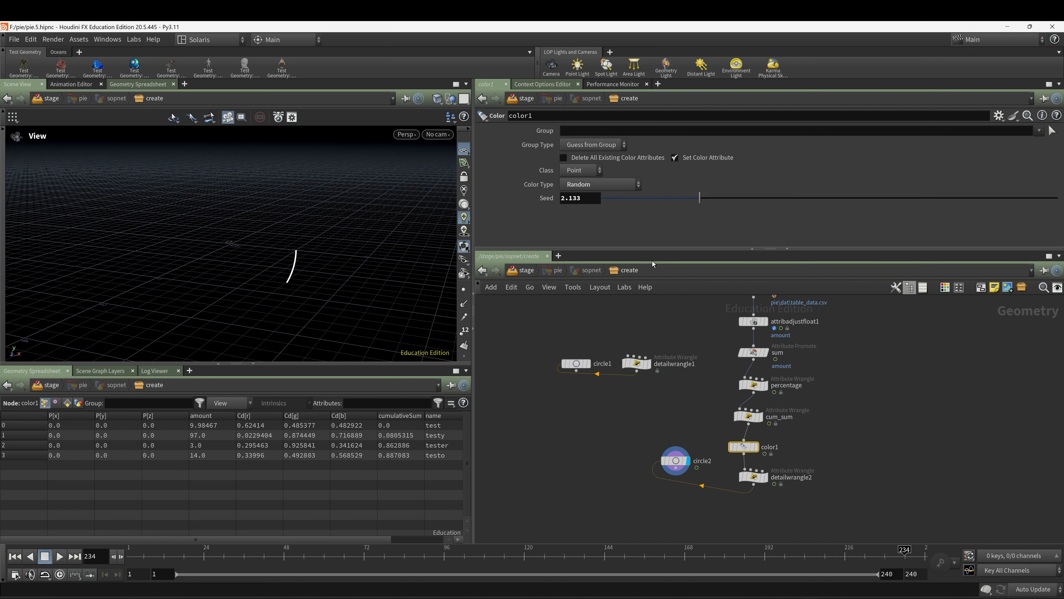
Add a For-Each Point loop to the network below detailwrangle2.
scroll(824, 411, "down", 3)
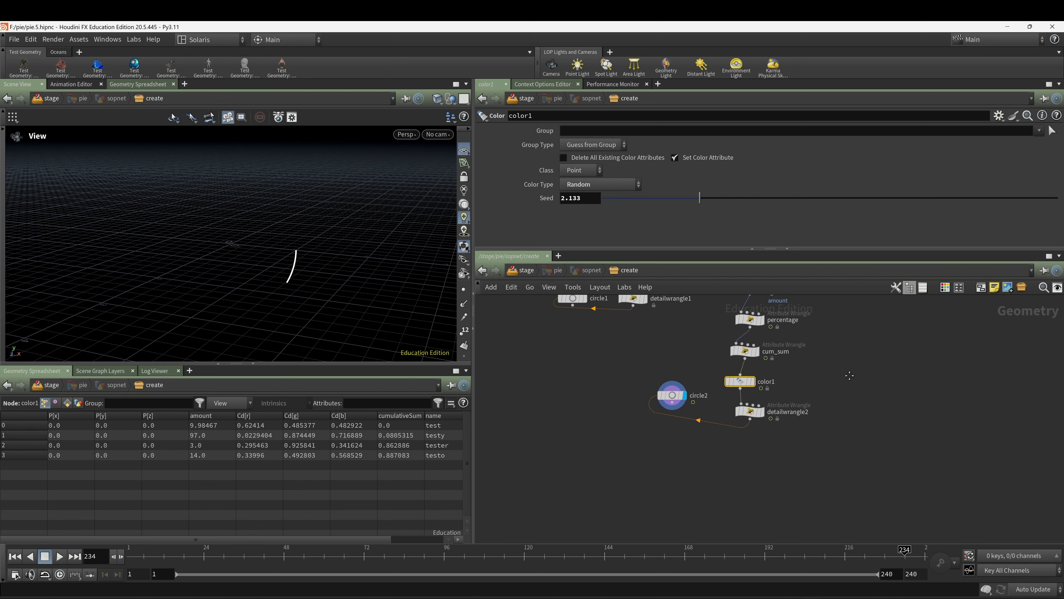
key("Tab")
type("for")
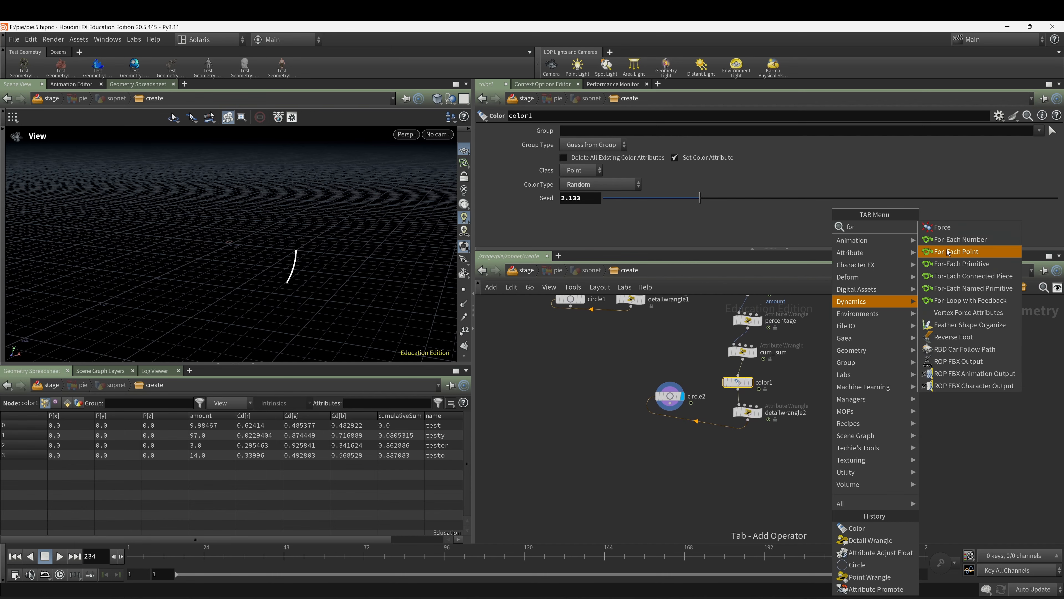
left_click(947, 252)
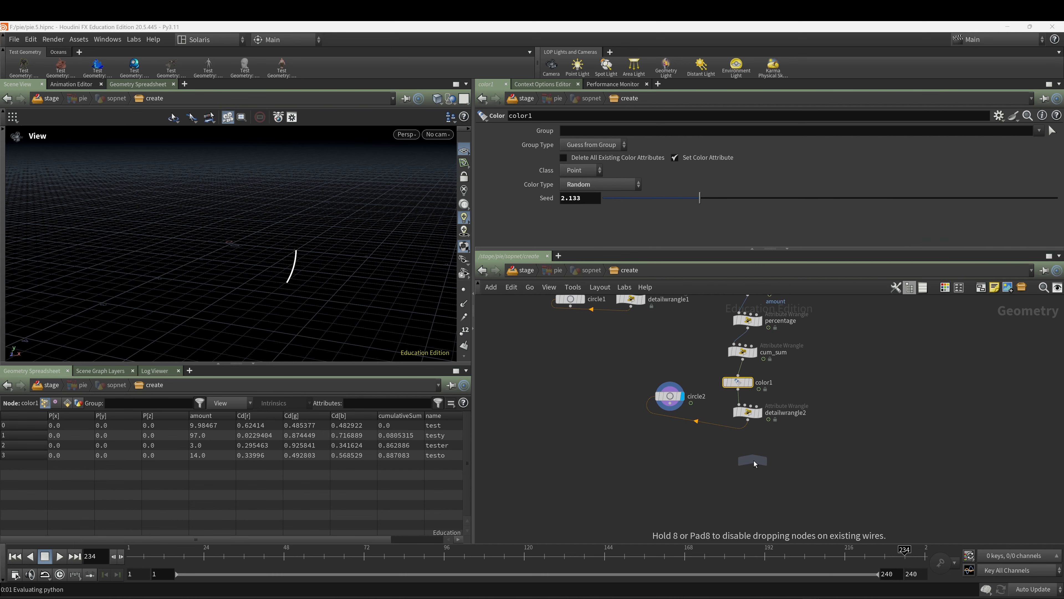
left_click(754, 460)
middle_click_drag(826, 449, 823, 404)
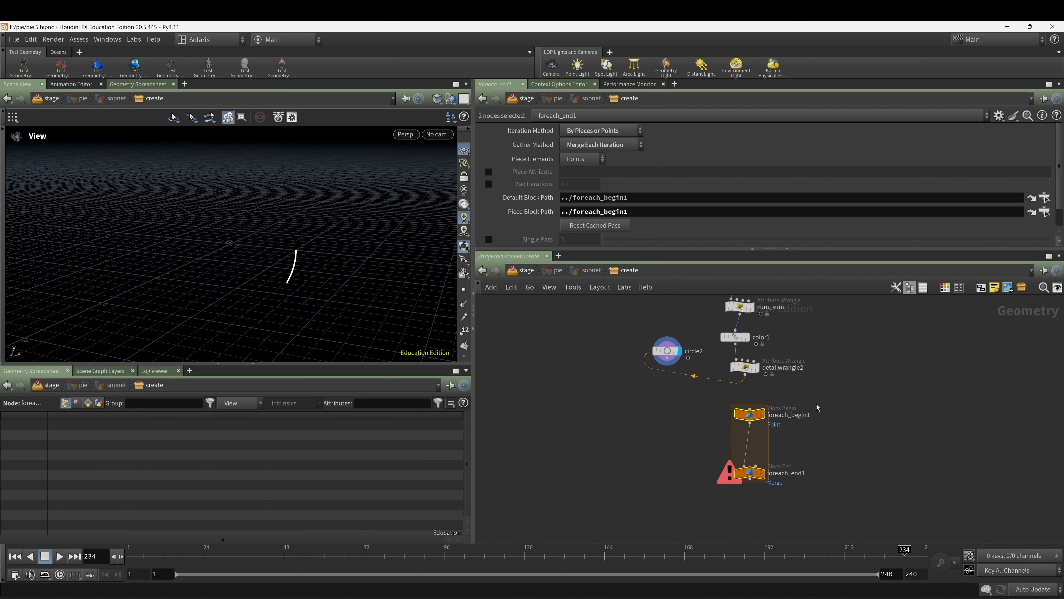
Add a Copy to Points node beside the For-Each Point loop.
scroll(838, 431, "up", 2)
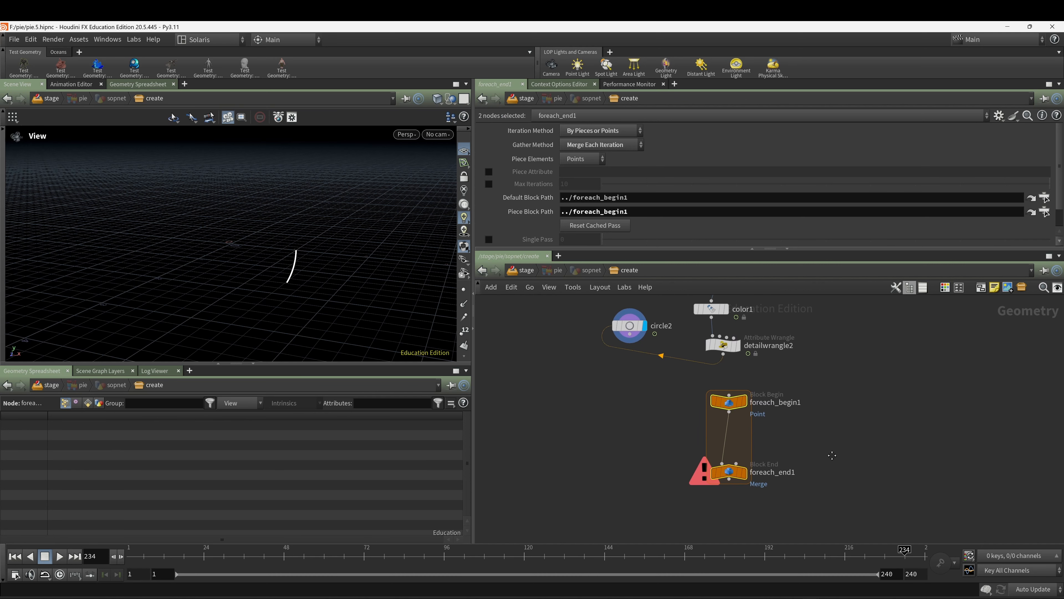
key("Tab")
type("copy")
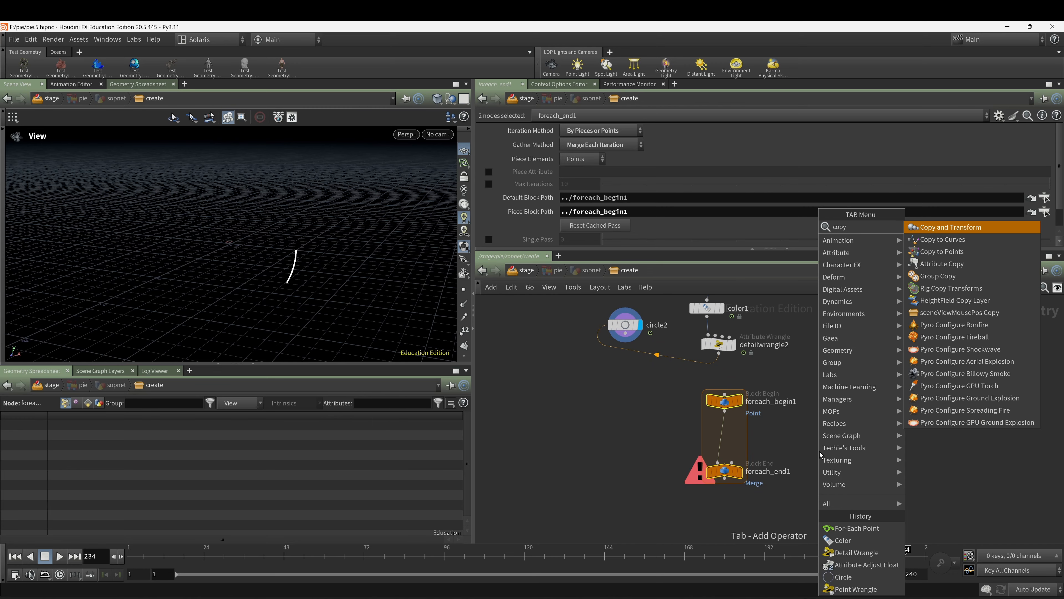
left_click(938, 252)
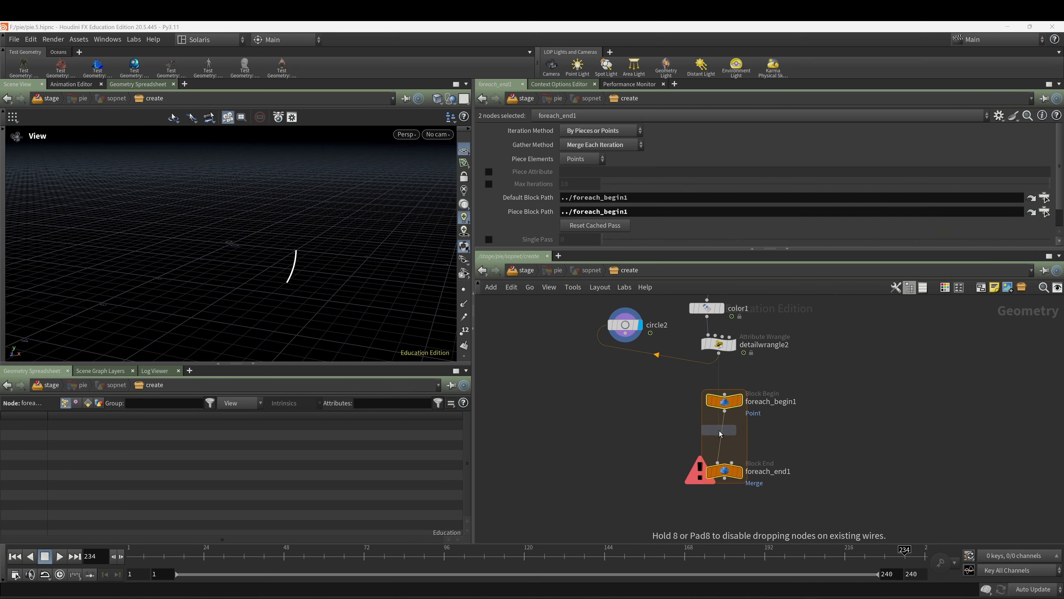
left_click(646, 439)
Wire foreach_begin1 into the second input of copytopoints1 and the output of copytopoints1 into foreach_end1.
left_click(724, 413)
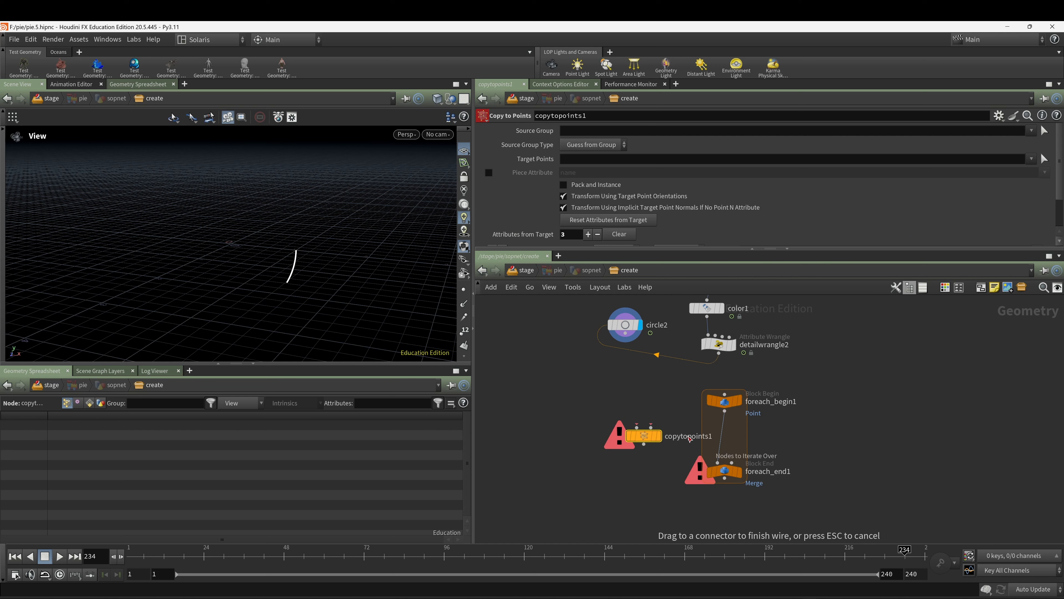
left_click(651, 427)
left_click(643, 444)
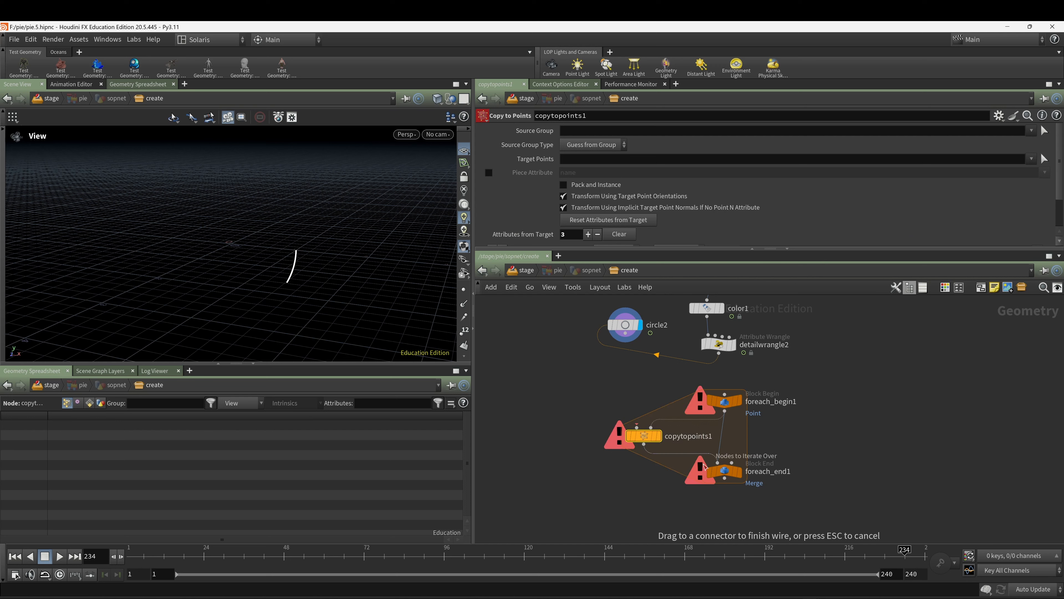
left_click(717, 462)
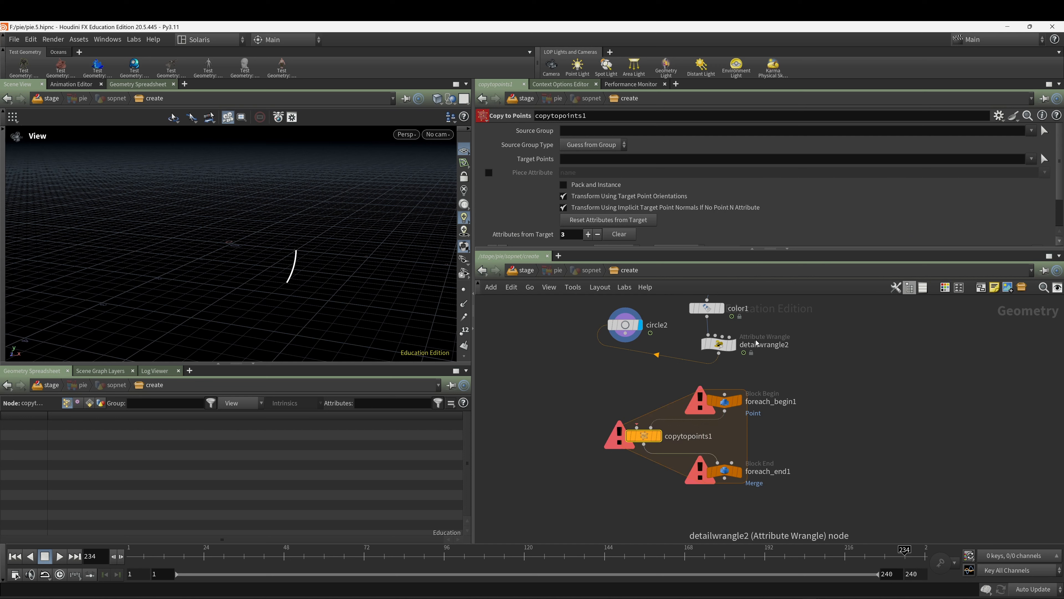
Connect color1's output to foreach_begin1 and move detailwrangle2 aside, away from the new wire.
left_click(718, 355)
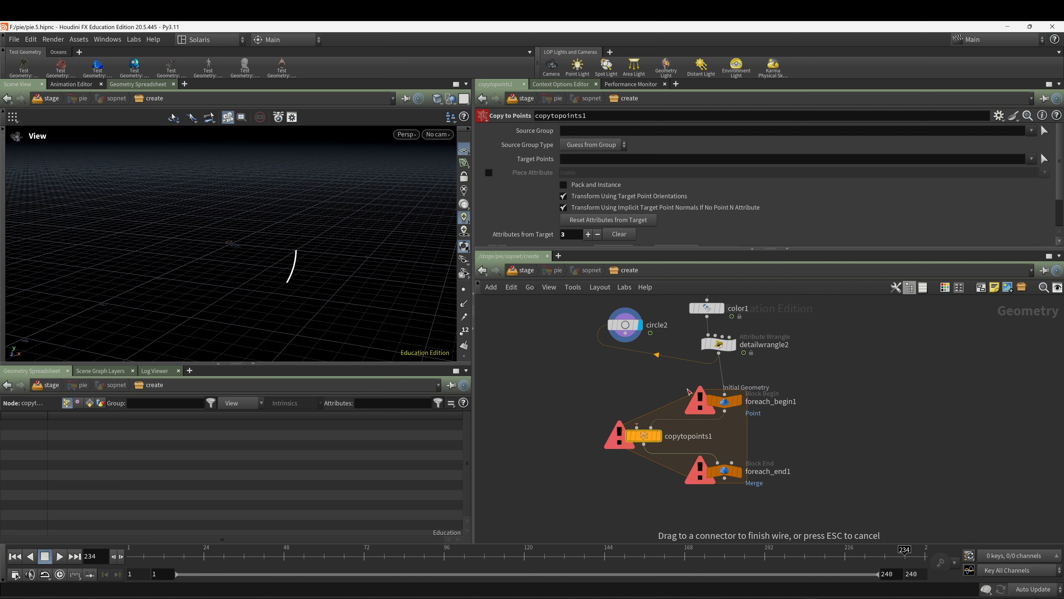
key("Escape")
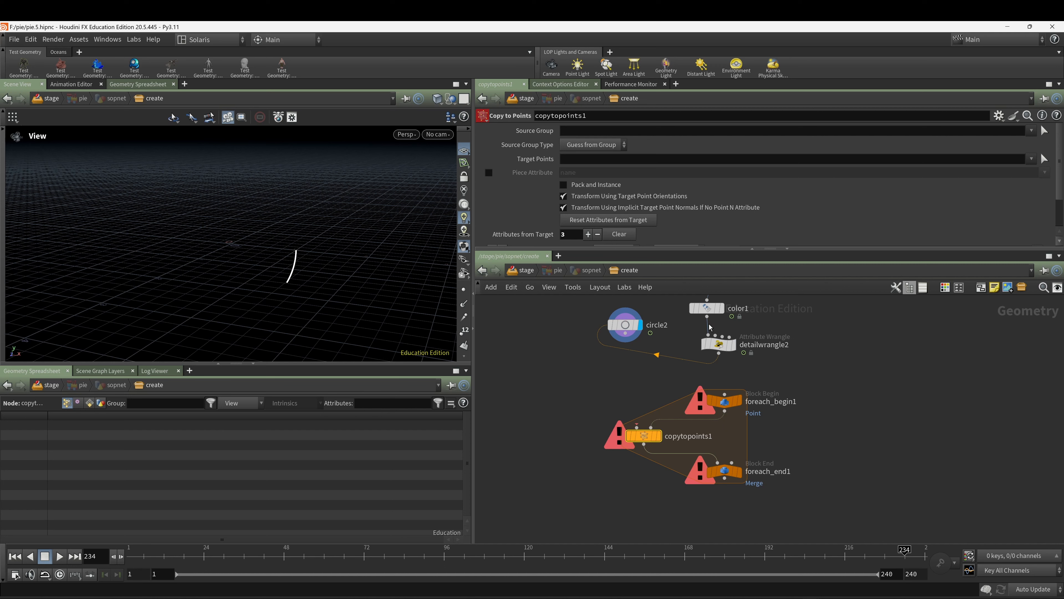
left_click_drag(707, 317, 725, 395)
left_click_drag(723, 346, 787, 348)
Wire circle2 into the first input of copytopoints1 and display the result of foreach_end1.
left_click_drag(631, 328, 637, 426)
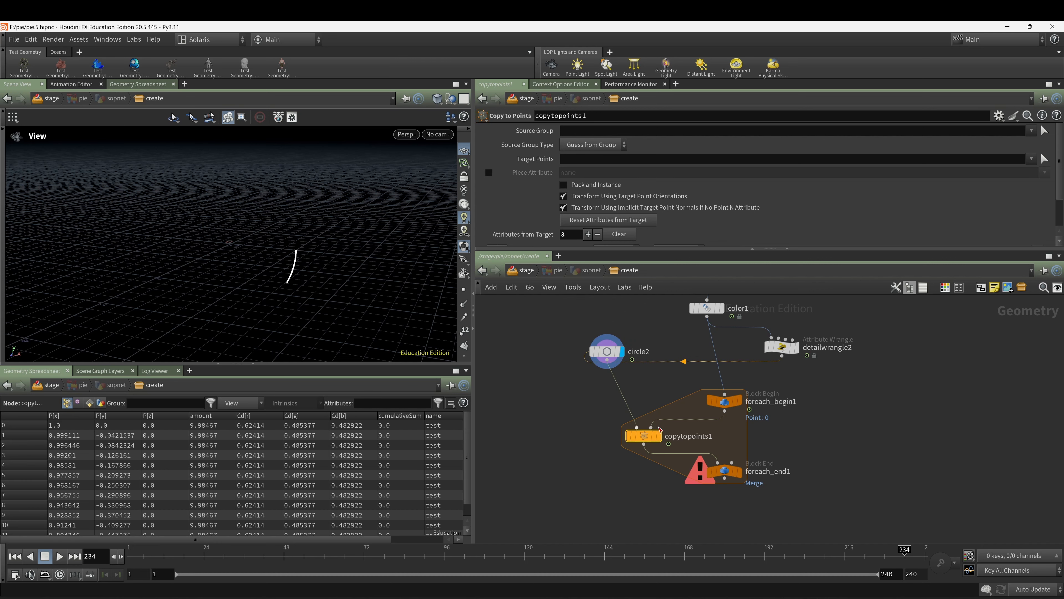
left_click(743, 474)
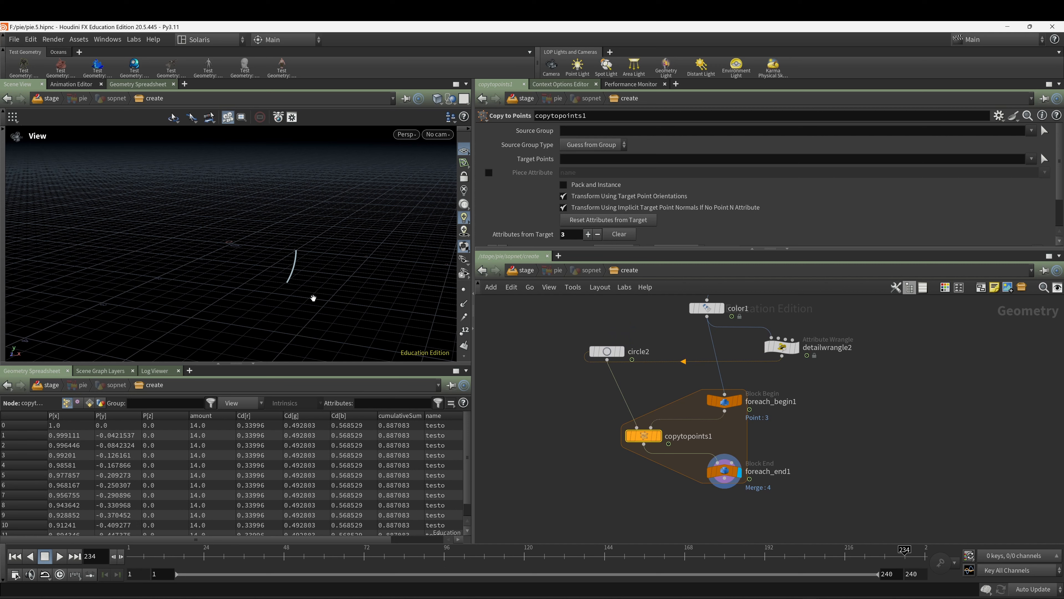
scroll(310, 282, "up", 1)
Feed detailwrangle2 from foreach_begin1 instead of color1 and rearrange both nodes compactly under color1.
left_click_drag(727, 409, 781, 417)
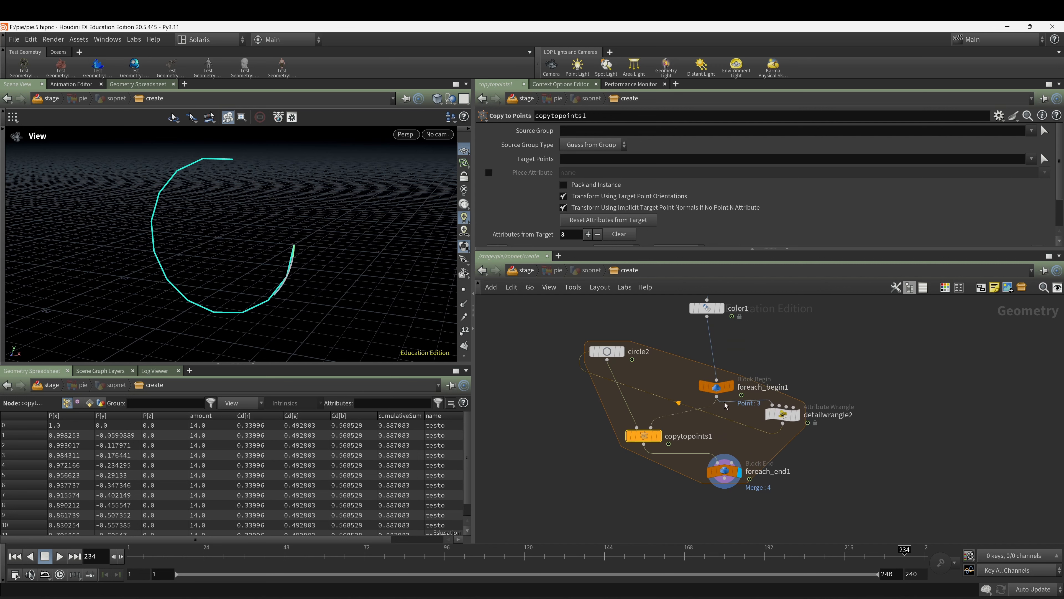
left_click_drag(722, 389, 712, 340)
left_click_drag(787, 415, 763, 369)
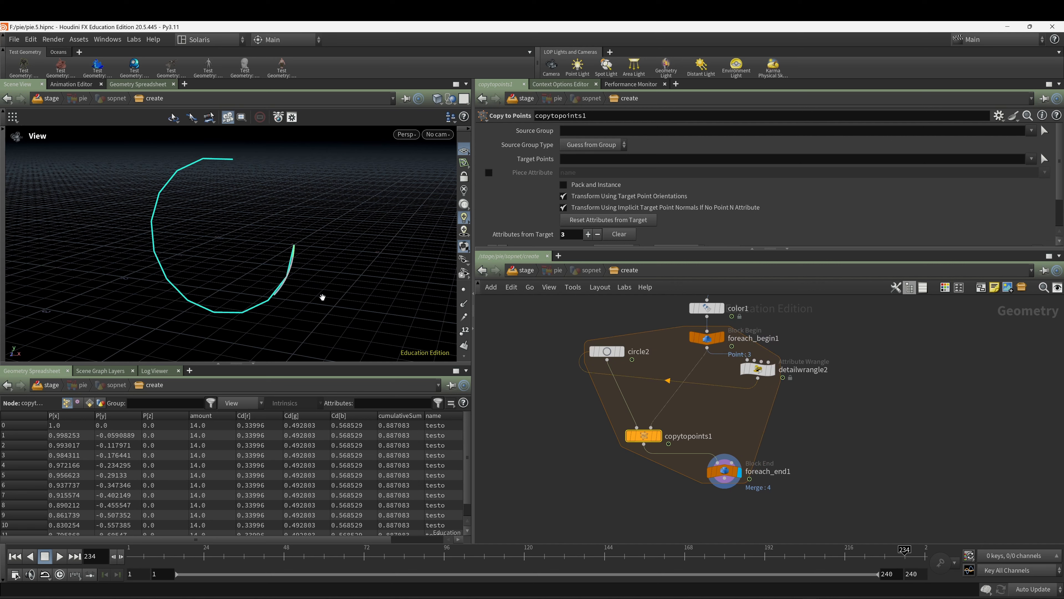
Rewrite detailwrangle2's code with startAngle as cumulativeSum * 360.0, endAngle as (cumulativeSum + size) * 360.0, and d@parms['angle'] = set(startAngle,endAngle).
left_click_drag(339, 281, 311, 288)
scroll(287, 281, "up", 2)
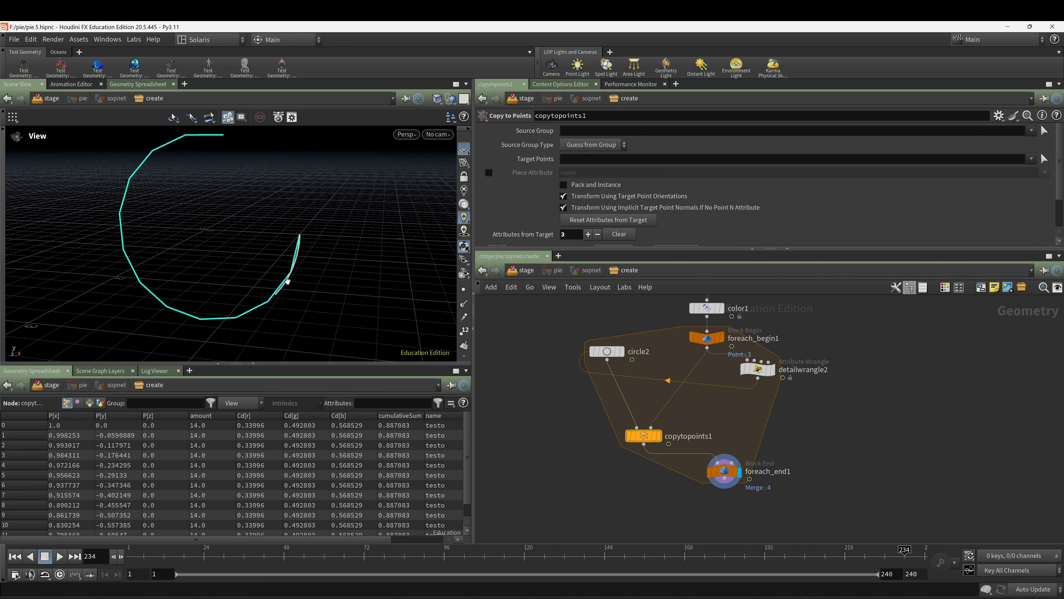
left_click(758, 368)
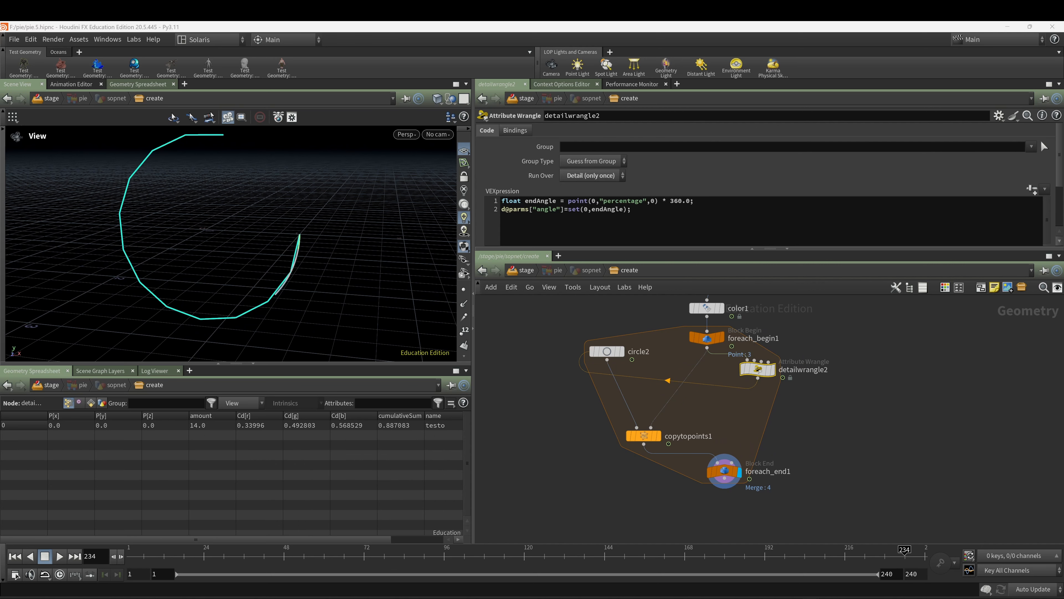
left_click_drag(641, 211, 464, 194)
type("float startAngle = point(0,\"cumulativeSum\",0) * 360.0; float endAngle = (point(0,\"cumulativeSum\",0) + point(0,\"size\",0)) * 360.0; d@parms['angle'] = set(startAngle,endAngle);")
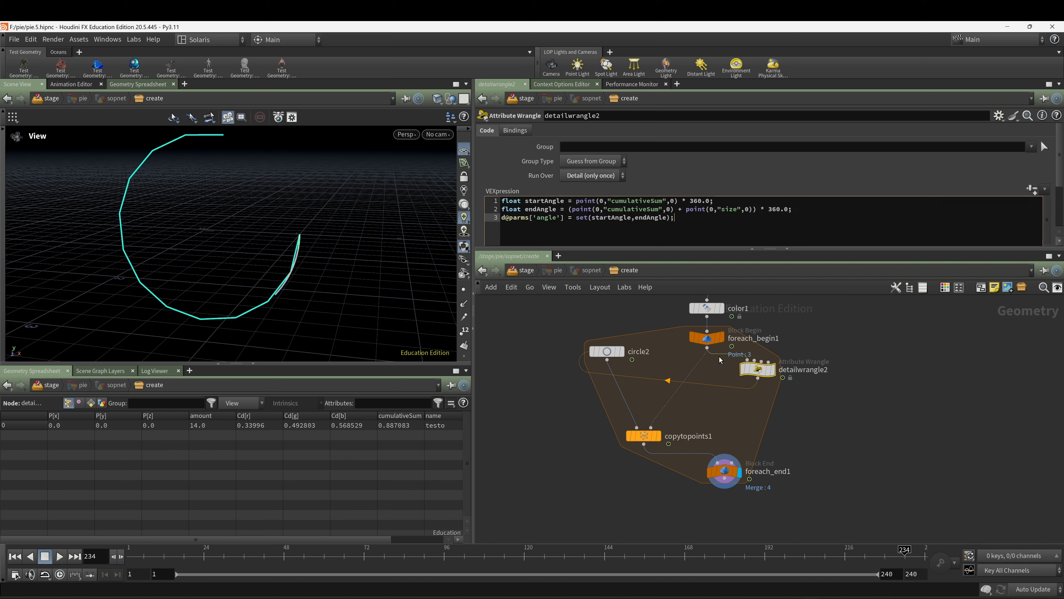
left_click(834, 405)
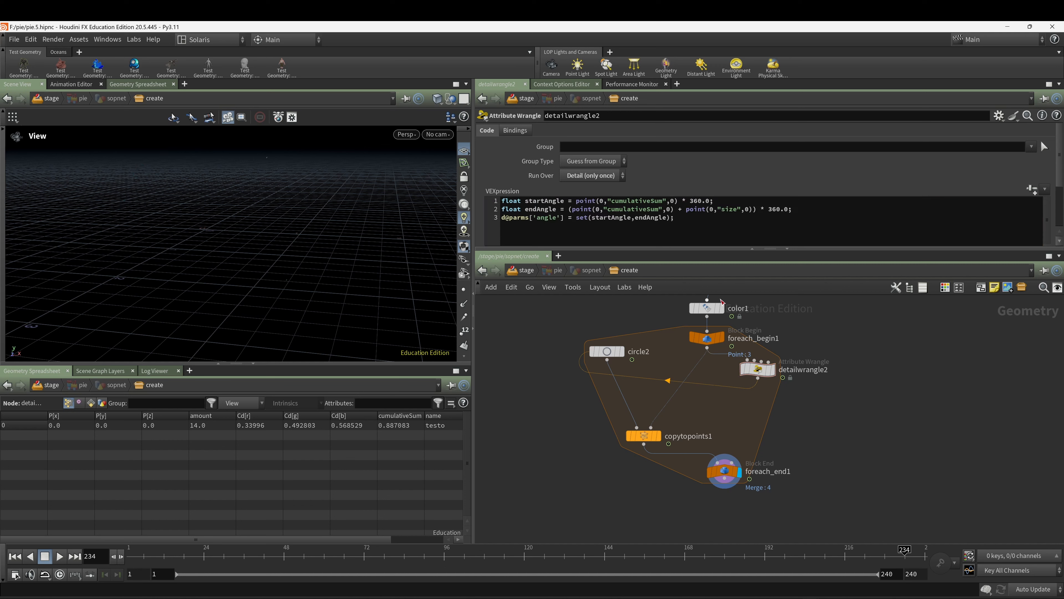
Replace the "size" attribute name with "percentage" in the endAngle line of detailwrangle2.
left_click(738, 213)
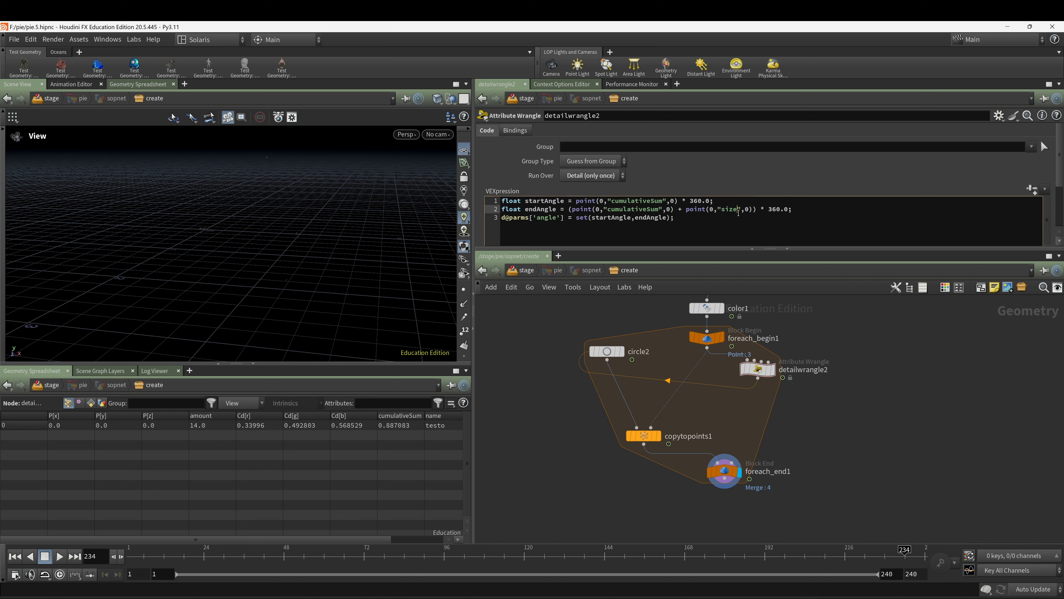
key("BackSpace")
key("BackSpace")
key("BackSpace")
key("BackSpace")
type("percentage")
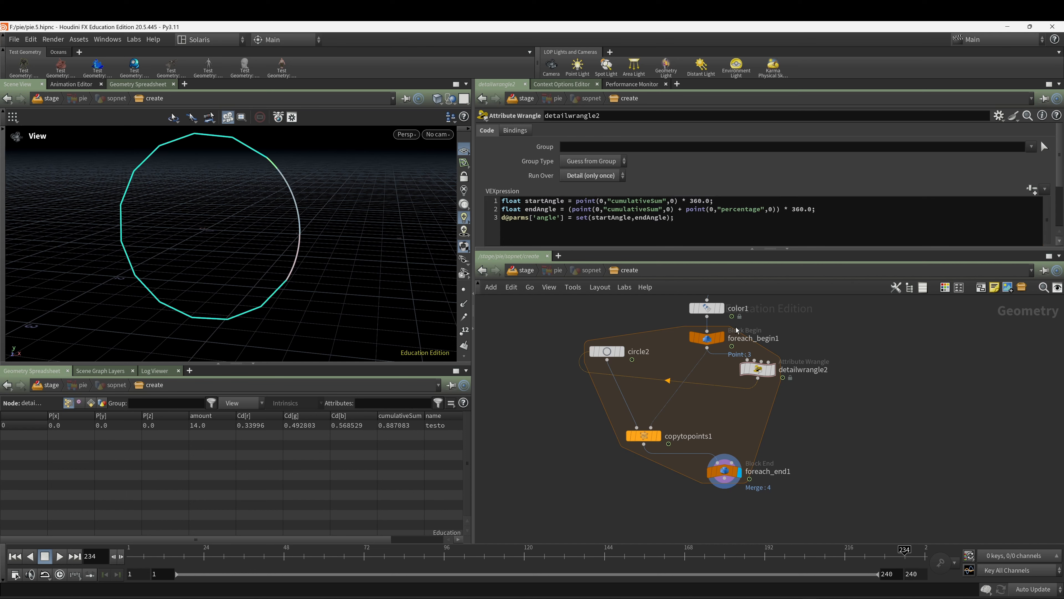
Set the color1 node's random seed to 1.974 to vary the segment colors.
mouse_move(318, 233)
left_mouse_down()
mouse_move(347, 223)
mouse_move(306, 233)
mouse_move(313, 225)
left_mouse_up()
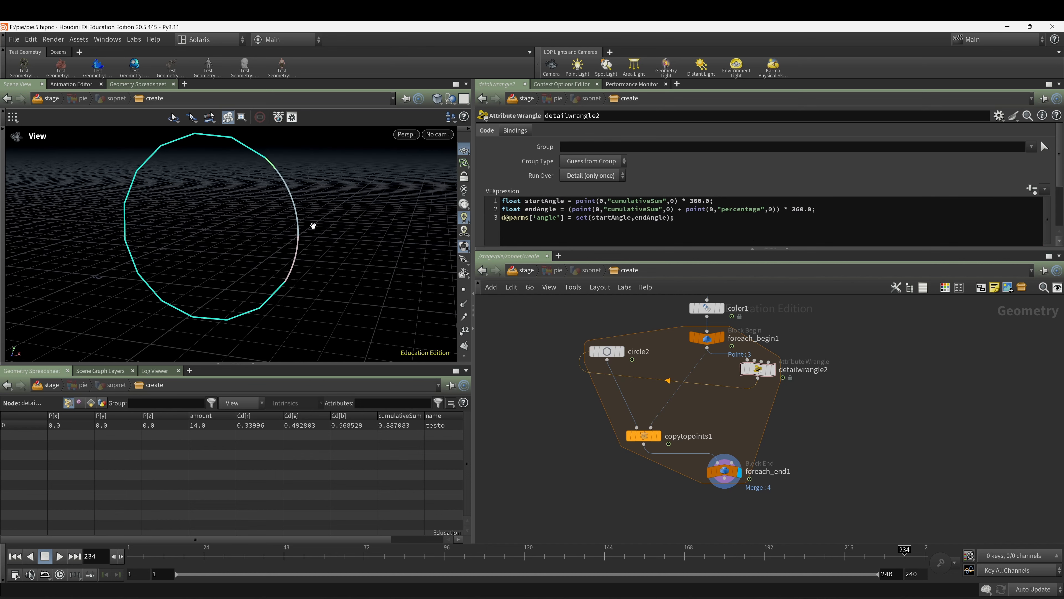
middle_click_drag(313, 225, 326, 233)
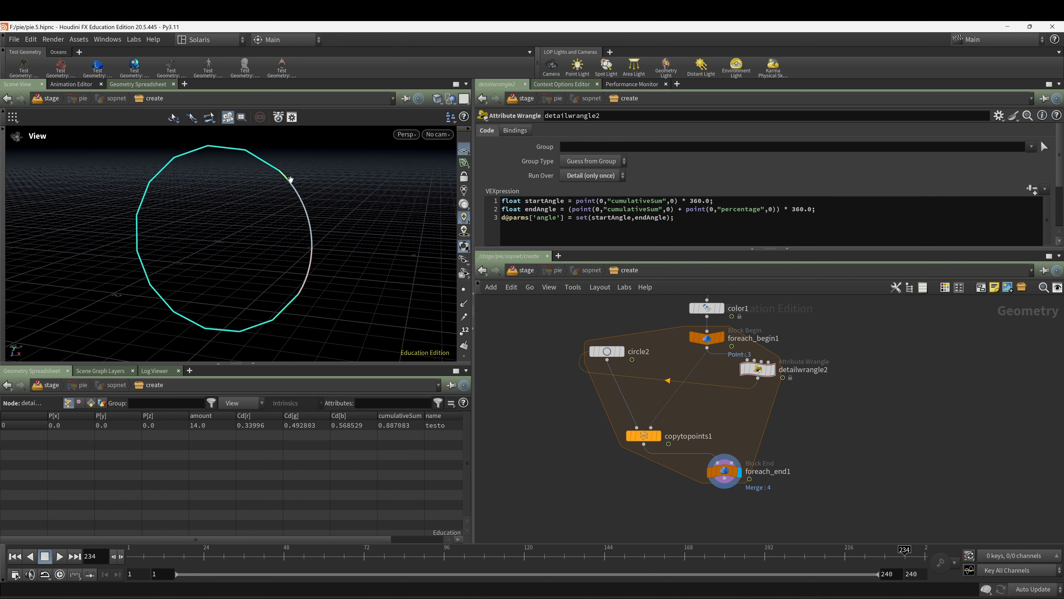
middle_click_drag(729, 315, 740, 349)
left_click(717, 342)
left_click_drag(603, 198, 692, 207)
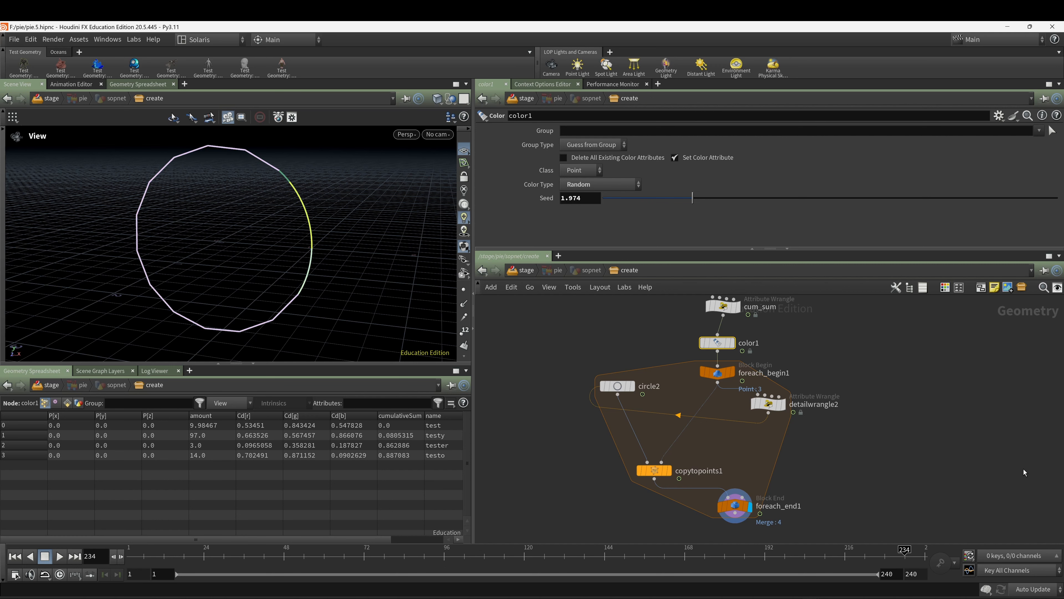
Insert an Add node on the wire between circle2 and copytopoints1.
middle_click_drag(1028, 466, 1050, 453)
key("Tab")
type("add")
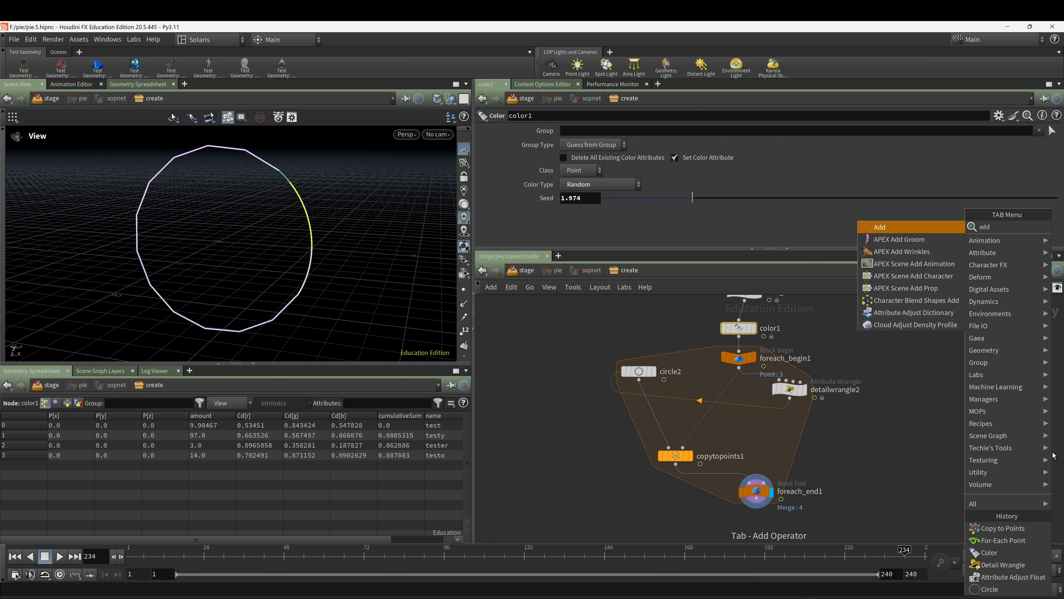
left_click(908, 223)
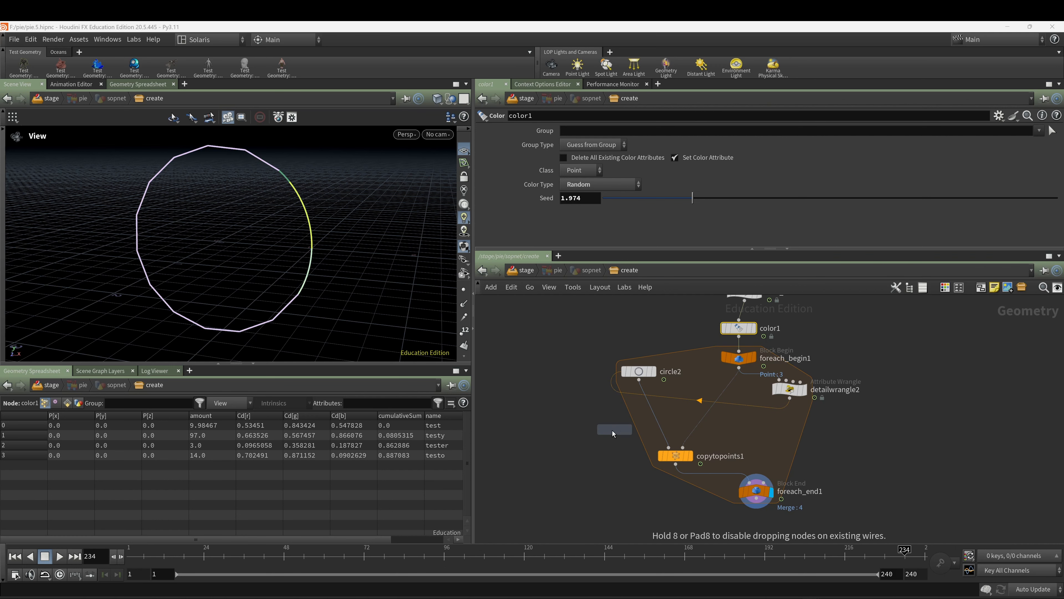
left_click(628, 426)
left_click_drag(628, 427, 656, 418)
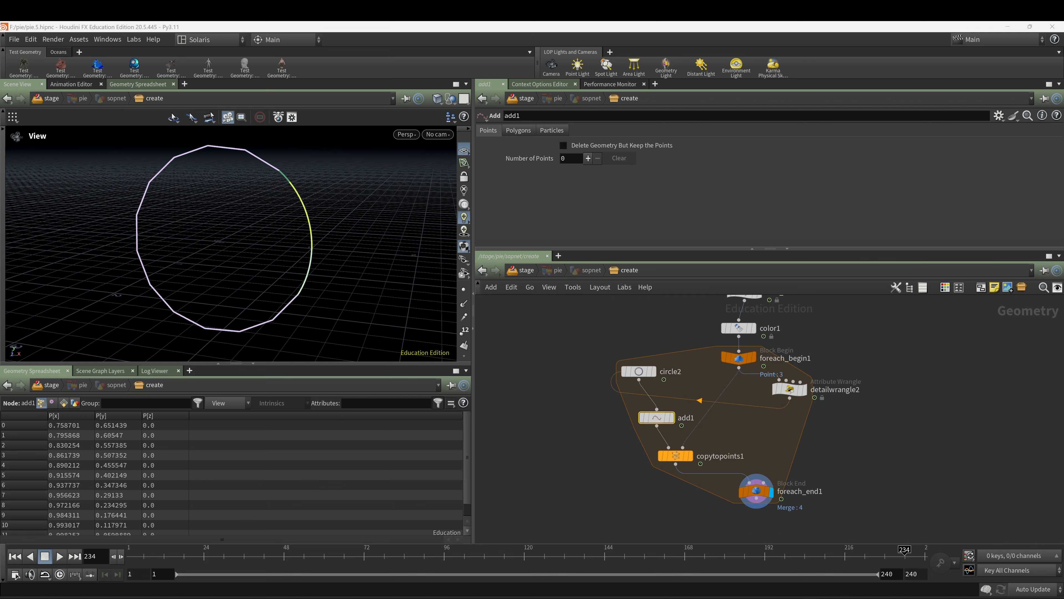
Add one point at the origin in add1 and create closed polygons by group from all points.
left_click(588, 159)
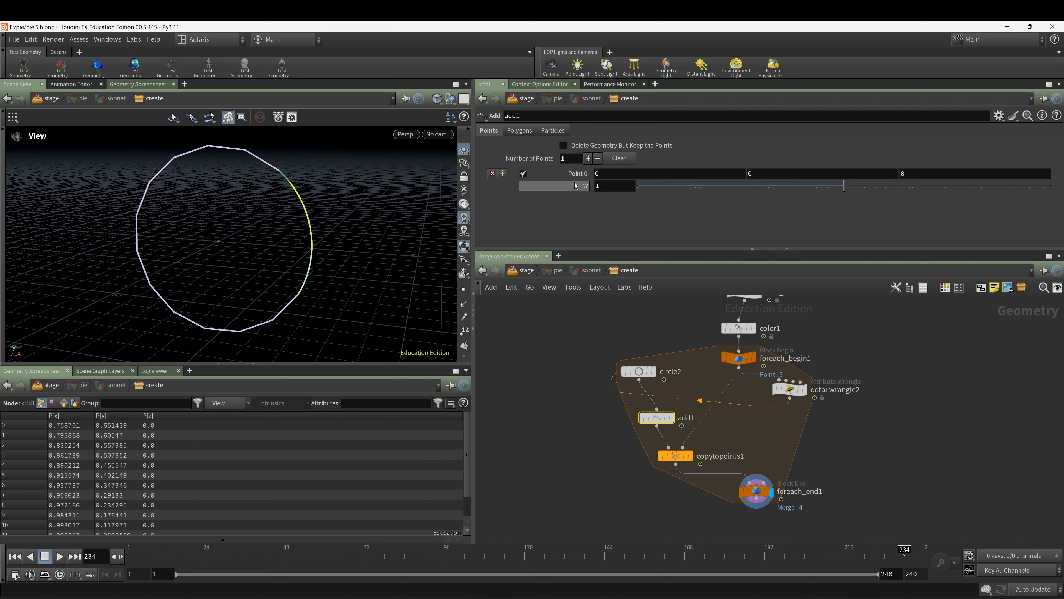
left_click(520, 130)
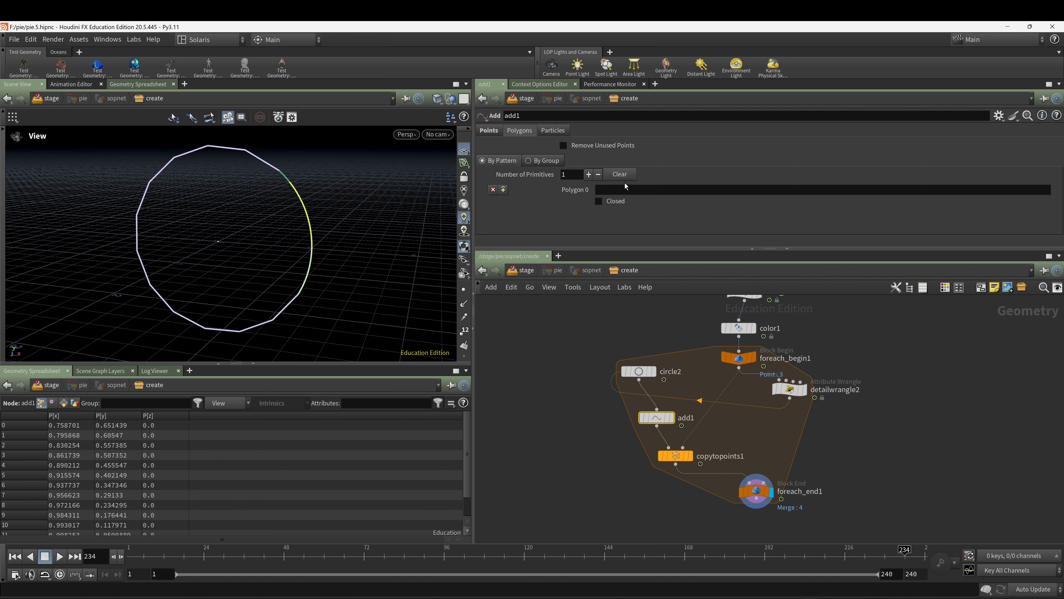
left_click(543, 160)
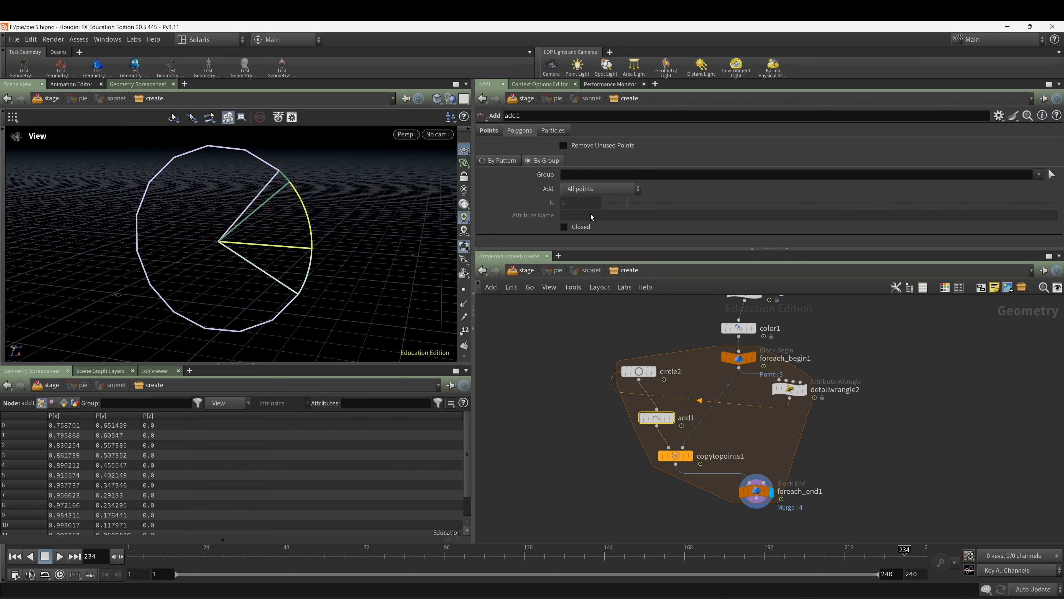
left_click(576, 228)
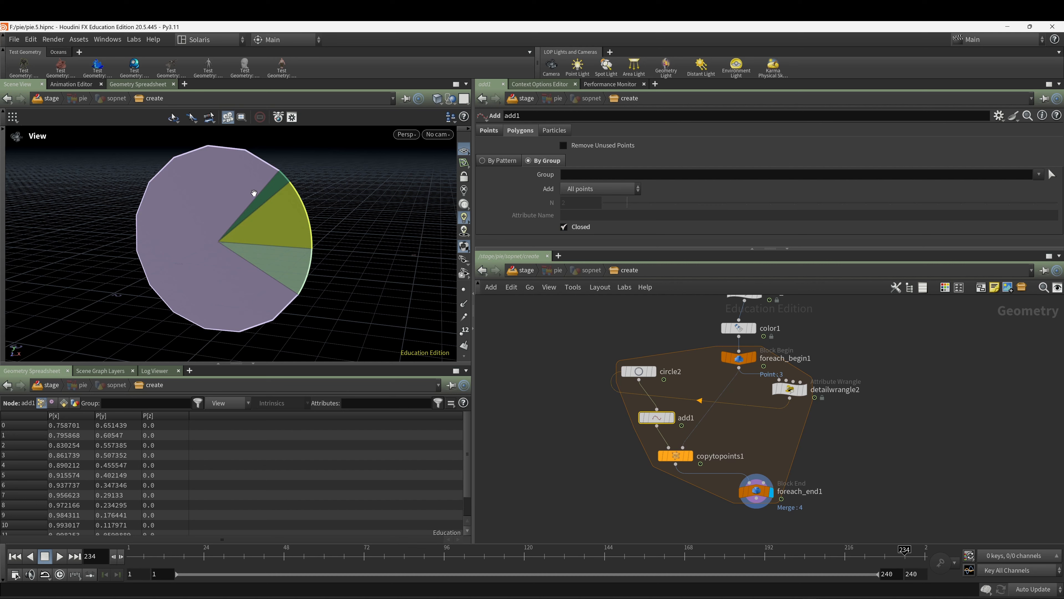
Scrub the timeline back to frame 1 and review the angle code in detailwrangle2, the cum_sum loop code and the add1 settings.
left_click_drag(174, 555, 55, 585)
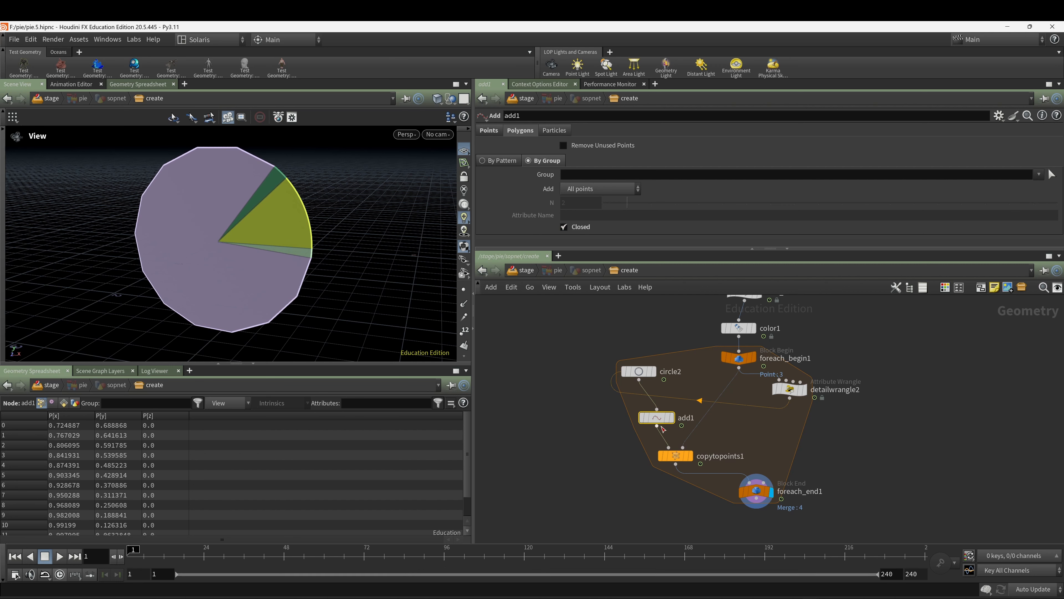
left_click(790, 390)
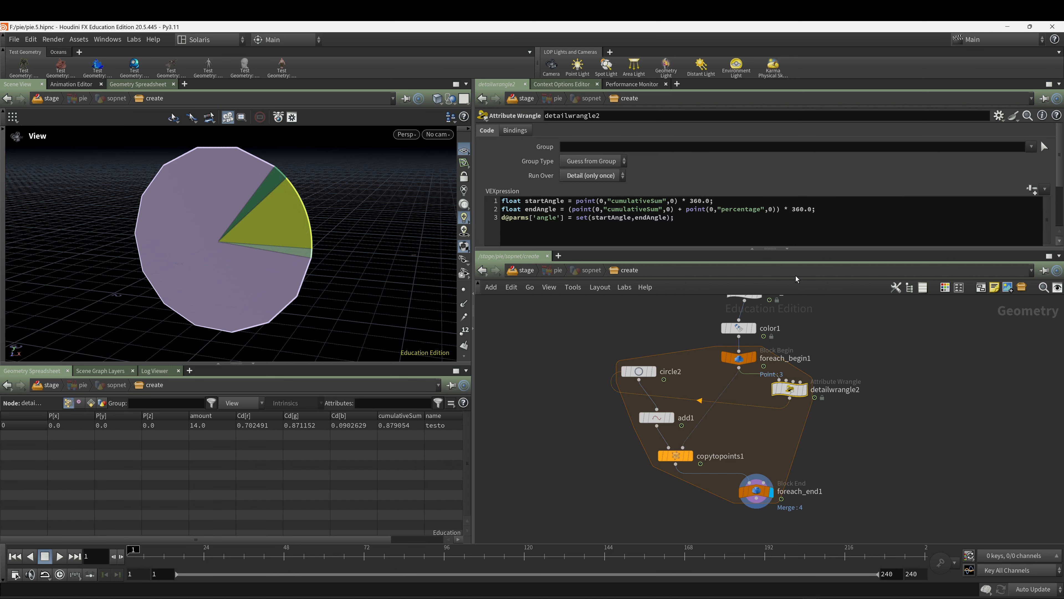
mouse_move(704, 375)
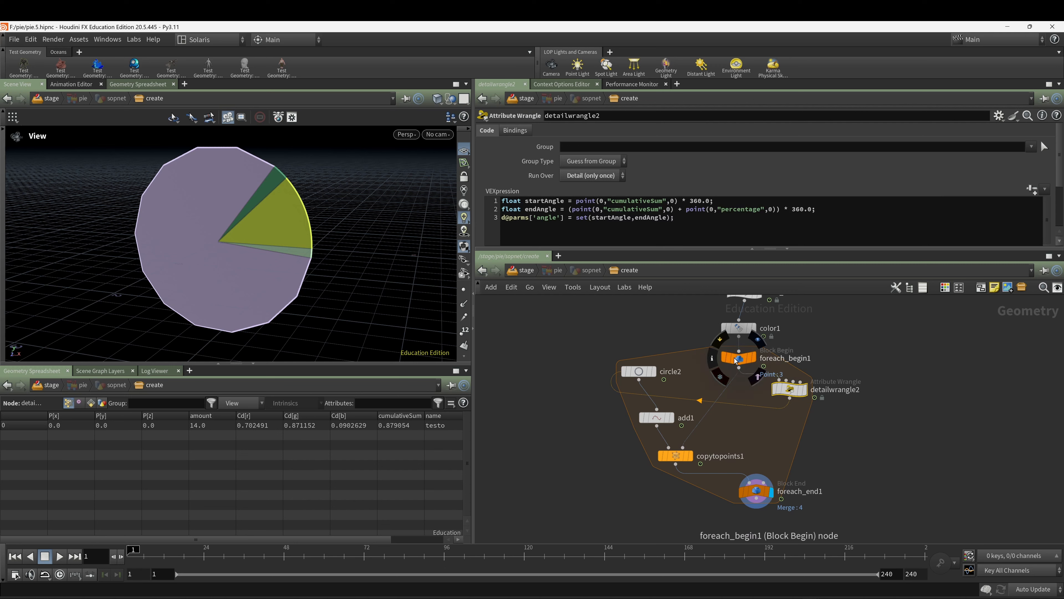
mouse_move(640, 374)
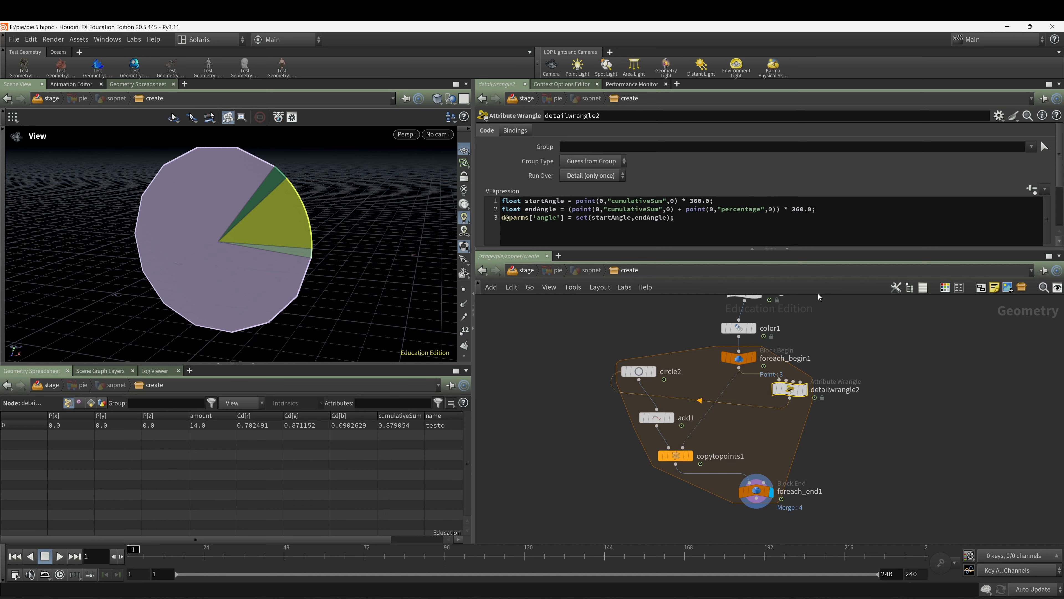
middle_click_drag(820, 324, 807, 356)
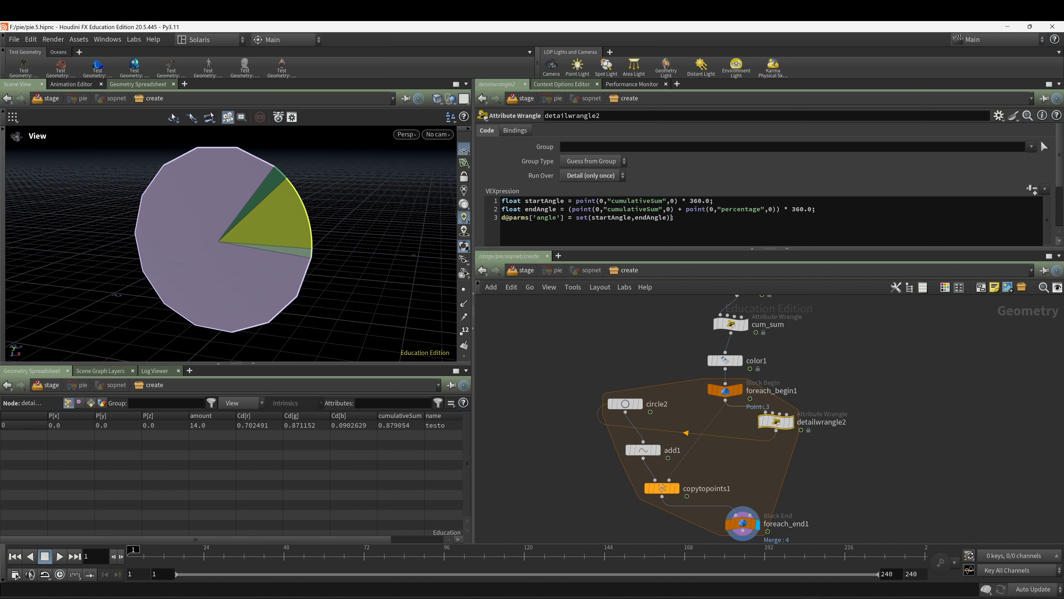
left_click(736, 323)
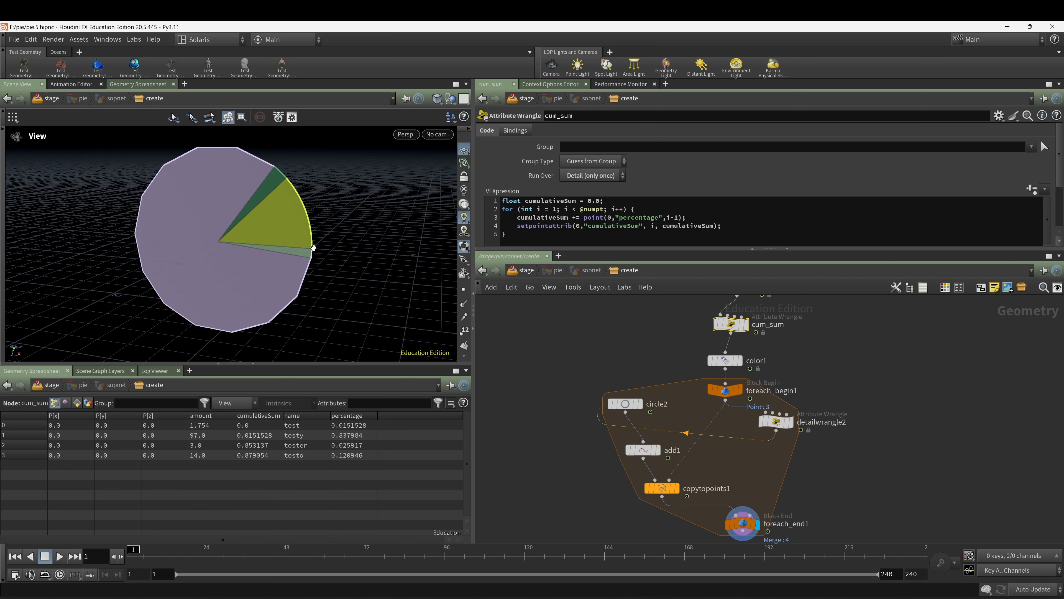
middle_click_drag(897, 471, 895, 441)
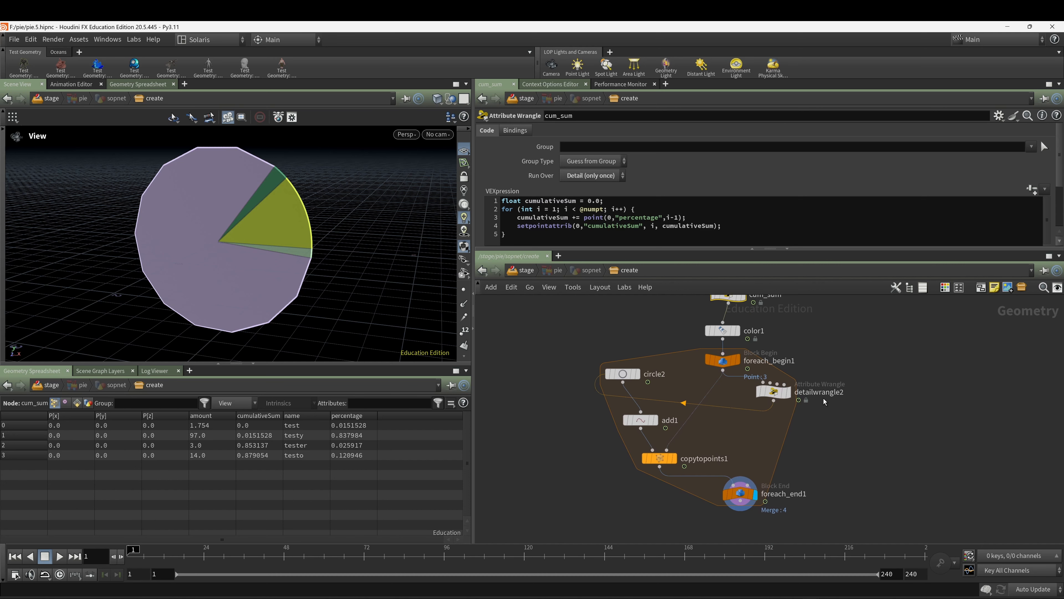
left_click(649, 423)
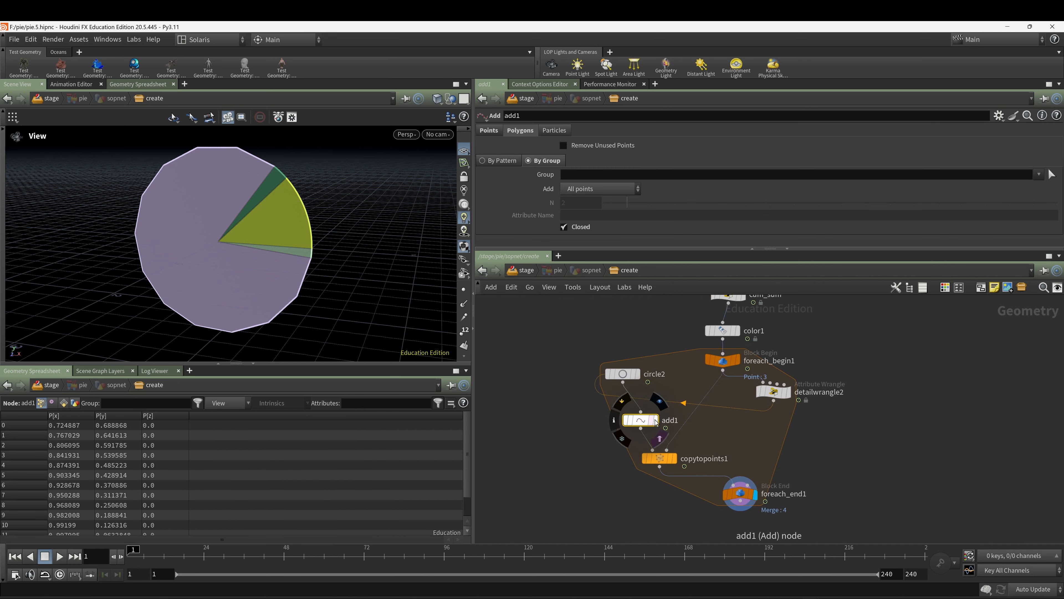
left_click(655, 420)
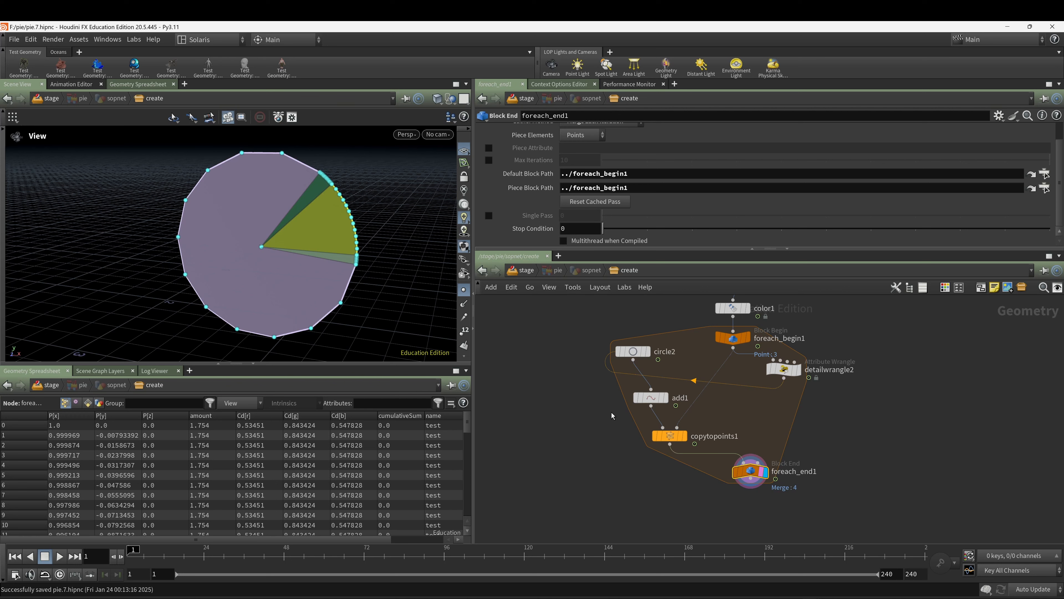
Make room above copytopoints1 and insert a PolyExtrude node on the wire between add1 and copytopoints1.
left_click_drag(611, 415, 755, 560)
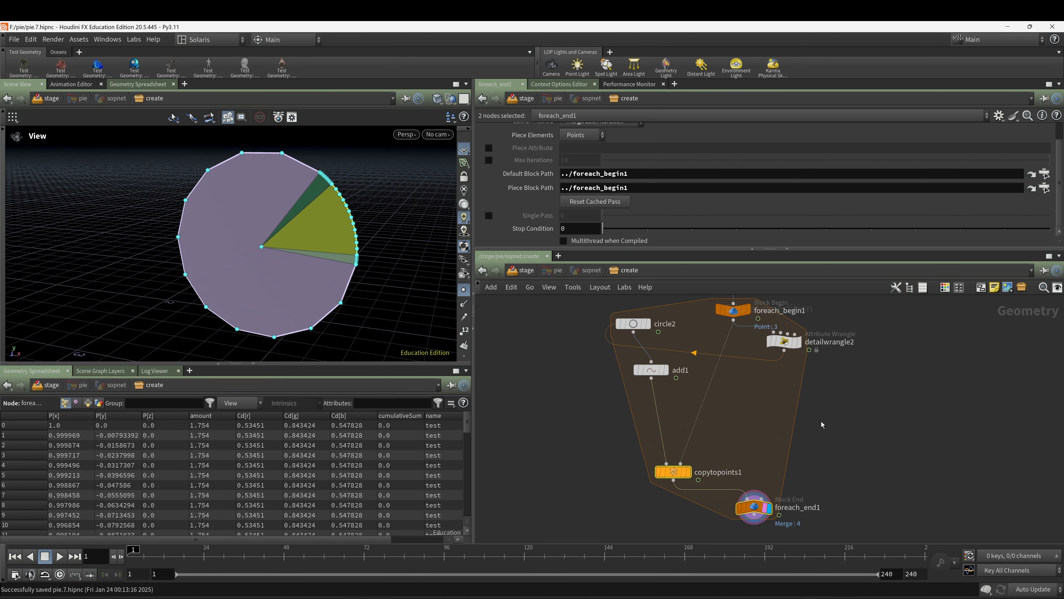
key("Tab")
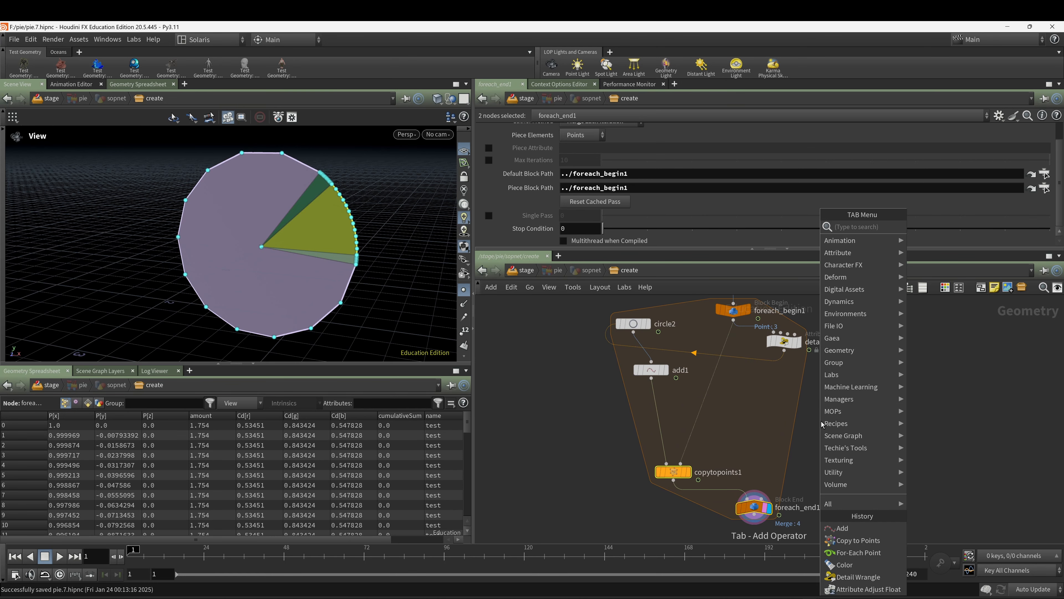
type("poly")
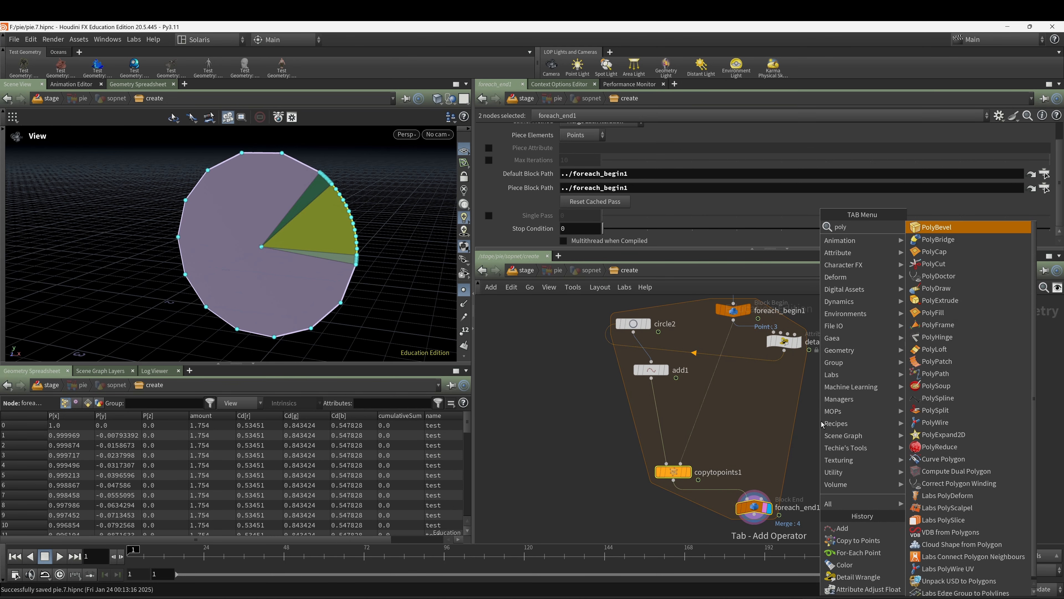
left_click(945, 300)
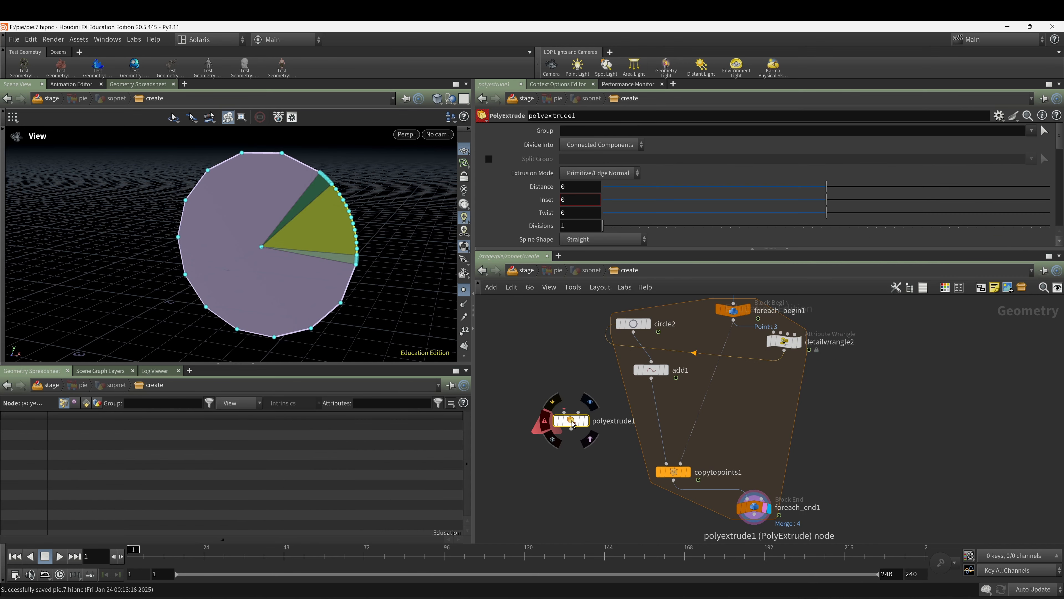
left_click(662, 414)
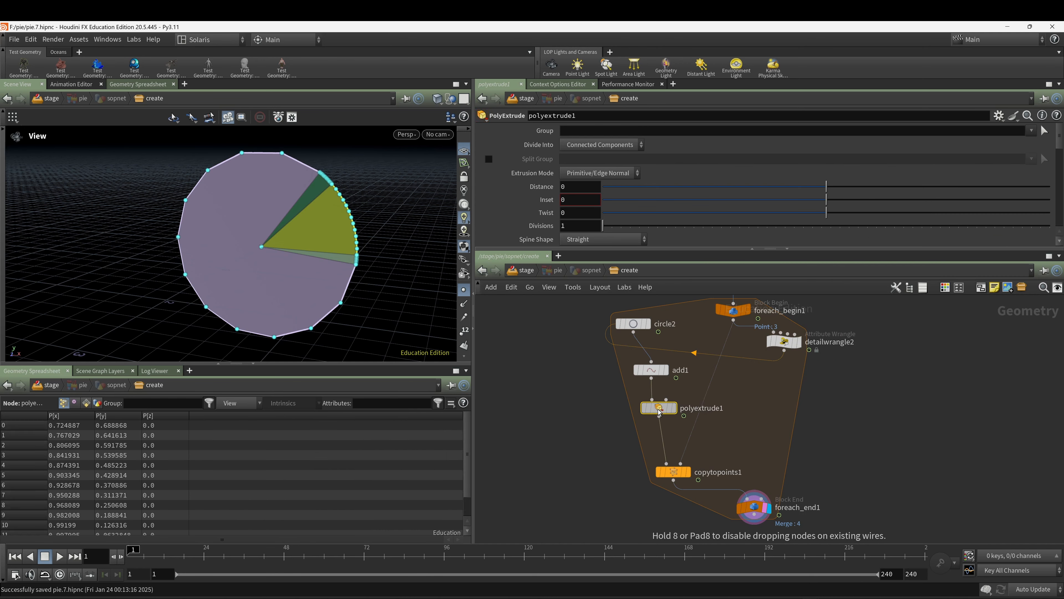
Set the extrusion distance of polyextrude1 to 0.764 to give the pie segments thickness.
left_click_drag(867, 187, 998, 193)
scroll(302, 232, "down", 4)
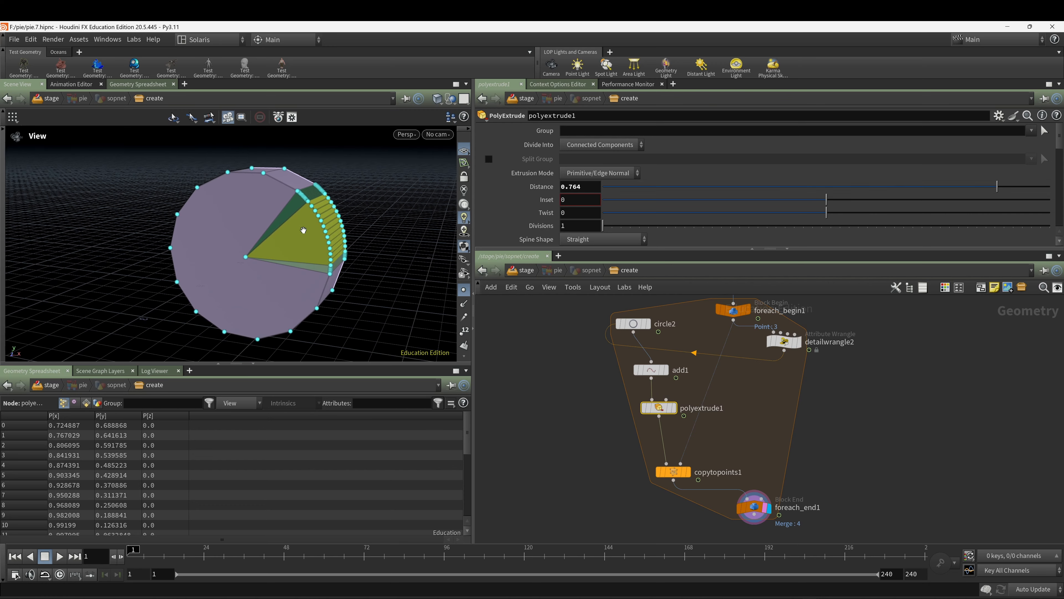
mouse_move(305, 232)
left_mouse_down()
mouse_move(313, 243)
mouse_move(265, 246)
mouse_move(318, 235)
left_mouse_up()
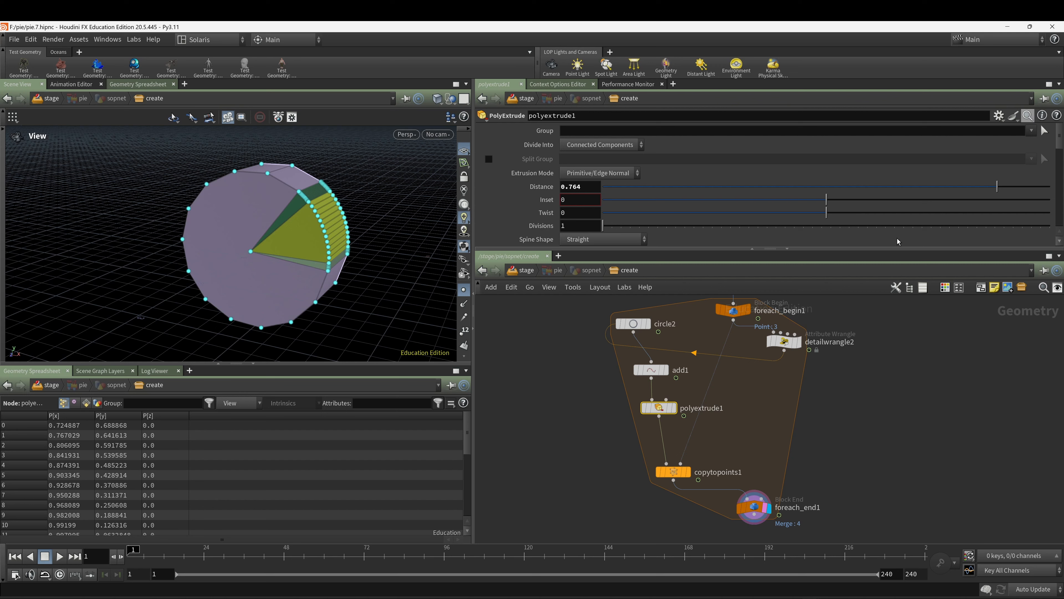
Enable the extrudeFront front group and the extrudeSide side group as outputs of polyextrude1.
scroll(727, 209, "down", 5)
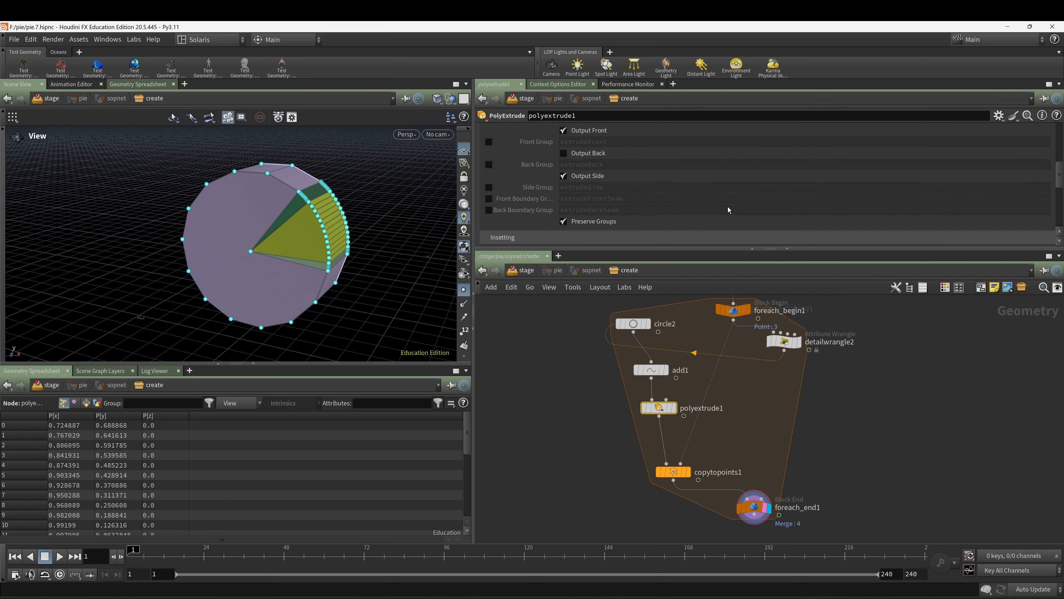
scroll(662, 195, "up", 2)
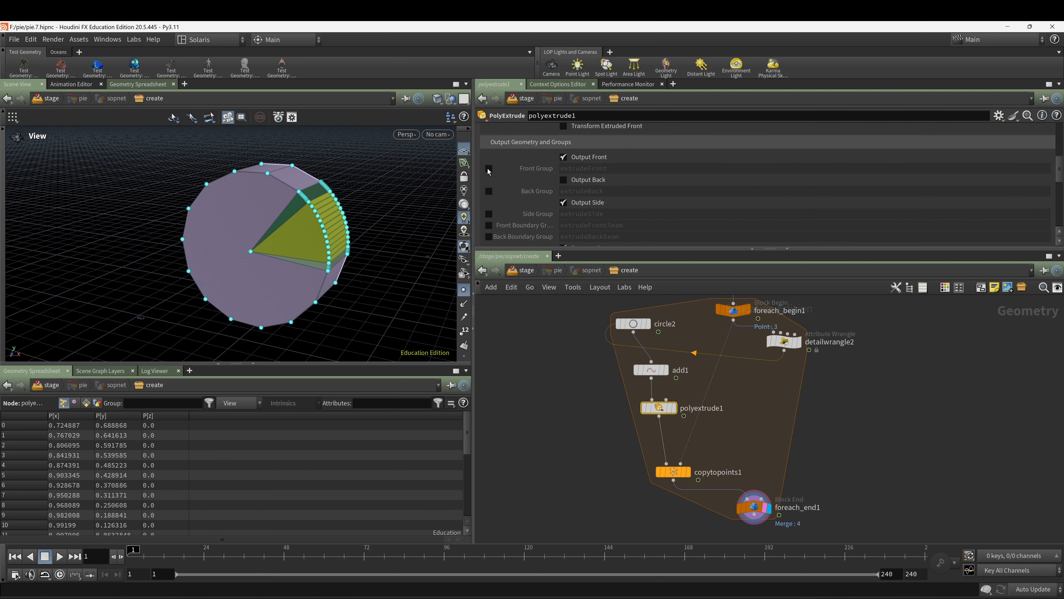
left_click(490, 169)
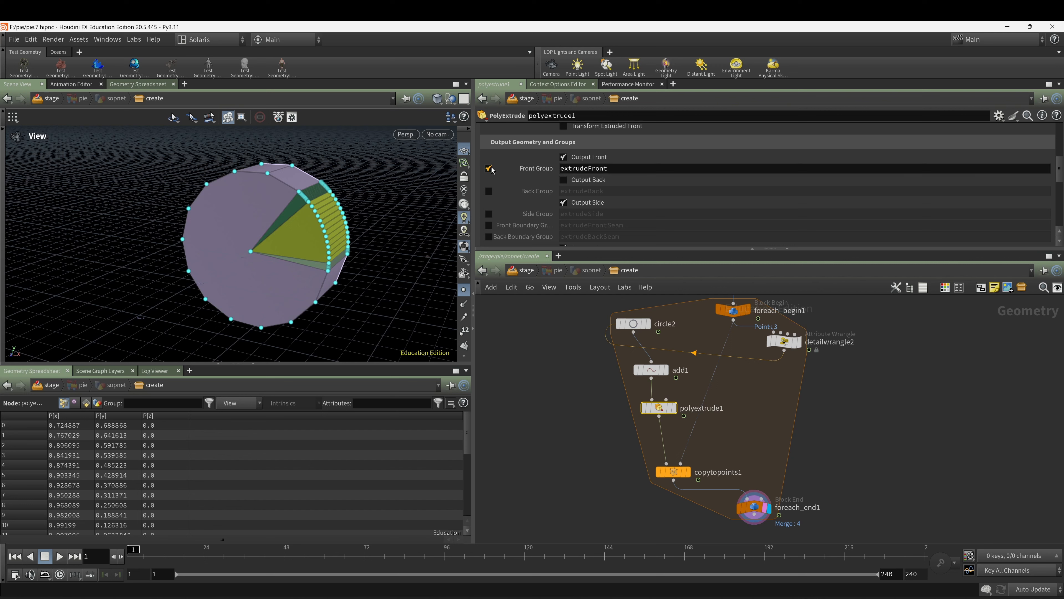
left_click(489, 214)
Insert a Blast node on the wire between polyextrude1 and copytopoints1.
middle_click_drag(585, 374, 592, 364)
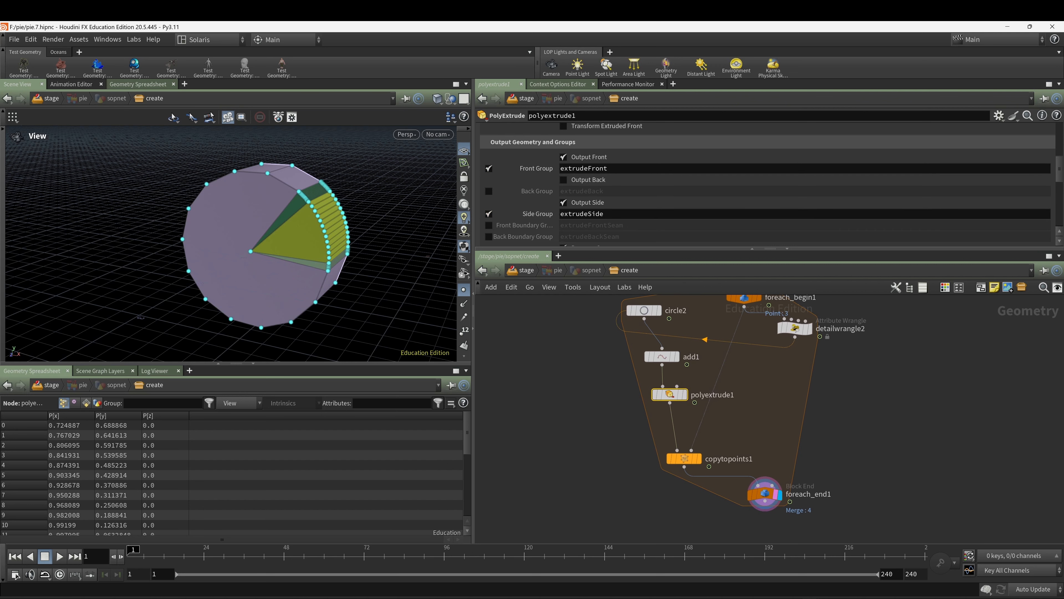
scroll(585, 442, "up", 2)
key("Tab")
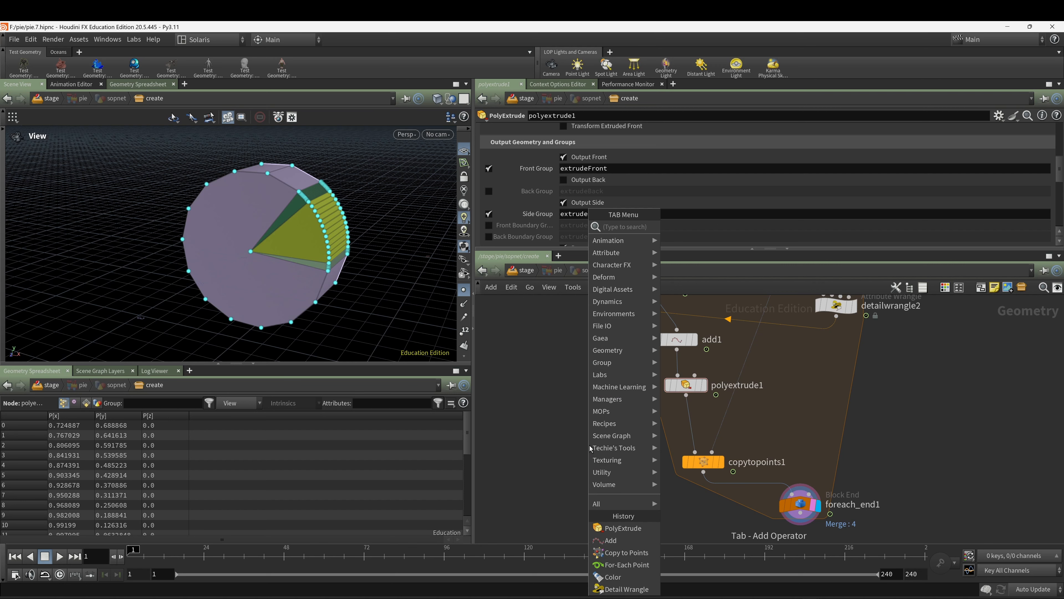
type("blast")
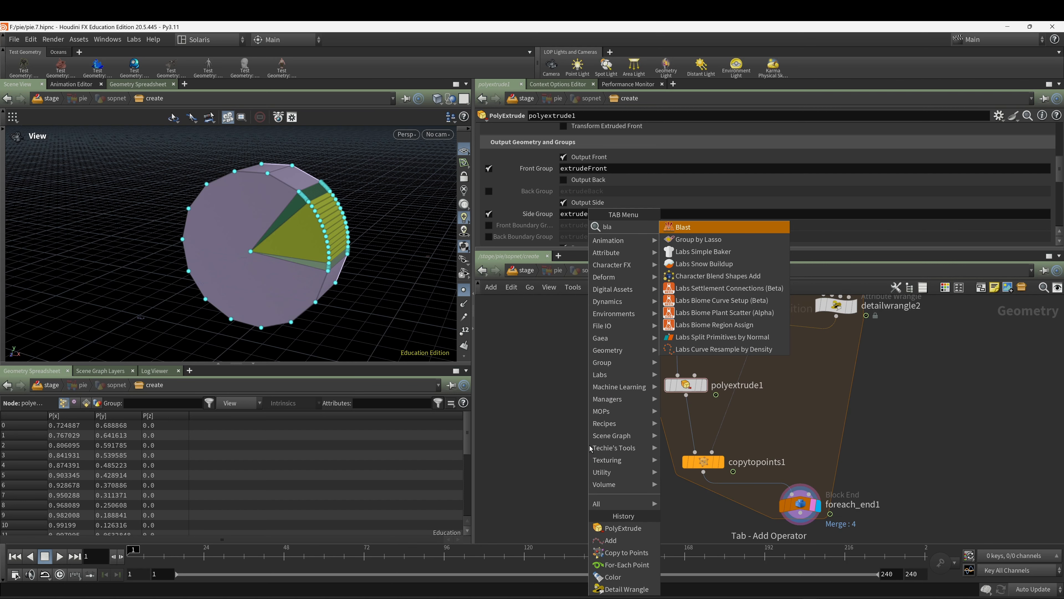
left_click(676, 230)
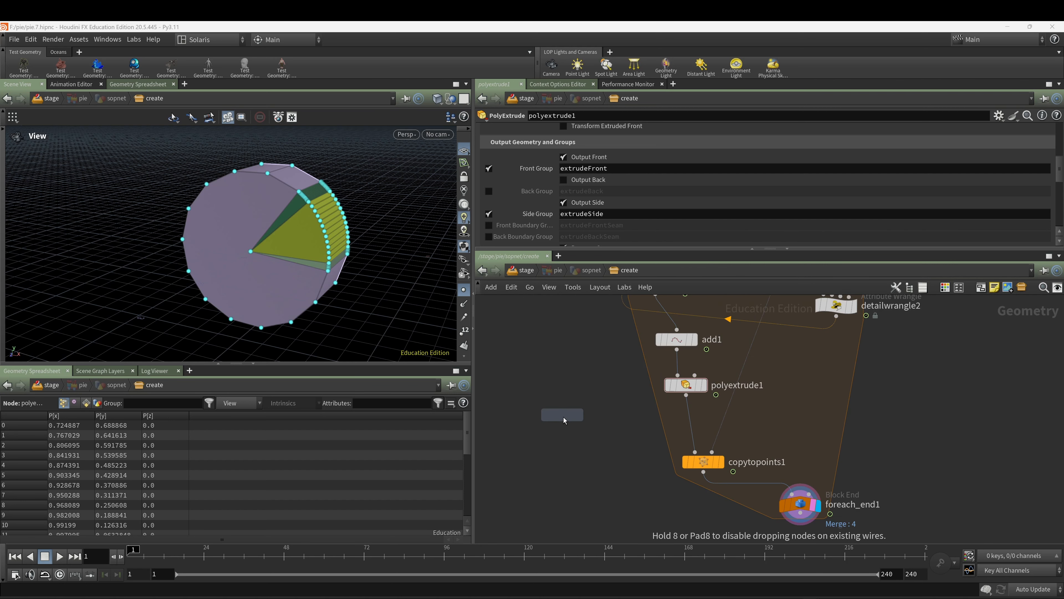
left_click(575, 418)
left_click_drag(580, 420, 698, 430)
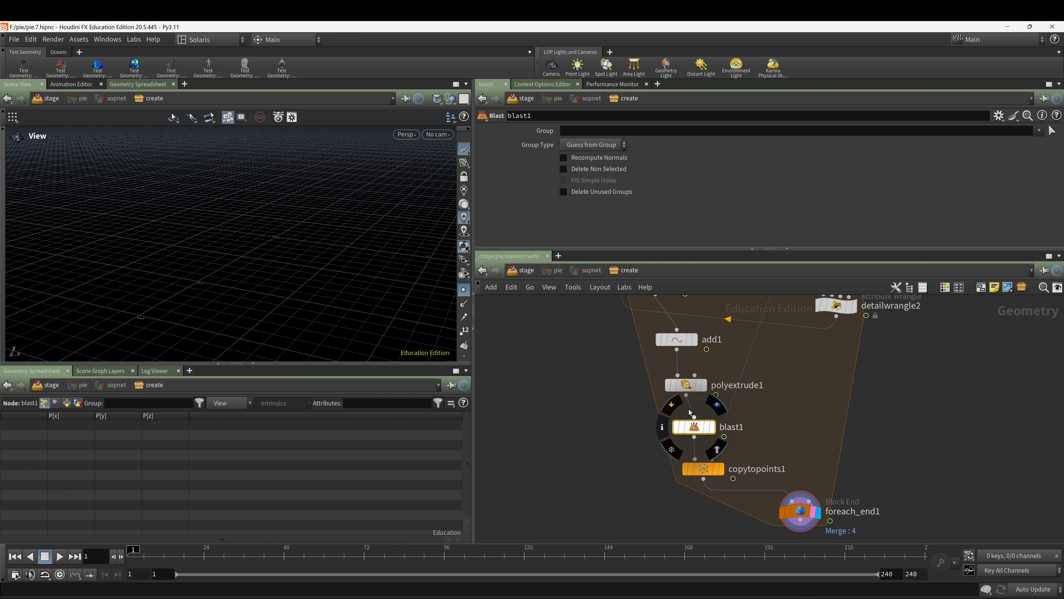
Set blast1's group to extrudeFront and extrudeSide and make it delete the non-selected geometry.
left_click(1039, 131)
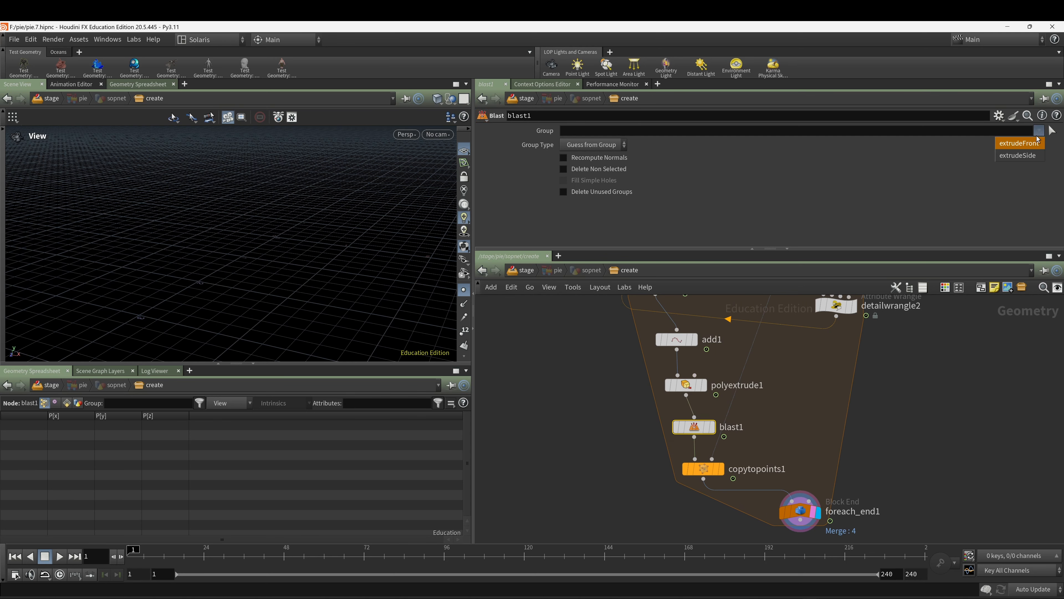
left_click(1035, 143)
left_click(1039, 130)
left_click(1013, 156)
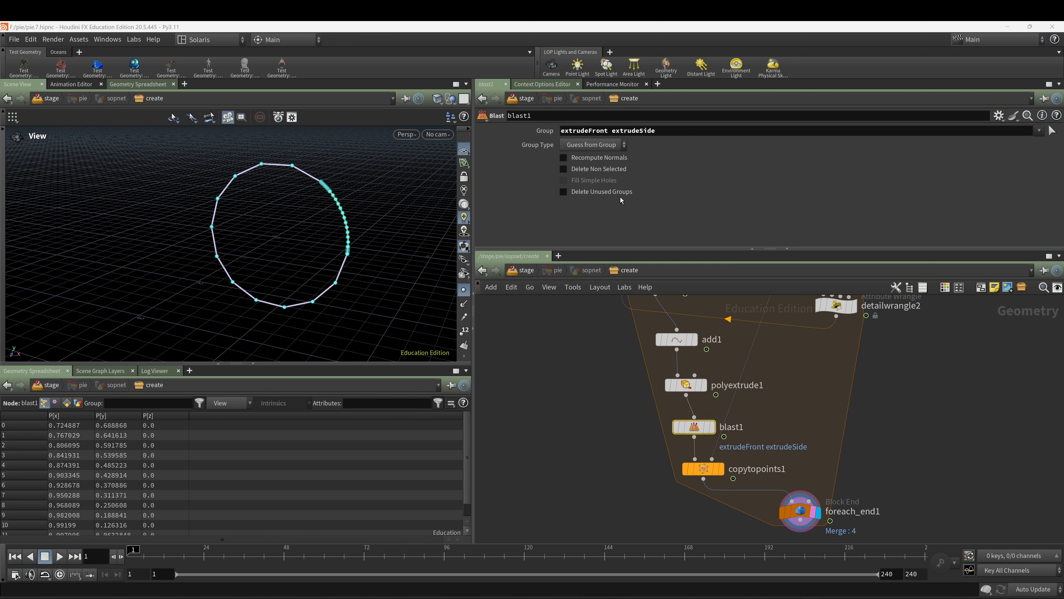
left_click(592, 169)
Move copytopoints1 and foreach_end1 down and insert a PolyBevel node between blast1 and copytopoints1.
middle_click_drag(628, 444, 638, 409)
left_click_drag(654, 415, 842, 501)
left_click_drag(713, 433, 704, 485)
mouse_move(627, 421)
middle_mouse_down()
mouse_move(610, 392)
mouse_move(609, 410)
middle_mouse_up()
key("Tab")
type("poly")
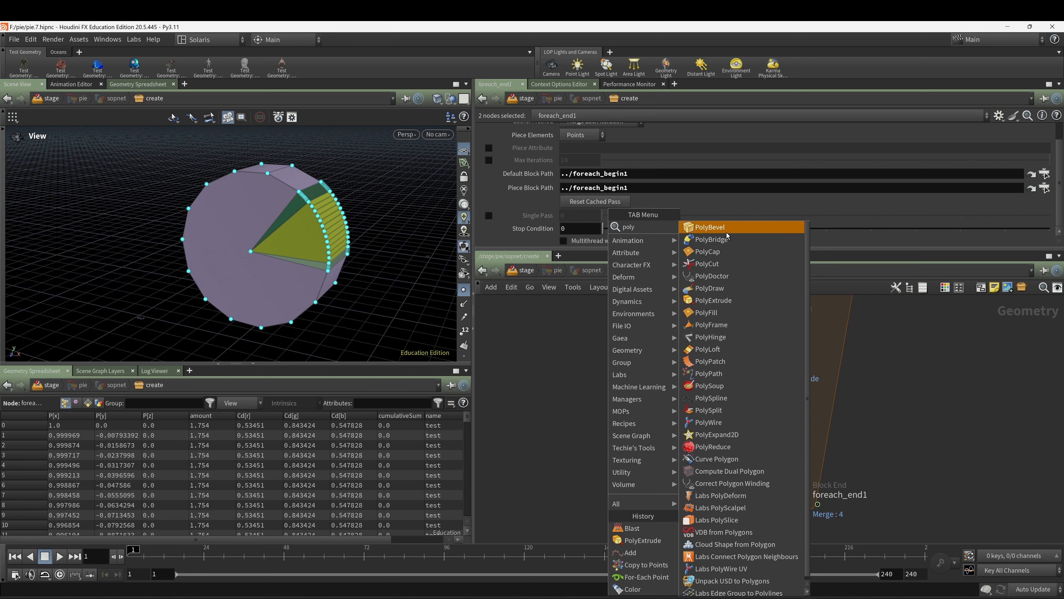
left_click(712, 228)
left_click(625, 439)
left_click_drag(625, 438, 683, 402)
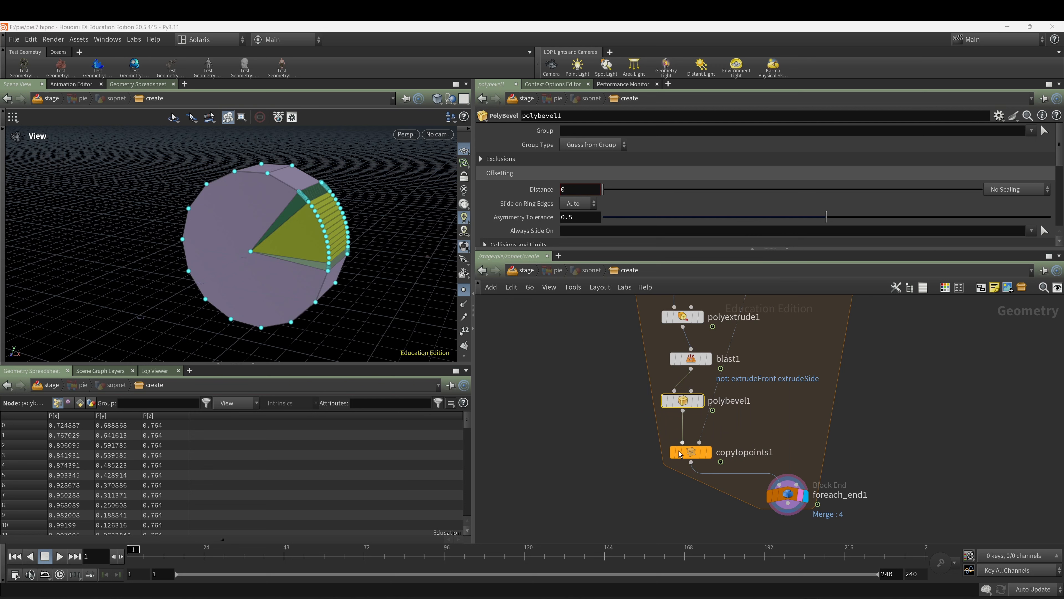
Bevel the extrudeFront group in polybevel1 with a distance of 0.1278 and 9 round fillet divisions.
left_click(1032, 132)
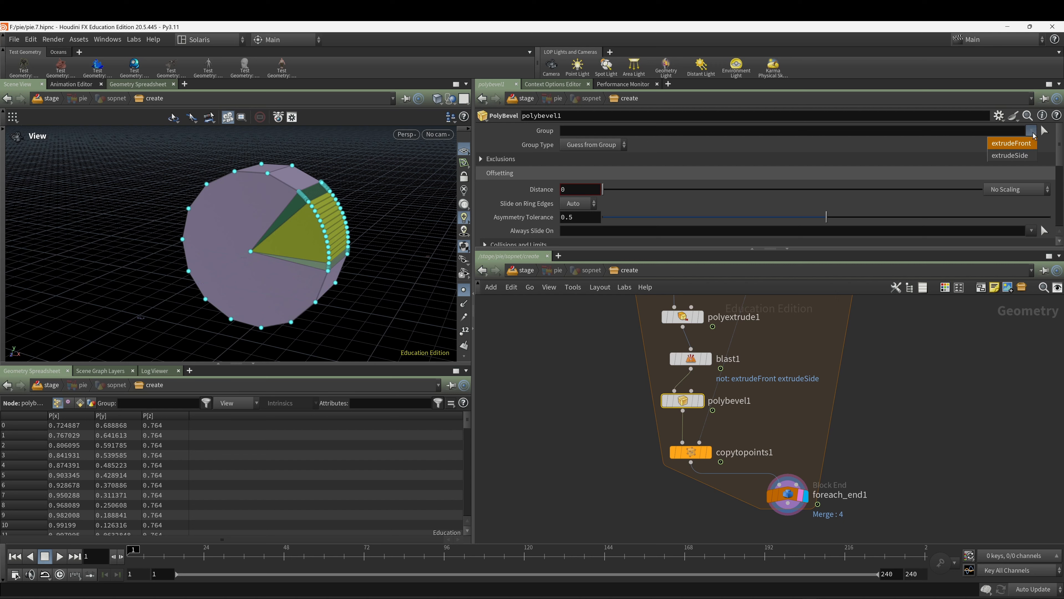
left_click(1022, 143)
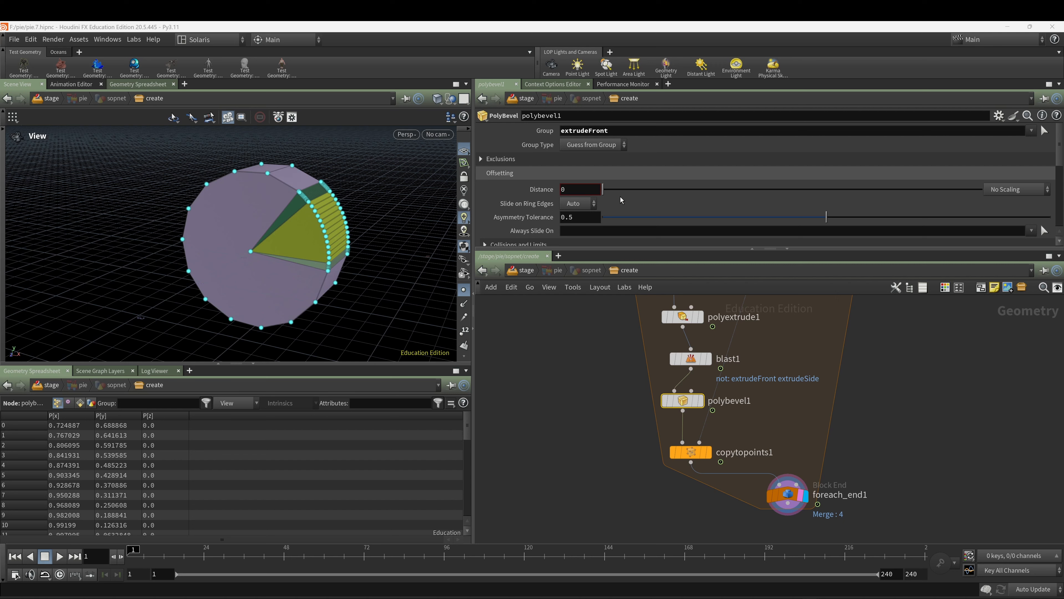
left_click_drag(622, 196, 651, 192)
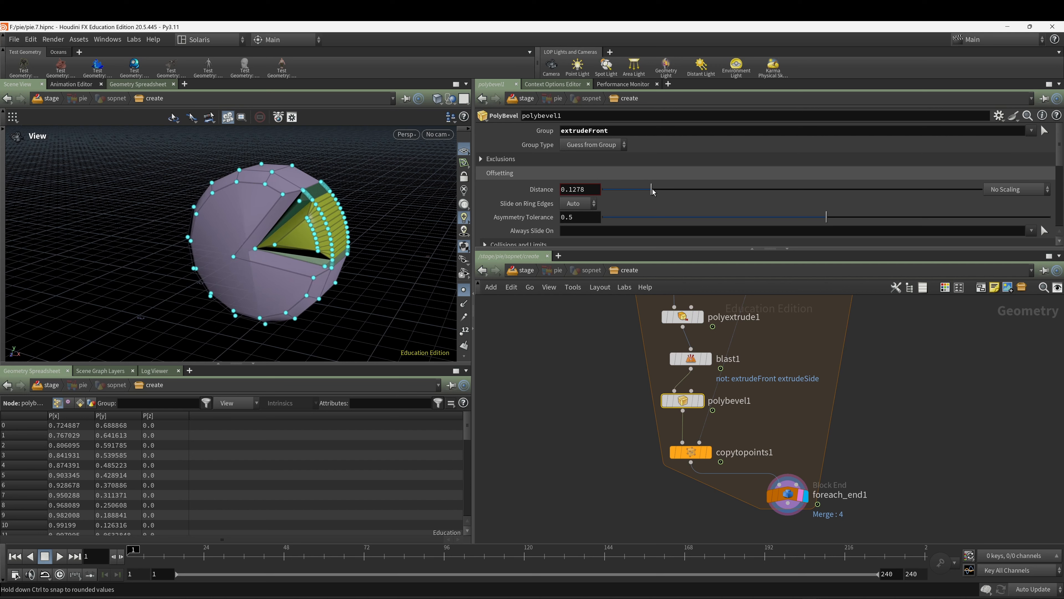
scroll(657, 219, "down", 4)
scroll(657, 219, "down", 1)
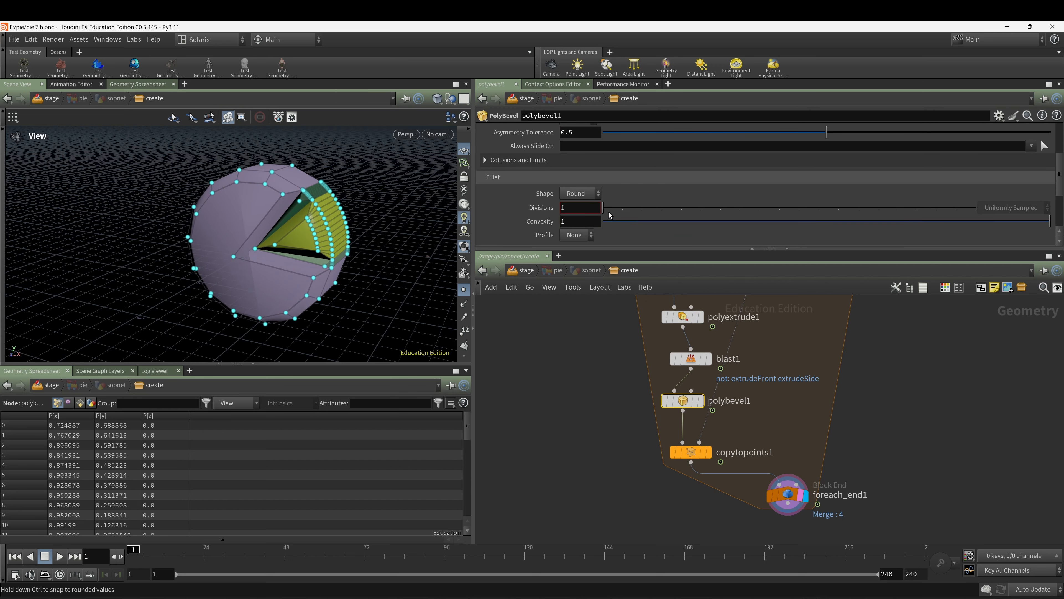
left_click_drag(608, 212, 762, 211)
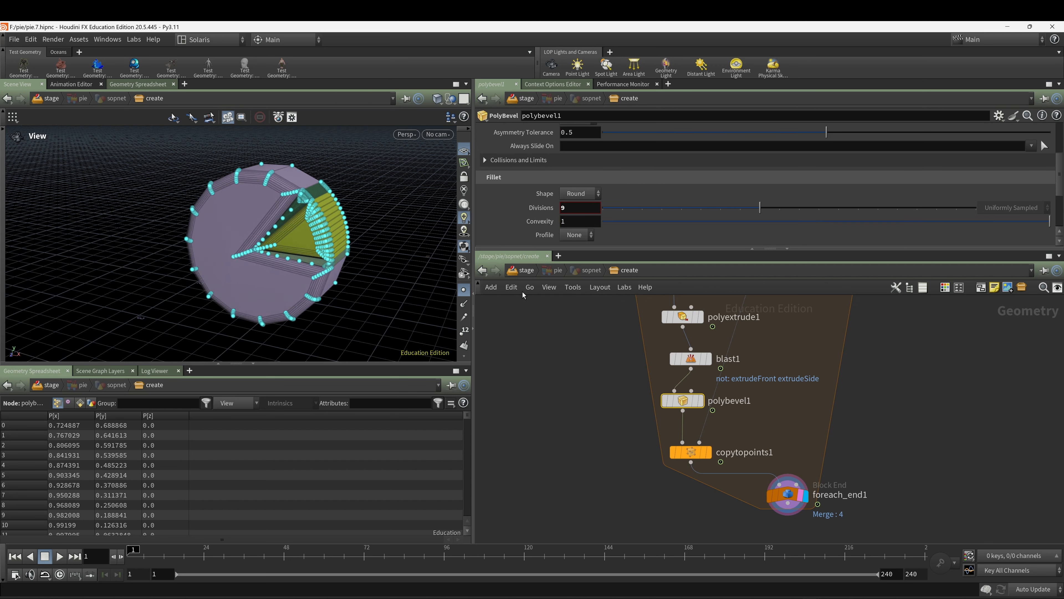
Reduce the bevel distance of polybevel1 to 0.0197.
left_click_drag(359, 284, 293, 243)
scroll(795, 159, "up", 1)
scroll(794, 159, "up", 1)
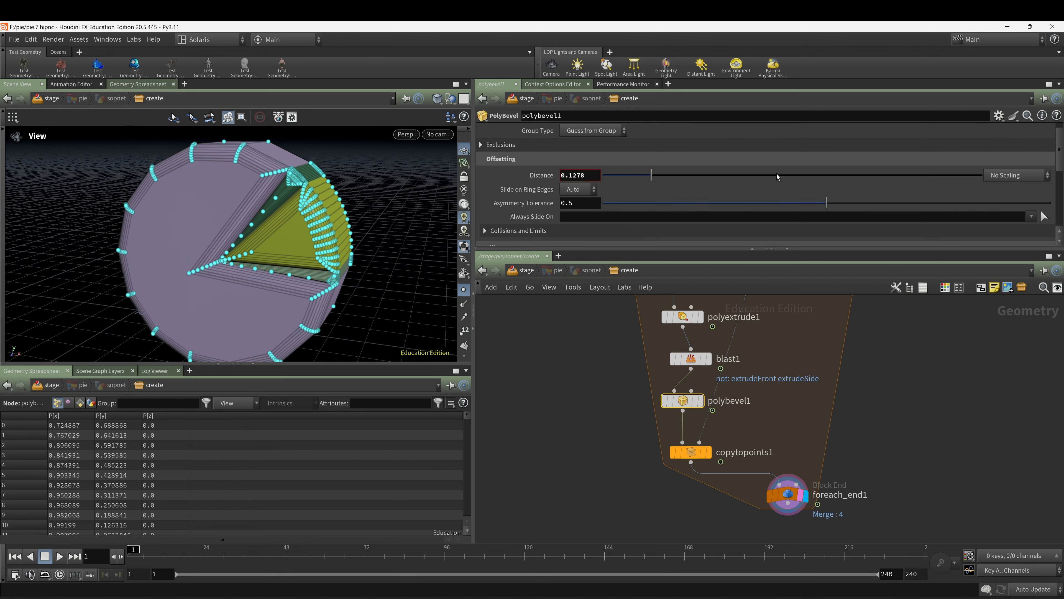
left_click_drag(652, 179, 610, 193)
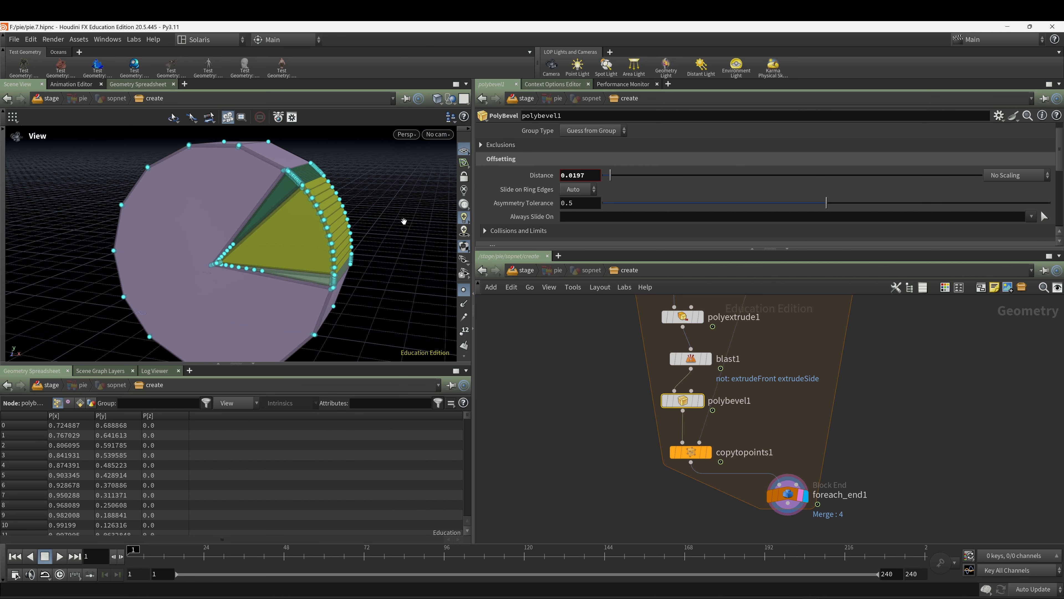
Add the line d@parms['divs'] = (endAngle-startAngle)/6; to detailwrangle2's VEX code, separated from the angle line by a blank line.
right_click_drag(352, 218, 373, 197)
scroll(885, 313, "down", 3)
middle_click_drag(885, 312, 838, 436)
scroll(838, 436, "up", 1)
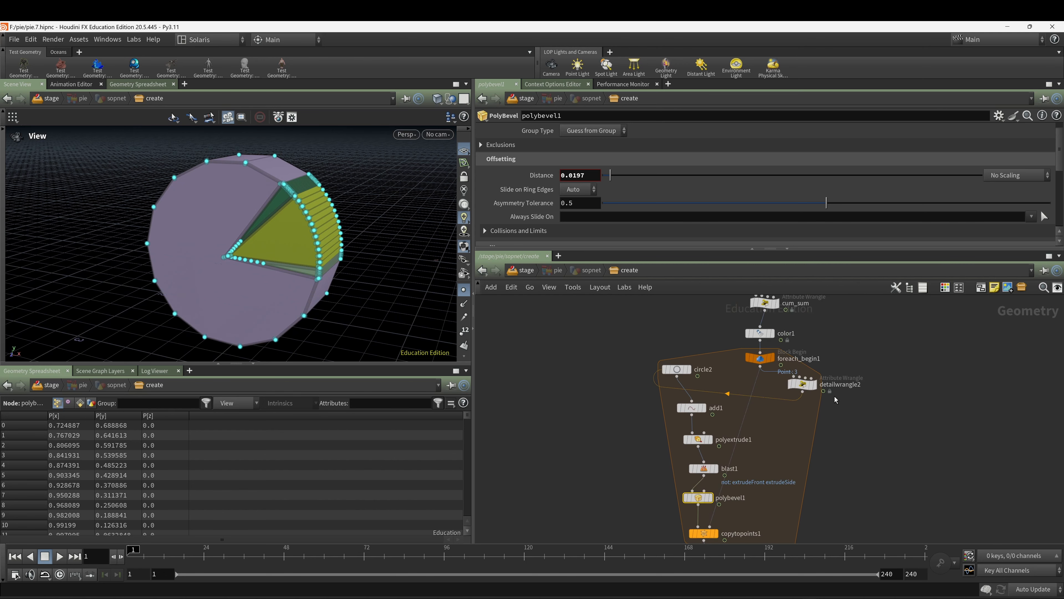
left_click(802, 386)
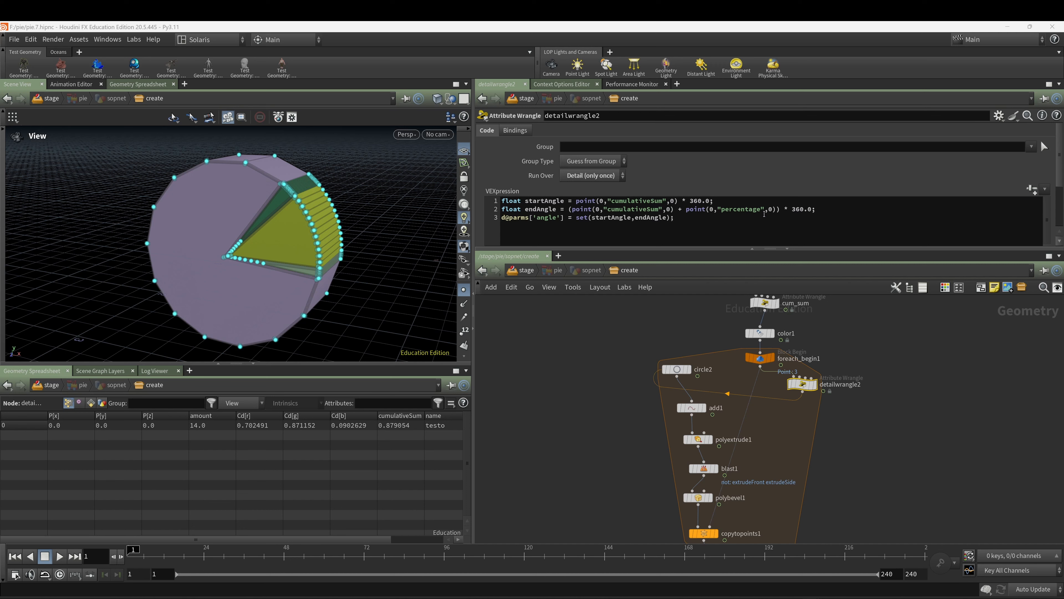
left_click(625, 237)
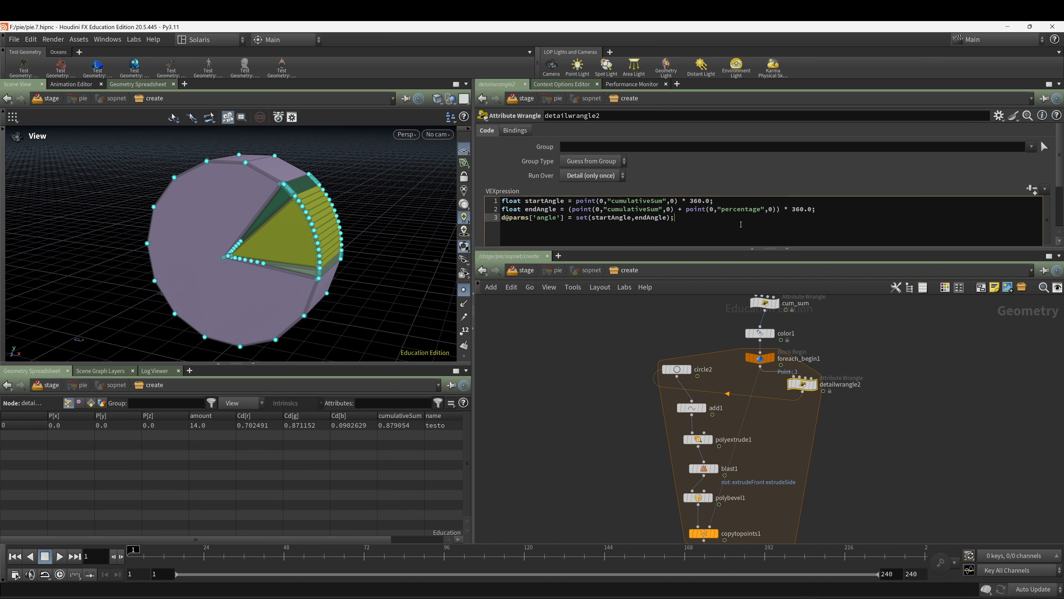
key("Return")
type("d@parms['divs'] = (endAngle-startAngle)/6;")
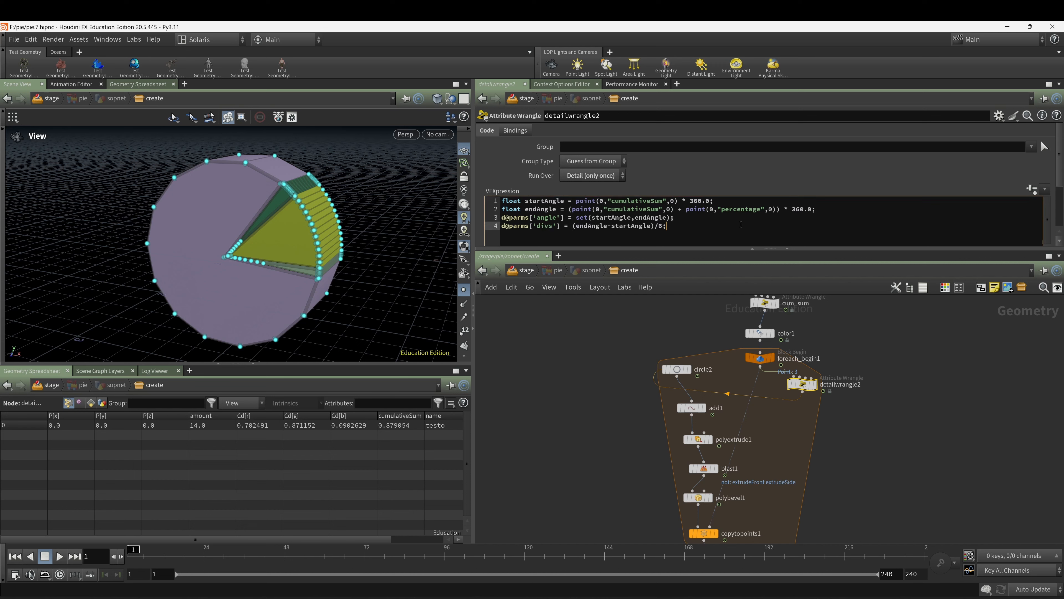
left_click(708, 221)
key("Return")
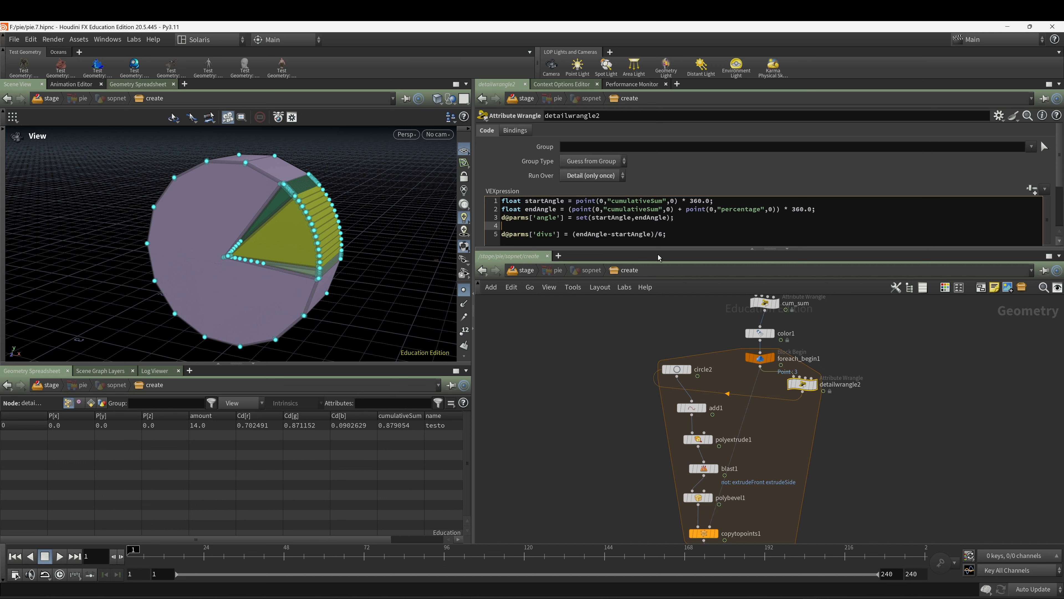
left_click_drag(661, 252, 660, 275)
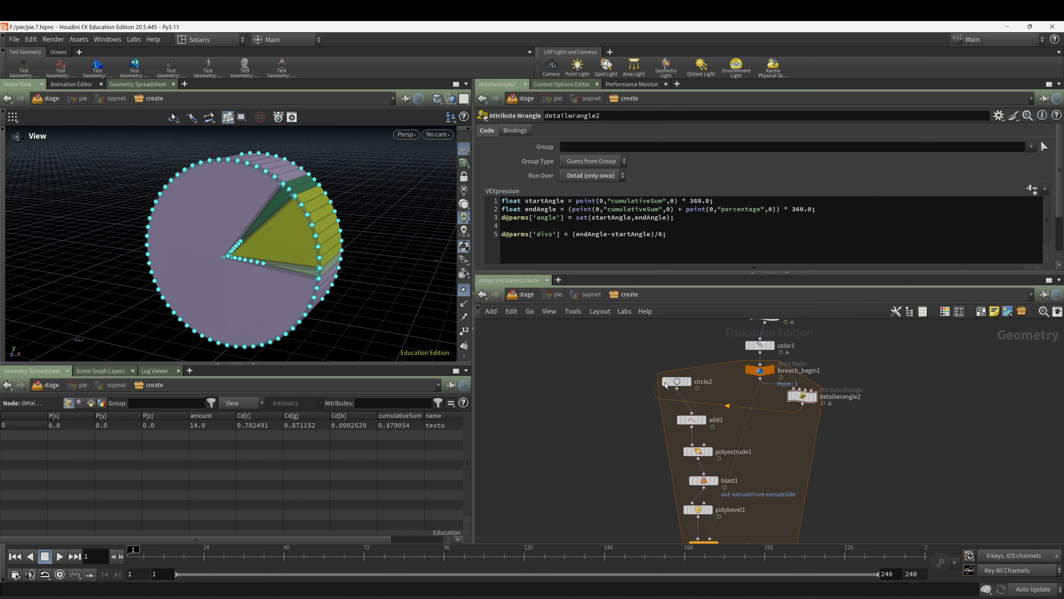
Select circle2, hide the point markers and switch the viewport shading to Smooth Shaded.
left_click(678, 382)
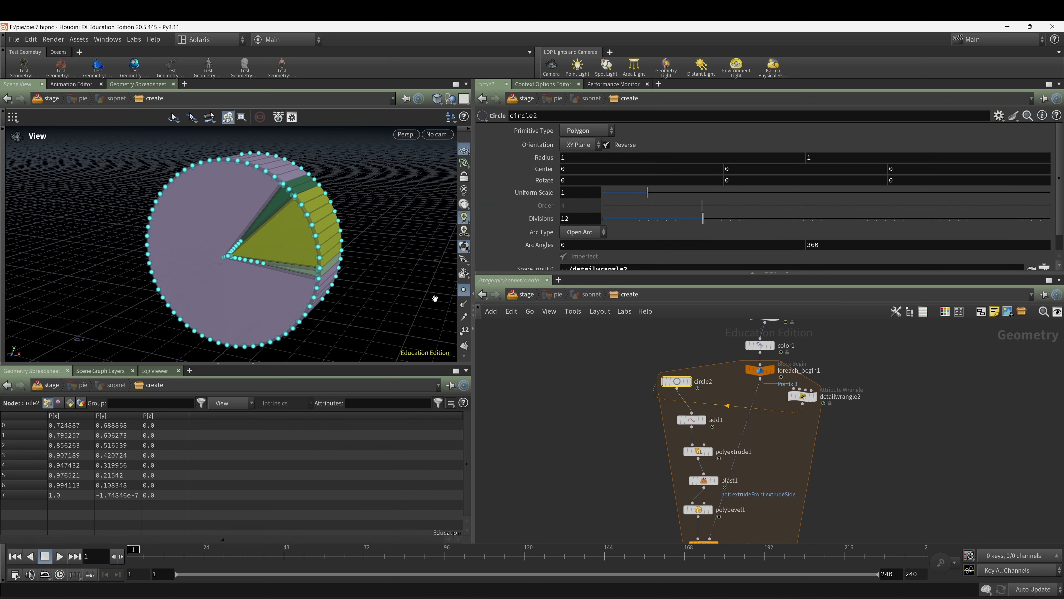
left_click(463, 293)
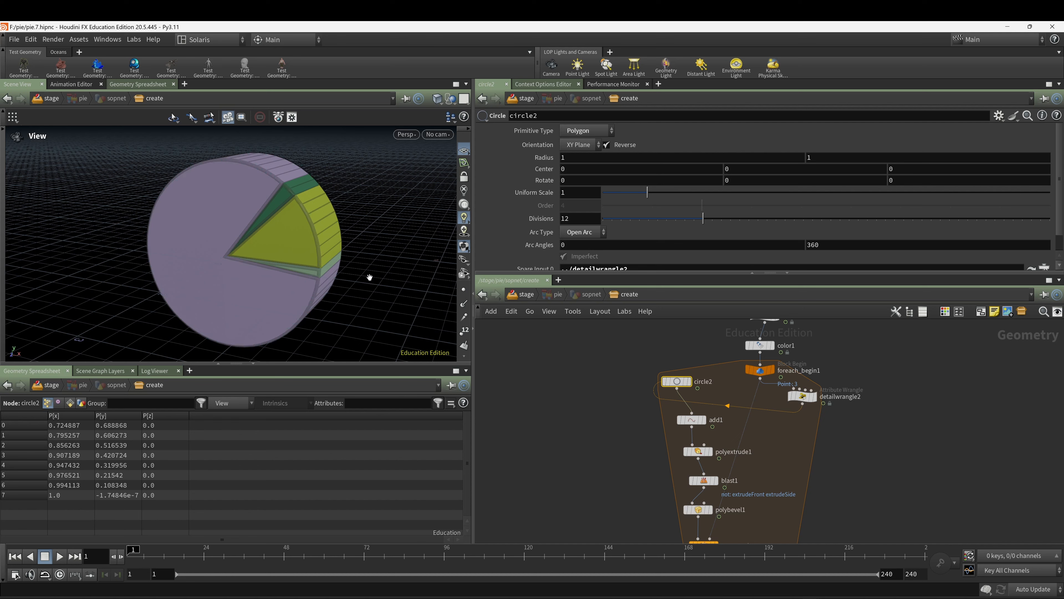
left_click(436, 100)
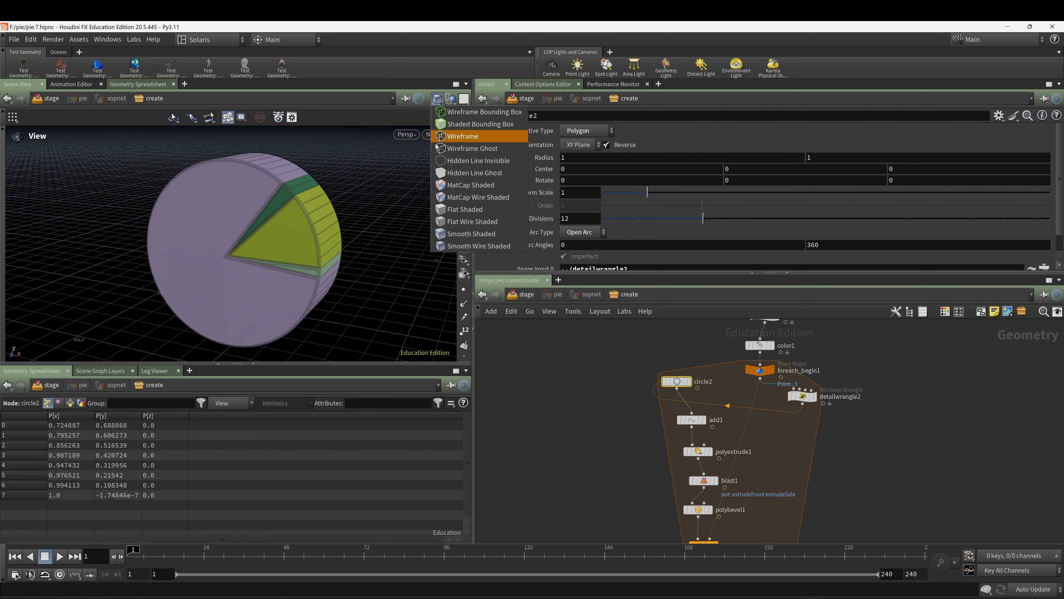
left_click(448, 229)
left_click_drag(385, 241, 322, 266)
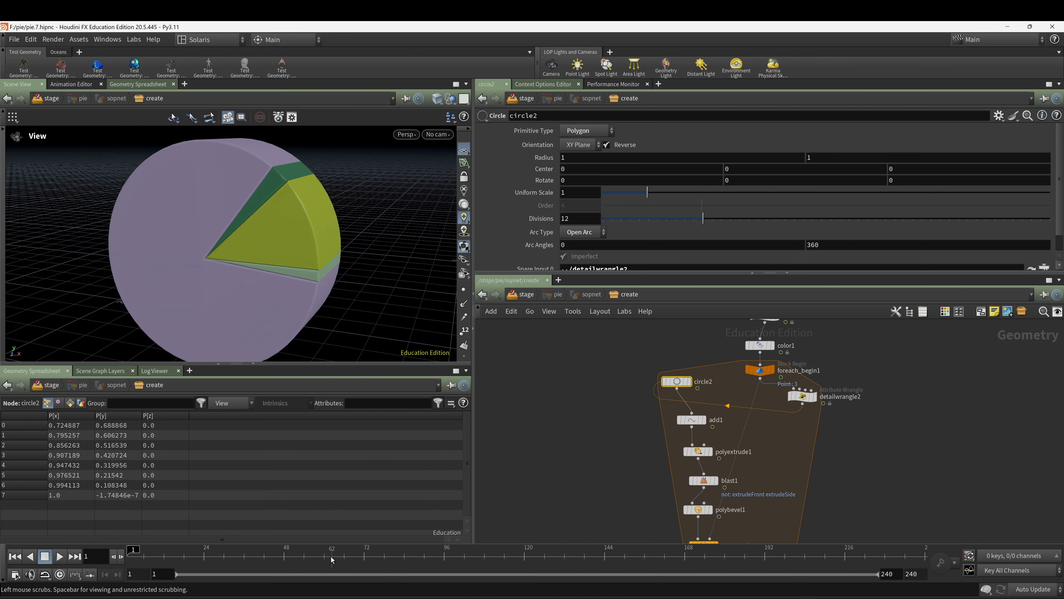
Scrub the timeline up to frame 195 to check how the pie segments animate.
left_click_drag(240, 557, 186, 594)
left_click_drag(190, 556, 775, 556)
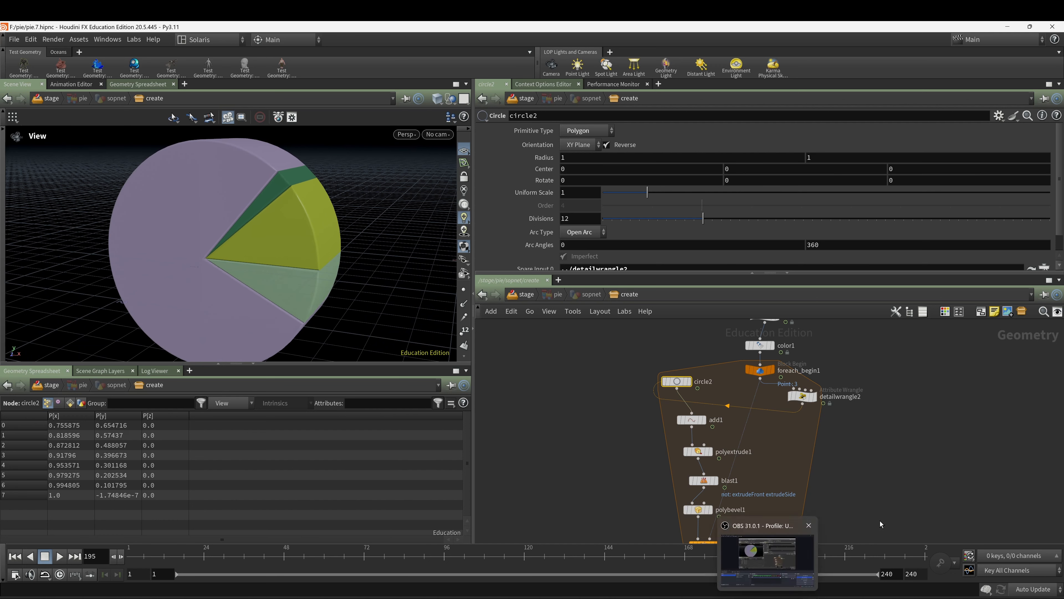
middle_click_drag(874, 503, 813, 406)
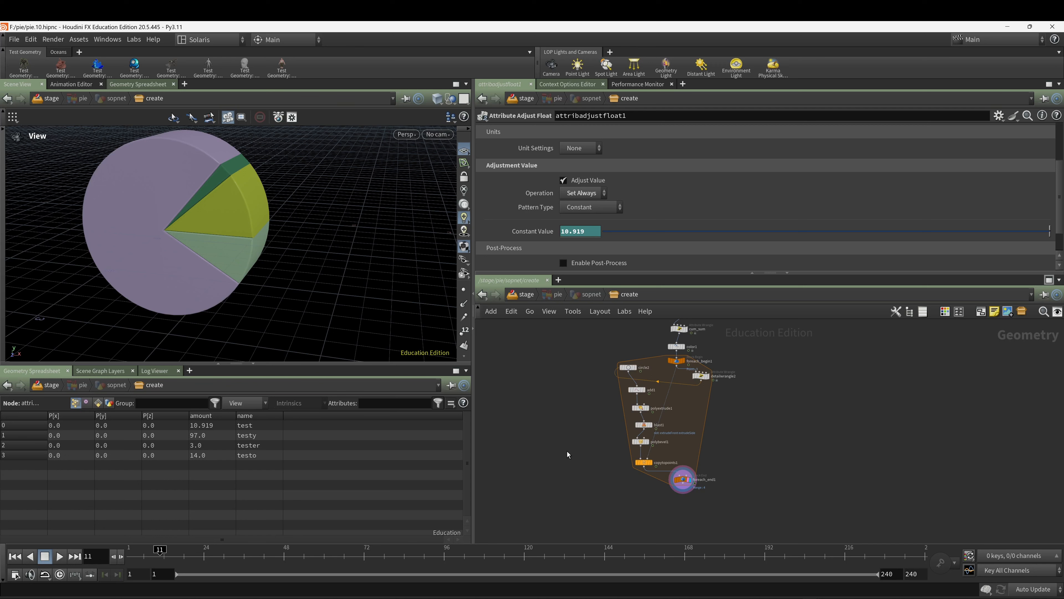
Add a Font node beside the for-each loop, level with circle2.
middle_click_drag(566, 437, 571, 450)
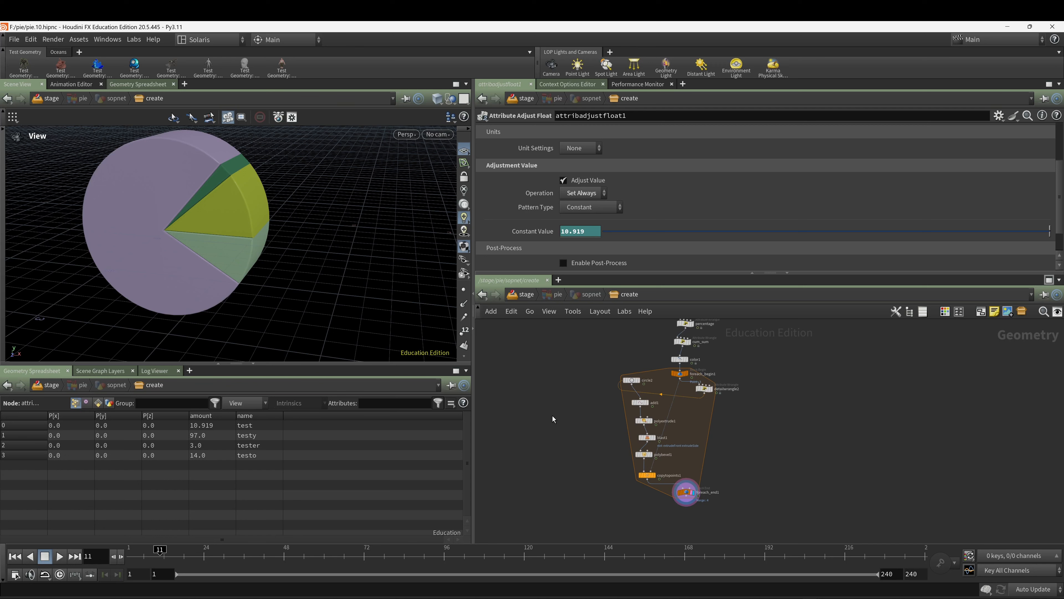
middle_click_drag(572, 401, 593, 390)
key("Tab")
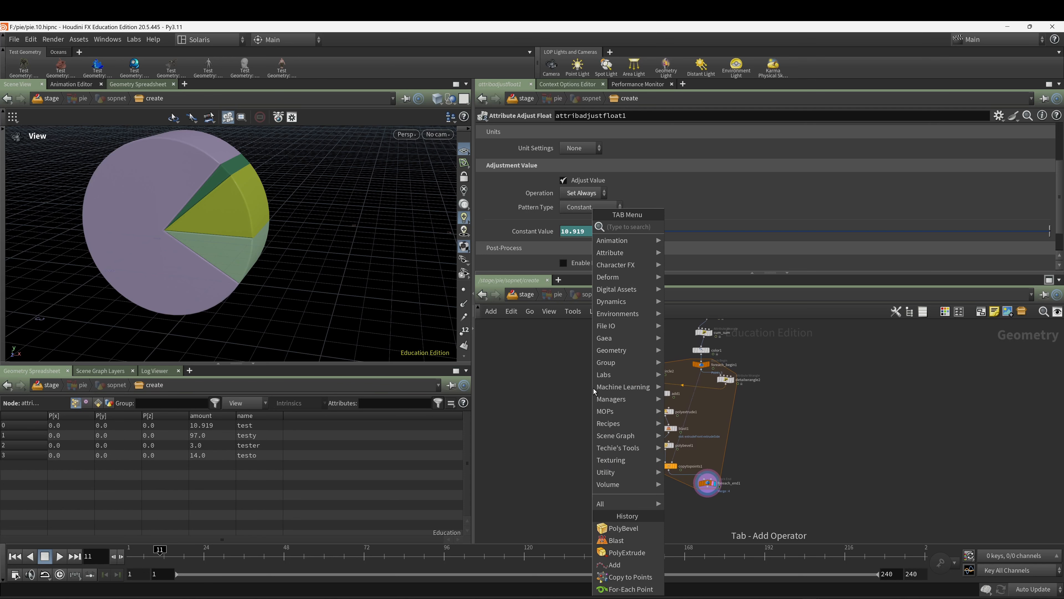
type("font")
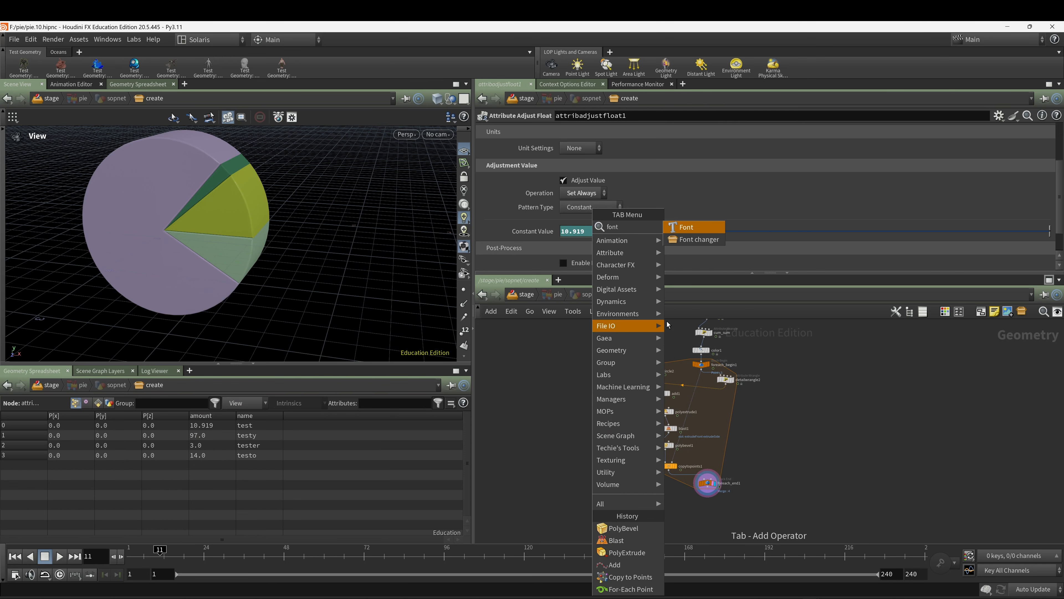
left_click(683, 227)
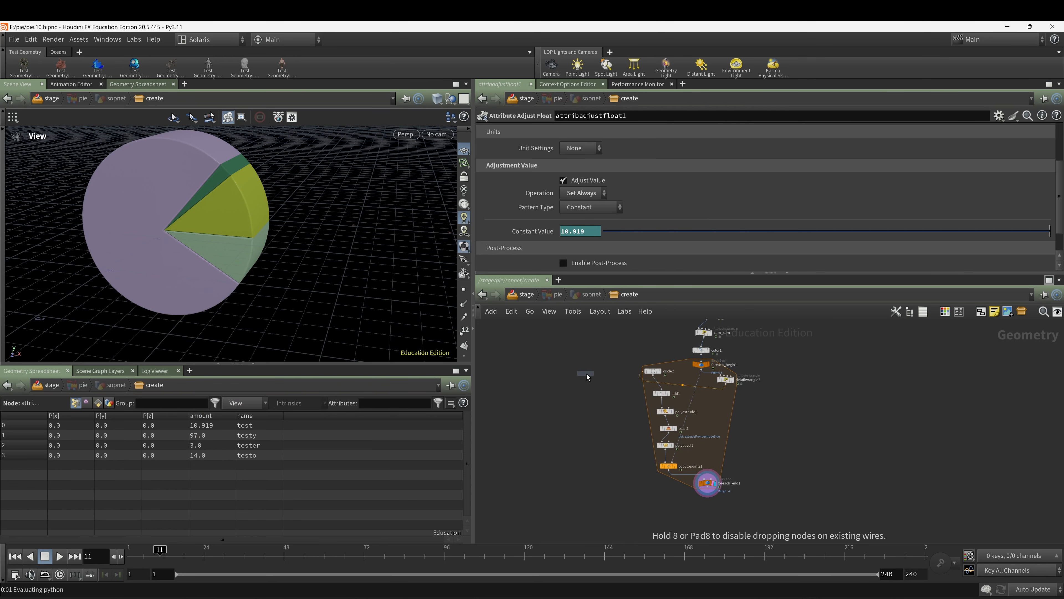
left_click(587, 374)
Add a Copy to Points node below font1 and wire font1 into its first input.
scroll(596, 389, "up", 2)
key("Tab")
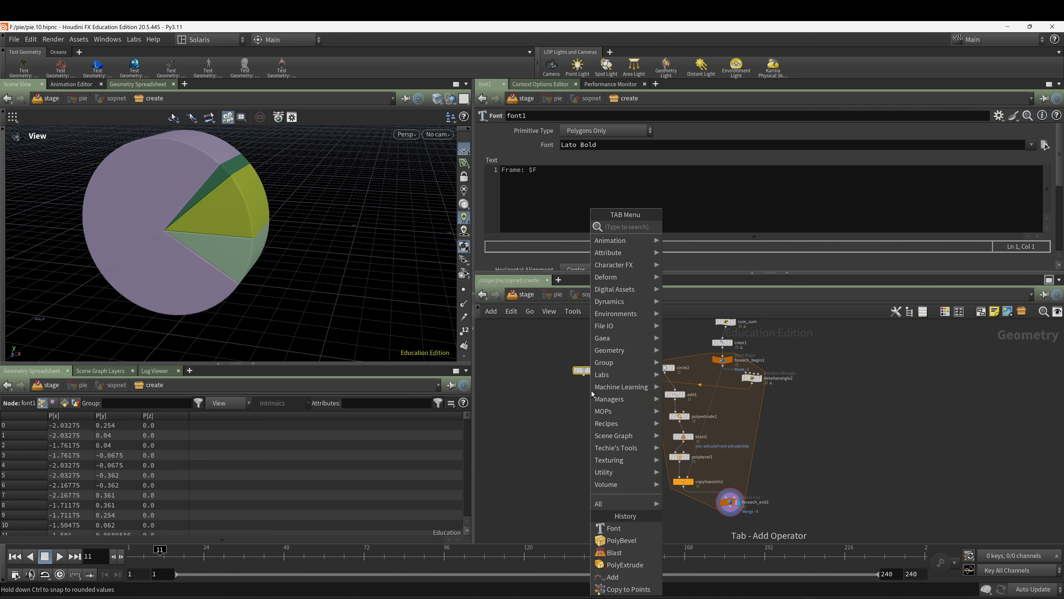
type("copo")
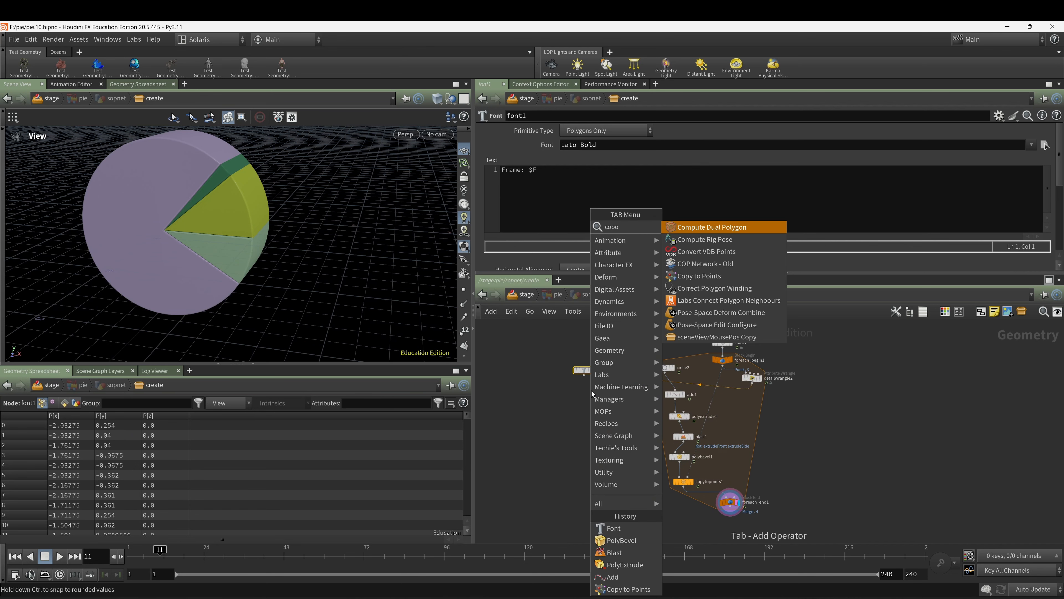
key("BackSpace")
type("y")
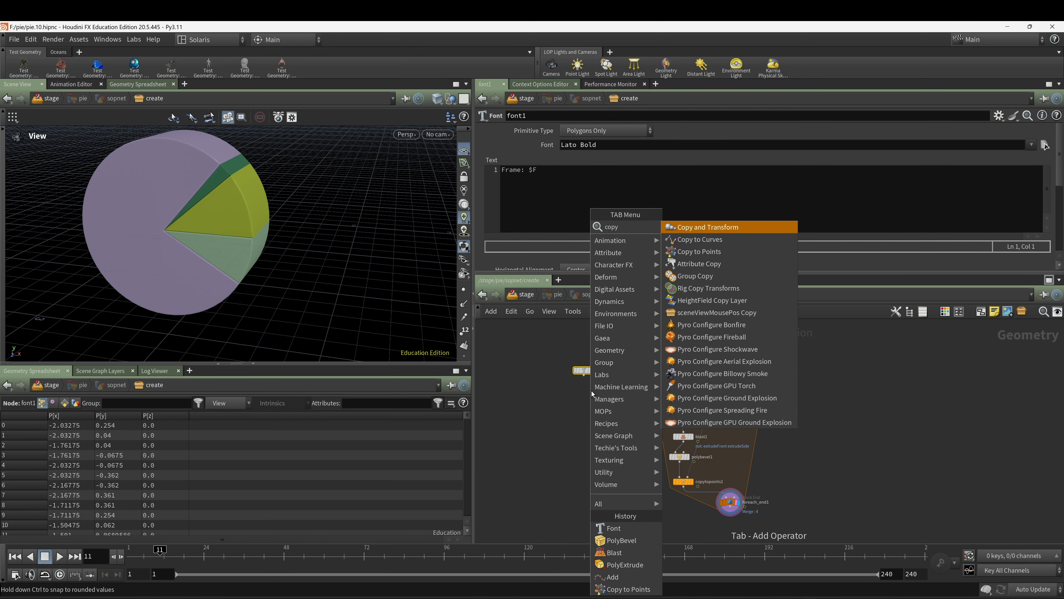
left_click(729, 251)
left_click(611, 416)
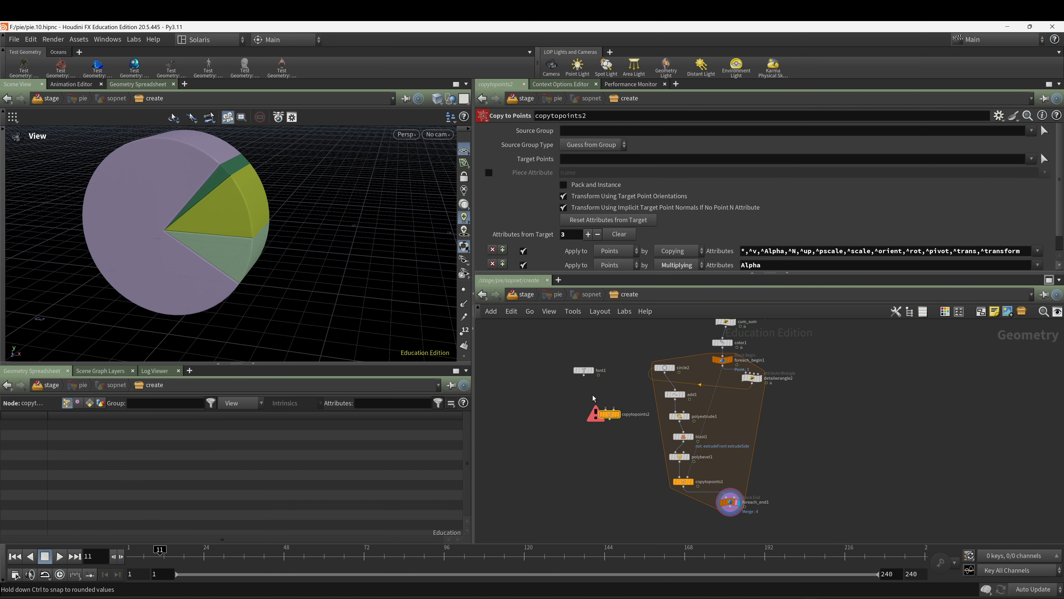
left_click_drag(584, 375, 604, 409)
Add a Carve node between font1 and circle2, feed it from circle2's output and display its result.
key("Tab")
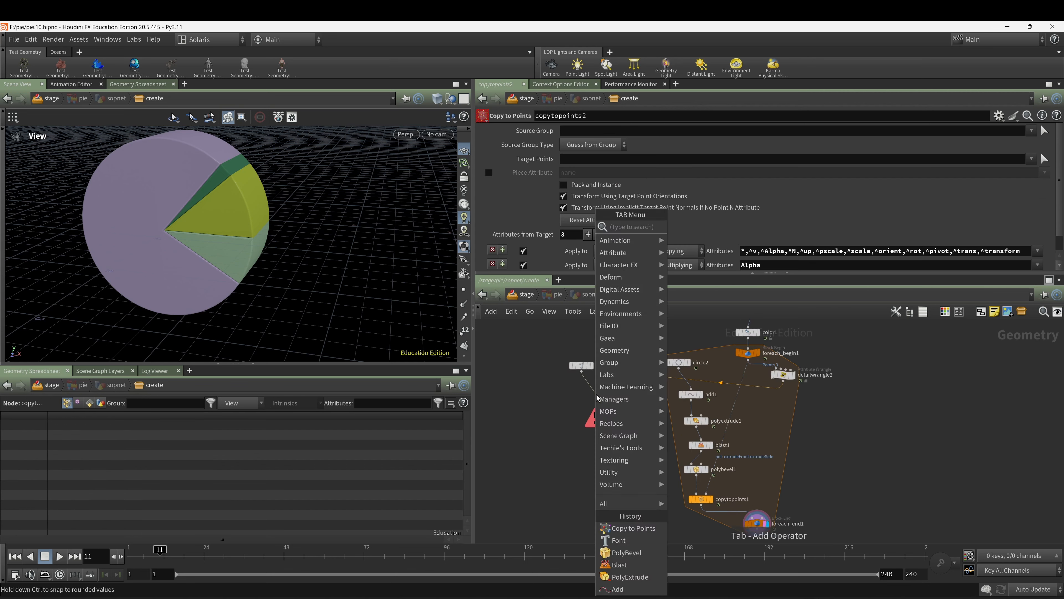
type("carv")
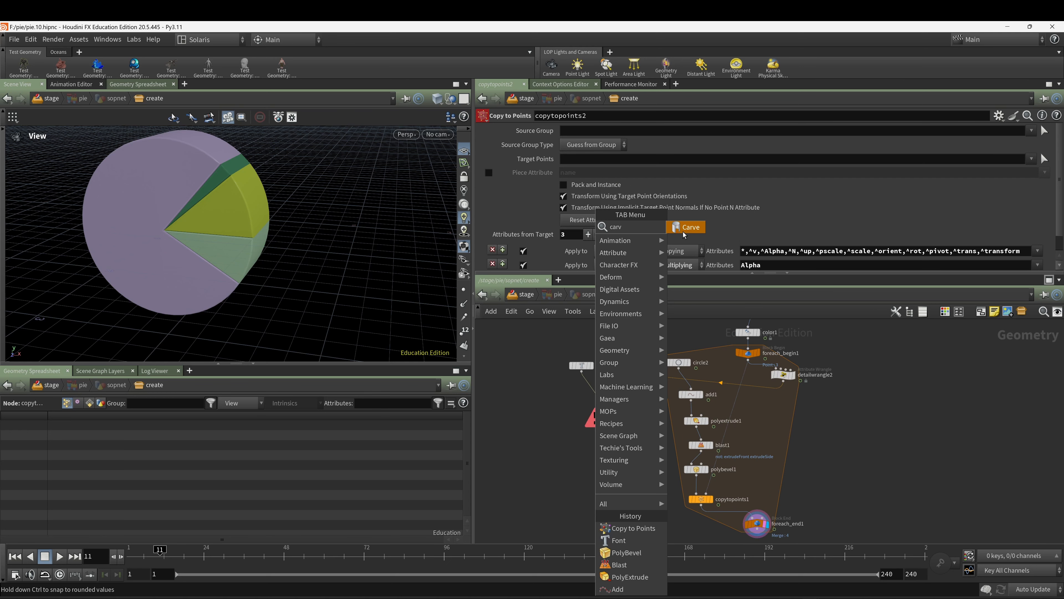
left_click(683, 231)
left_click(640, 389)
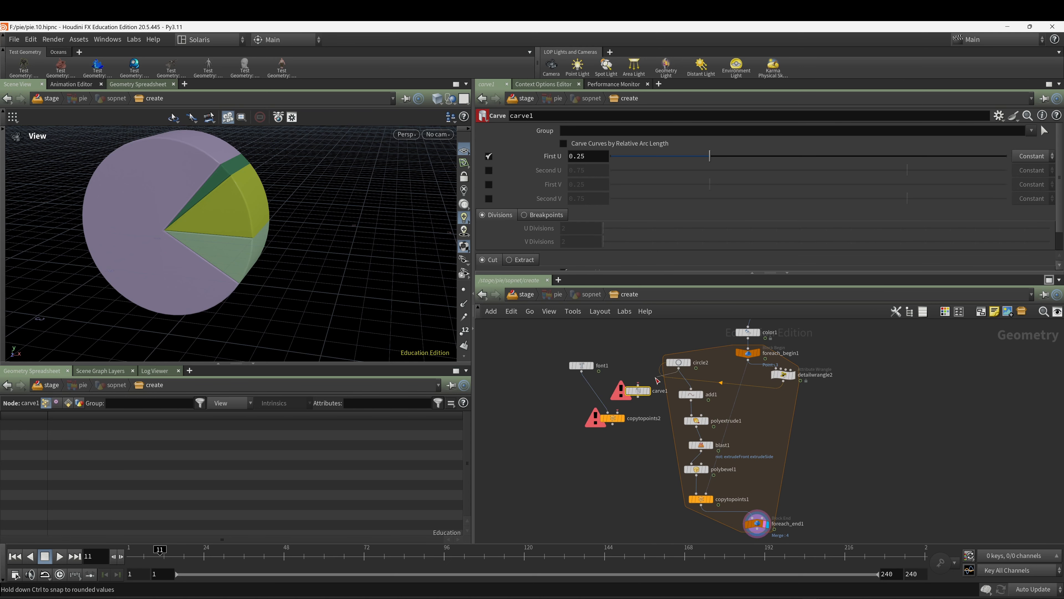
left_click_drag(655, 378, 638, 384)
left_click(649, 391)
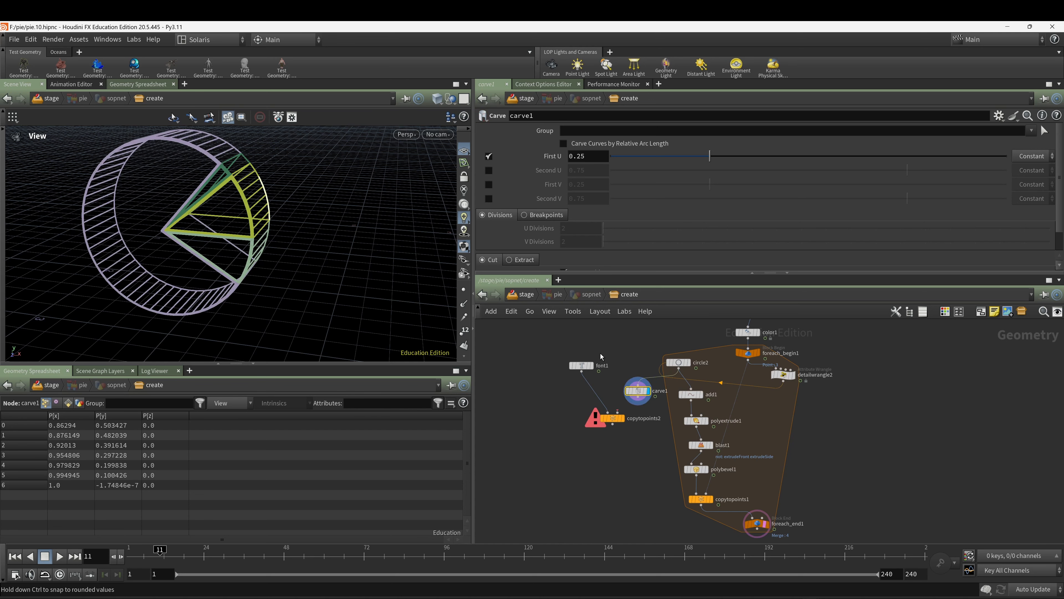
left_click(649, 403)
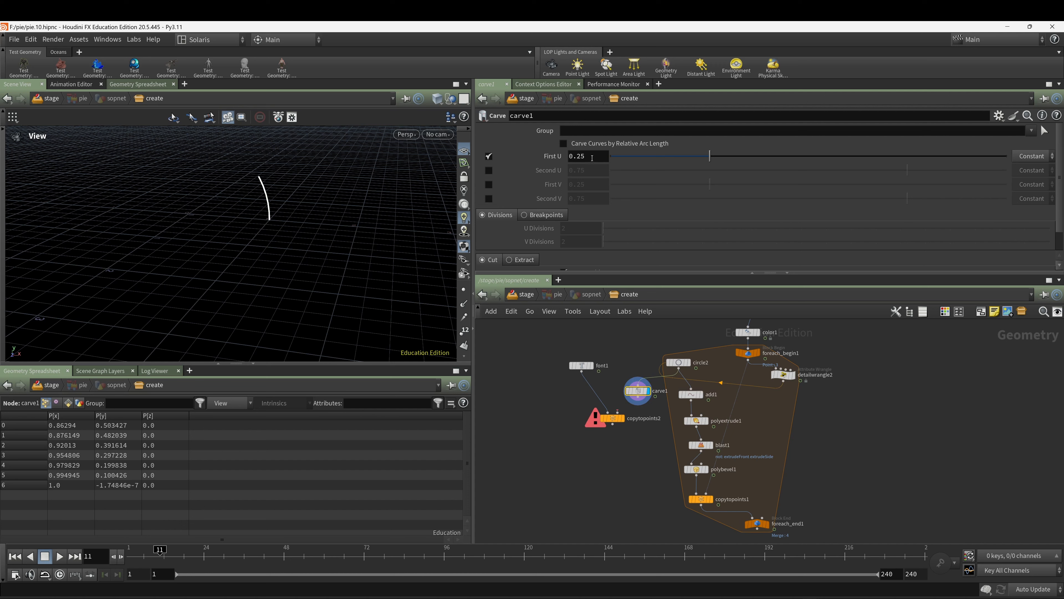
Set carve1's First U to 0.5.
double_click(580, 156)
type("5")
key("Return")
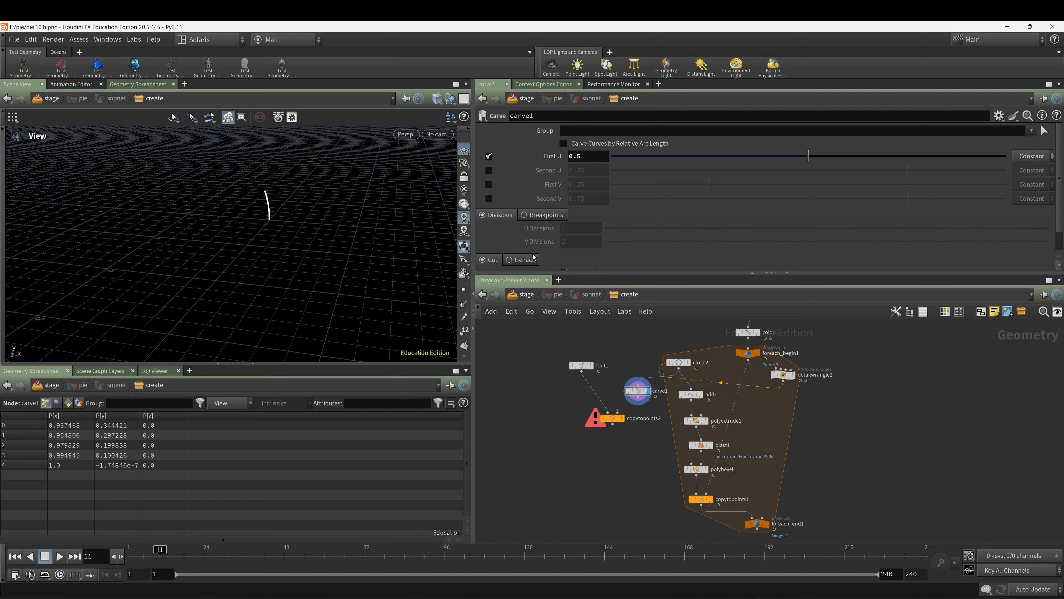
Show point numbers in the viewport and set the guide font size to Large in the display options.
left_click(463, 330)
scroll(266, 208, "up", 2)
scroll(259, 195, "up", 4)
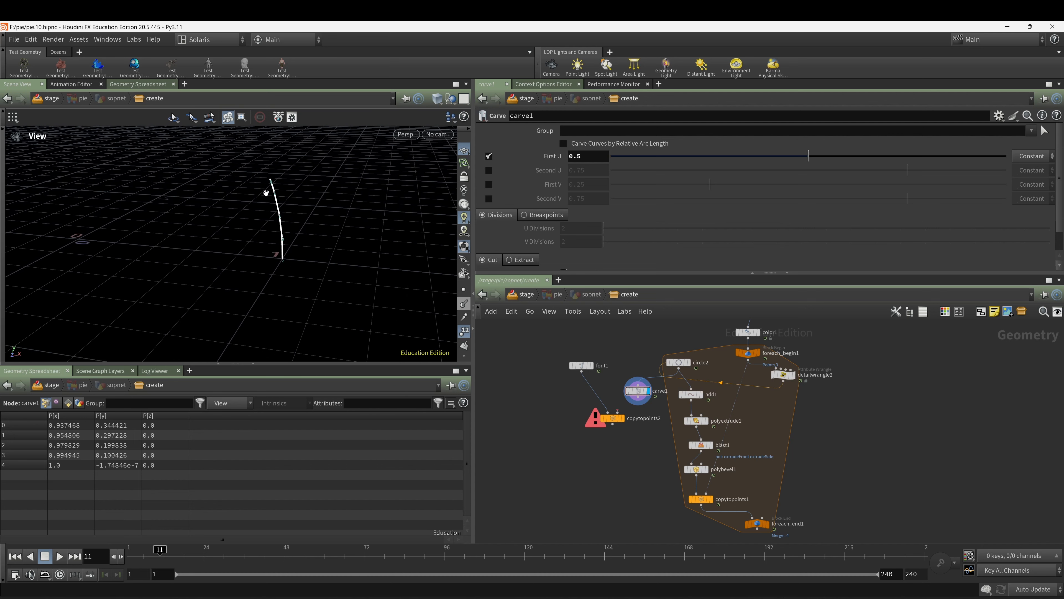
key("d")
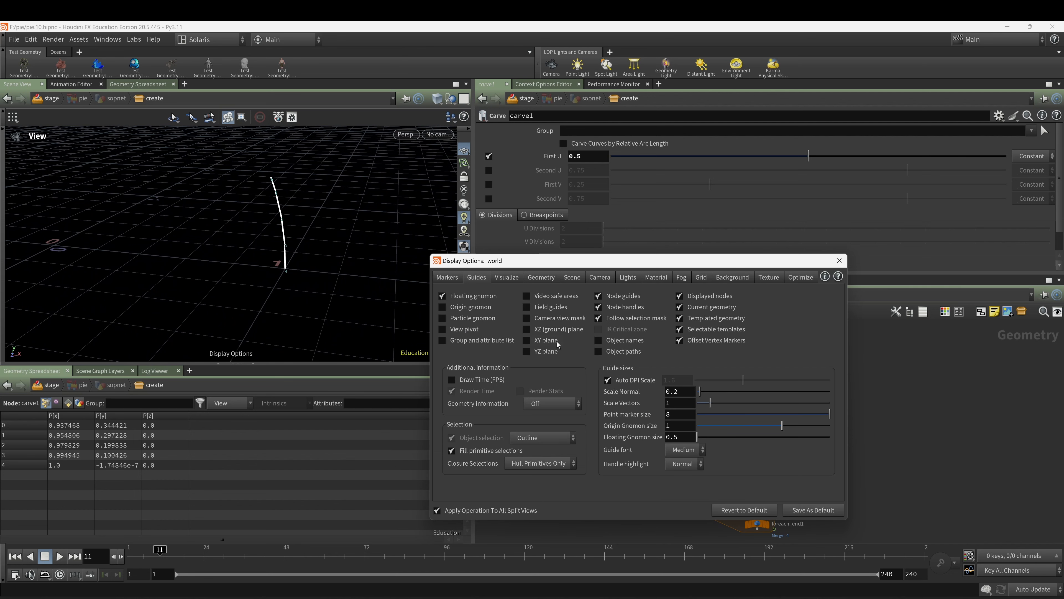
left_click(682, 456)
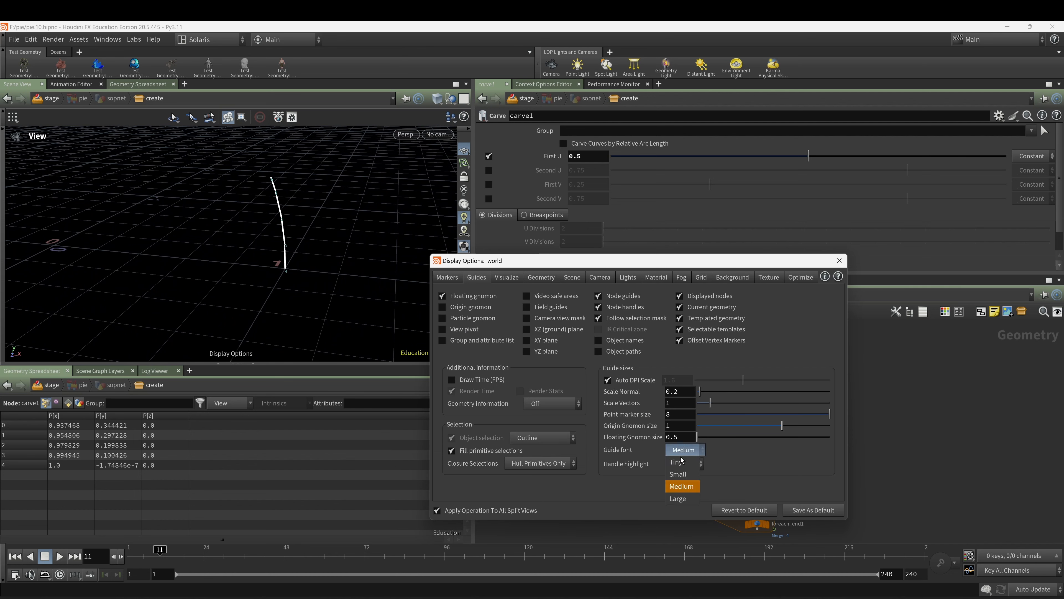
left_click(680, 499)
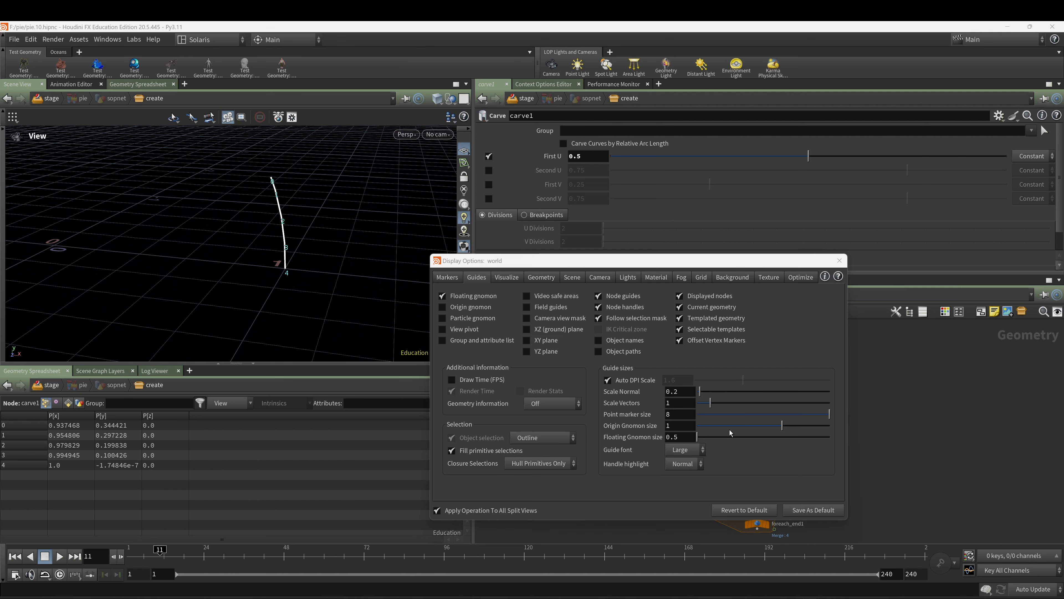
left_click(839, 260)
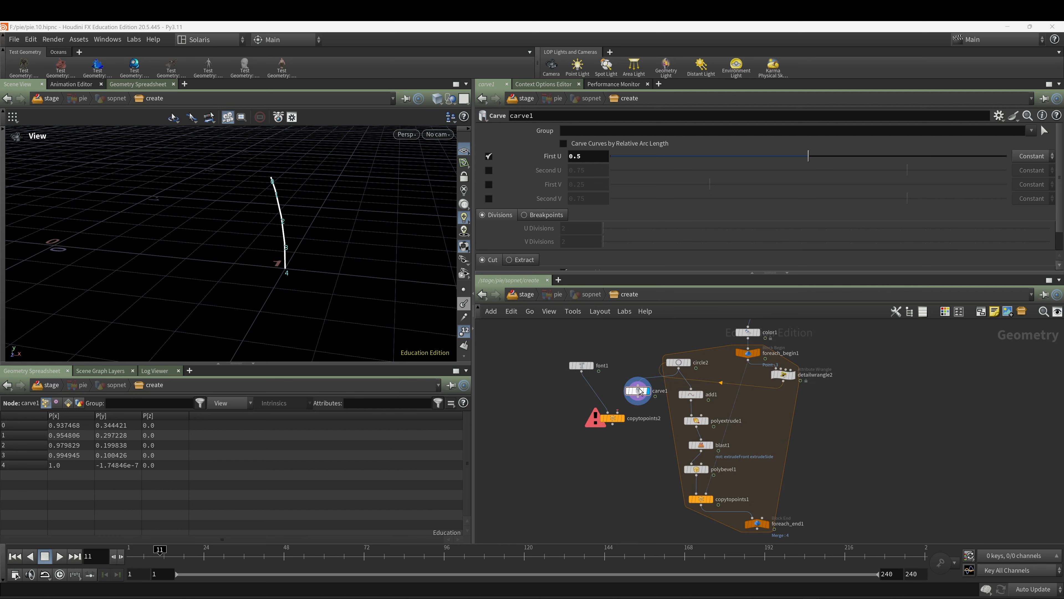
Toggle the bypass of carve1 on and off to compare the full arc with the carved one.
left_click(626, 378)
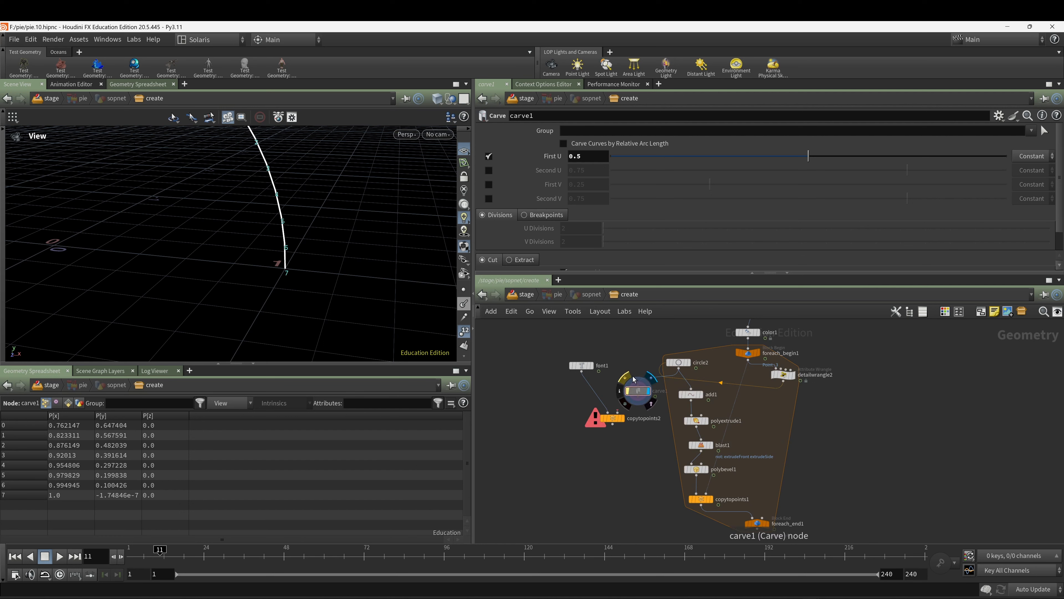
left_click(632, 379)
left_click(632, 379)
left_click(632, 378)
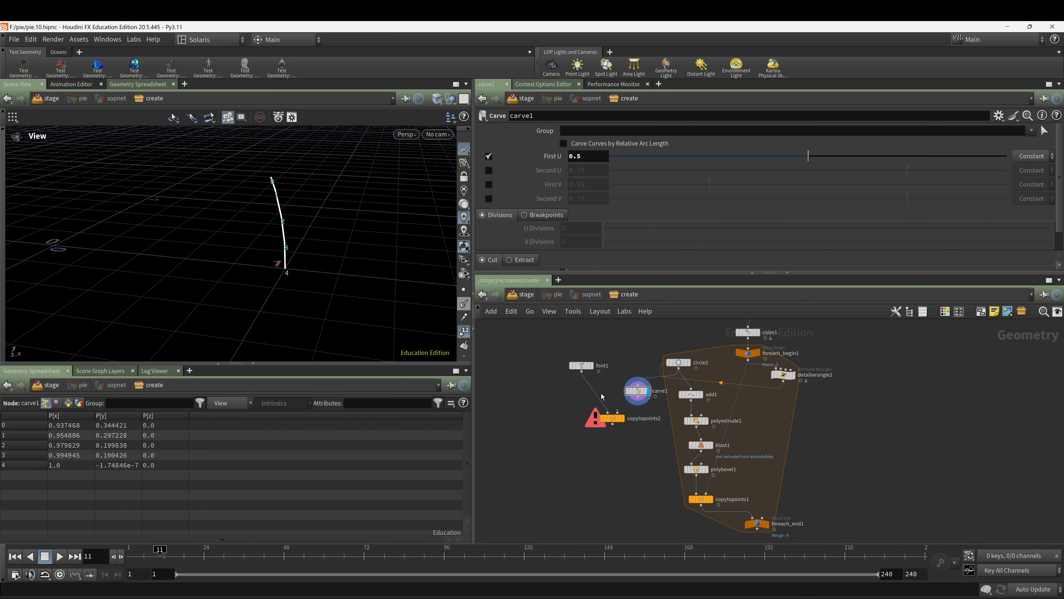
Add a Blast node below carve1, feed it from carve1's output and display its result, with copytopoints2 moved down to make room.
left_click_drag(614, 420, 617, 449)
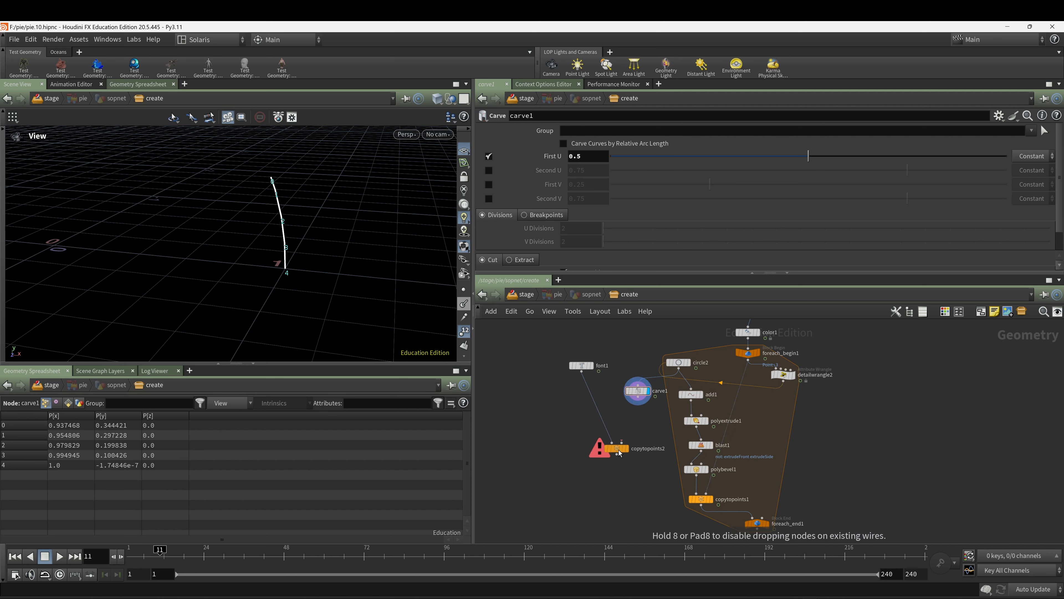
middle_click_drag(634, 428, 624, 413)
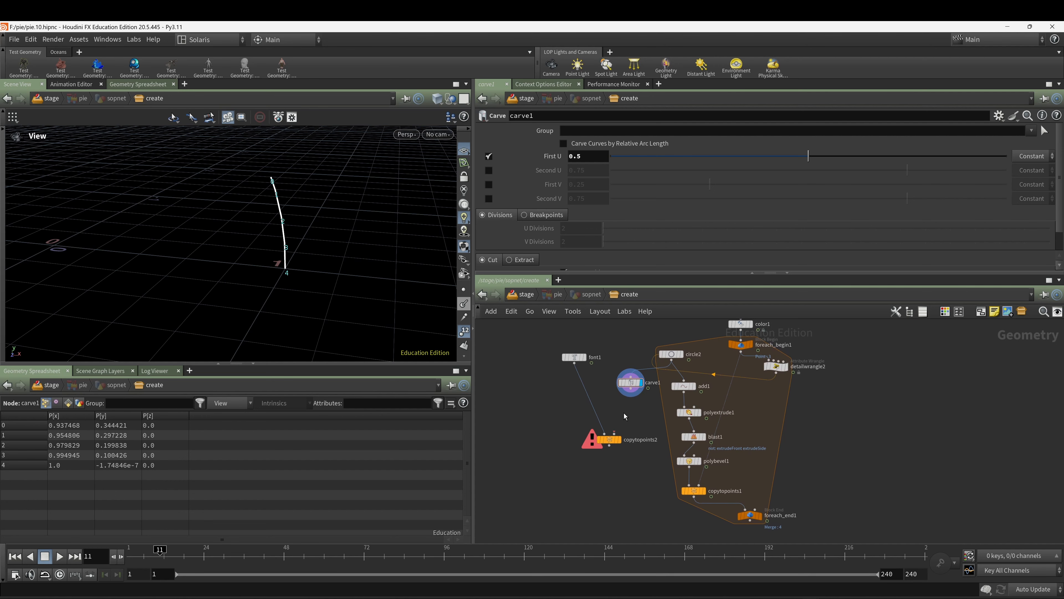
key("Tab")
type("blast")
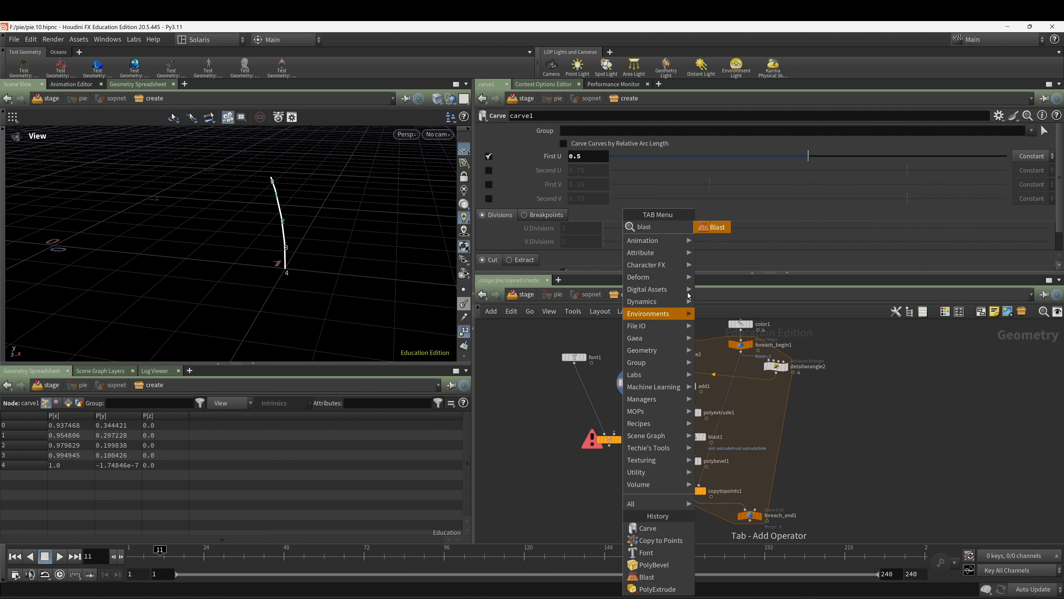
left_click(713, 230)
left_click(631, 411)
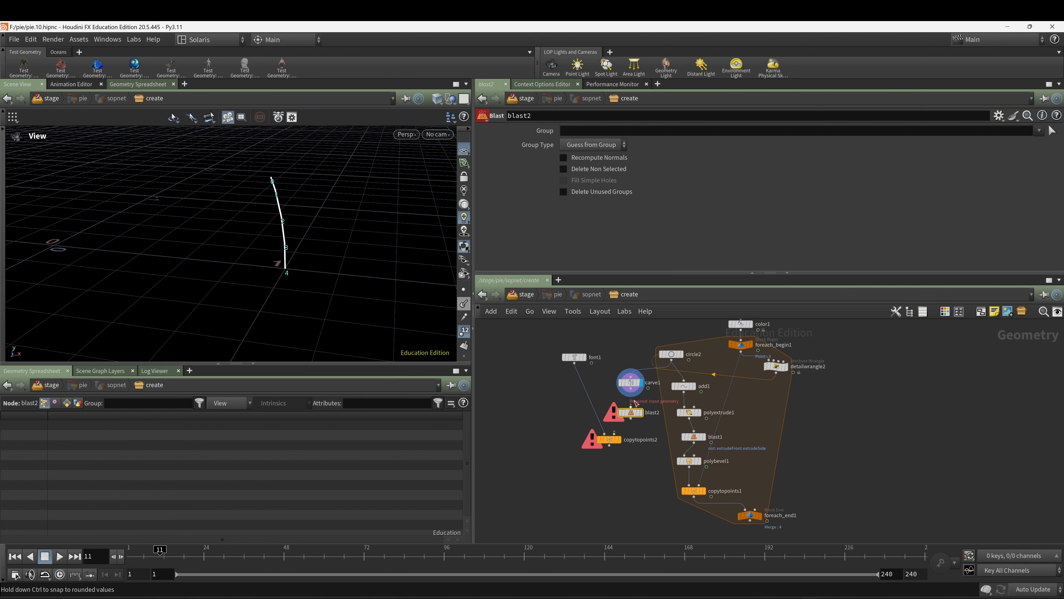
left_click(631, 406)
left_click(631, 390)
left_click(641, 412)
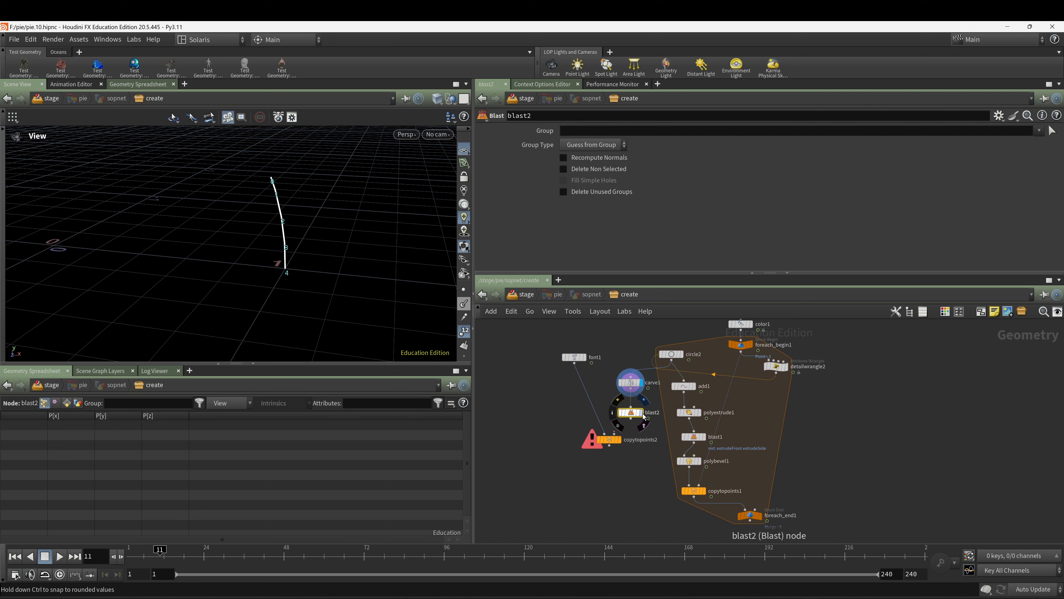
Set blast2 to group 0 with group type Points and enable Delete Non Selected.
left_click(592, 134)
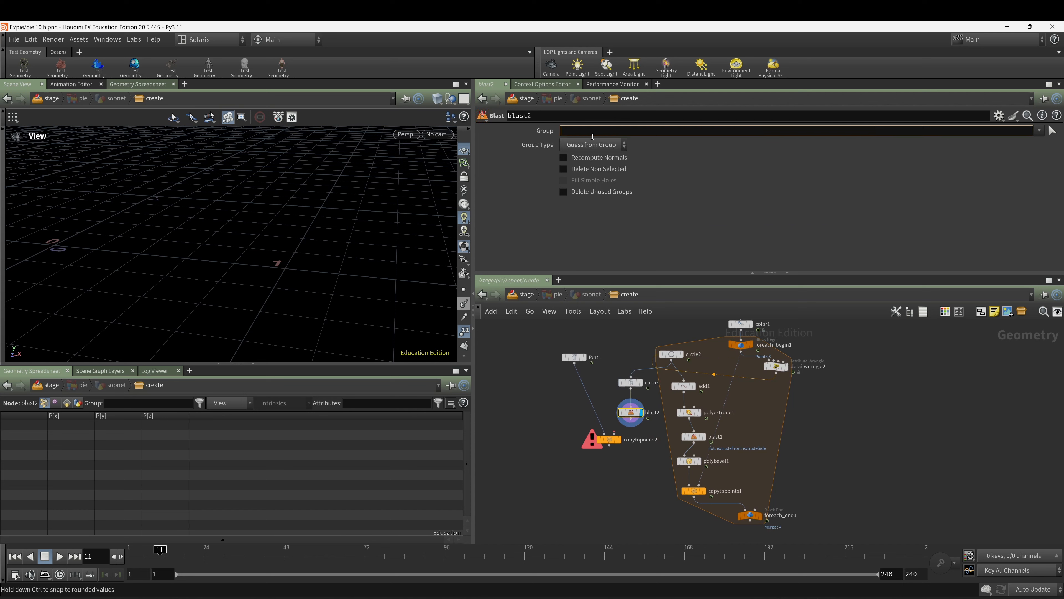
left_click(594, 145)
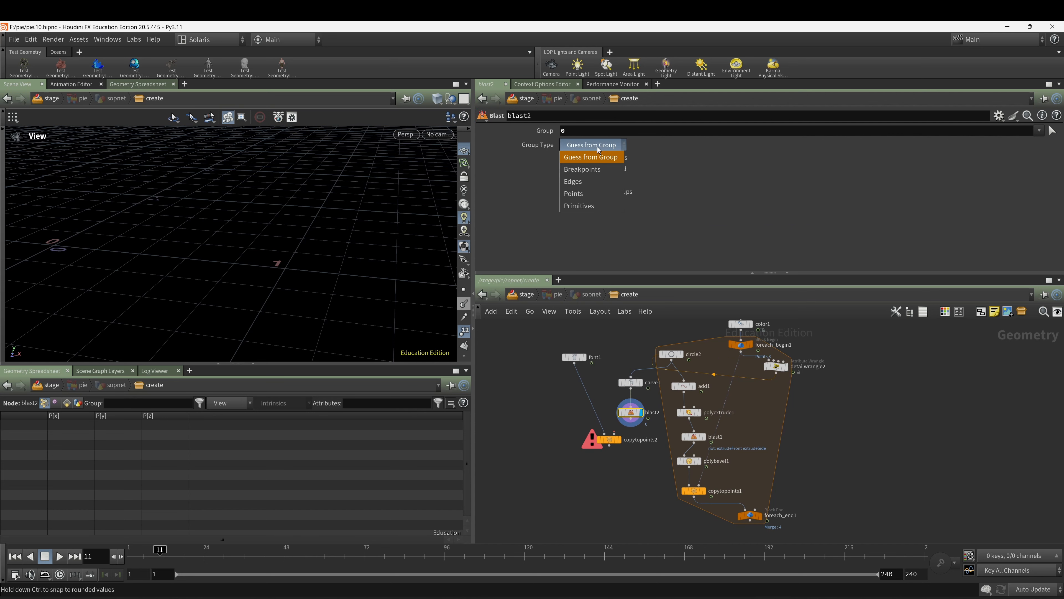
left_click(590, 193)
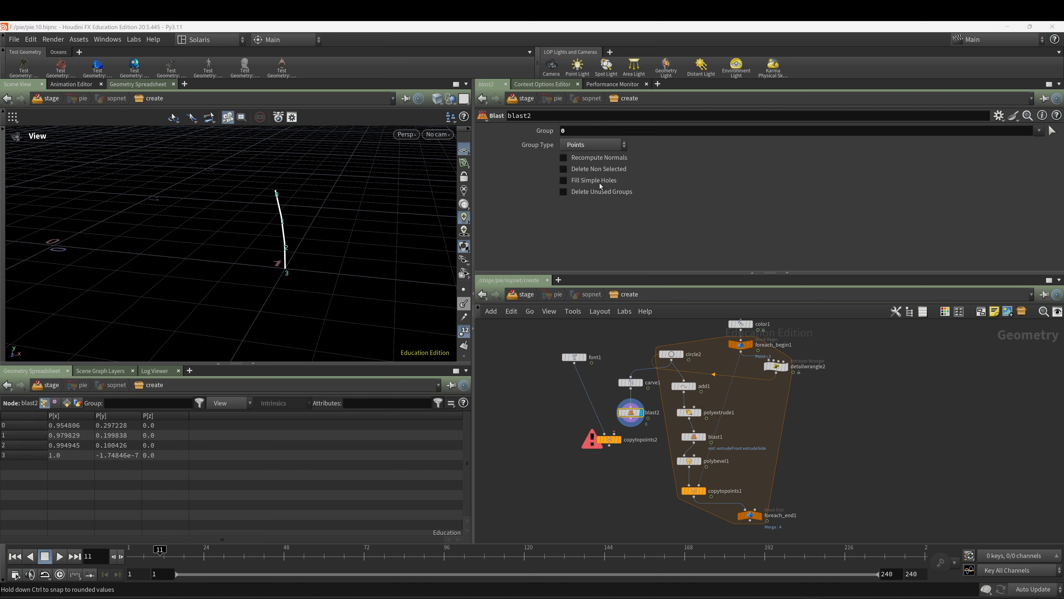
left_click(611, 168)
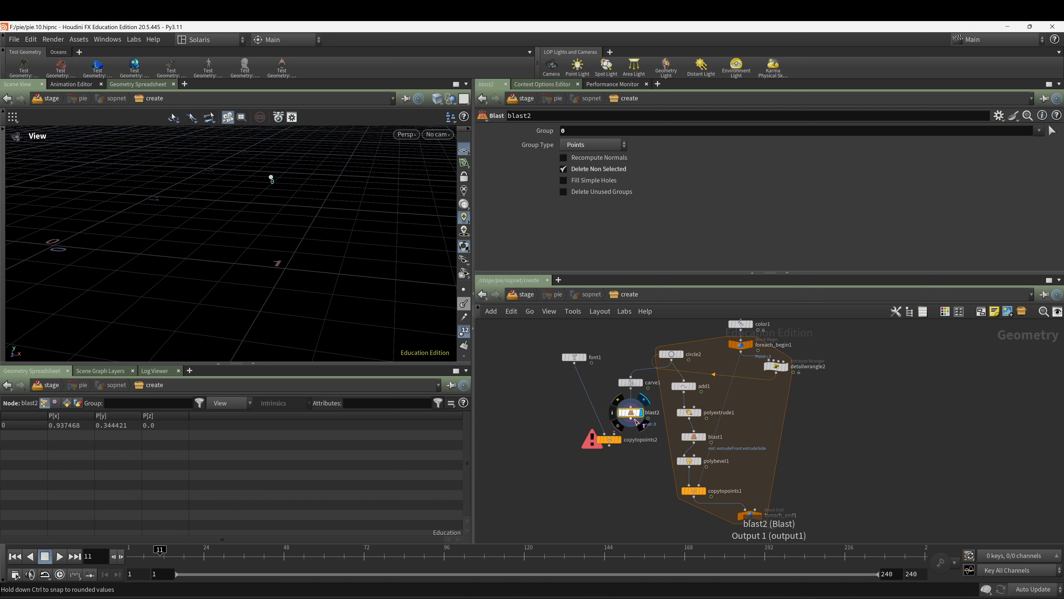
Wire blast2 into copytopoints2's target points input and feed copytopoints2's output into a new Merge node.
left_click_drag(631, 418, 615, 452)
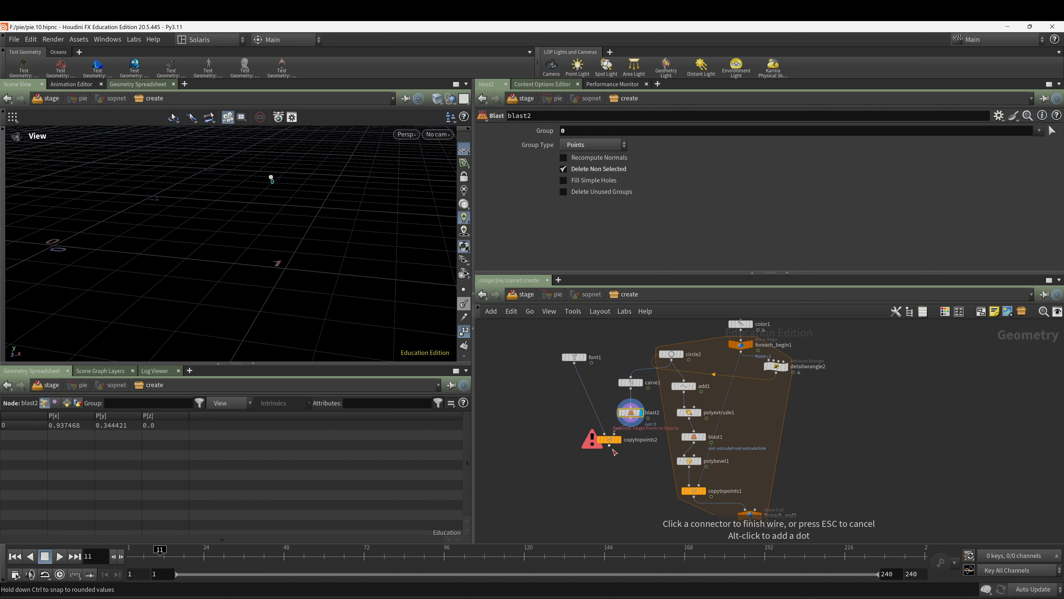
middle_click_drag(622, 486, 626, 474)
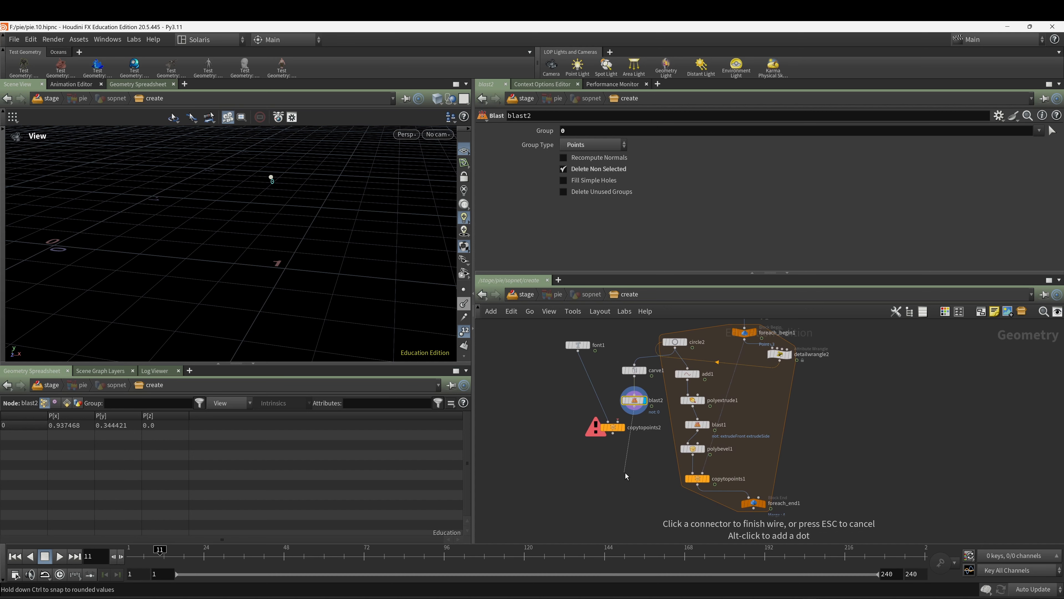
key("Escape")
key("Tab")
type("mer")
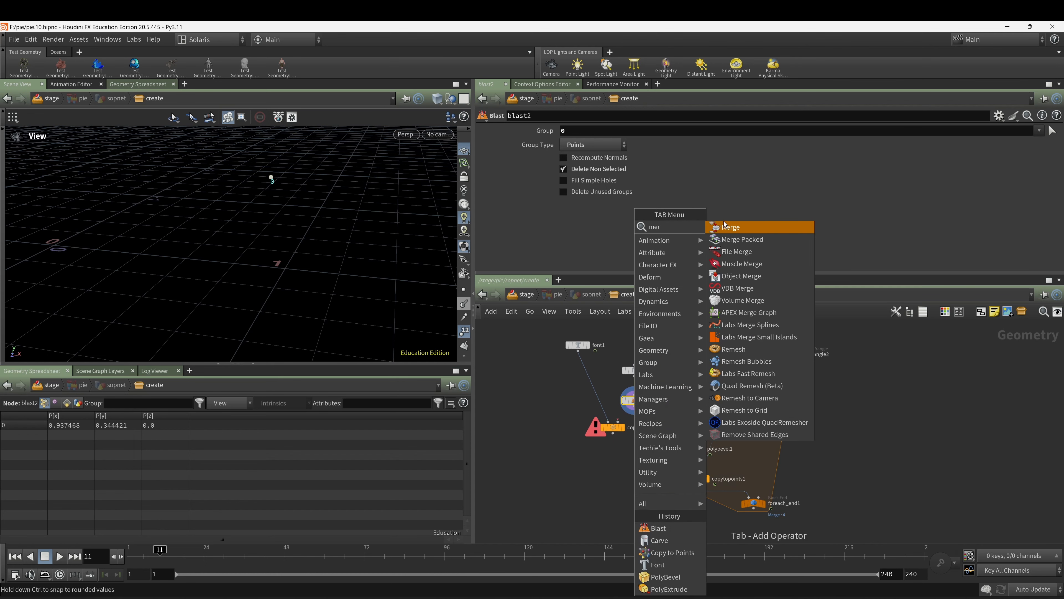
left_click(725, 227)
left_click(634, 457)
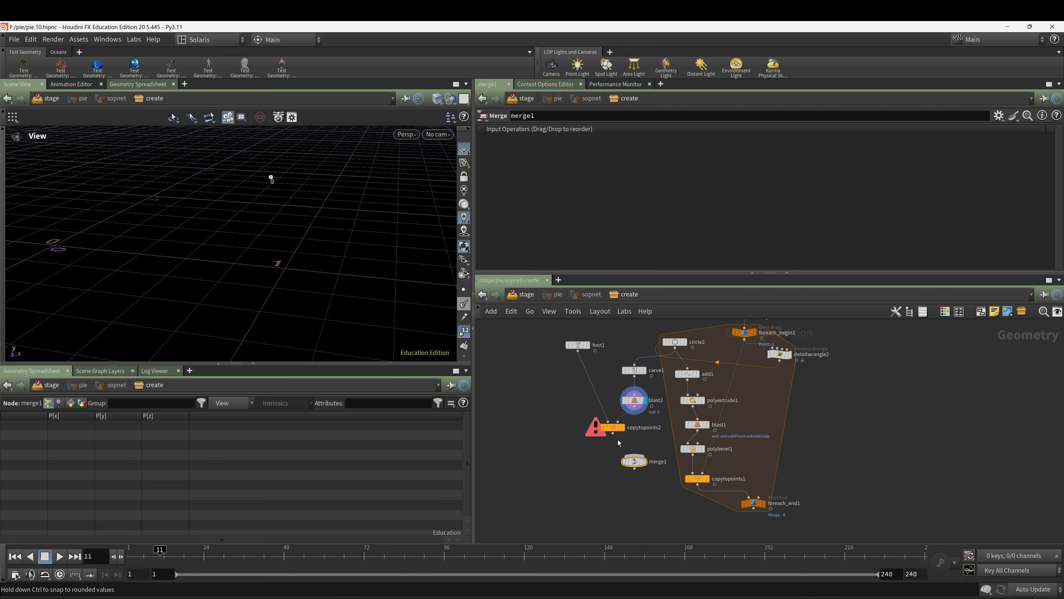
left_click_drag(613, 433, 635, 455)
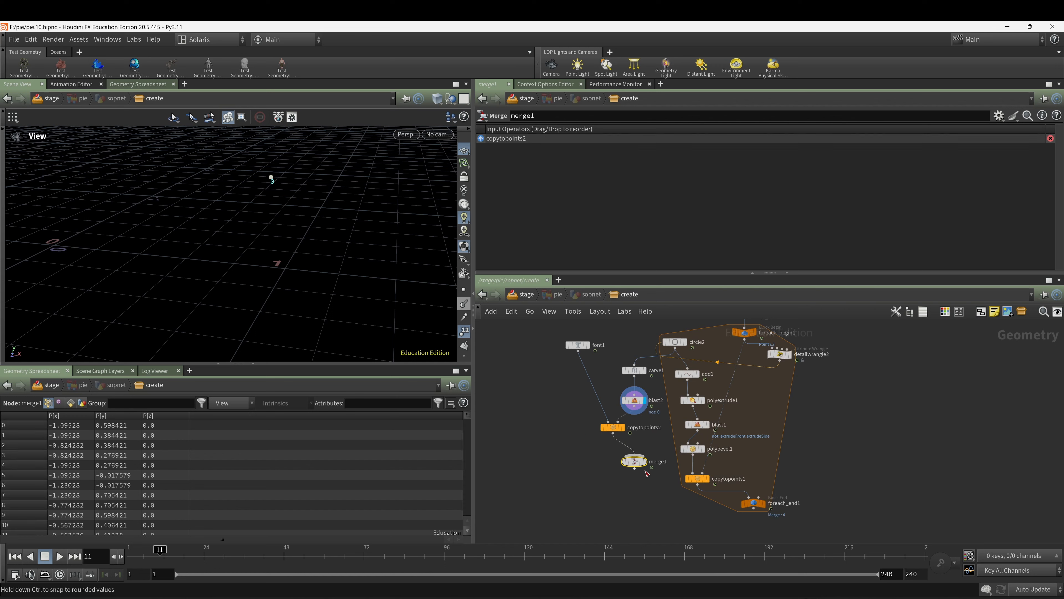
Connect merge1's output to copytopoints1's first input and display the result of foreach_end1.
left_click_drag(635, 469, 692, 473)
left_click(763, 503)
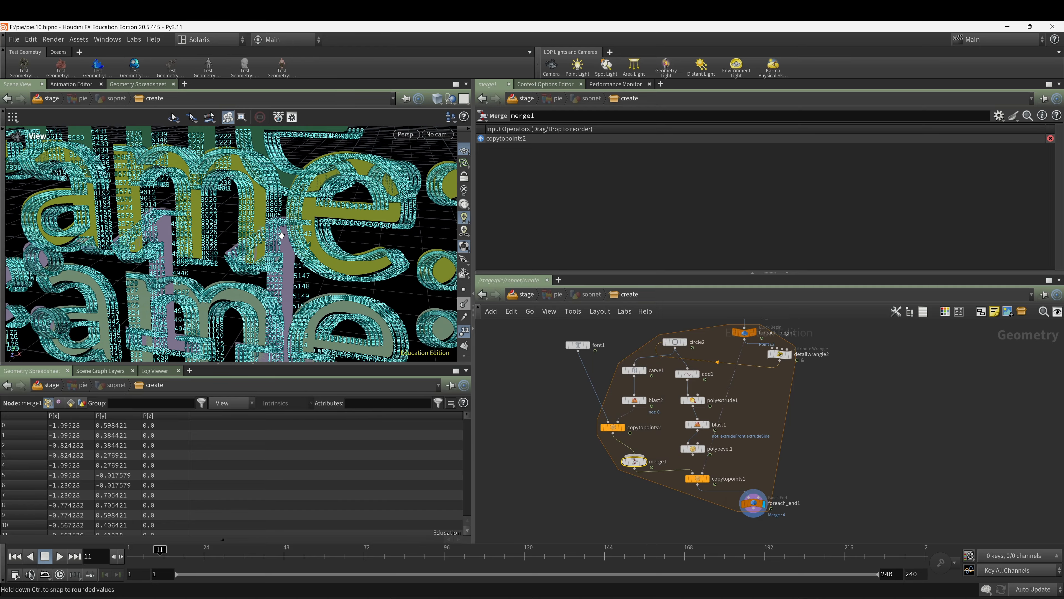
scroll(314, 235, "down", 10)
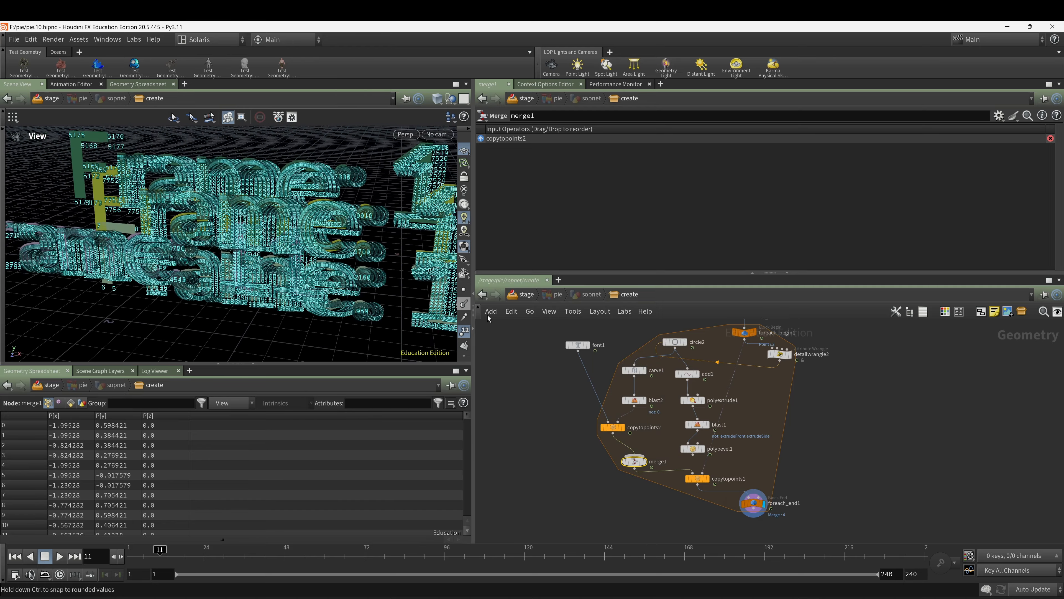
Set font1's font size to 0.25.
left_click(569, 345)
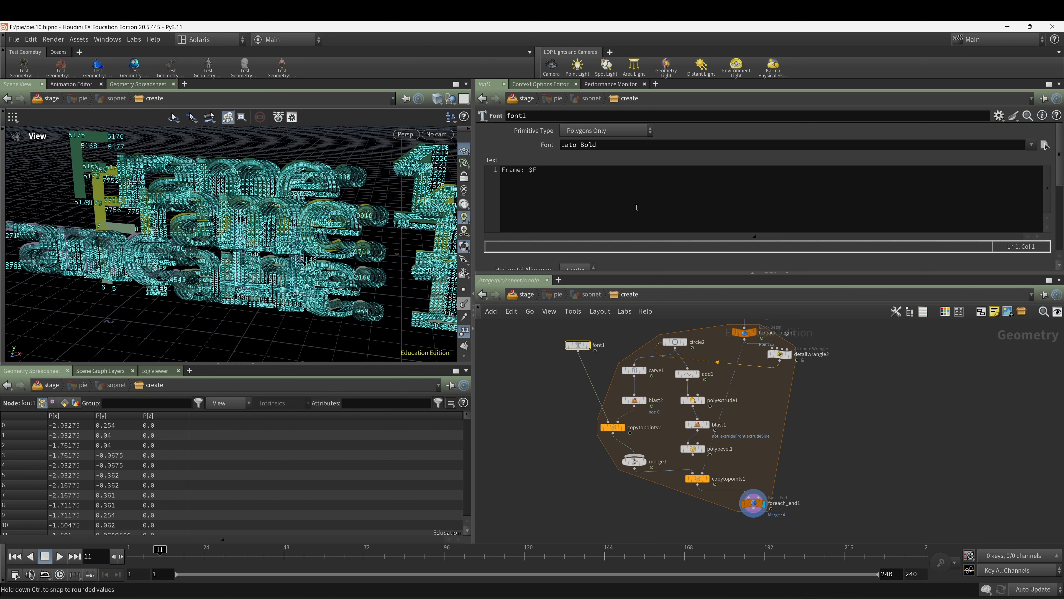
scroll(646, 214, "down", 5)
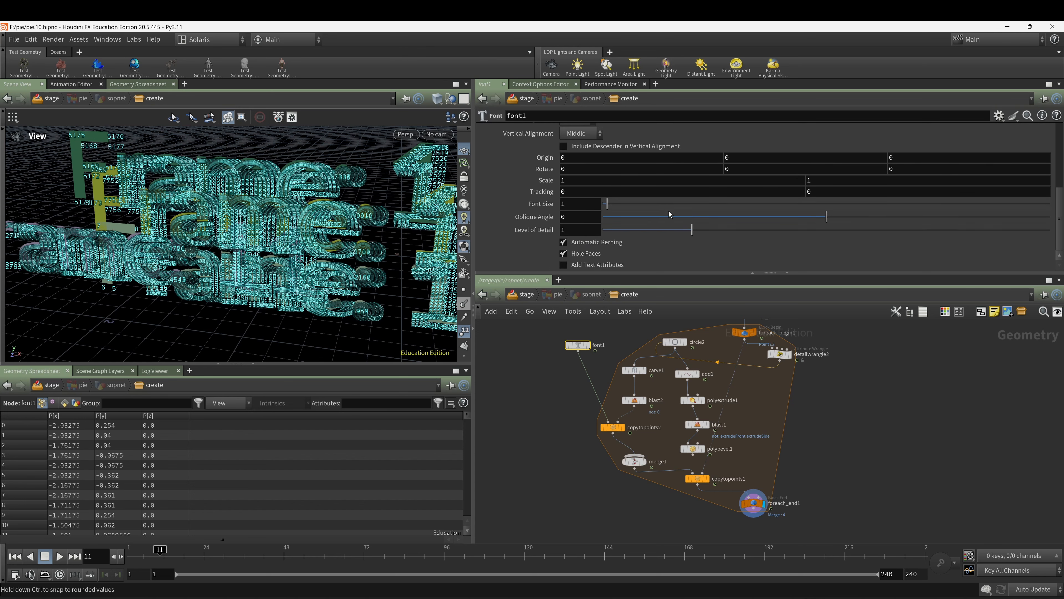
left_click_drag(608, 205, 605, 210)
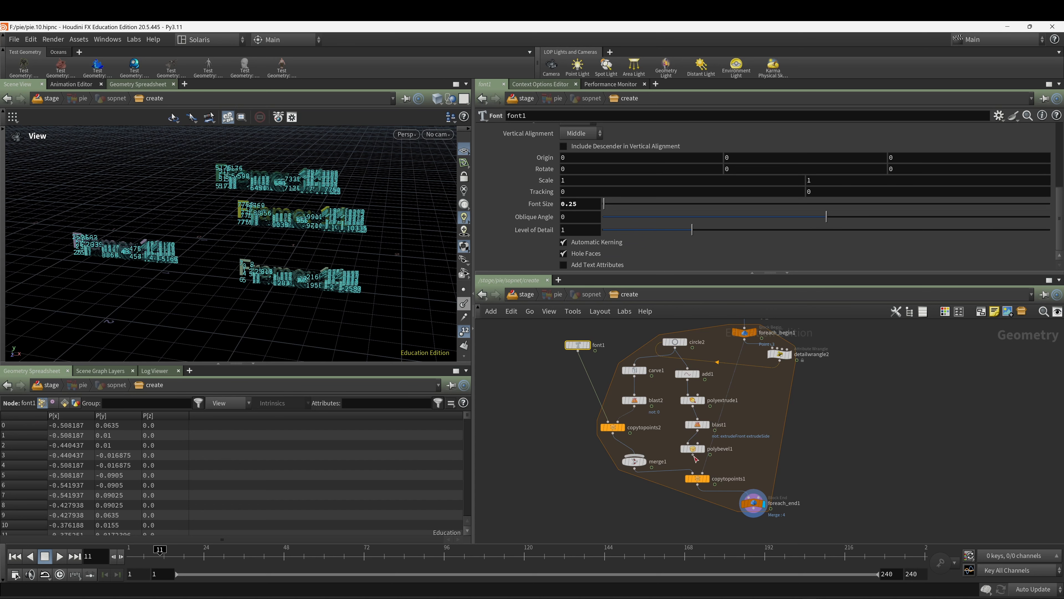
Wire polybevel1's output into merge1 and hide the point numbers in the viewport.
left_click_drag(692, 455, 647, 459)
left_click_drag(314, 302, 296, 287)
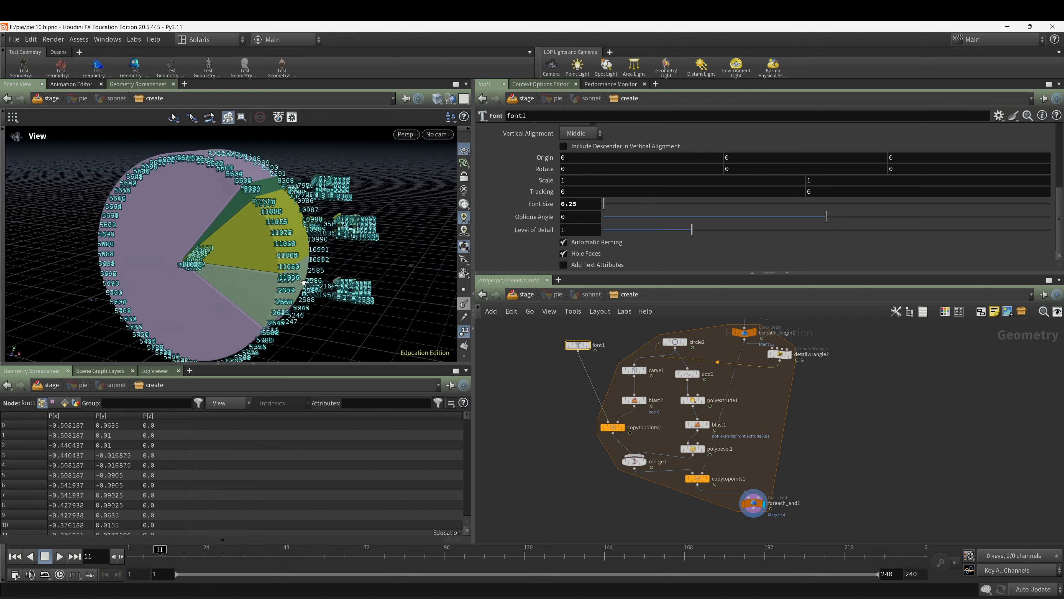
left_click(464, 331)
left_click_drag(360, 295, 281, 288)
middle_click_drag(288, 276, 302, 270)
Add a Transform node beside copytopoints2 and feed it from blast2's output.
key("Tab")
type("tra")
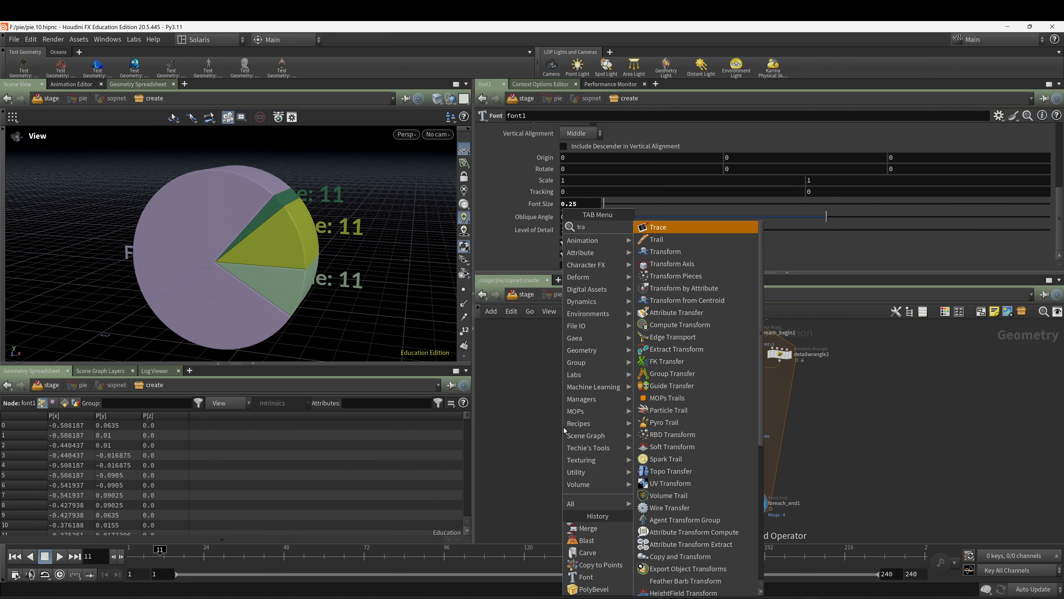
left_click(702, 250)
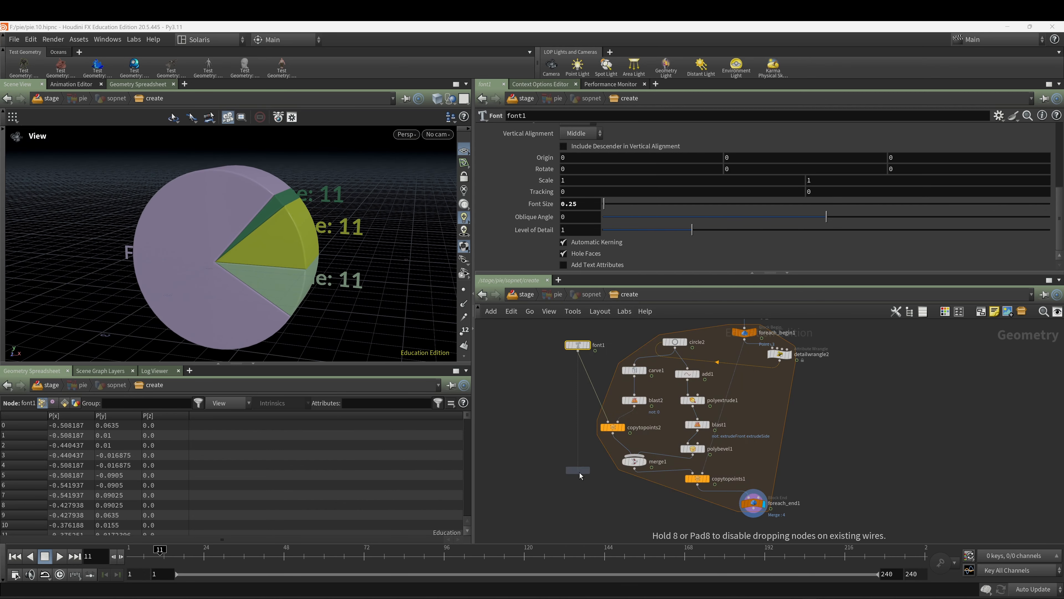
left_click(582, 479)
mouse_move(582, 479)
left_click_drag(579, 481, 568, 447)
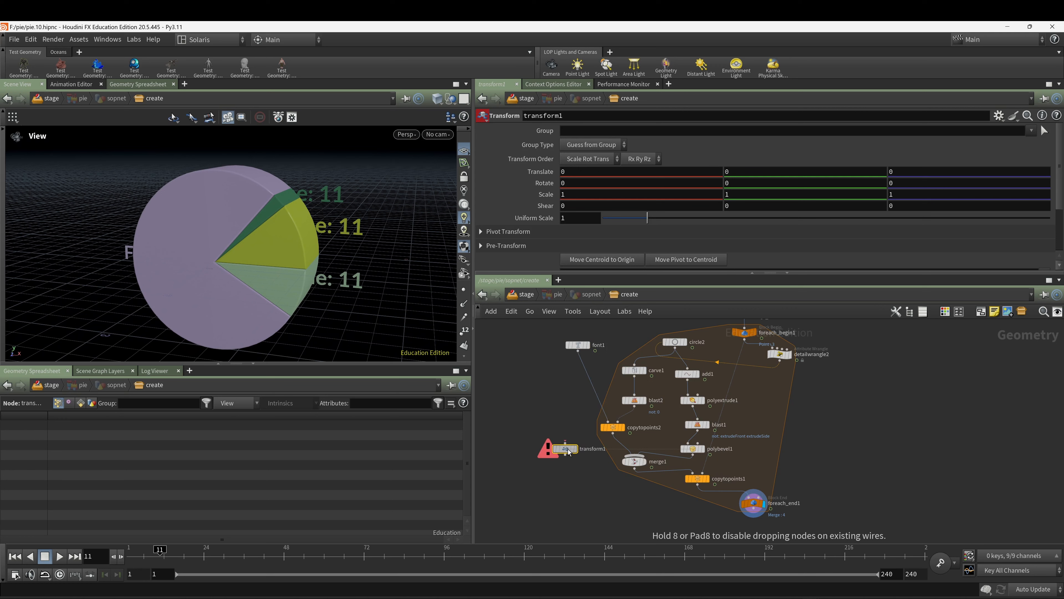
left_click(634, 407)
left_click(565, 444)
Move carve1 and blast2 up and insert transform1 between blast2 and copytopoints2's target points input.
left_click_drag(641, 372, 641, 359)
left_click_drag(638, 401, 638, 383)
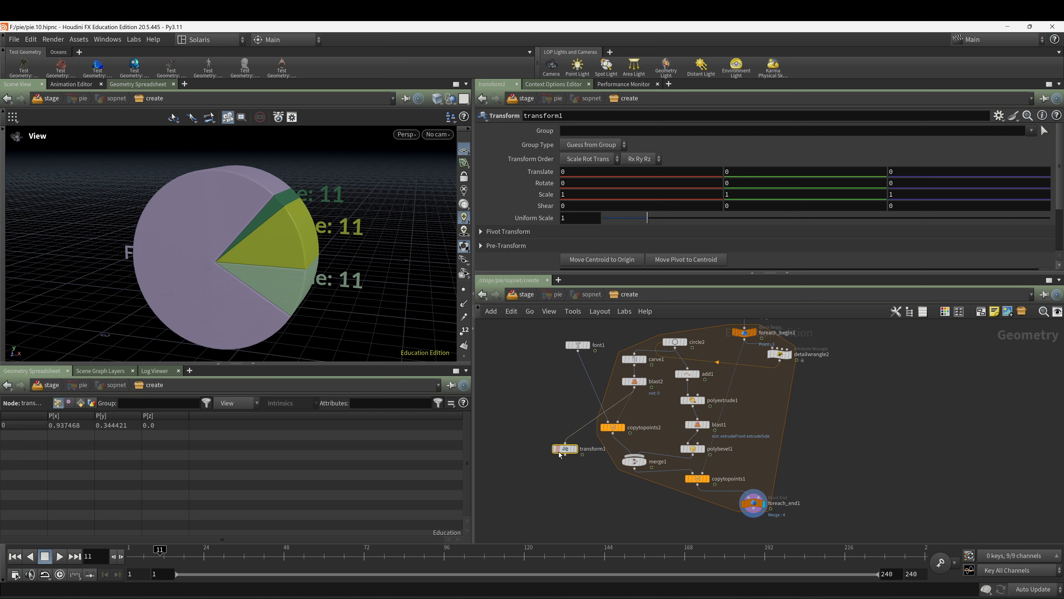
left_click_drag(569, 446, 635, 414)
left_click(635, 414)
left_click(620, 424)
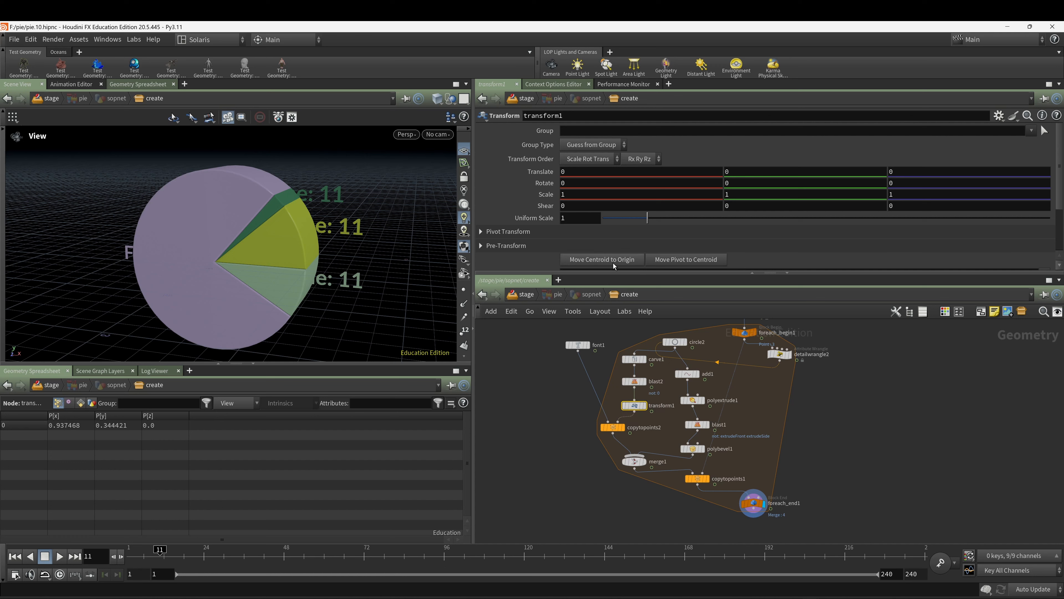
Set transform1's uniform scale to 1.686 to push the labels outward from the pie.
left_click_drag(647, 217, 680, 221)
left_click_drag(368, 251, 315, 222)
scroll(314, 223, "up", 1)
Reduce polyextrude1's extrusion distance to make the pie thinner.
middle_click_drag(875, 387, 858, 455)
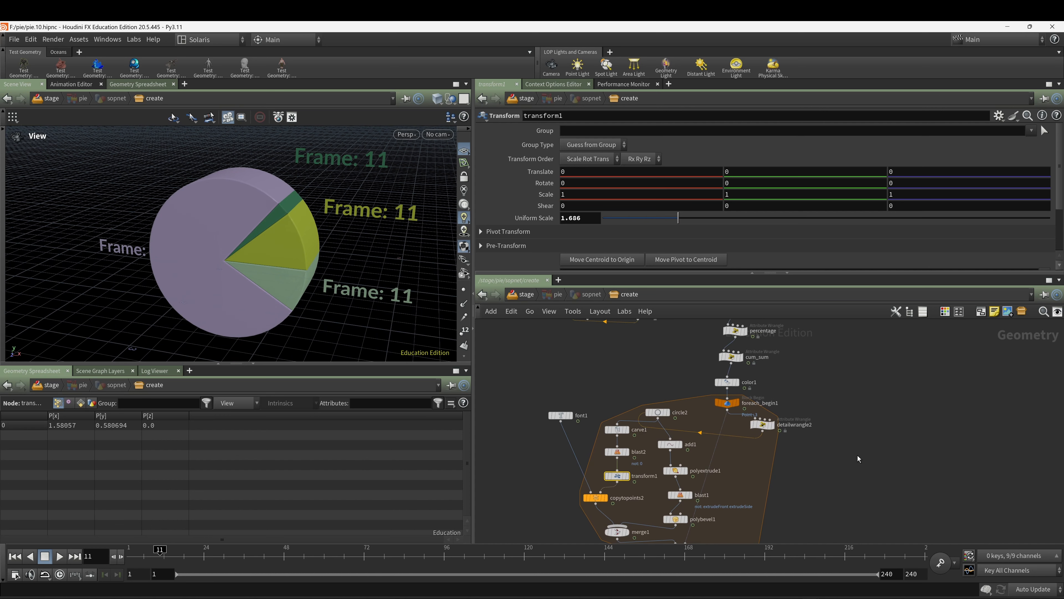
left_click(675, 470)
scroll(668, 171, "up", 3)
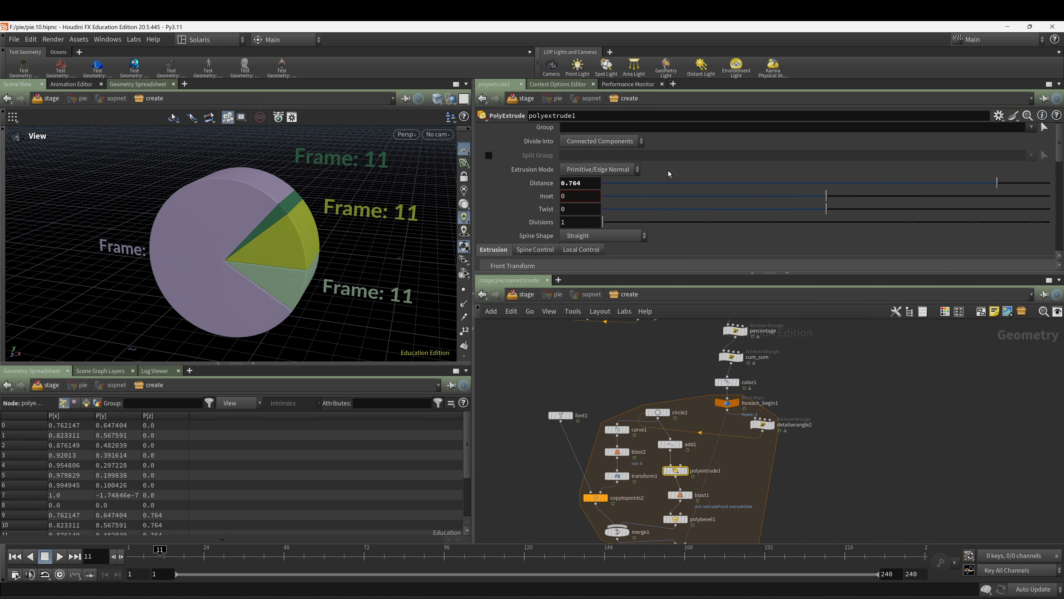
left_click_drag(997, 183, 894, 183)
Check color1's point attributes, and add a spare input and a parameter override to font1.
left_click(728, 383)
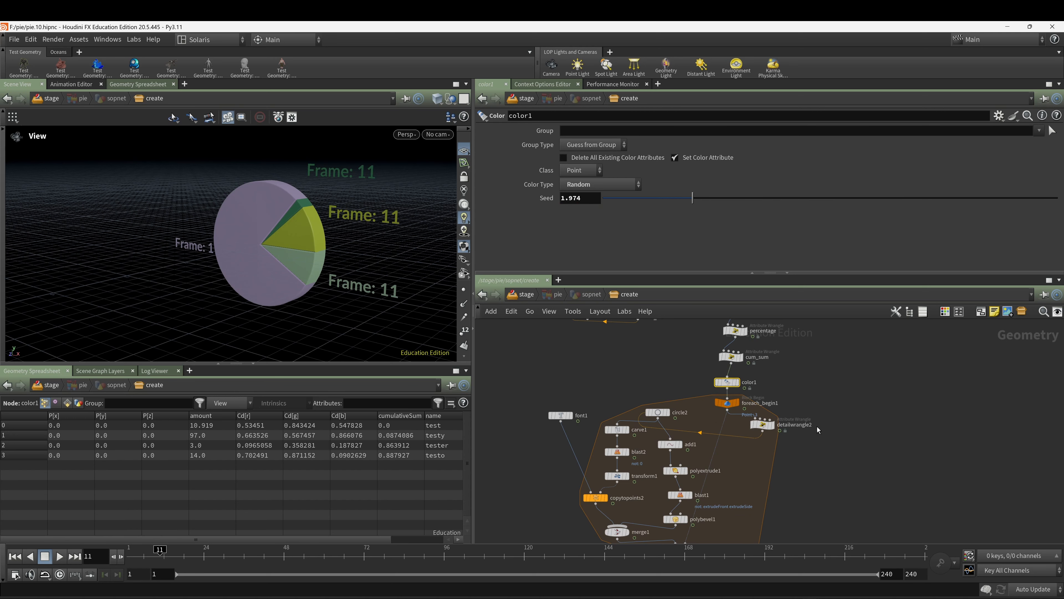
left_click(563, 418)
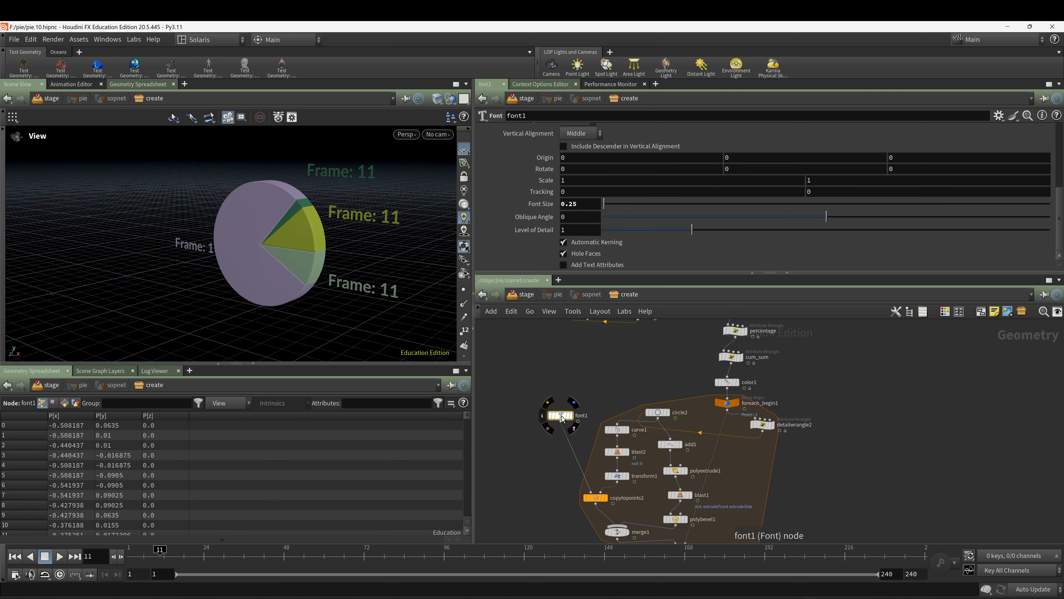
left_click(999, 116)
left_click(930, 221)
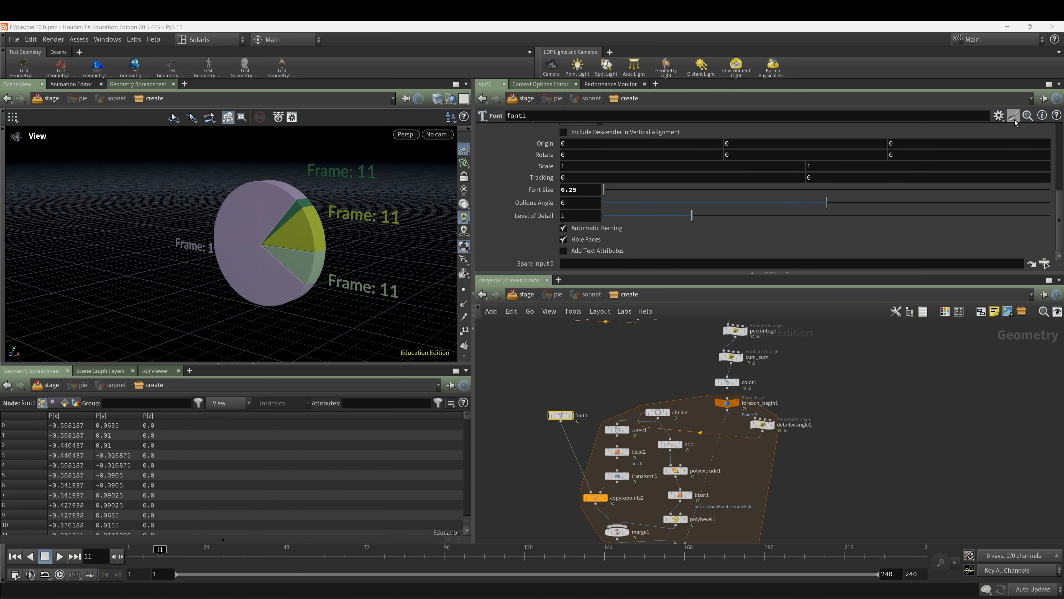
left_click(999, 115)
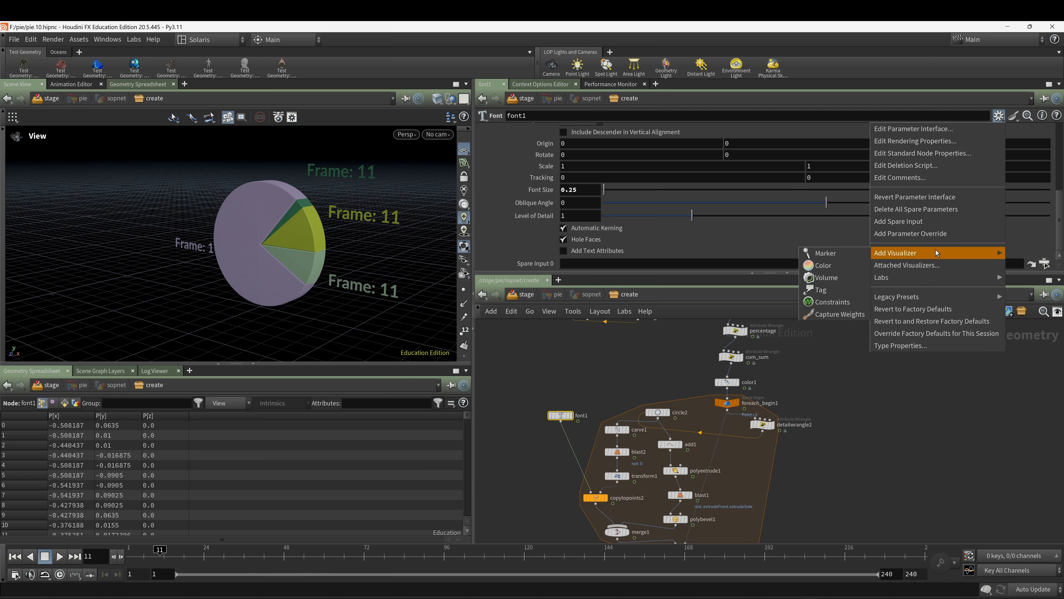
left_click(925, 233)
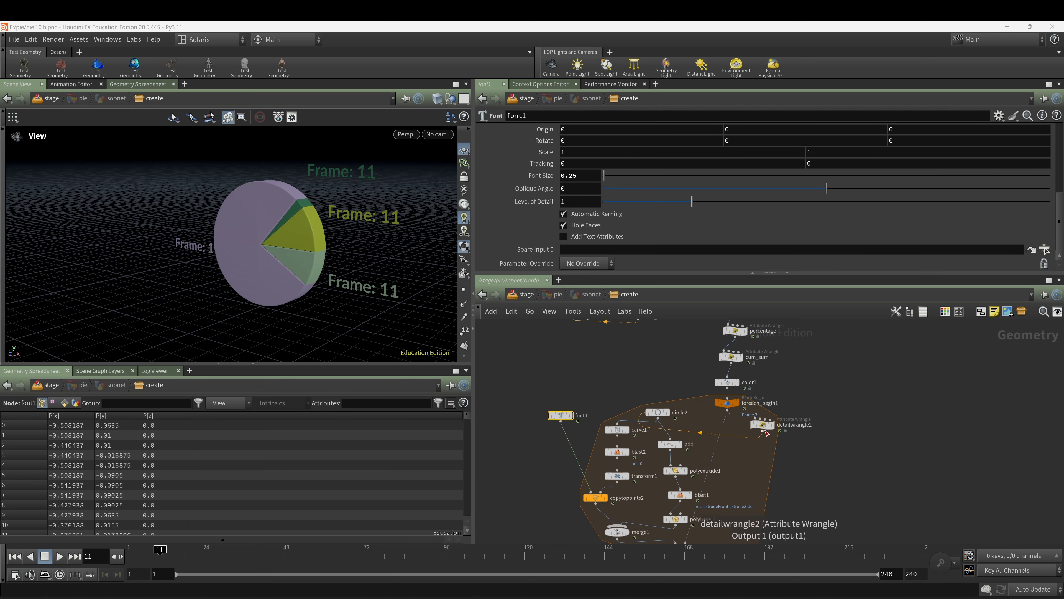
Set font1's Spare Input 0 to ../detailwrangle2 and its parameter override to Spare Input 0, and save the scene as pie.11.hipnc.
left_click_drag(670, 262, 644, 251)
left_click(583, 263)
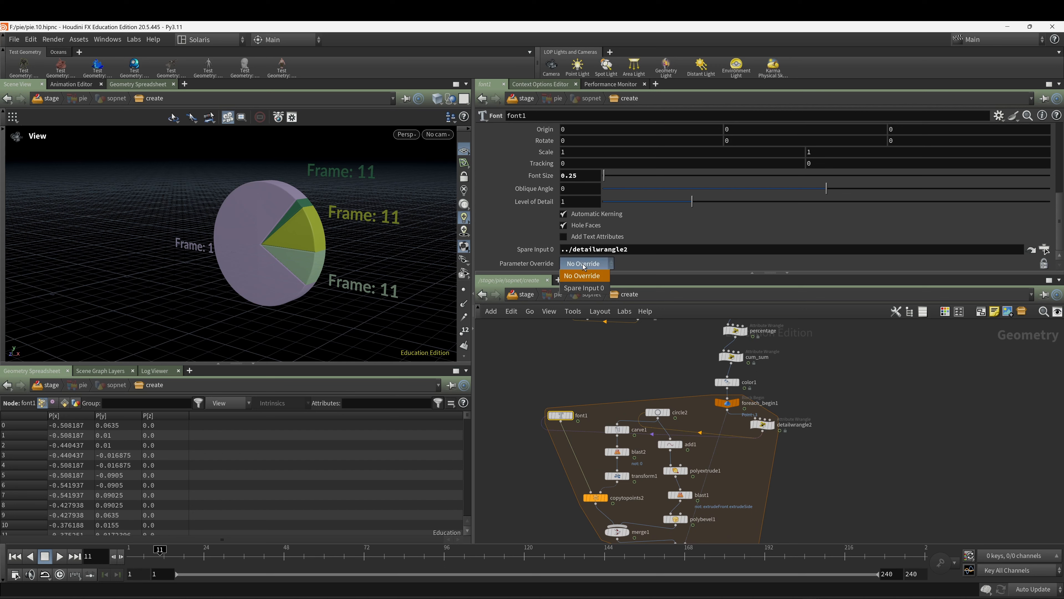
left_click(583, 289)
key("alt+shift+s")
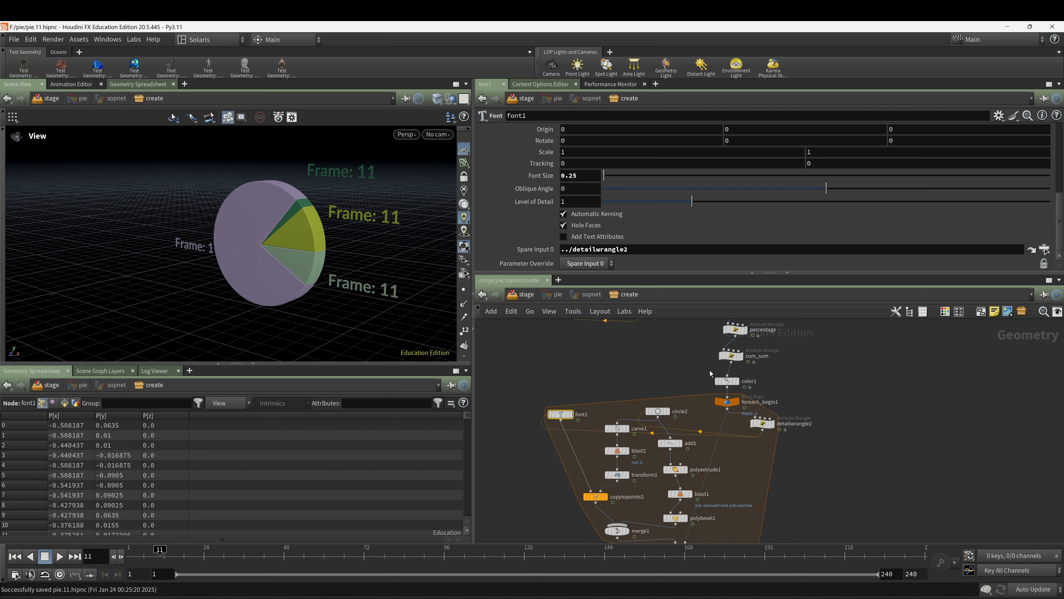
Append string name = point(0,"name",0); and d@parms['text'] = name; to detailwrangle2's VEX code to drive the label text.
left_click(762, 423)
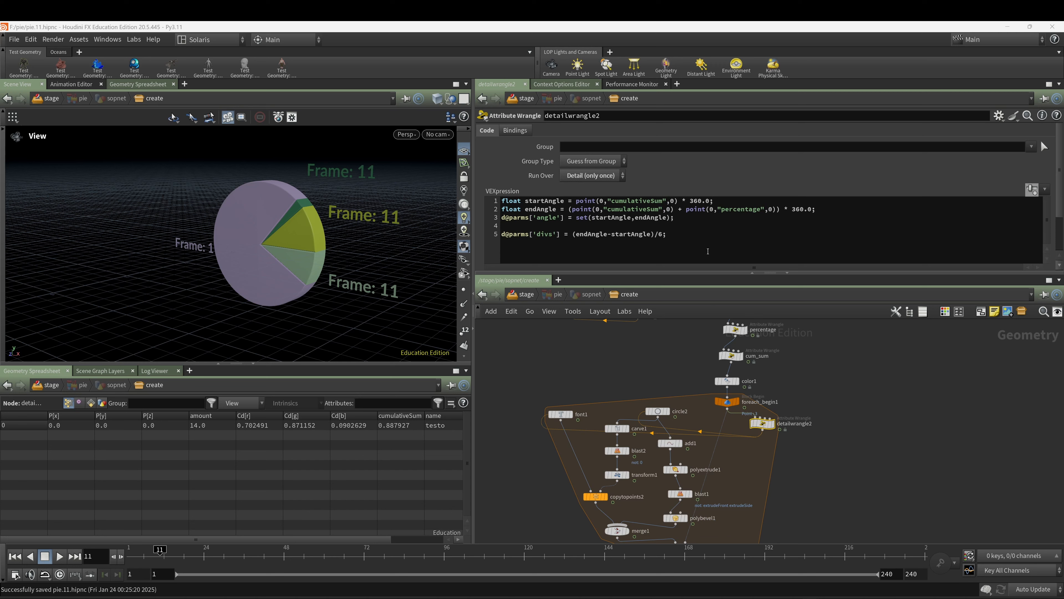
left_click(528, 254)
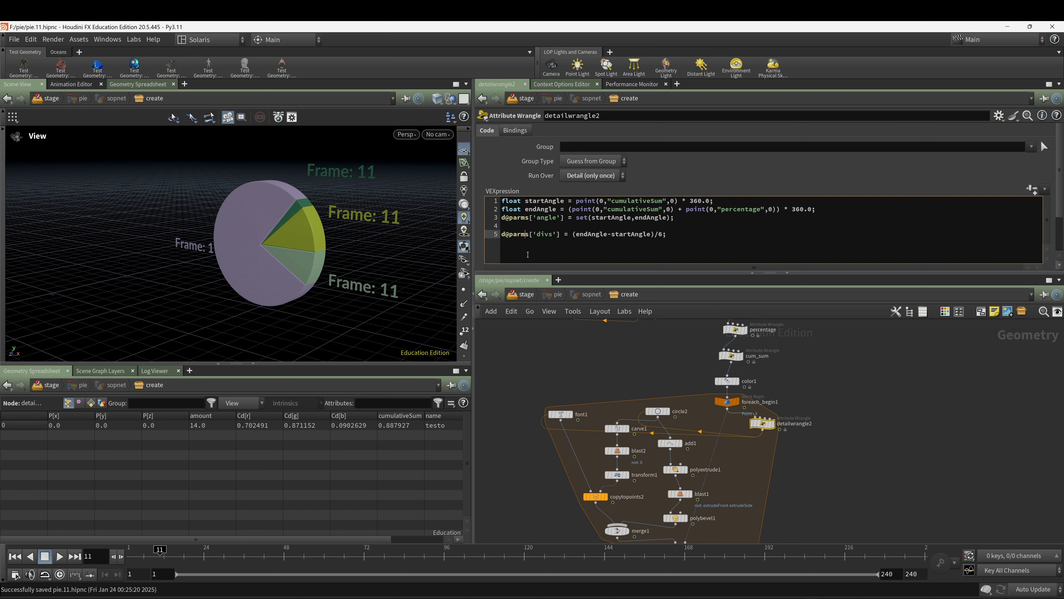
left_click(684, 236)
key("Return")
key("Return")
type("string name = point(0,\"name\",0); d@parms['text'] = name;")
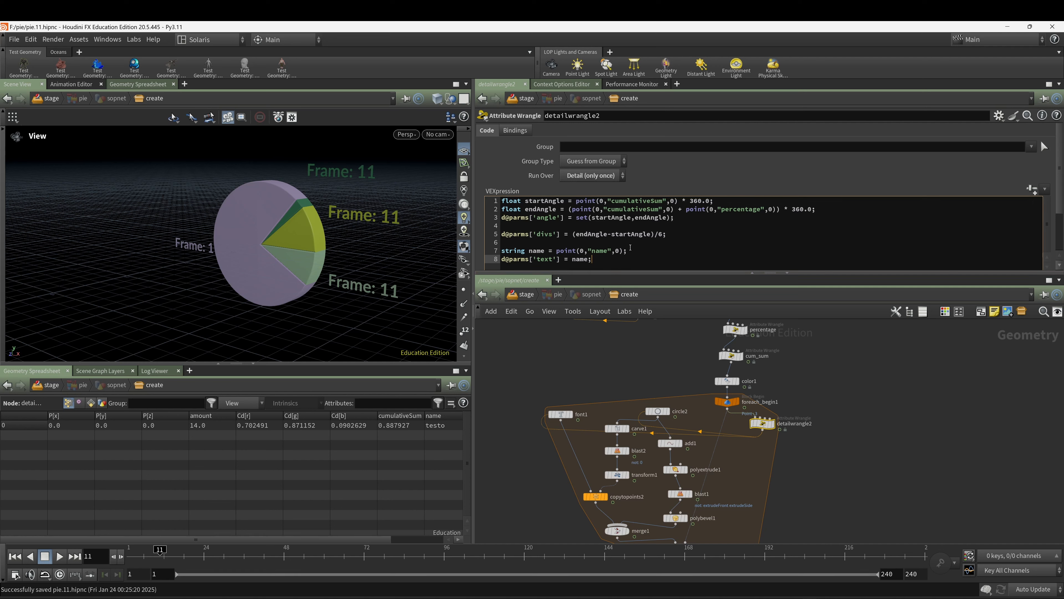
left_click(623, 361)
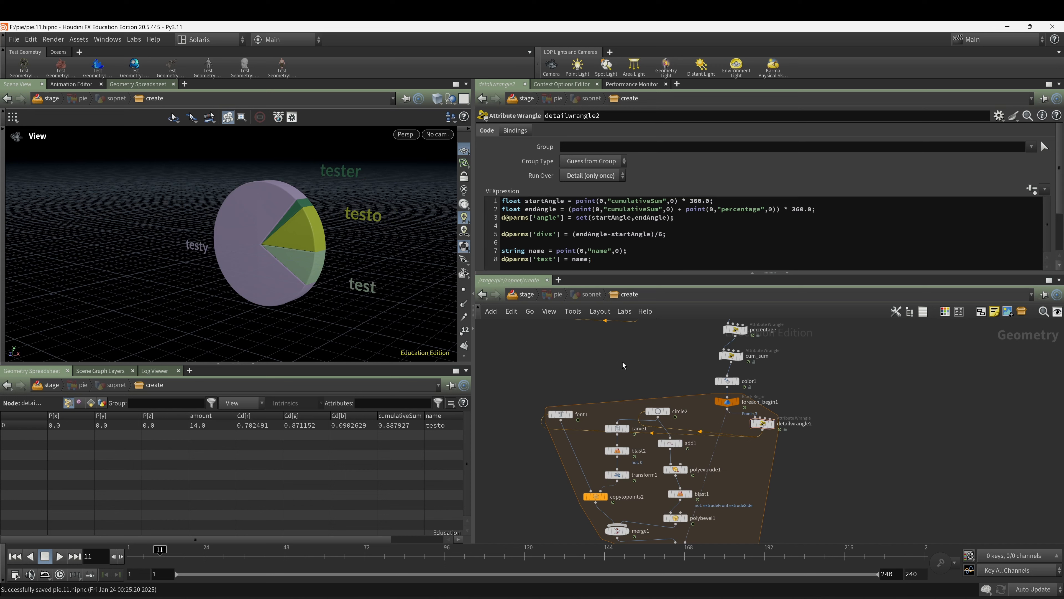
left_click_drag(320, 306, 326, 285)
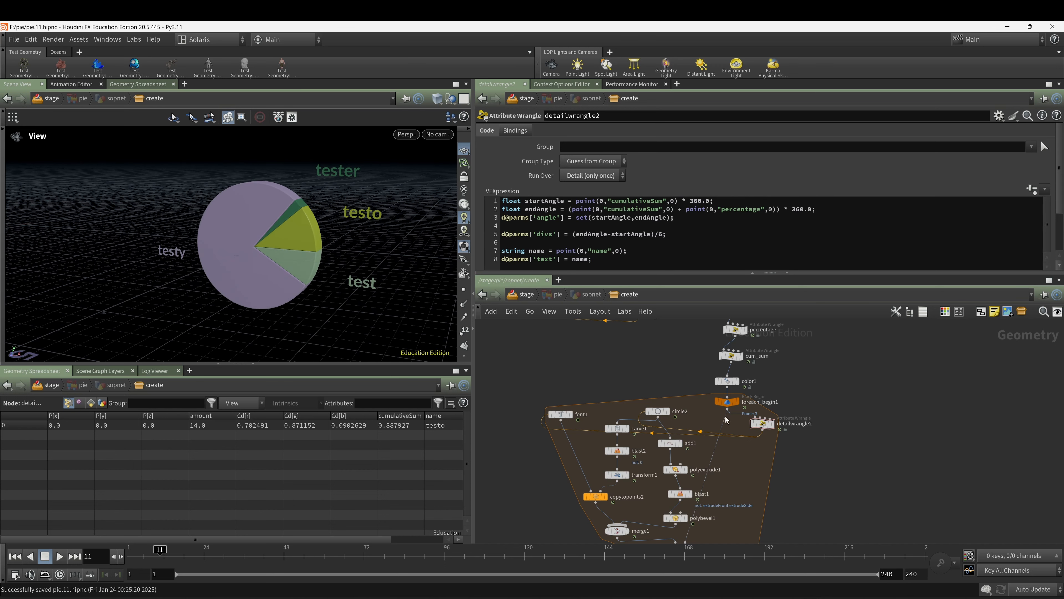
Check the point attributes of color1 and foreach_end1, and scrub the timeline back to frame 1.
left_click(727, 380)
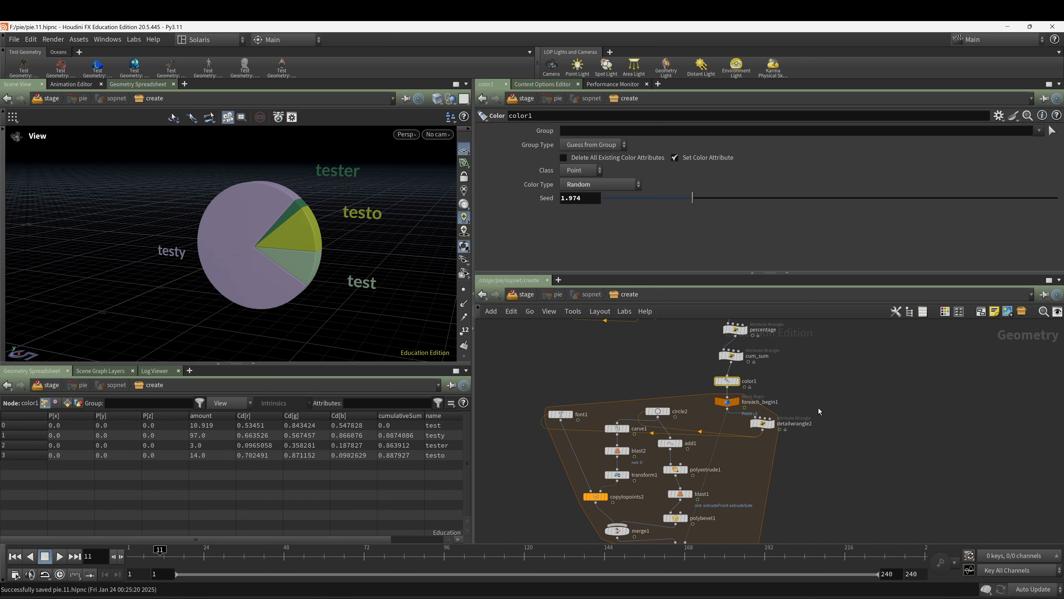
middle_click_drag(787, 480, 769, 409)
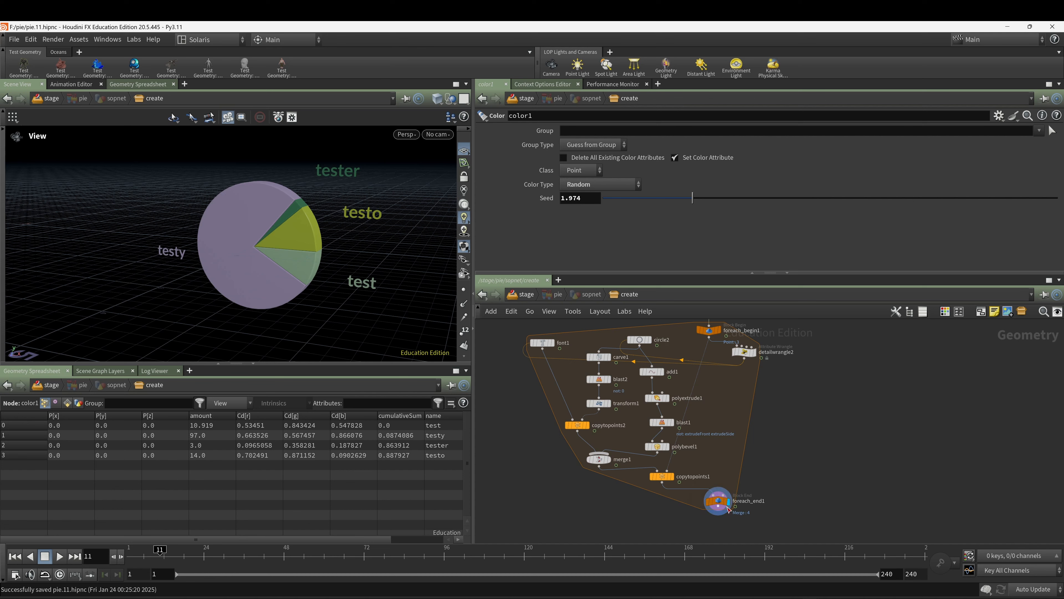
left_click(717, 501)
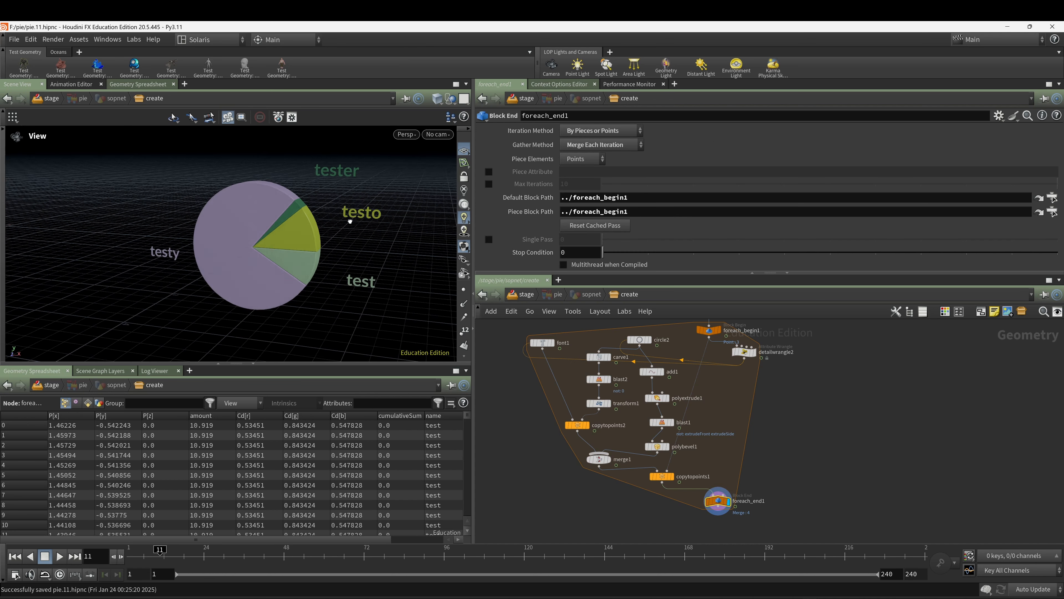
left_click_drag(350, 222, 347, 223)
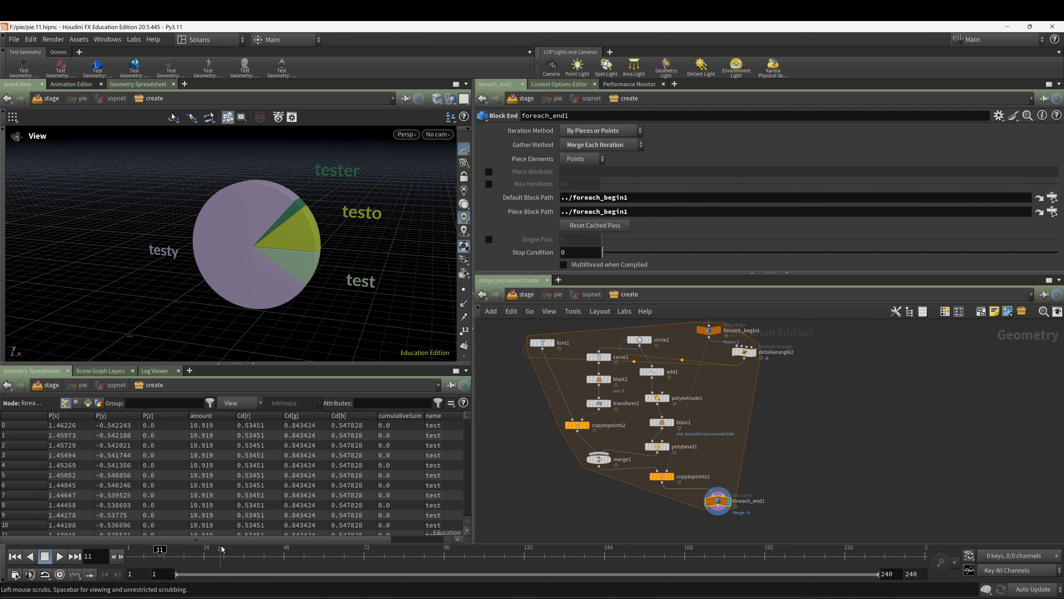
left_click_drag(222, 550, 130, 556)
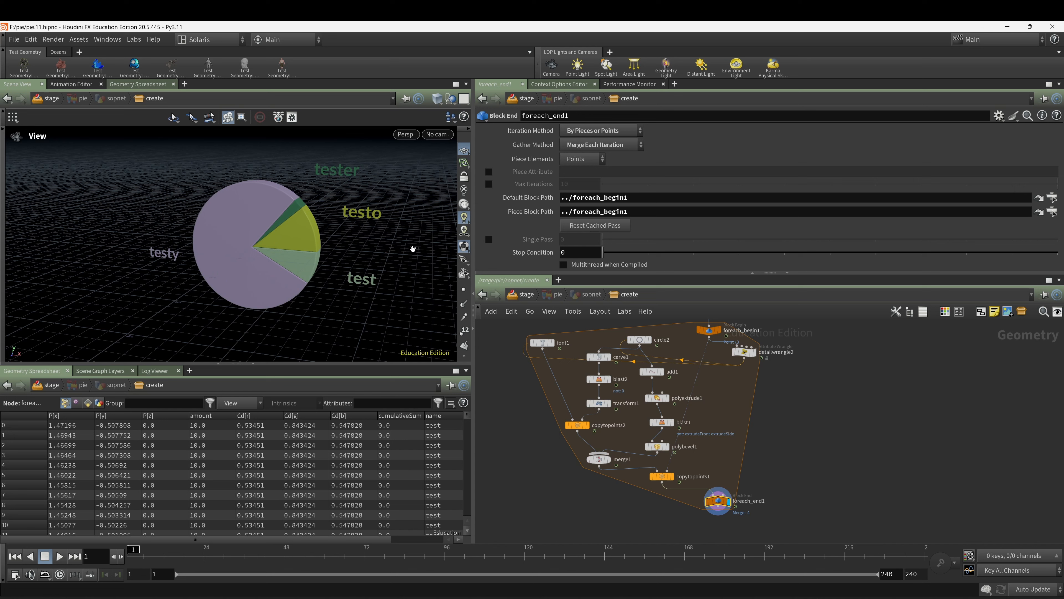
Set transform1's uniform scale to 1.494 to bring the labels closer to the pie.
left_click(599, 403)
left_click_drag(648, 218, 671, 227)
left_click_drag(315, 243, 343, 235)
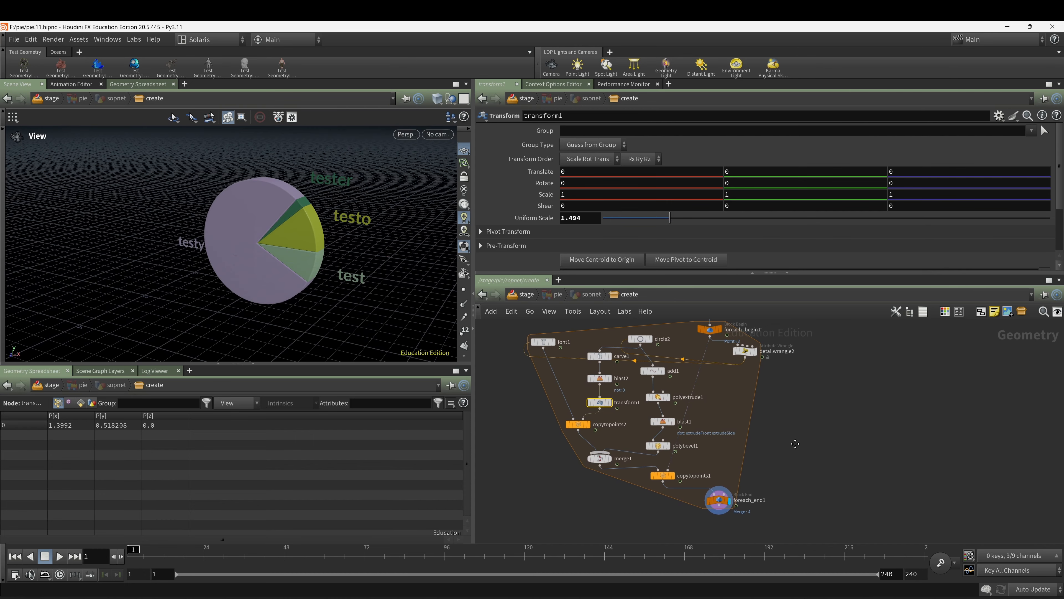
Add a Merge node beside the loop, wire blast2 and transform1 into it, and display each of their points.
middle_click_drag(792, 444, 802, 439)
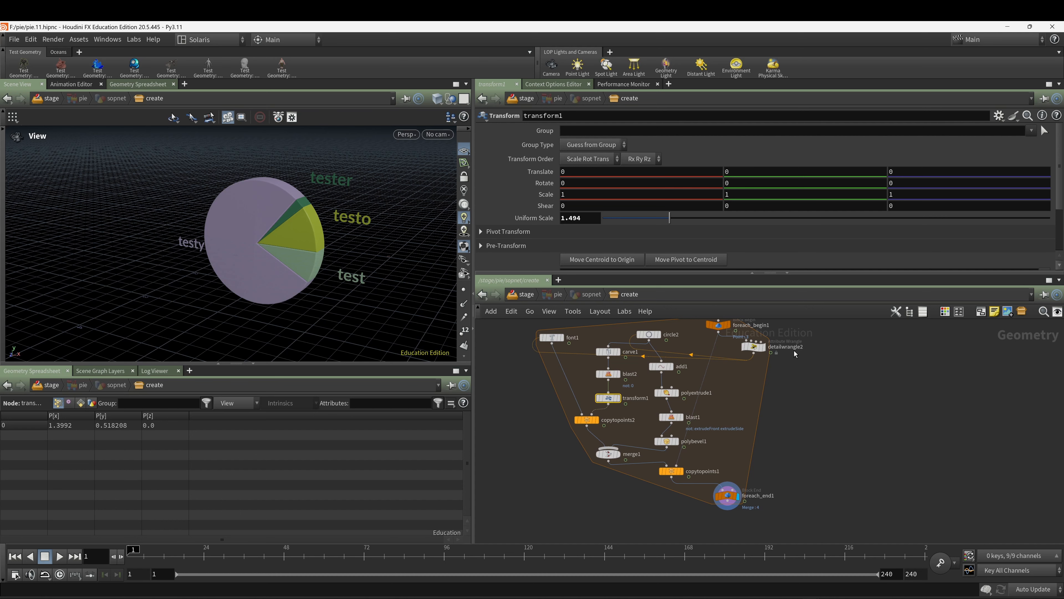
key("Tab")
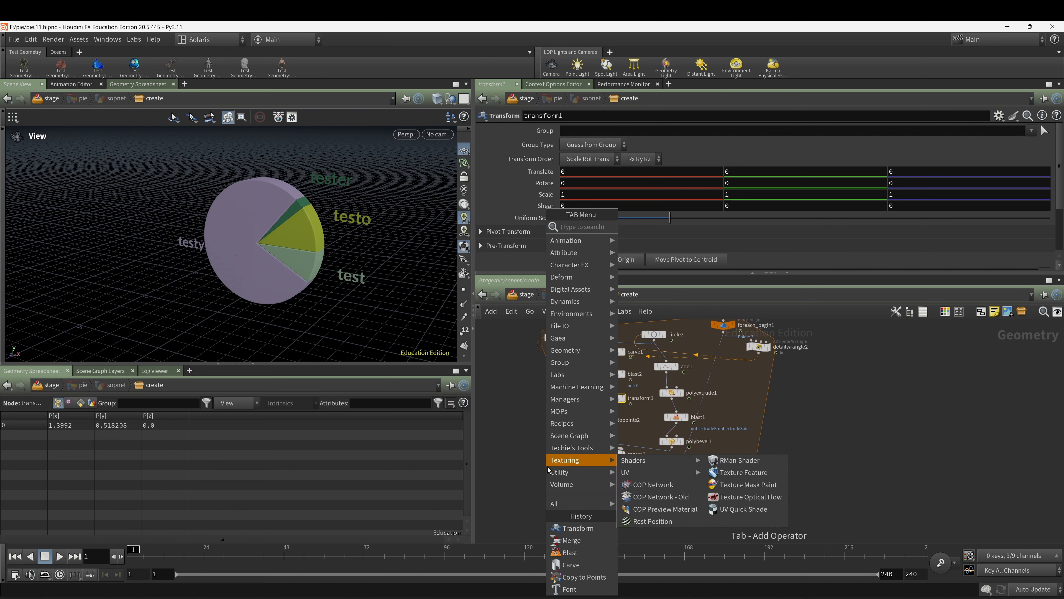
mouse_move(550, 471)
type("merg")
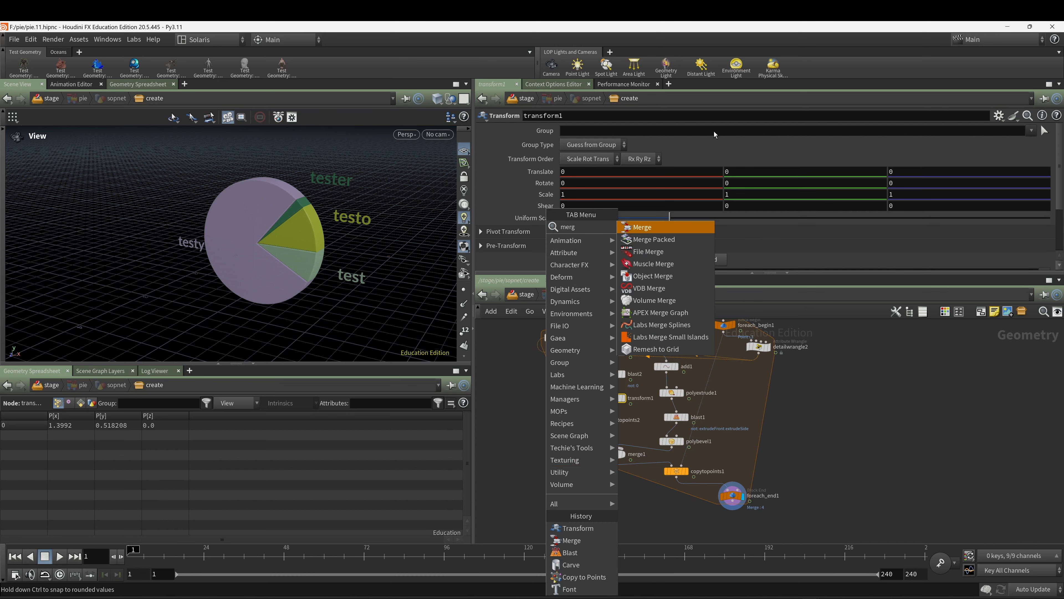
left_click(647, 228)
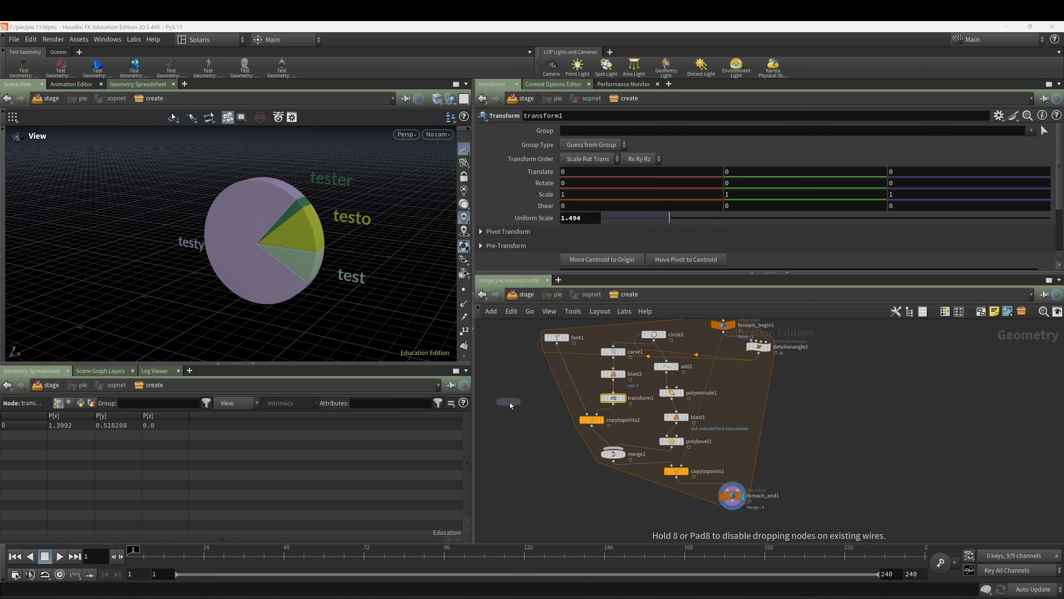
left_click(509, 402)
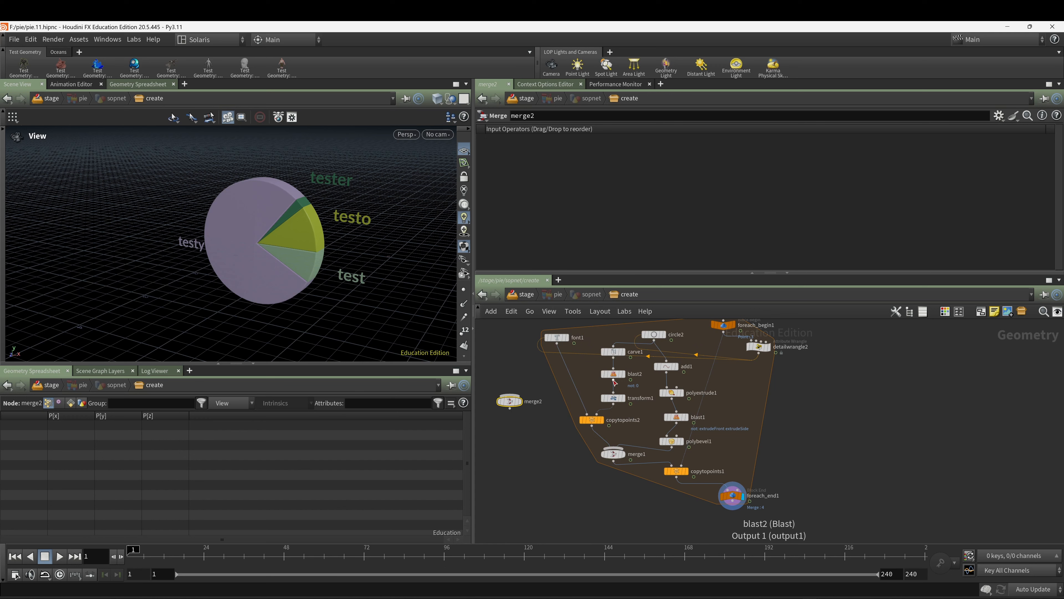
left_click_drag(614, 380, 510, 395)
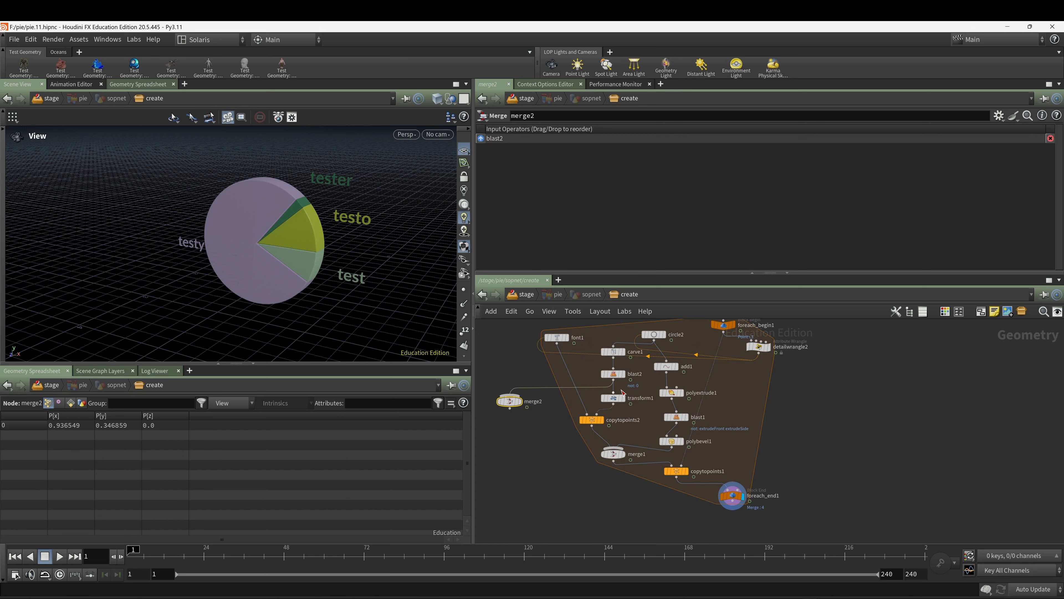
left_click(624, 374)
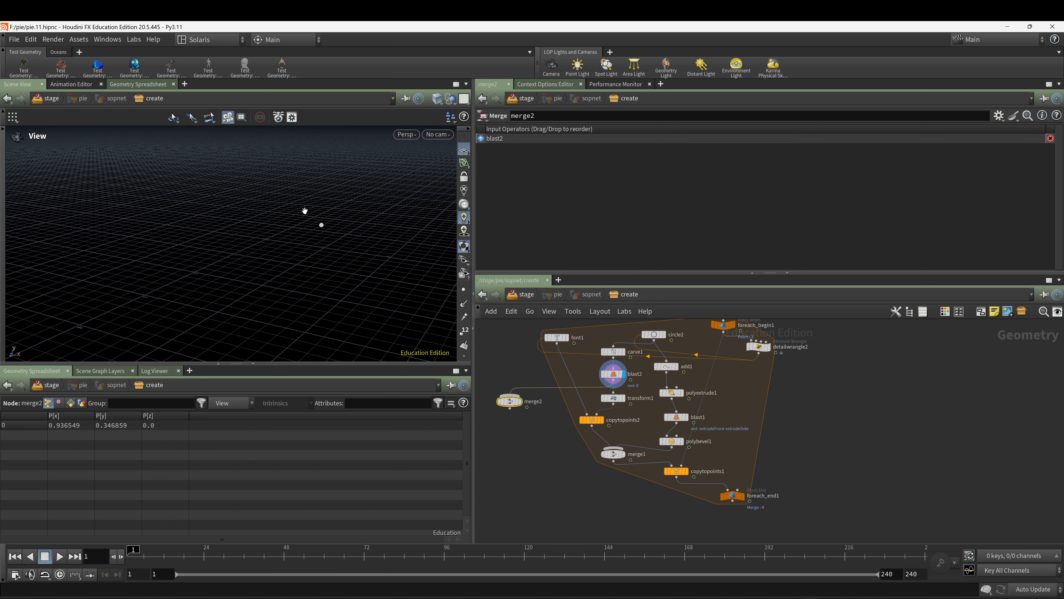
left_click_drag(613, 403, 513, 401)
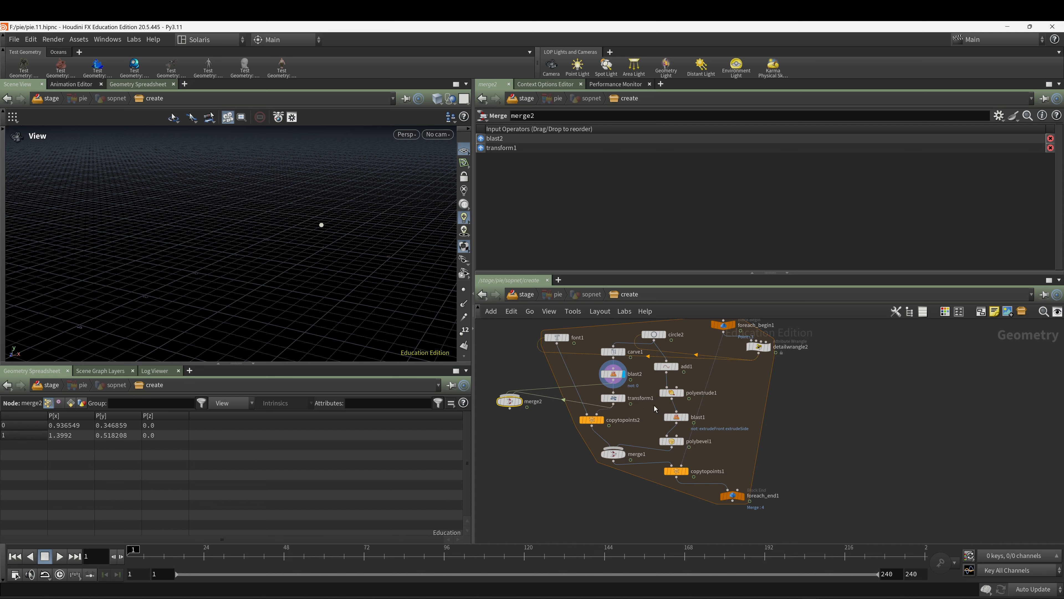
left_click(624, 398)
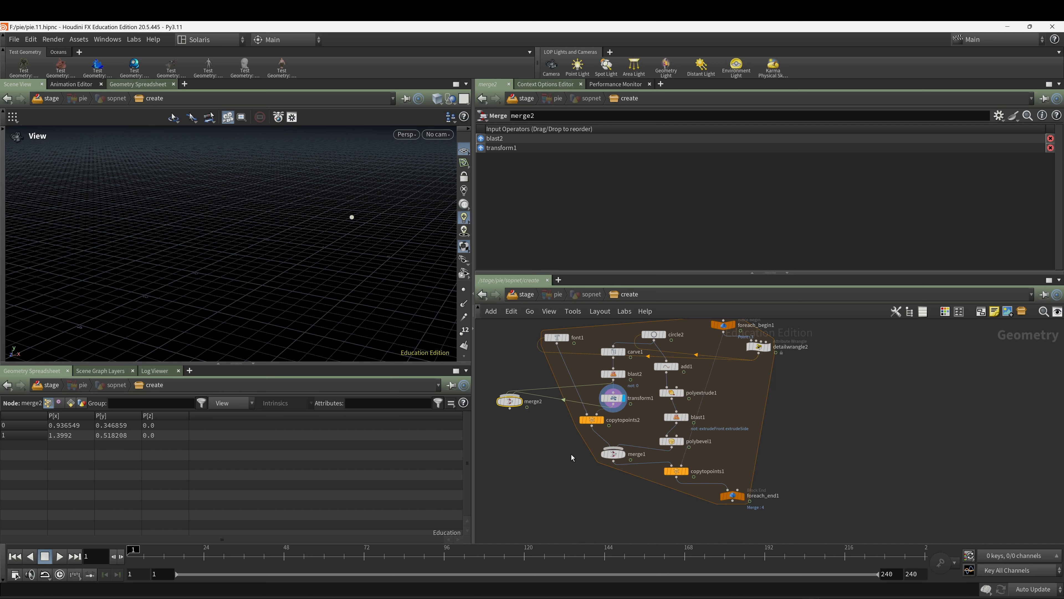
middle_click_drag(559, 460, 572, 454)
key("Tab")
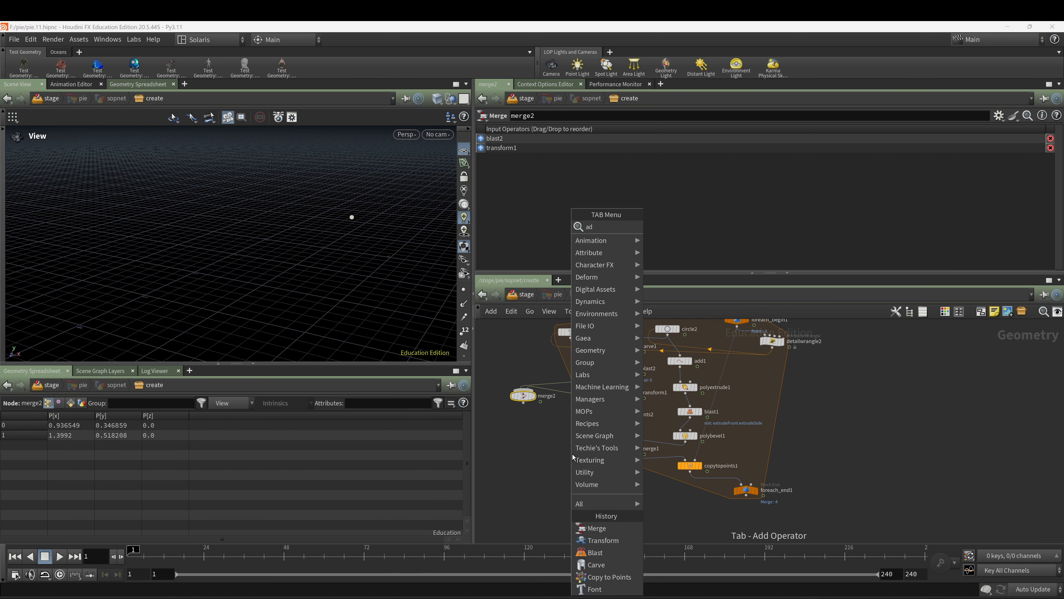
type("add")
left_click(682, 238)
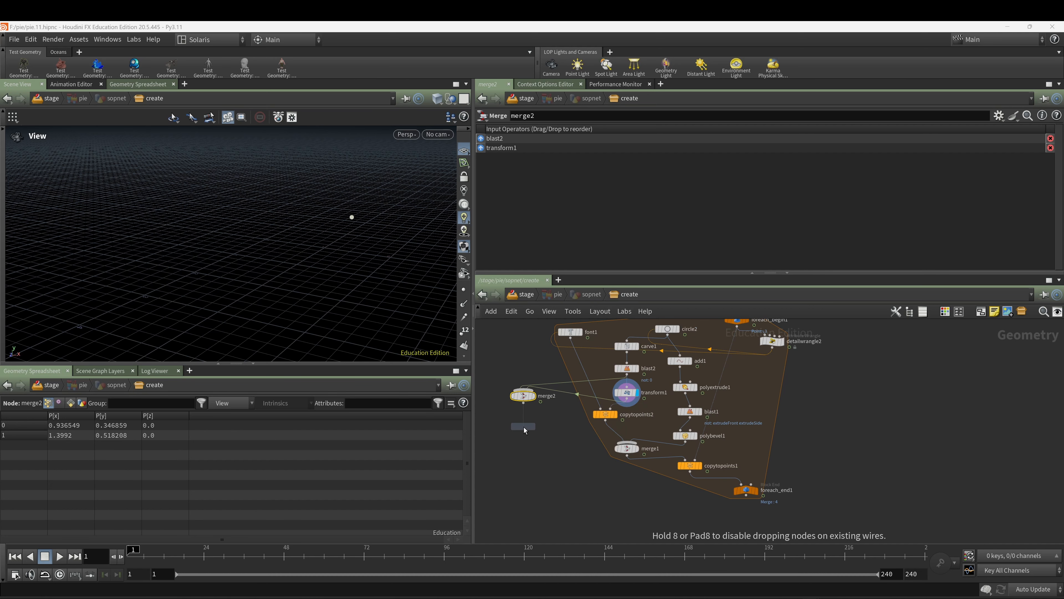
left_click(525, 425)
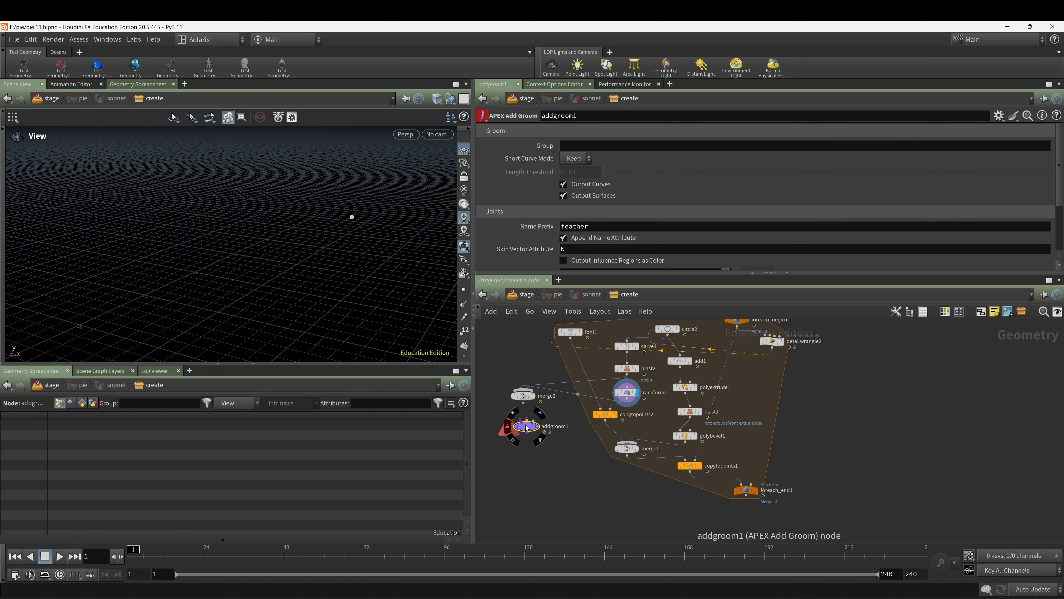
key("Delete")
Add an Add node below merge2 and wire merge2's output into it.
key("Tab")
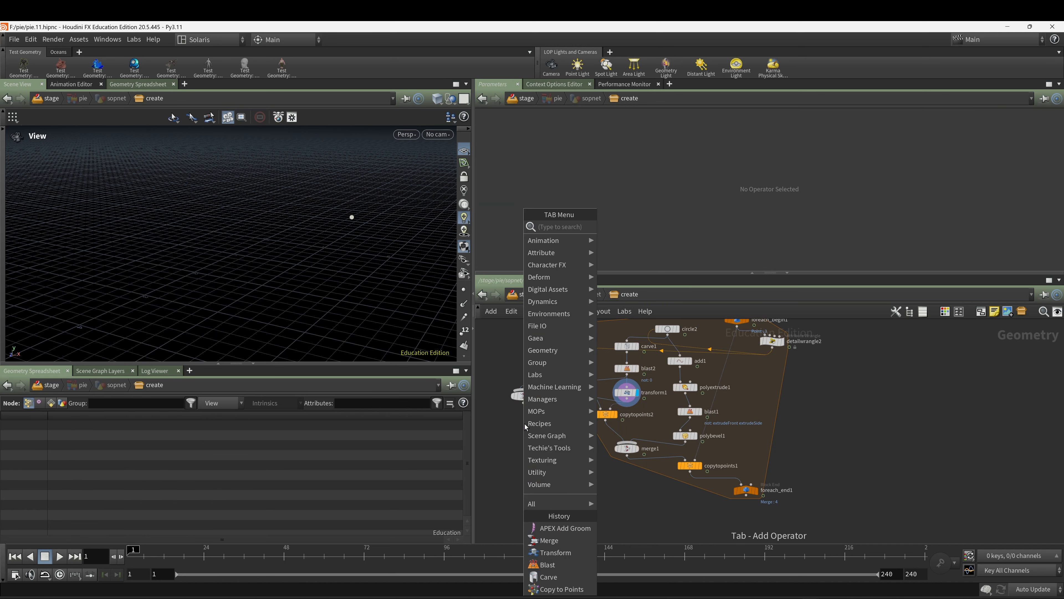
type("add")
left_click(618, 227)
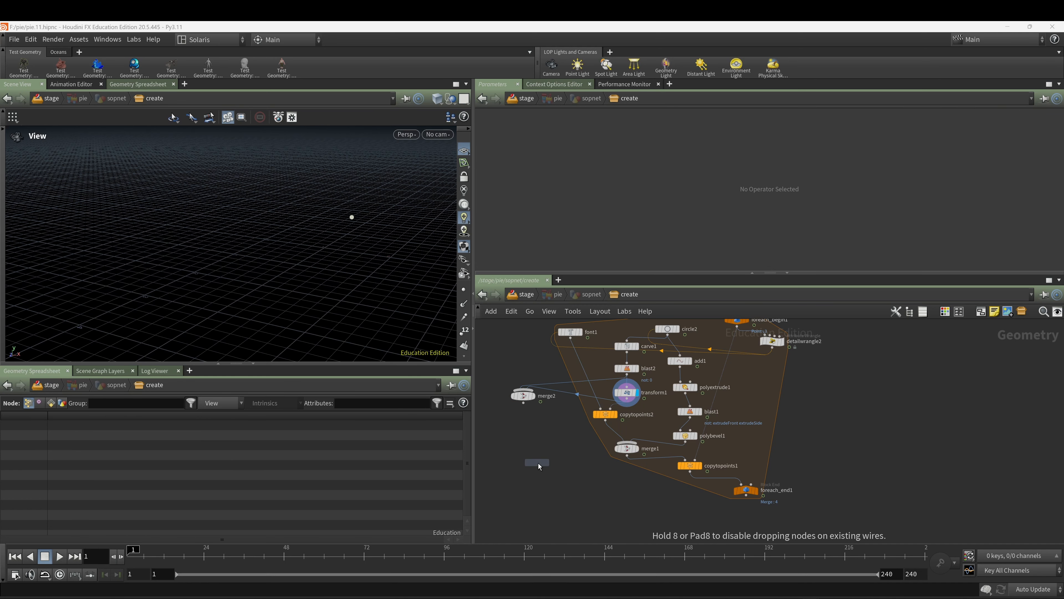
left_click(521, 425)
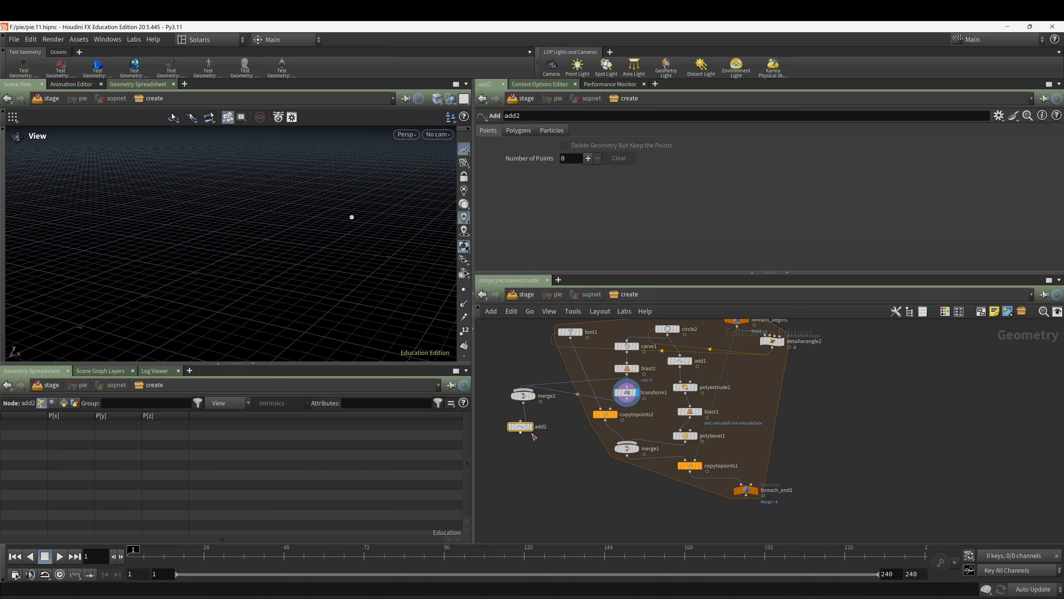
left_click(523, 430)
left_click_drag(524, 433, 531, 427)
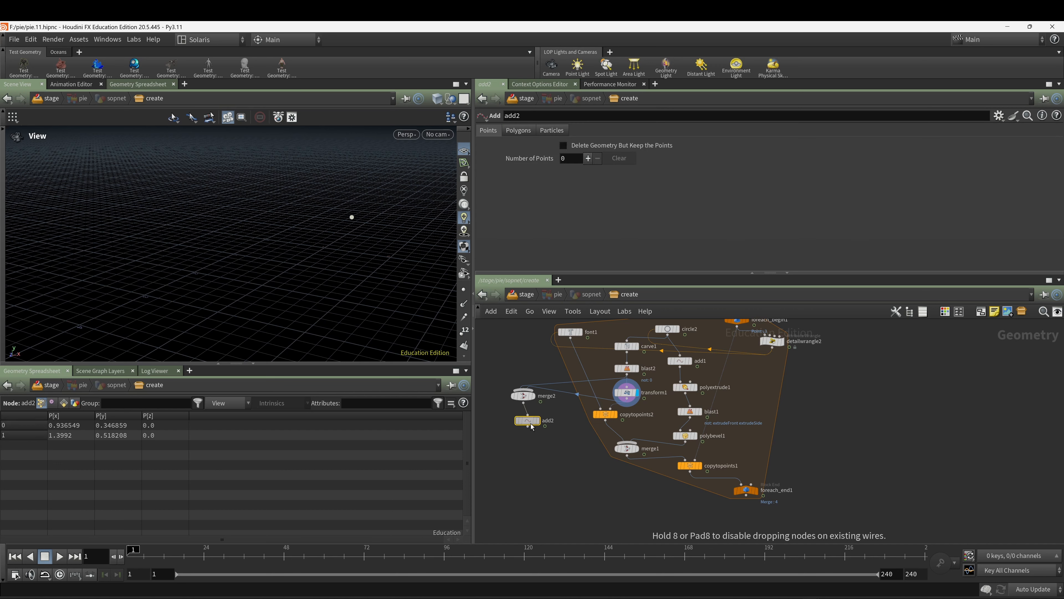
Set add2's Polygon 0 pattern to 0 1 to connect the two points with a line, and display add2.
left_click(518, 130)
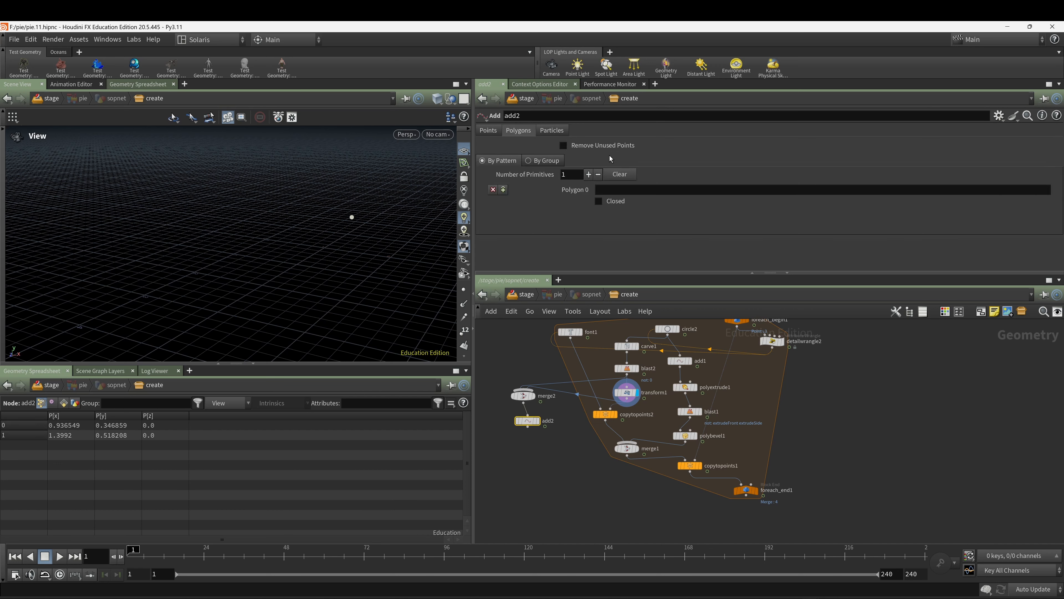
left_click(616, 189)
type("0")
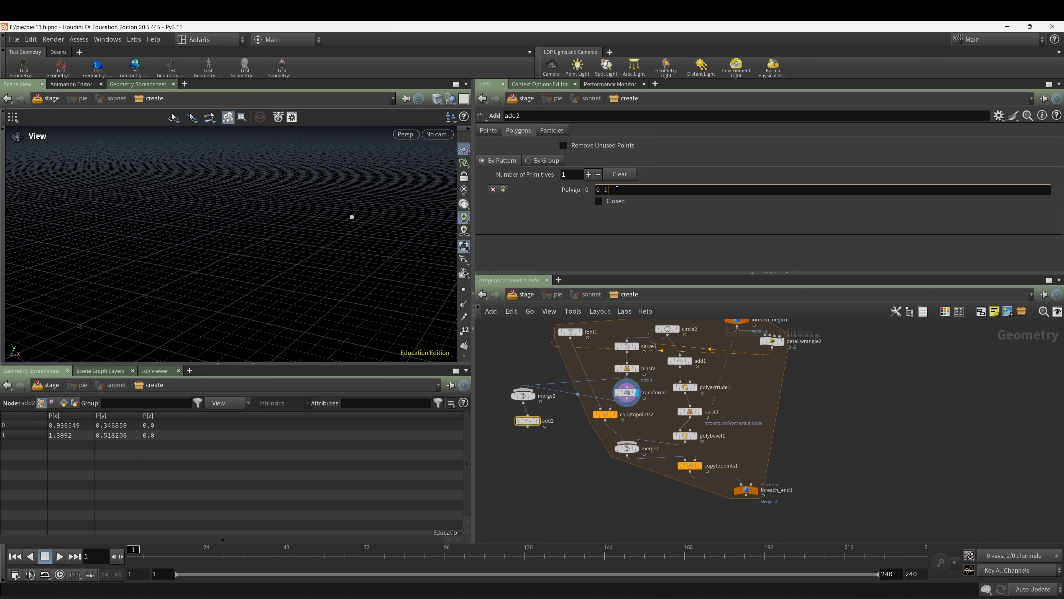
type(" 1")
left_click(518, 359)
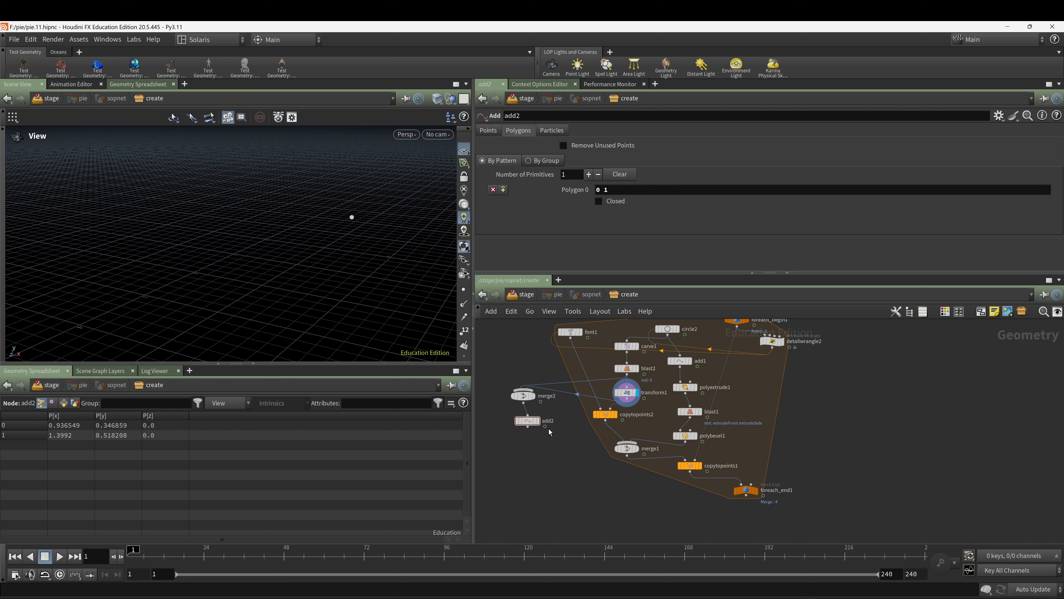
left_click(542, 421)
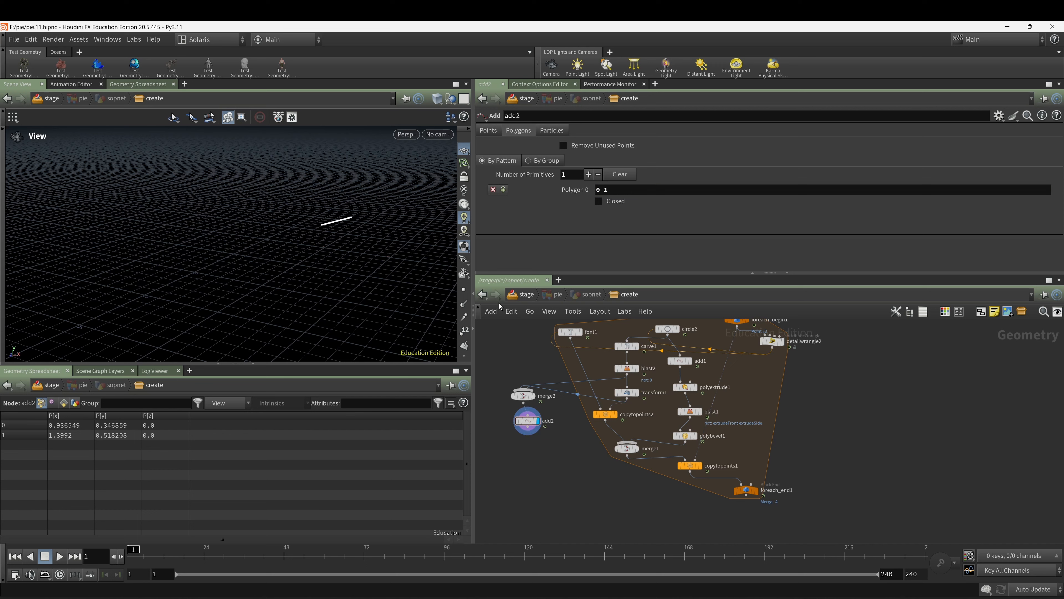
Add a Point Wrangle below add2 and wire add2's output into its first input.
middle_click_drag(548, 454, 553, 446)
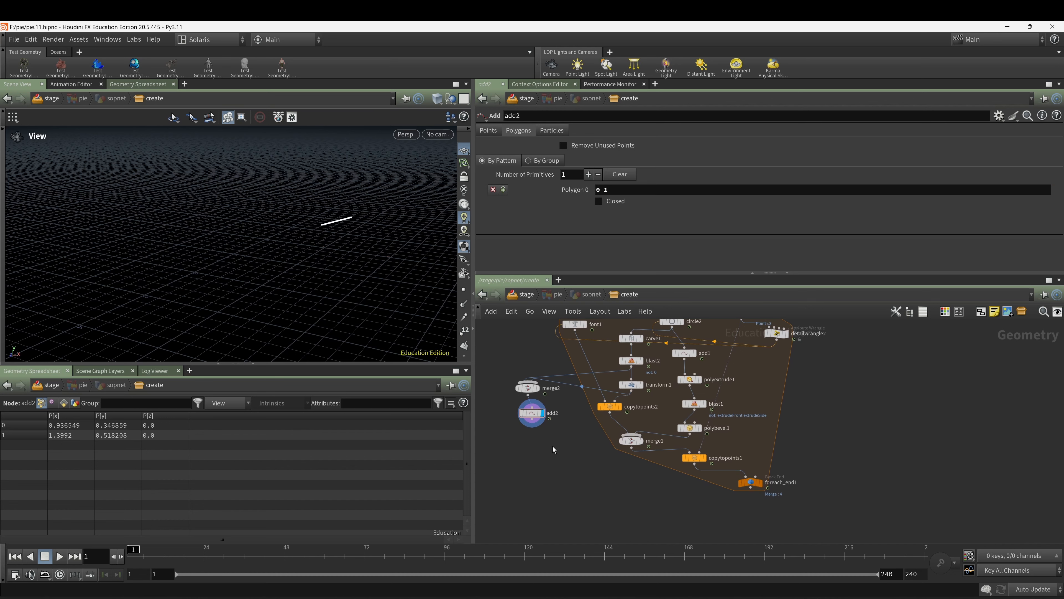
key("Tab")
type("wra")
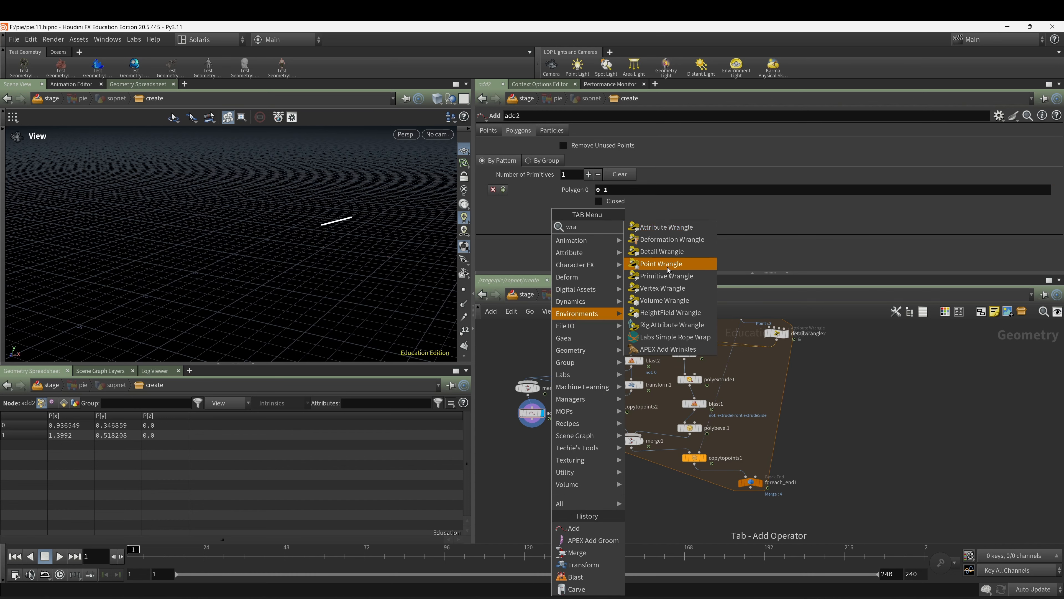
left_click(658, 263)
left_click(535, 443)
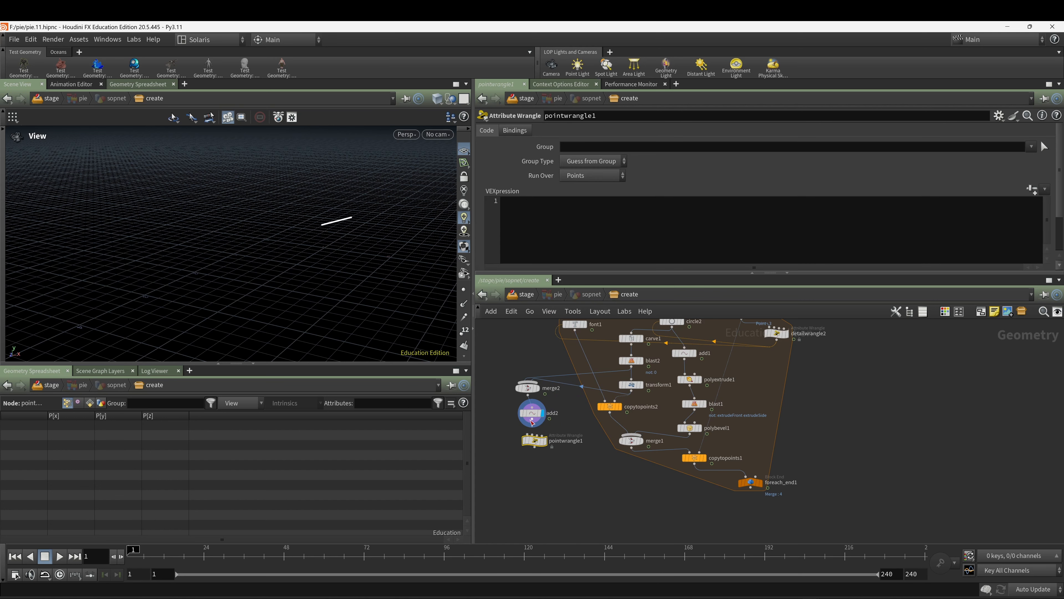
left_click(532, 420)
left_click(535, 436)
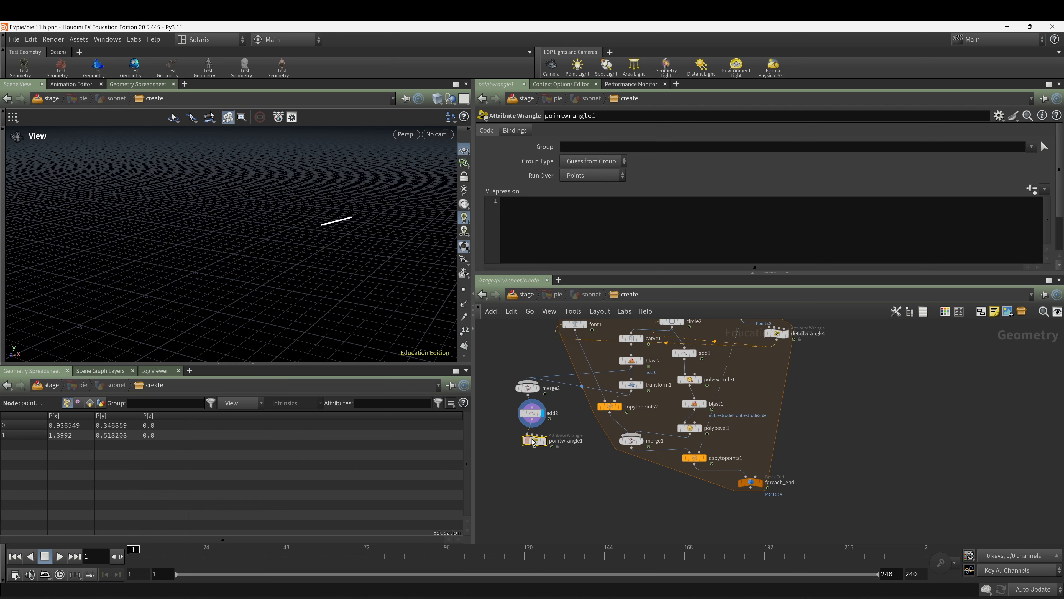
left_click(535, 213)
type("@widtrh")
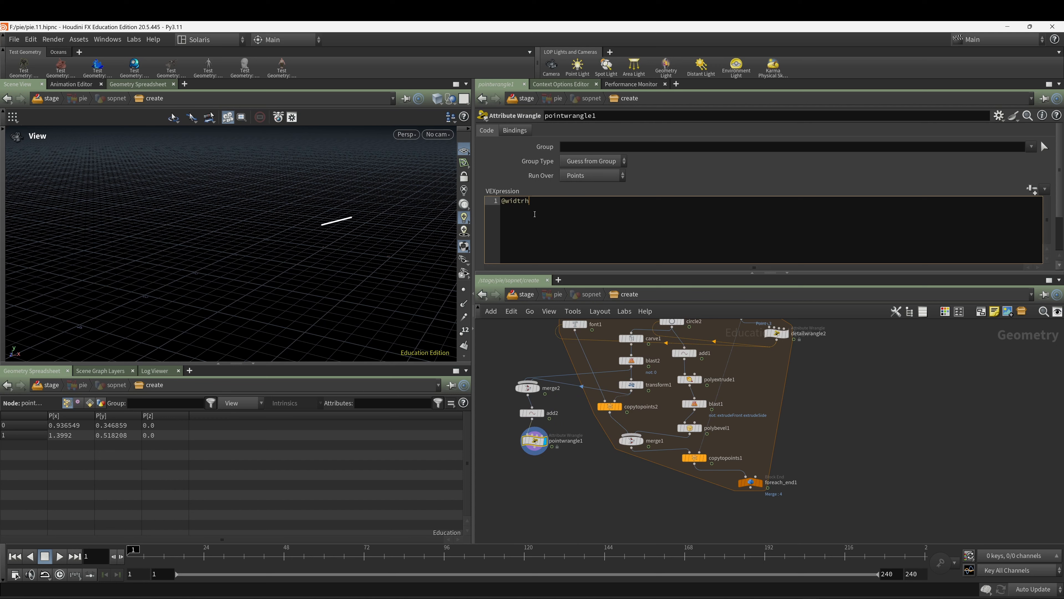
key("BackSpace")
type("=0.1;")
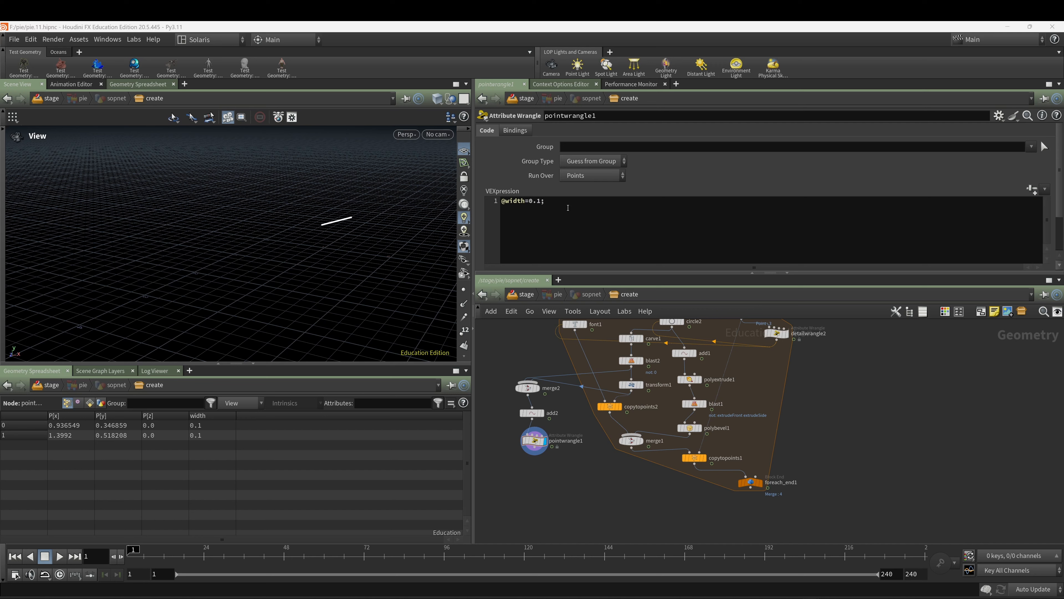
left_click(543, 202)
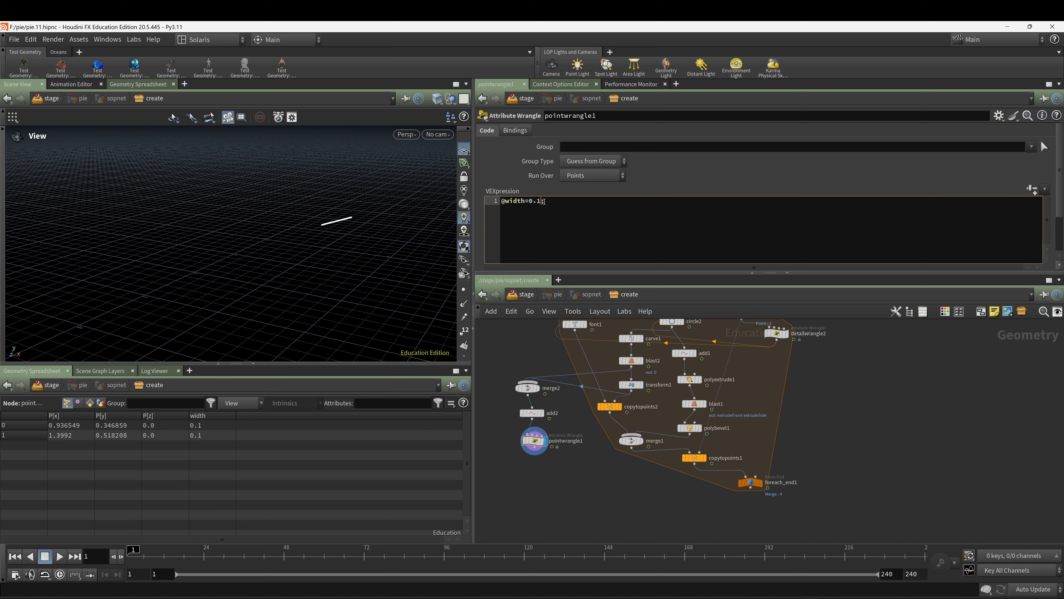
key("Left")
key("BackSpace")
type("02")
Add a Primitive Wrangle below pointwrangle1 and wire pointwrangle1's output into its first input.
key("Tab")
type("prim")
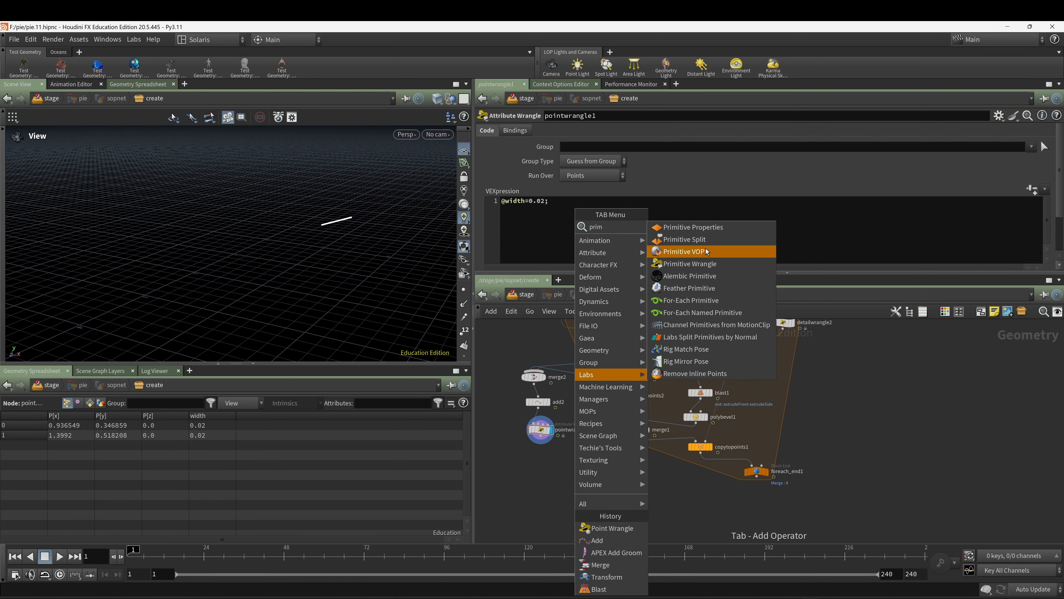
left_click(701, 263)
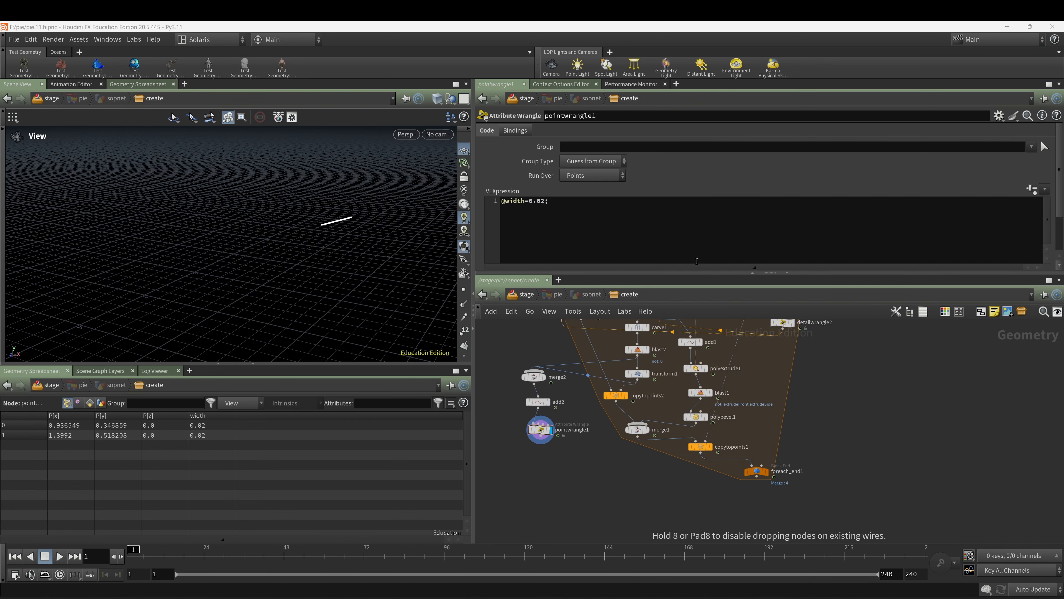
left_click(544, 457)
left_click_drag(540, 436, 537, 452)
left_click(595, 222)
type("@name=\"line\";")
left_click(514, 341)
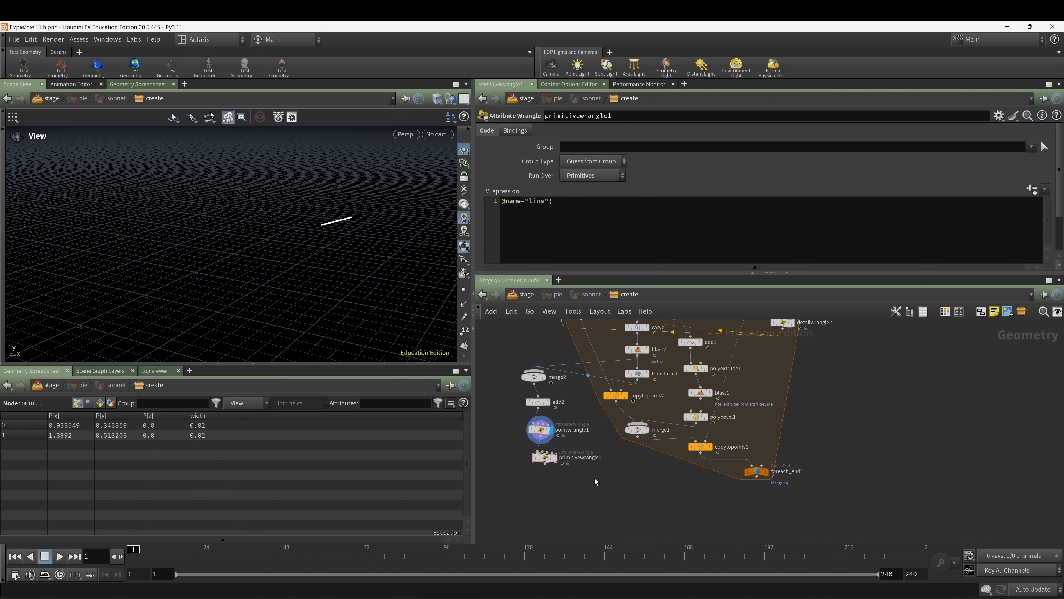
Wire primitivewrangle1's output into merge1 and display foreach_end1 to view the leader lines on the whole pie.
left_click_drag(547, 469, 636, 423)
left_click(770, 477)
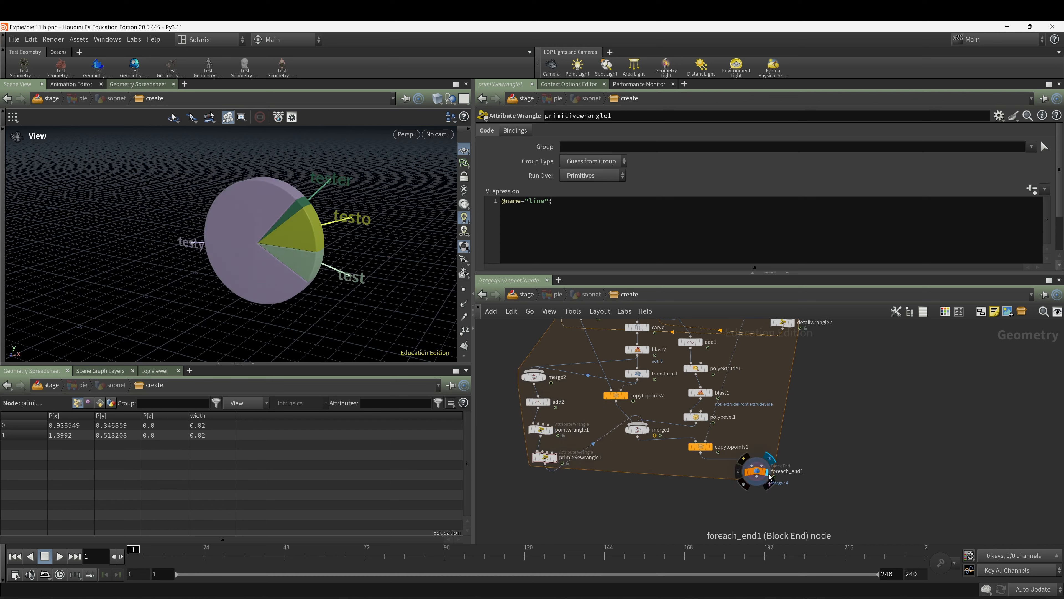
scroll(366, 273, "up", 3)
mouse_move(367, 273)
left_mouse_down()
mouse_move(347, 287)
mouse_move(363, 275)
mouse_move(350, 260)
mouse_move(349, 284)
left_mouse_up()
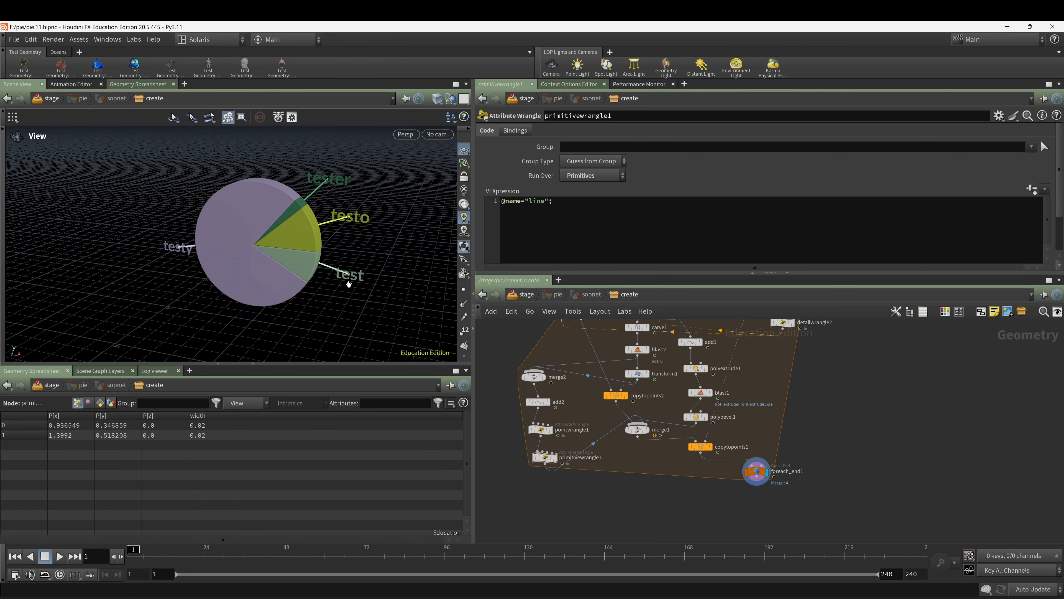
Set font1's Horizontal Alignment to Left and view the labels around the pie.
middle_click_drag(864, 383, 890, 414)
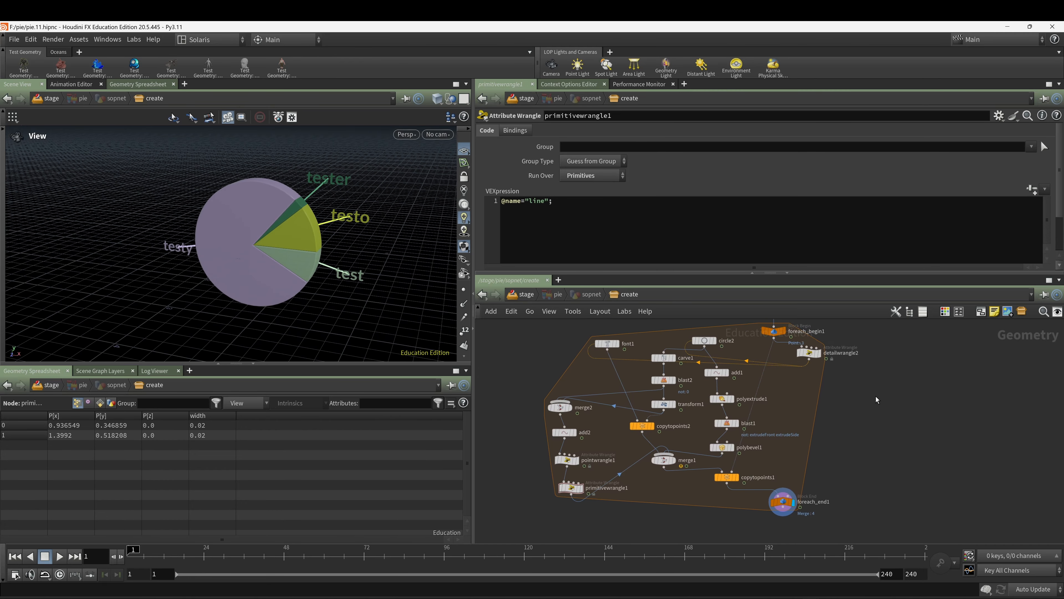
left_click(606, 343)
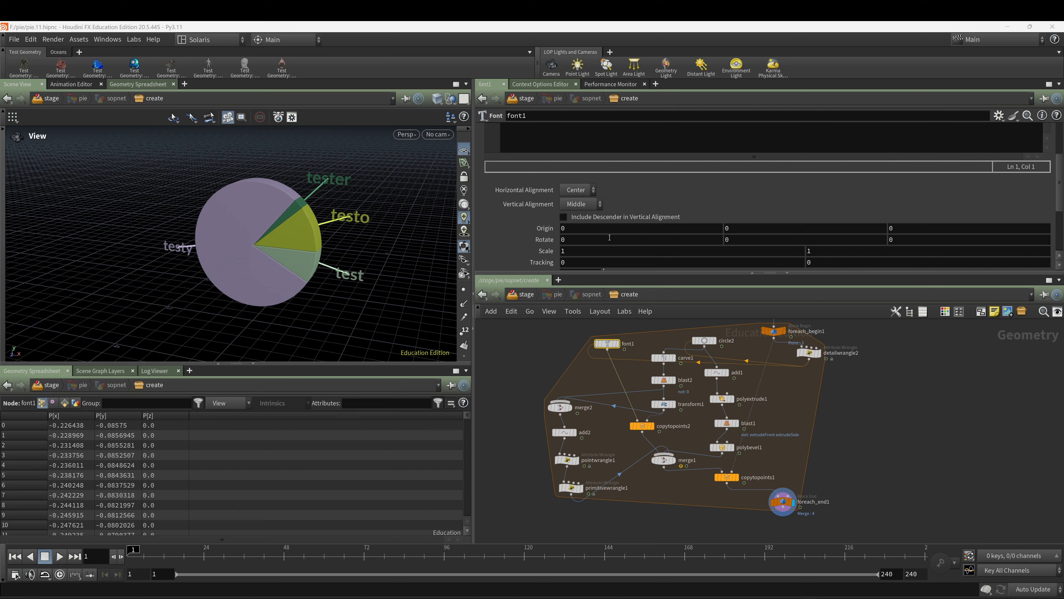
left_click(580, 192)
left_click(575, 198)
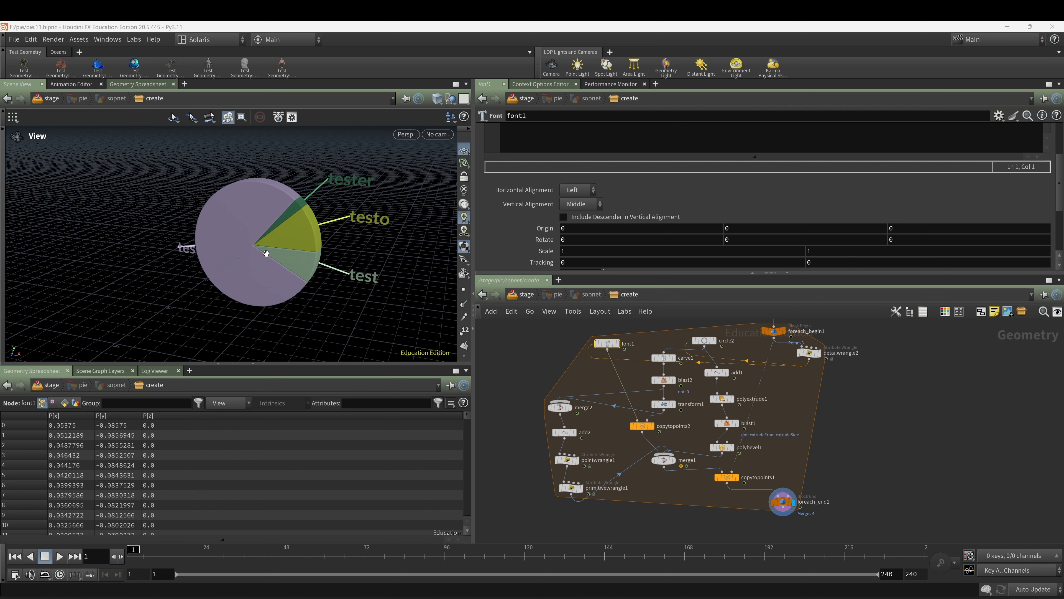
mouse_move(199, 270)
left_mouse_down()
mouse_move(188, 266)
mouse_move(205, 262)
mouse_move(193, 258)
left_mouse_up()
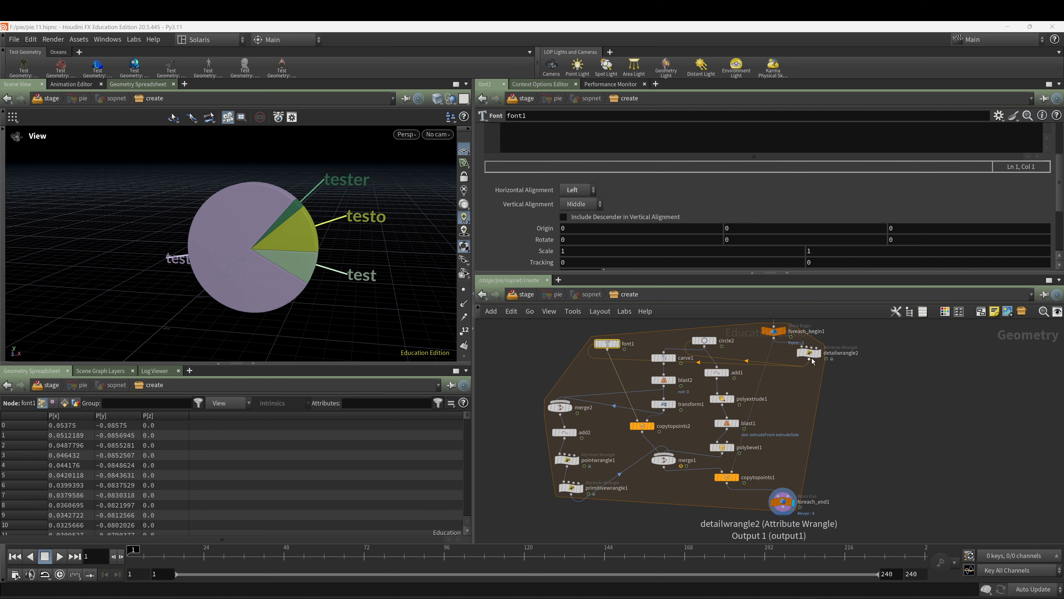
In detailwrangle2, append int halign = int(((startAngle + (endAngle-startAngle)/2 - 90) + 360) % 360 <= 180) * 2; and d@parms["halign"] = halign;.
left_click(804, 354)
scroll(659, 238, "down", 1)
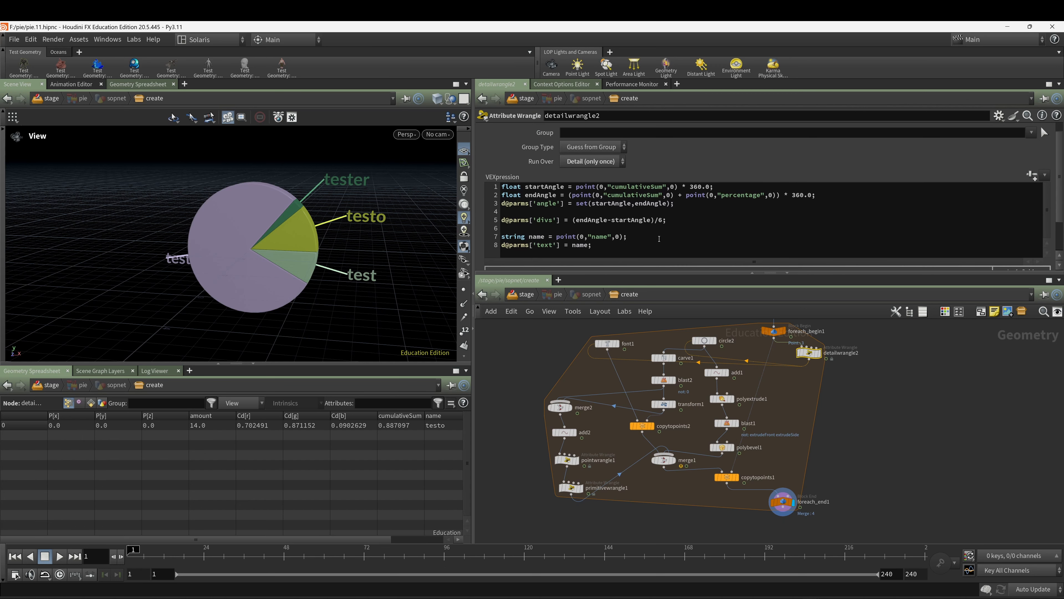
left_click(615, 250)
key("Return")
key("Return")
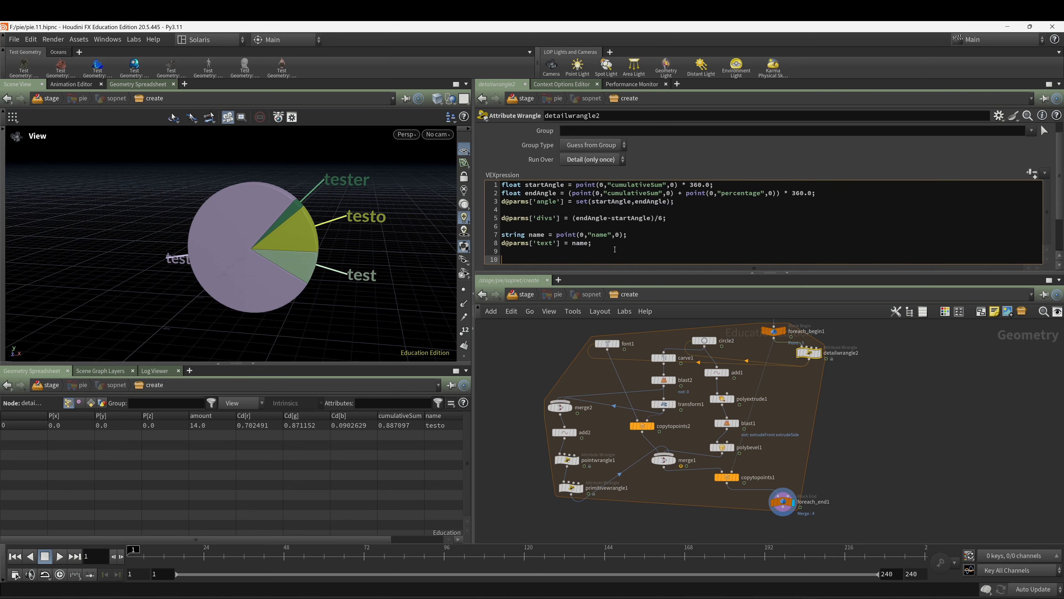
type("int halign = int(((startAngle + (endAngle-startAngle)/2 - 90) + 360) % 360 <= 180) * 2; d@parms[\"halign\"] = halign;")
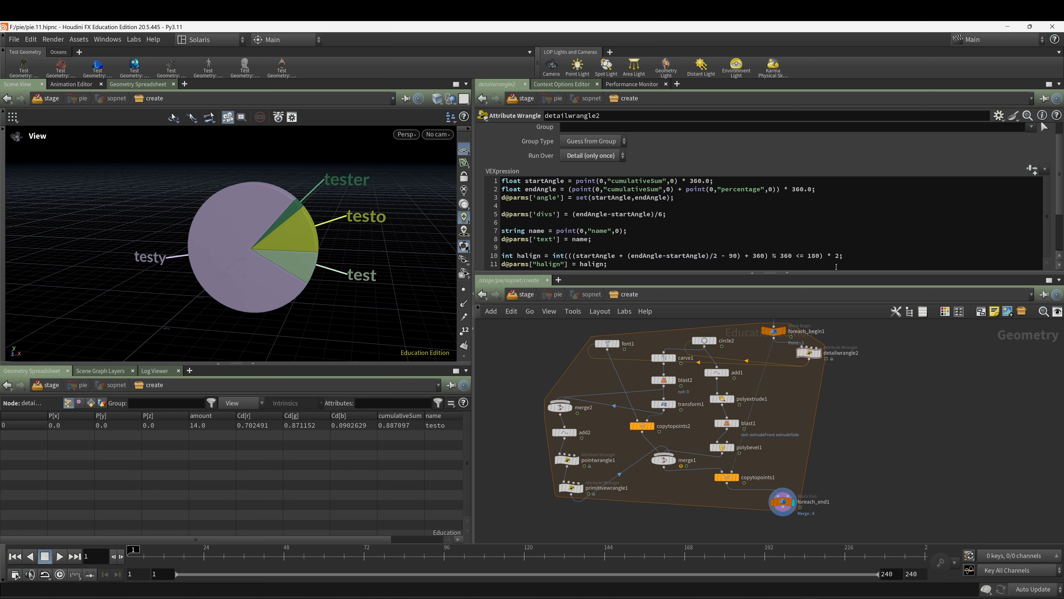
Check font1's Horizontal Alignment options against the halign code in detailwrangle2.
left_click(612, 346)
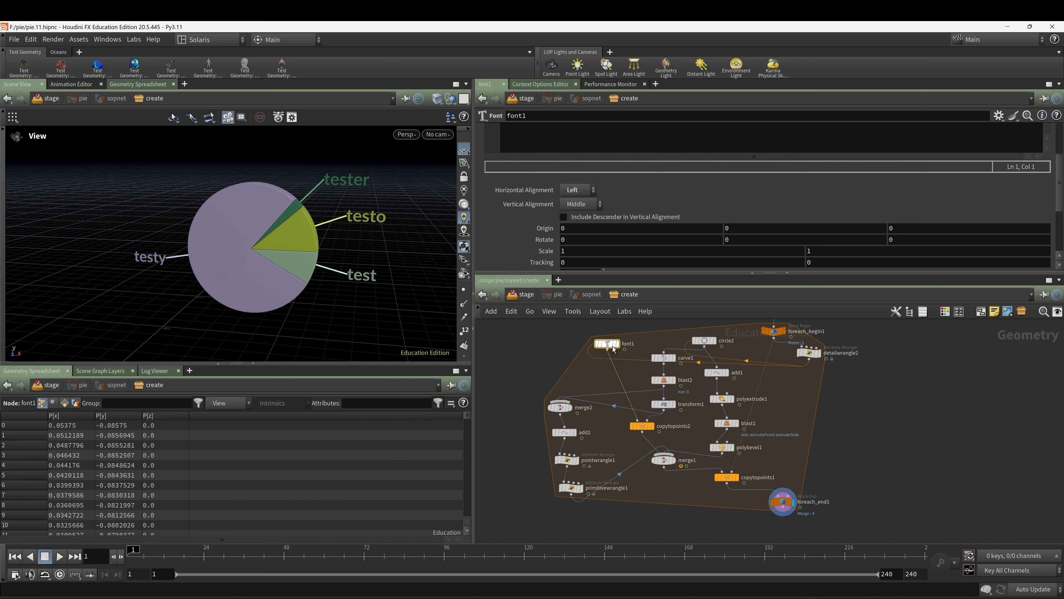
left_click(574, 192)
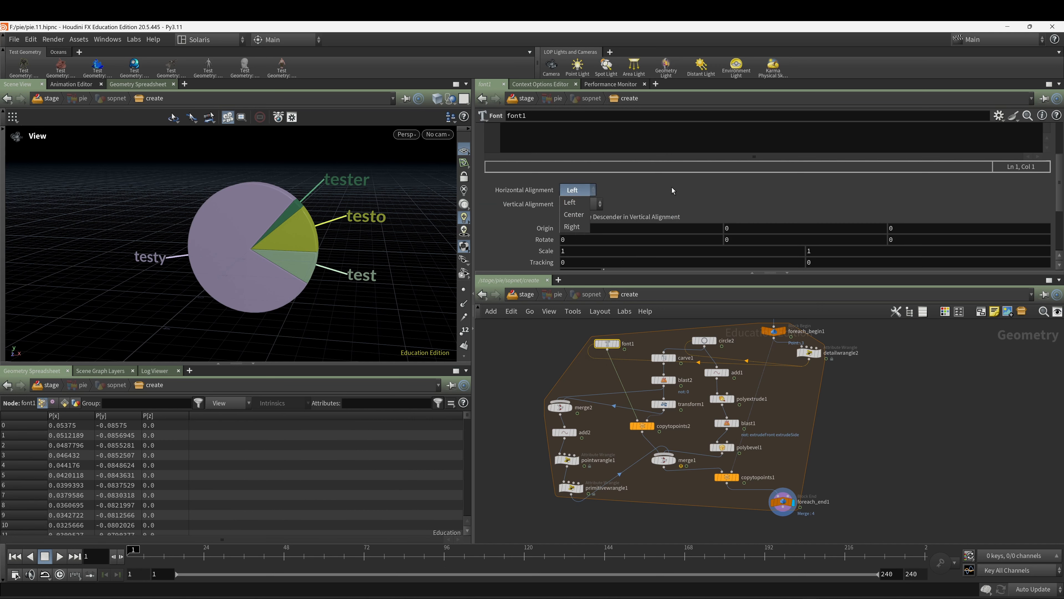
left_click(940, 395)
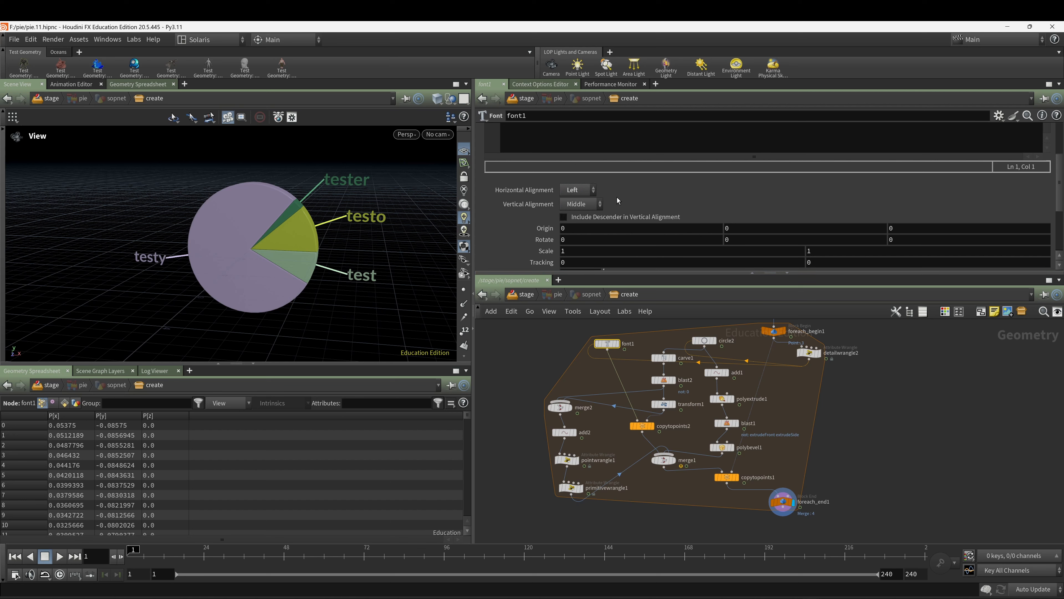
left_click(807, 351)
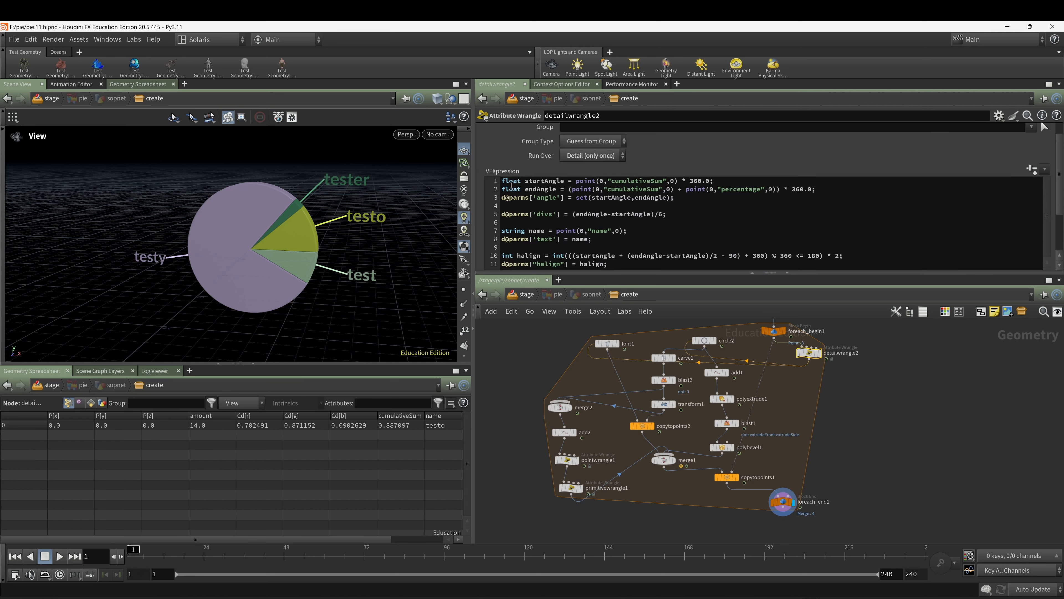
left_click_drag(170, 562, 76, 547)
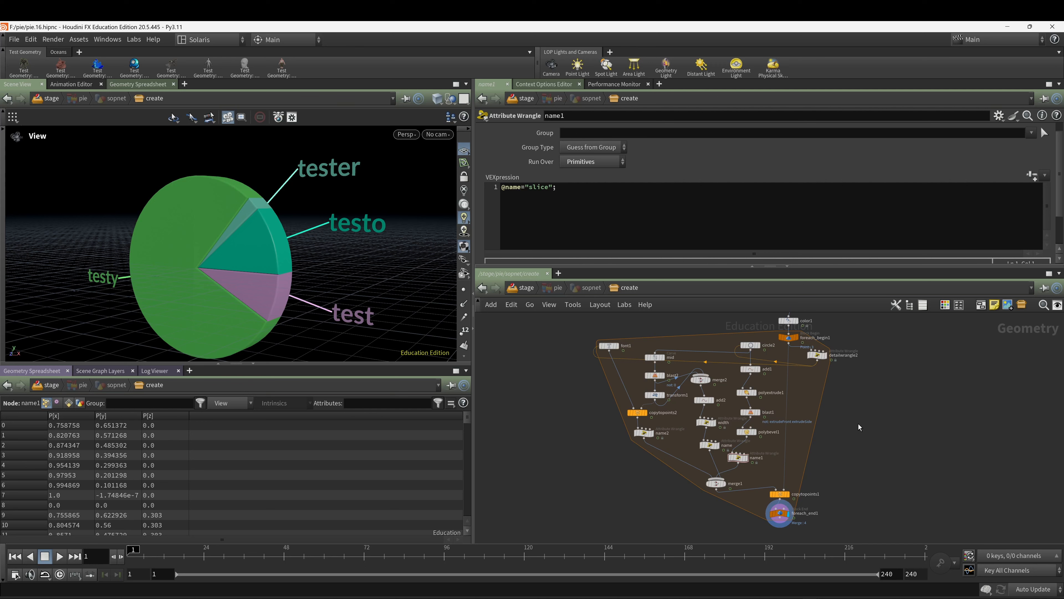
Inspect the name expressions in the name2, name and name1 wrangles that feed merge1.
scroll(709, 473, "up", 4)
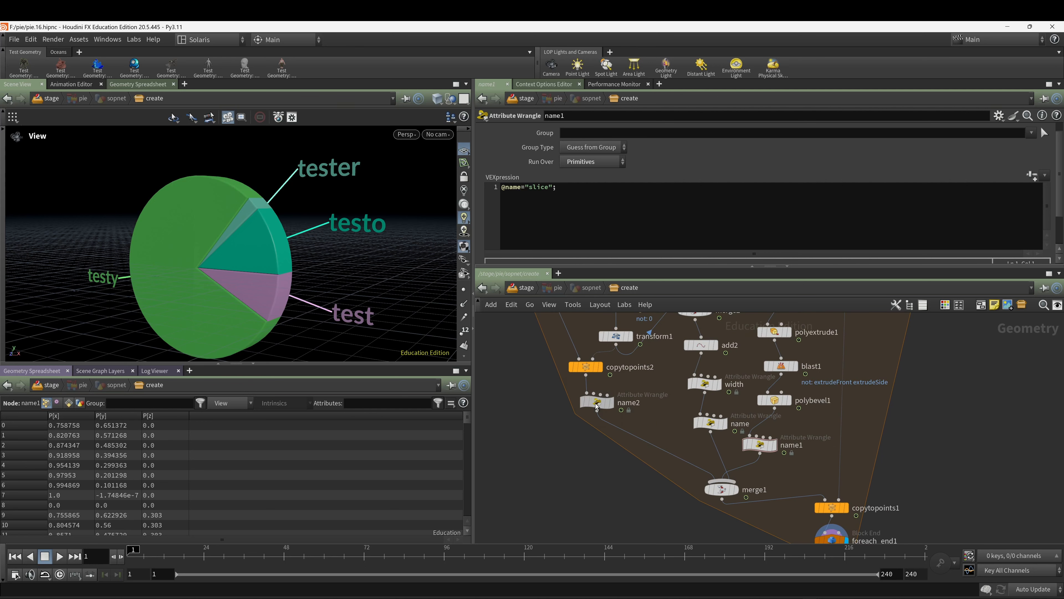
left_click(596, 406)
mouse_move(715, 427)
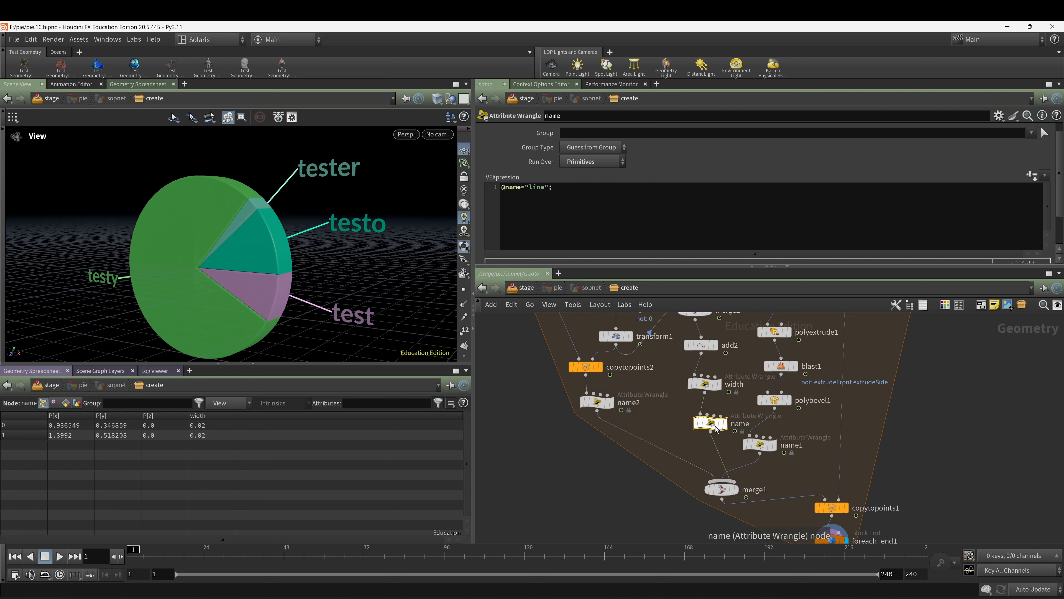
left_click(760, 448)
scroll(915, 448, "down", 1)
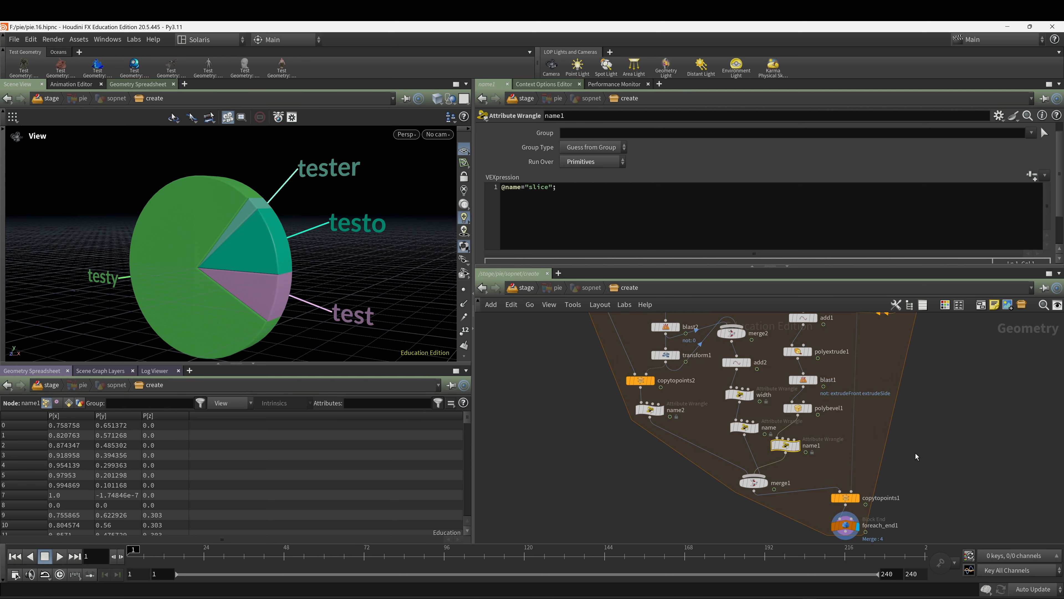
Return to the stage level and switch the viewport renderer to Karma XPU.
middle_click_drag(916, 453, 854, 411)
key("u")
left_click(407, 135)
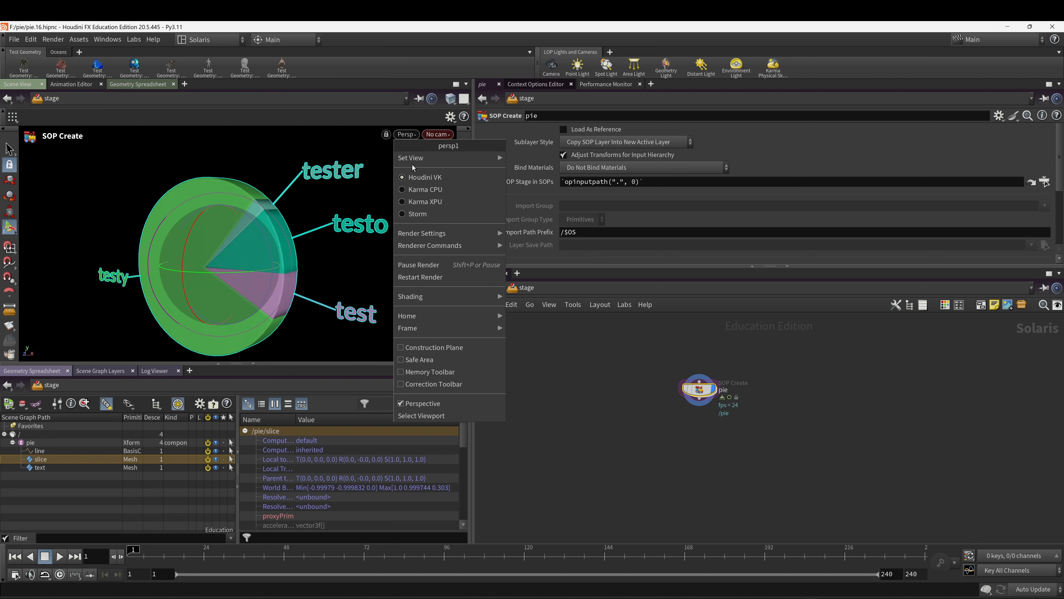
left_click(422, 203)
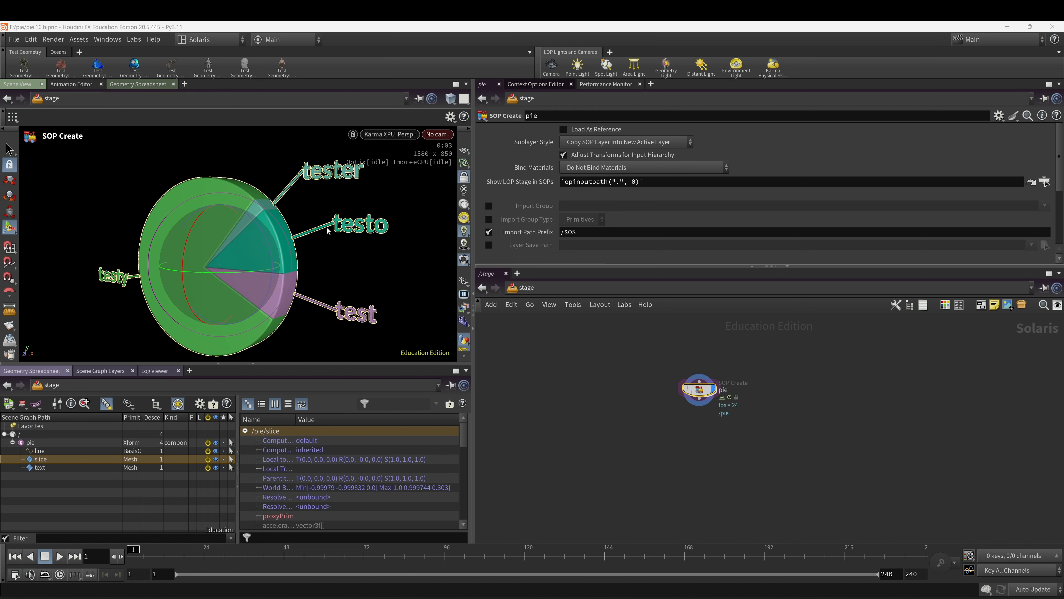
Create a new camera from the current view and move its node farther below the pie node.
left_click(438, 136)
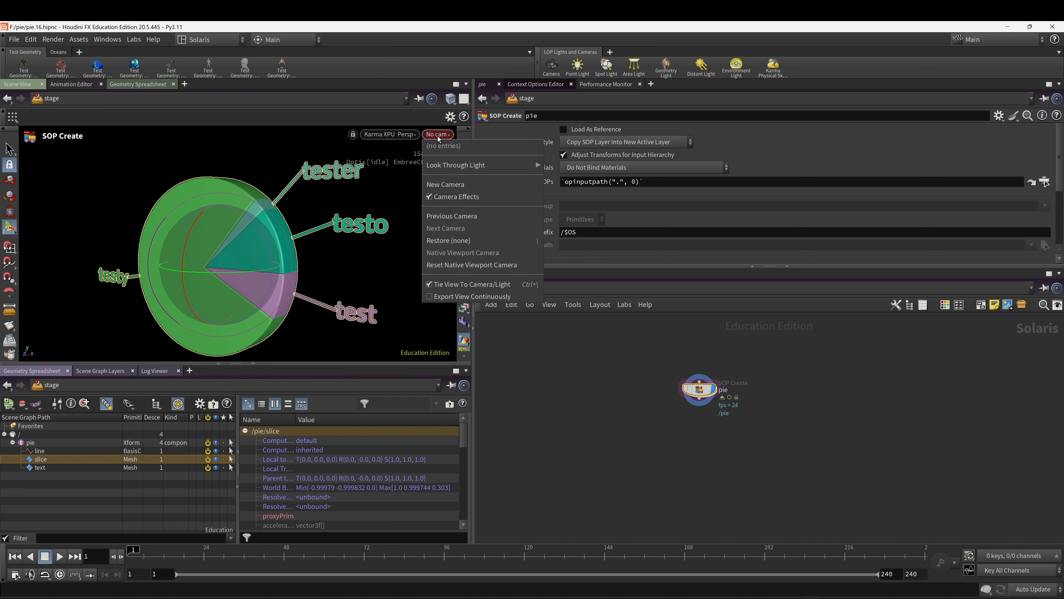
left_click(433, 184)
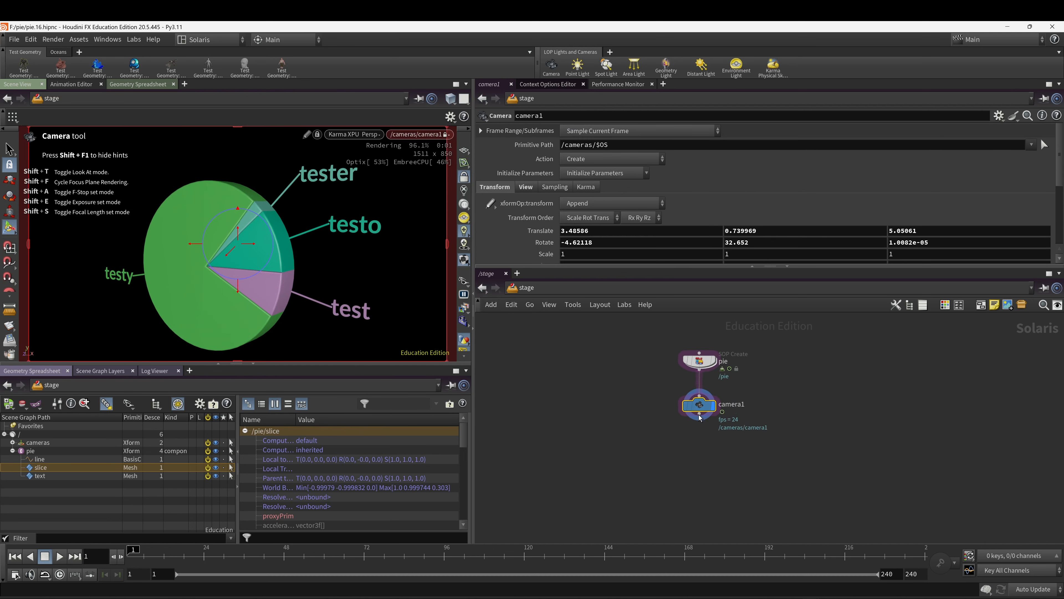
left_click_drag(698, 409, 695, 449)
Add a Karma render setup below camera1, wired to the camera, and display karmarendersettings.
middle_click_drag(729, 428, 736, 386)
key("Tab")
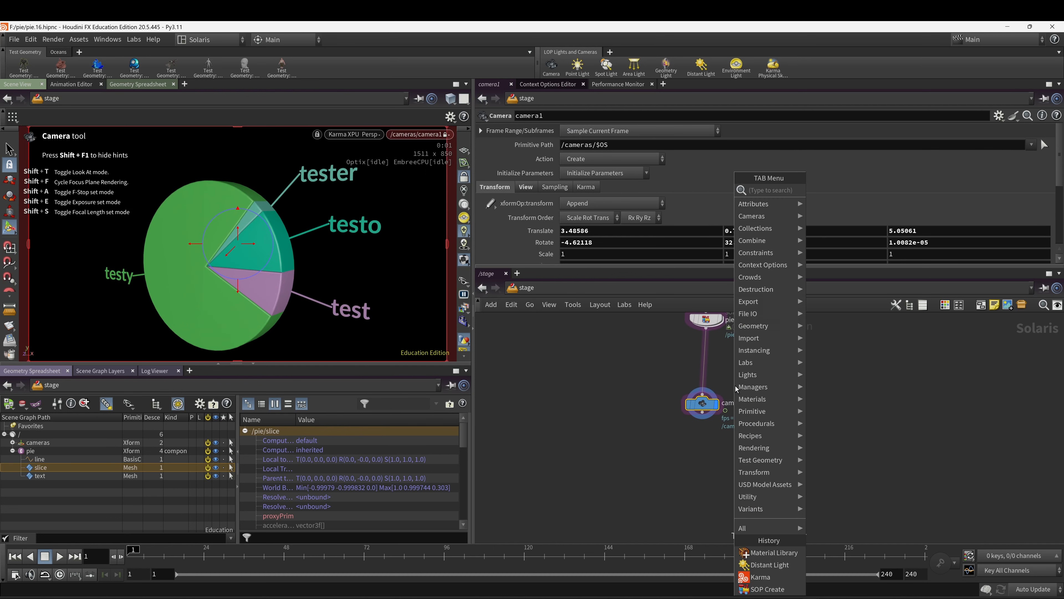
type("kar")
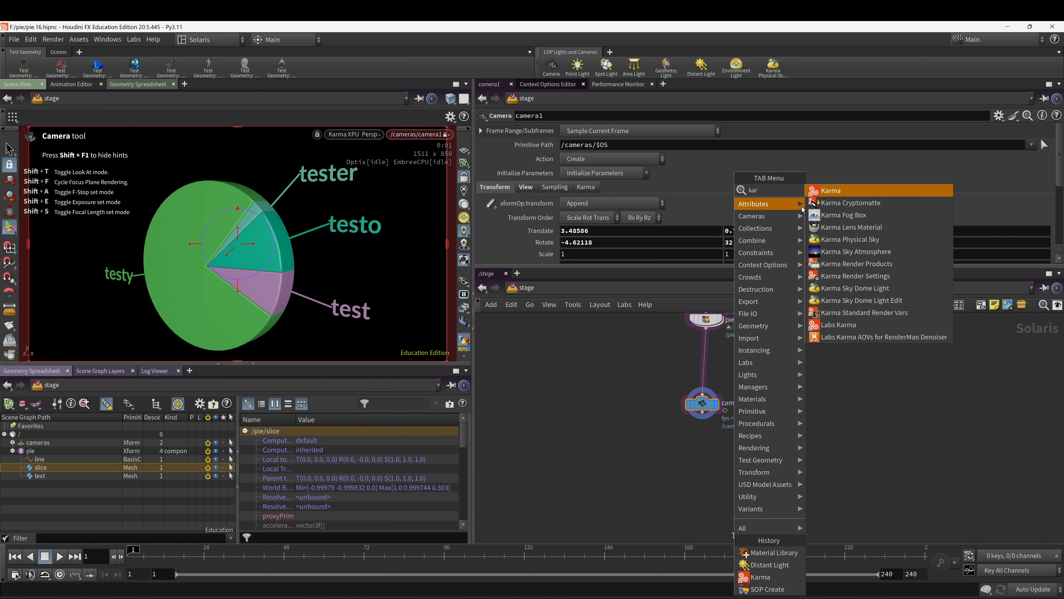
left_click(838, 191)
left_click(704, 444)
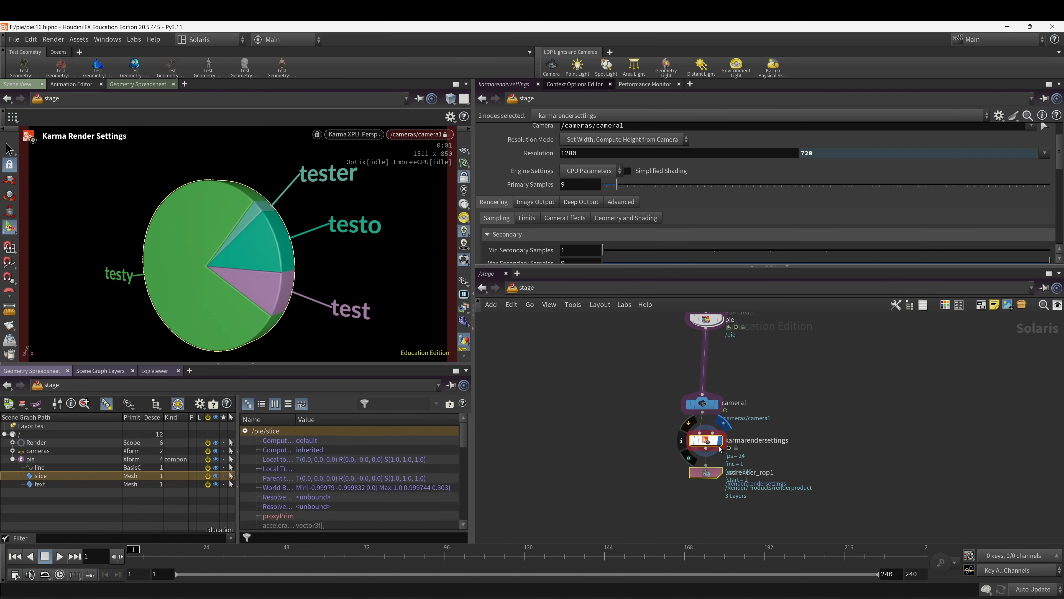
Set the Karma engine settings to XPU Parameters with 16 path traced samples, and save an incremented version of the scene.
left_click(591, 171)
left_click(588, 195)
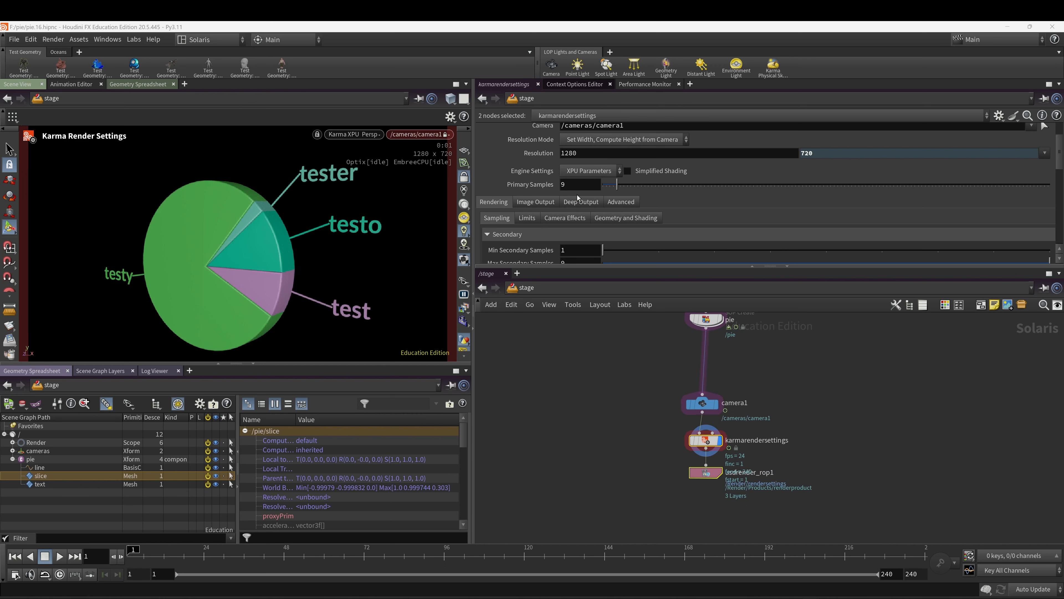
type("16")
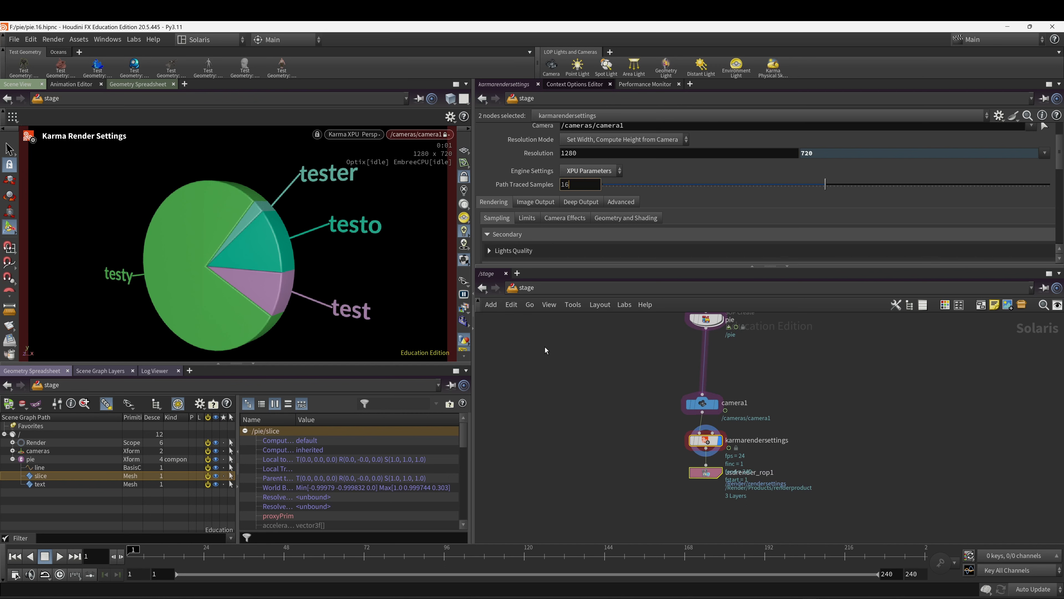
left_click(570, 385)
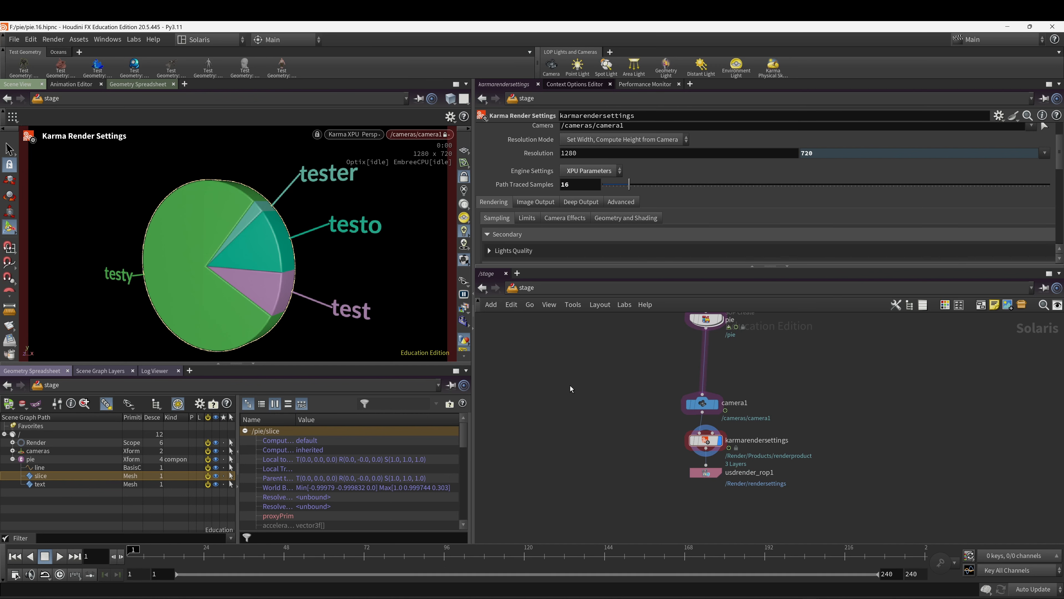
key("h")
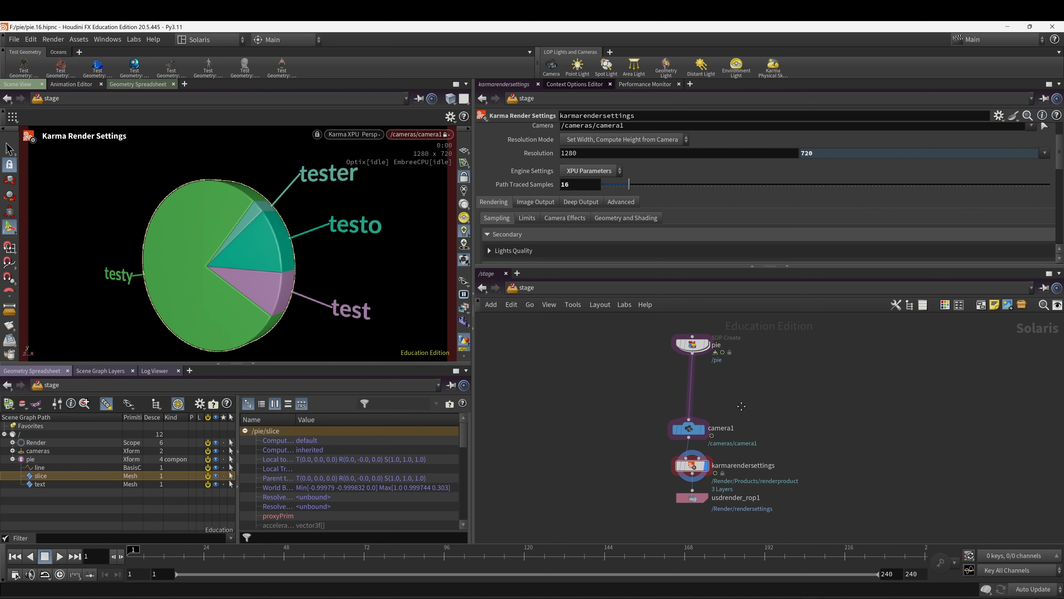
key("alt+shift+s")
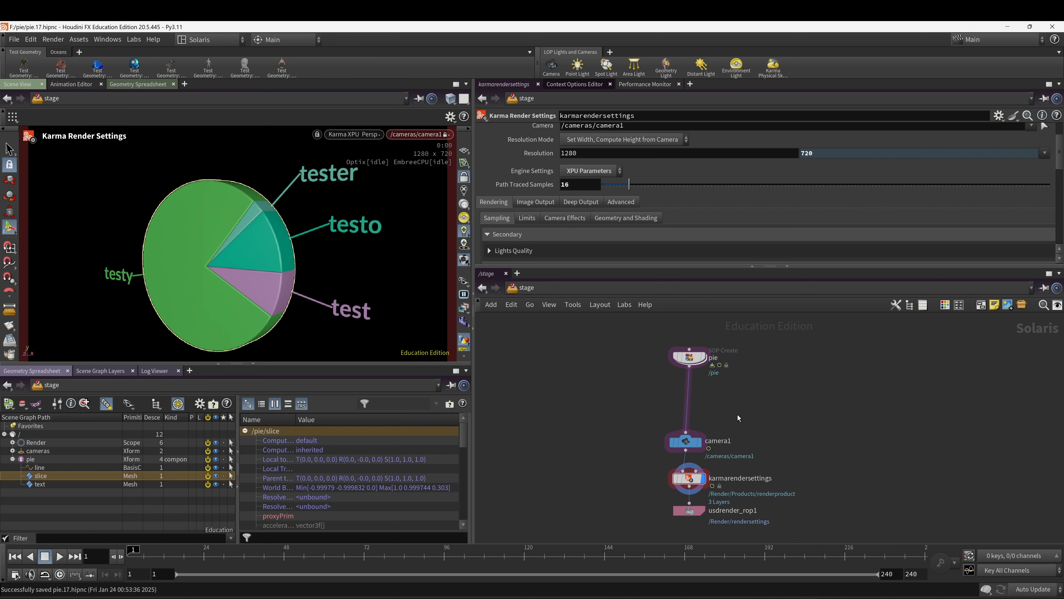
Add a Material Library node and insert it into the wire between the pie and camera1 nodes.
key("Tab")
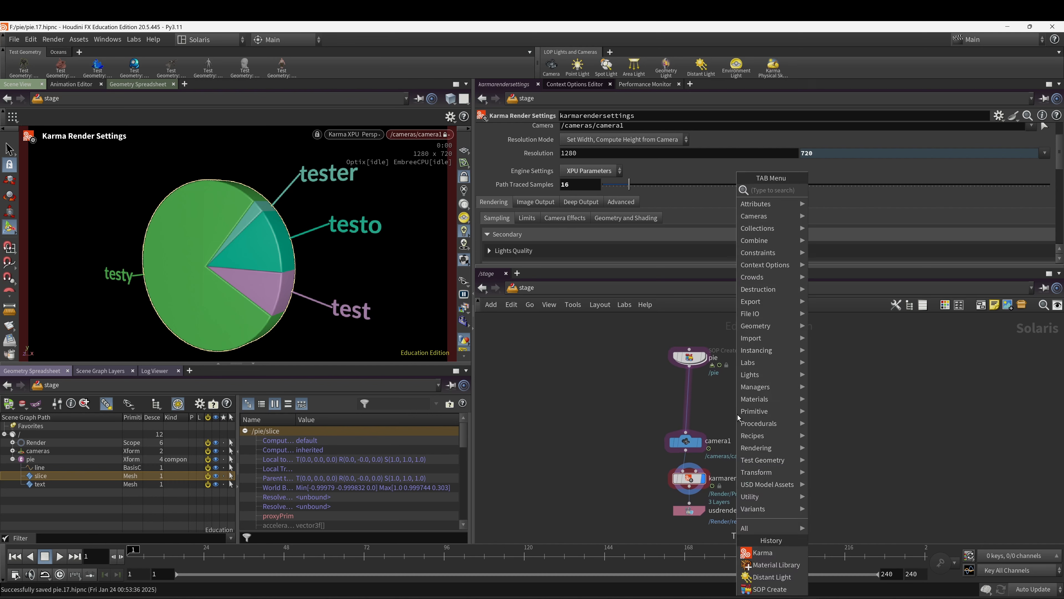
type("ma")
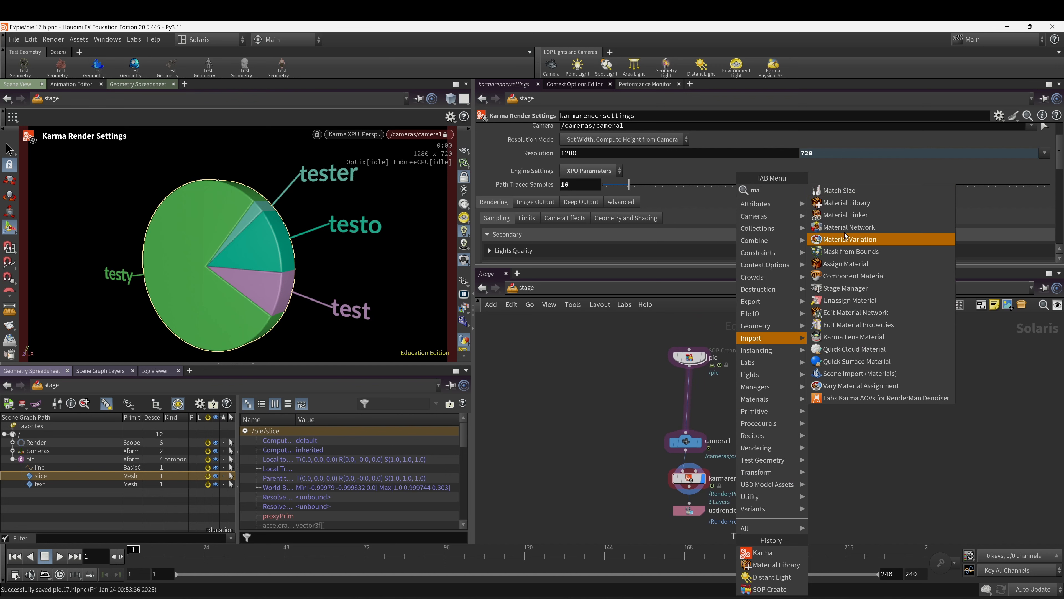
left_click(846, 203)
left_click(749, 394)
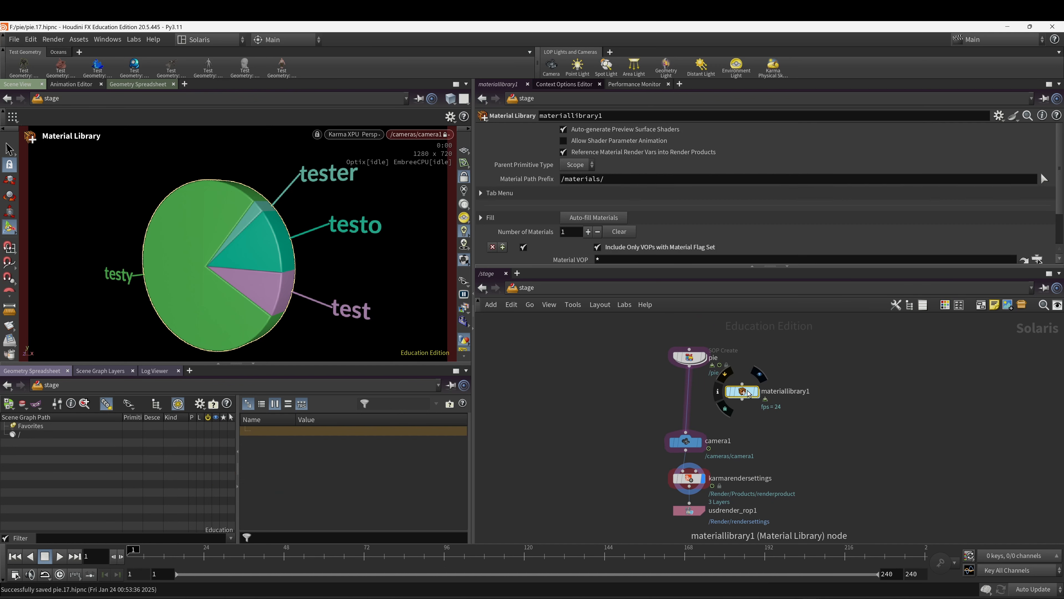
left_click_drag(749, 395, 697, 398)
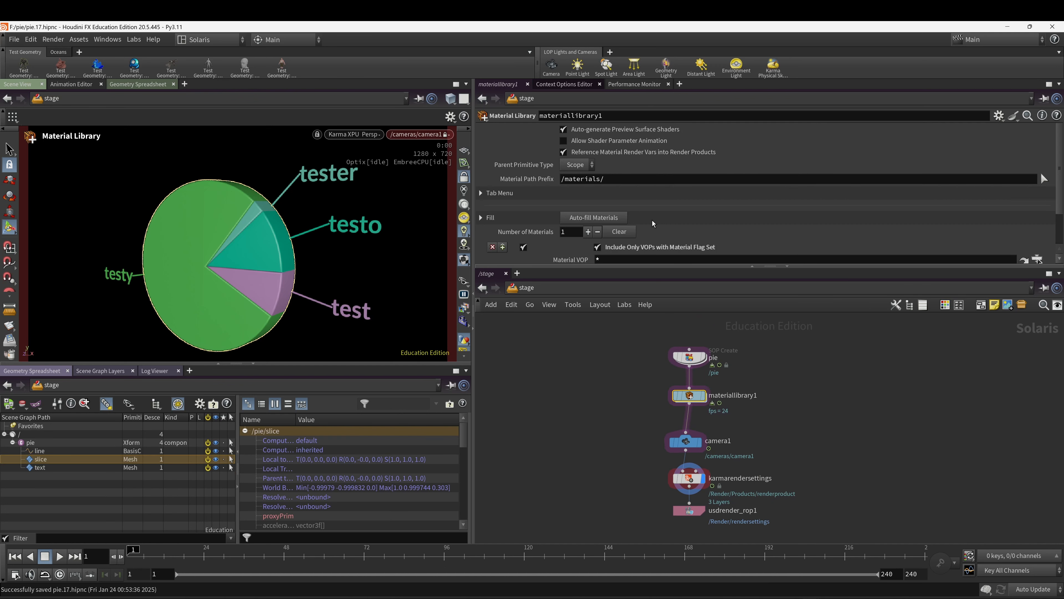
scroll(653, 224, "down", 1)
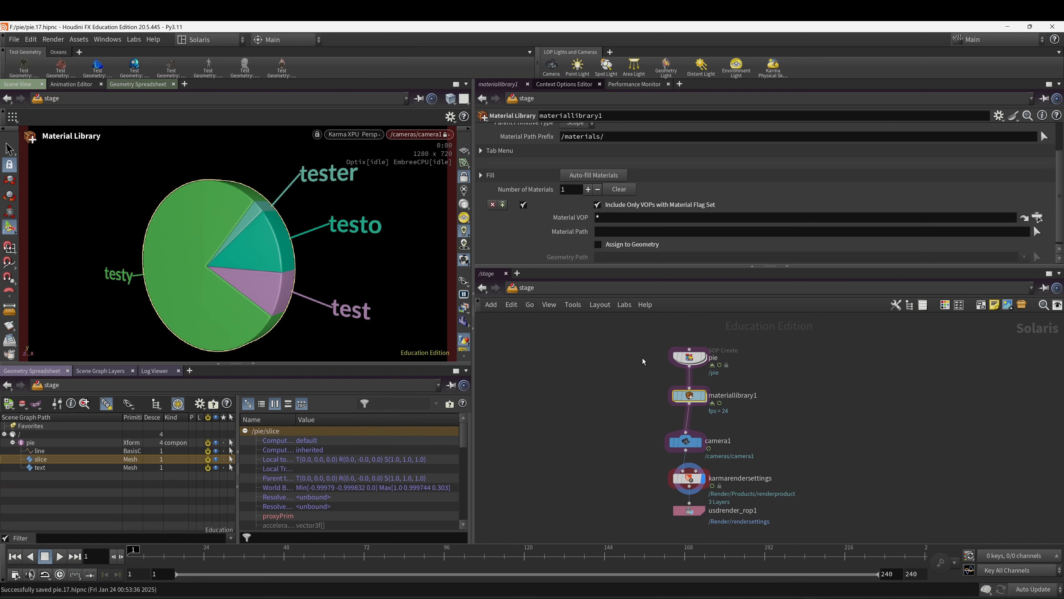
Inside materiallibrary1, add a USD MaterialX Builder and rename it slice.
double_click(689, 396)
key("Tab")
type("m")
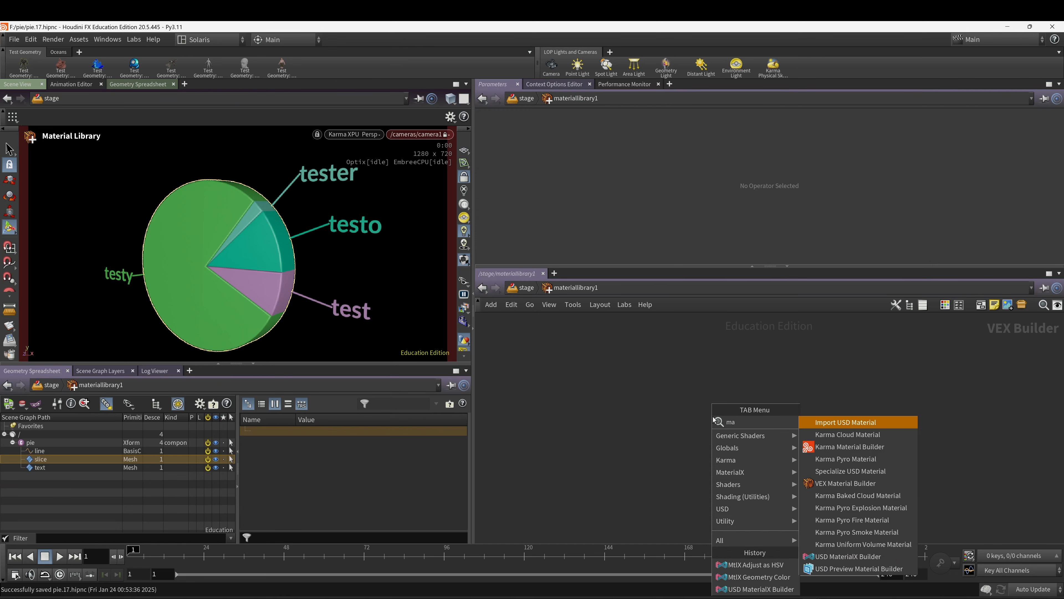
type("a")
left_click(848, 556)
left_click(733, 409)
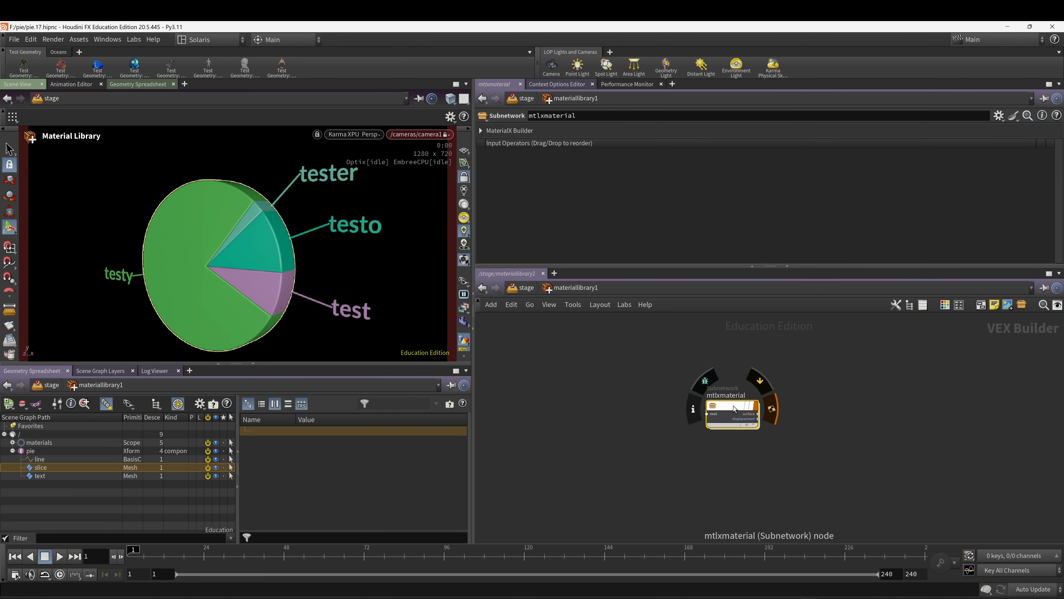
double_click(746, 395)
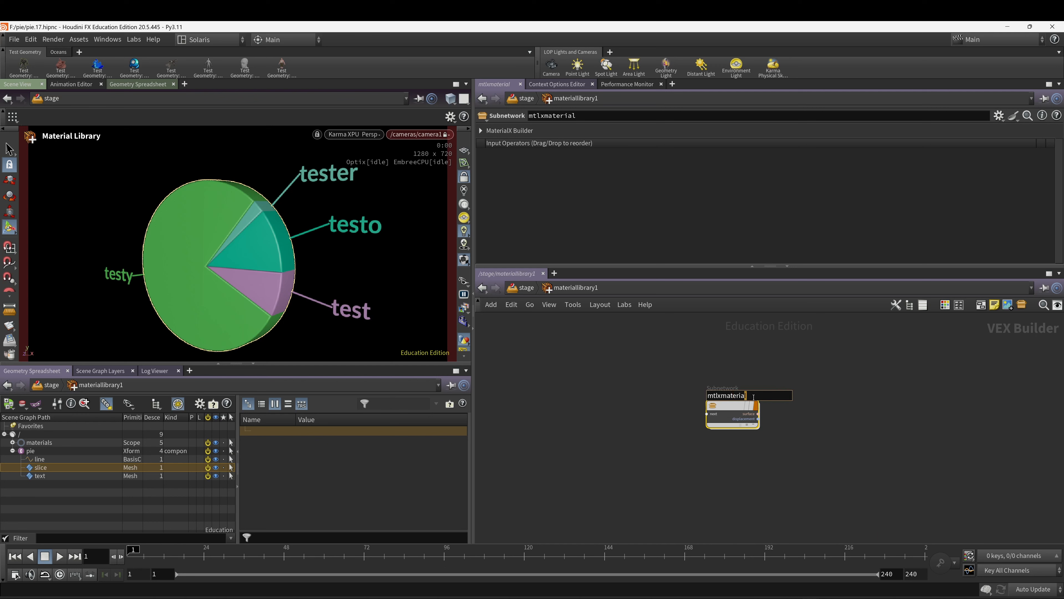
left_click_drag(756, 396, 692, 392)
type("slice")
key("Return")
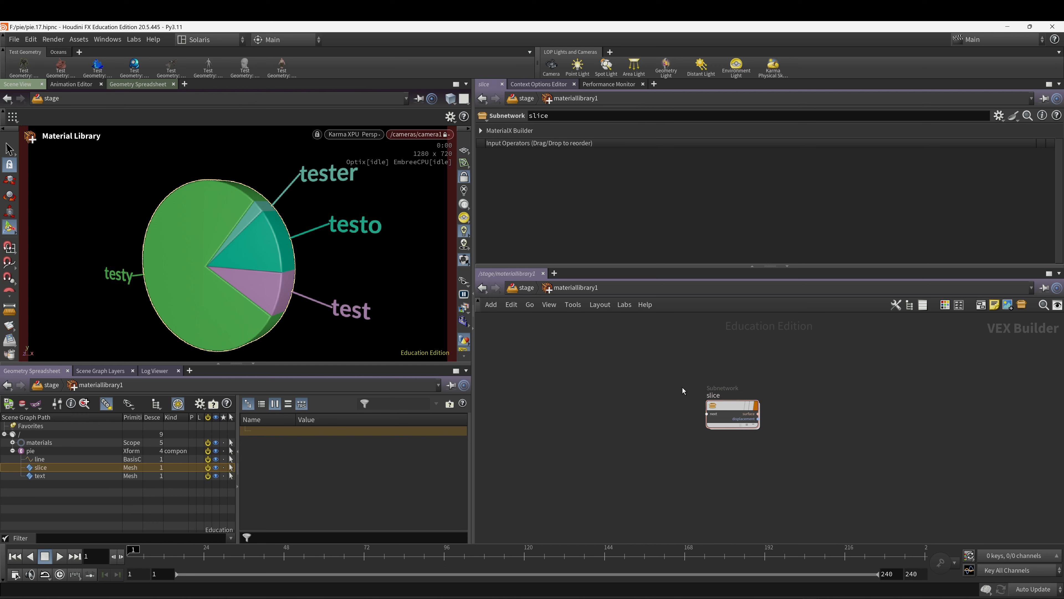
Inside the slice material, add a MtlX Geometry Color node and wire its output into the Base inputs of mtlxstandard_surface.
double_click(730, 407)
key("Tab")
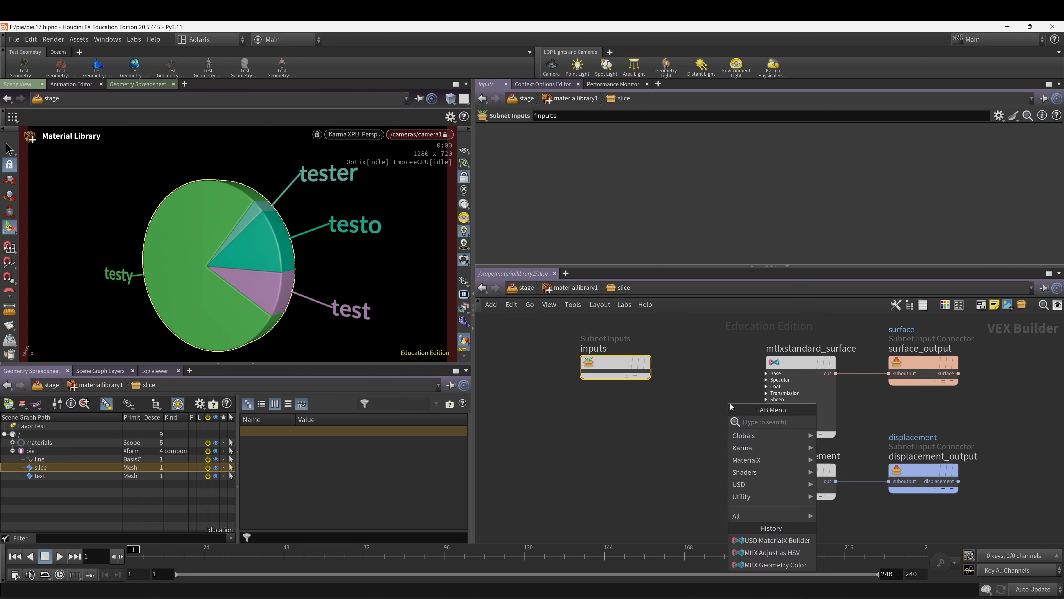
type("col")
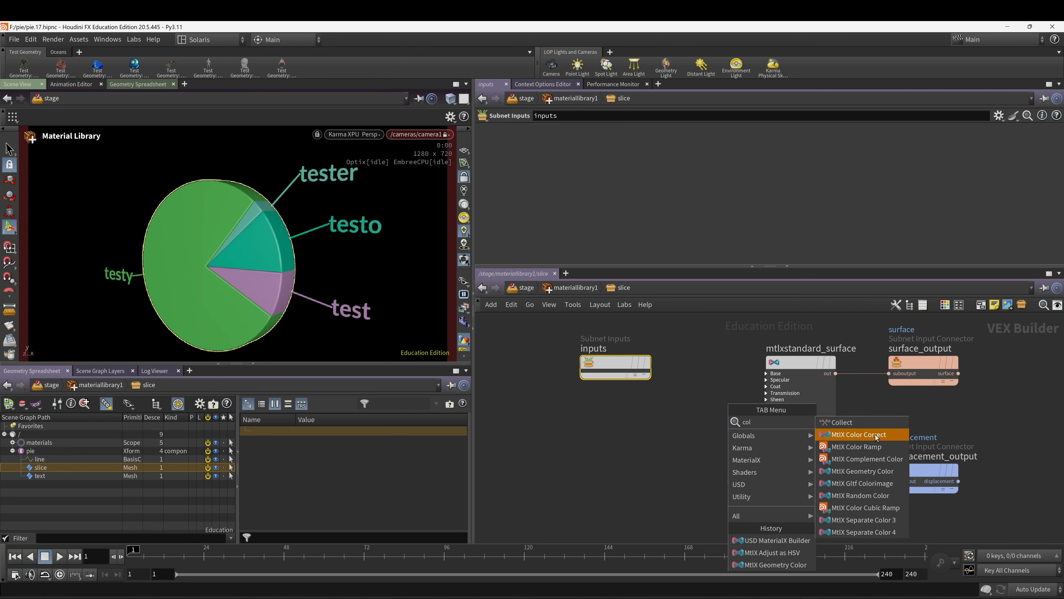
left_click(863, 470)
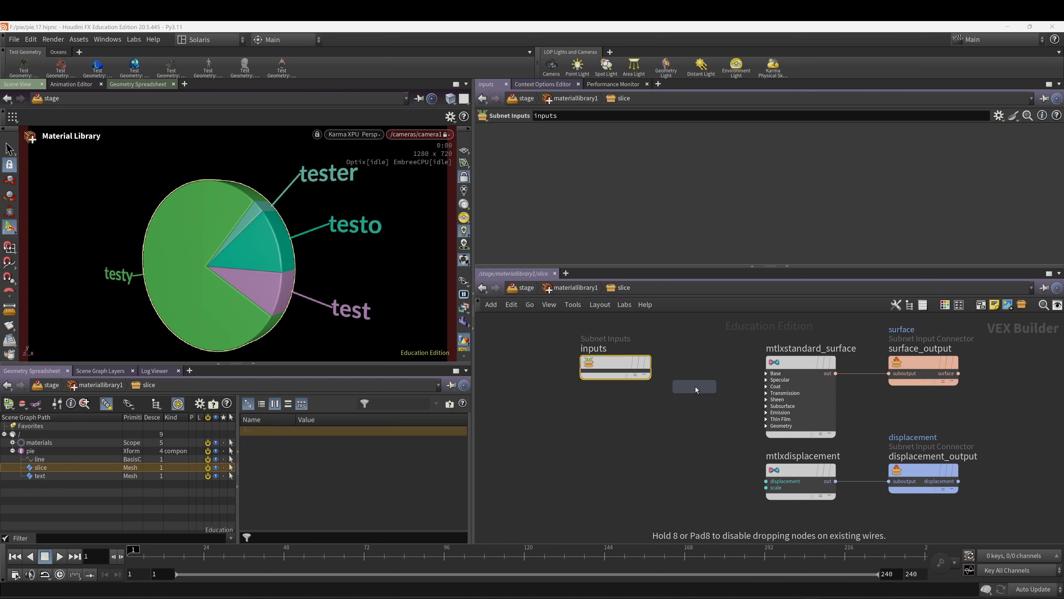
left_click(696, 388)
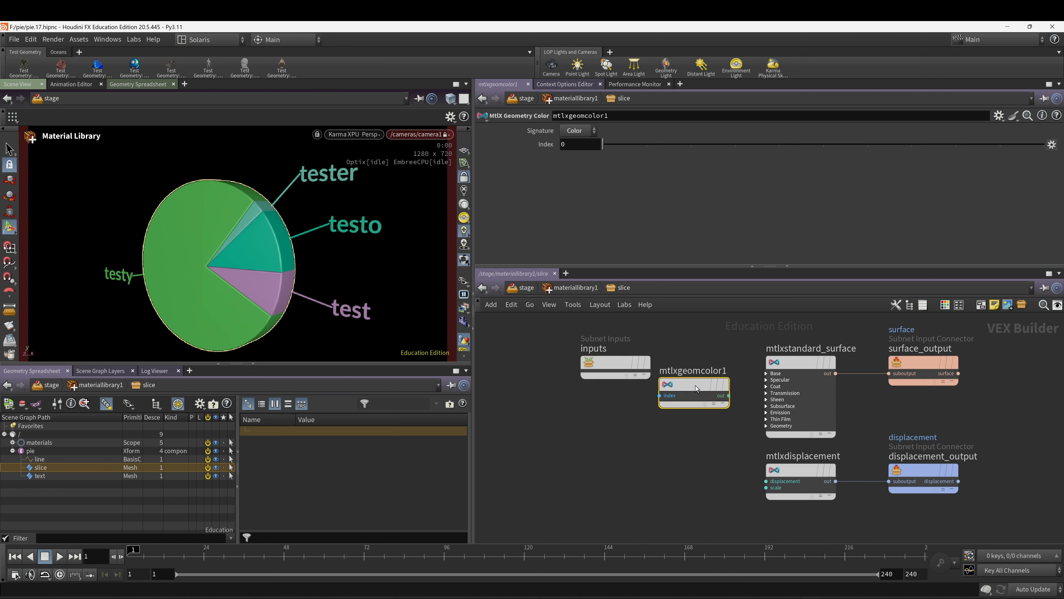
left_click(730, 396)
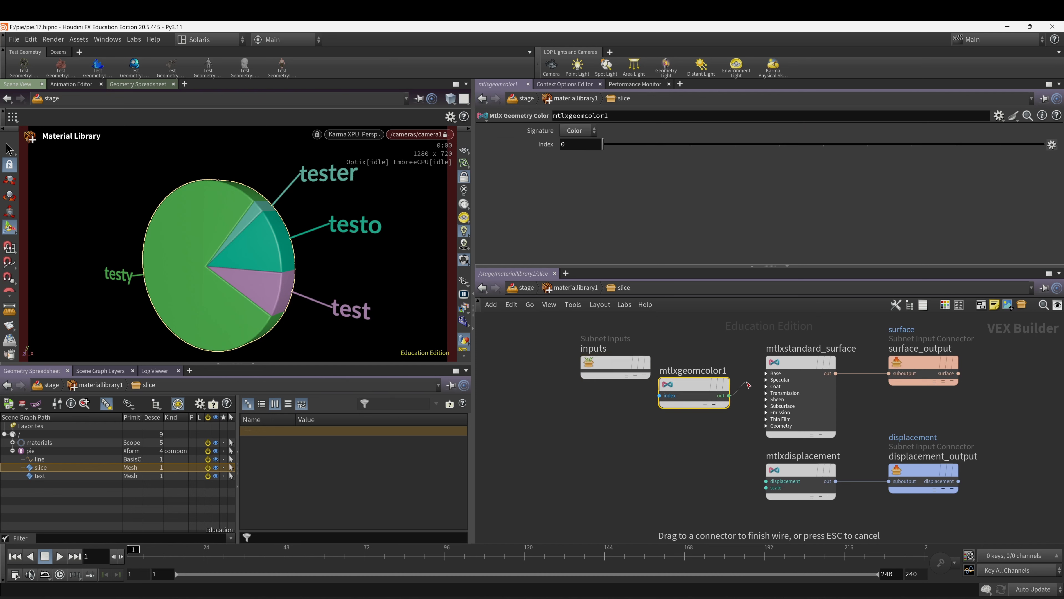
left_click(760, 375)
left_click(795, 403)
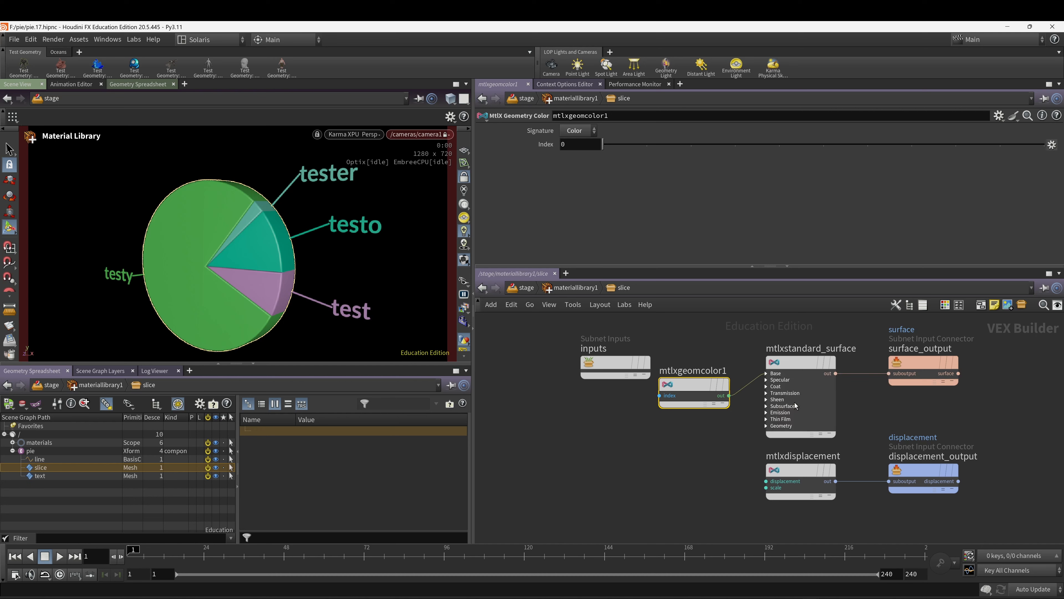
middle_click_drag(723, 427, 722, 434)
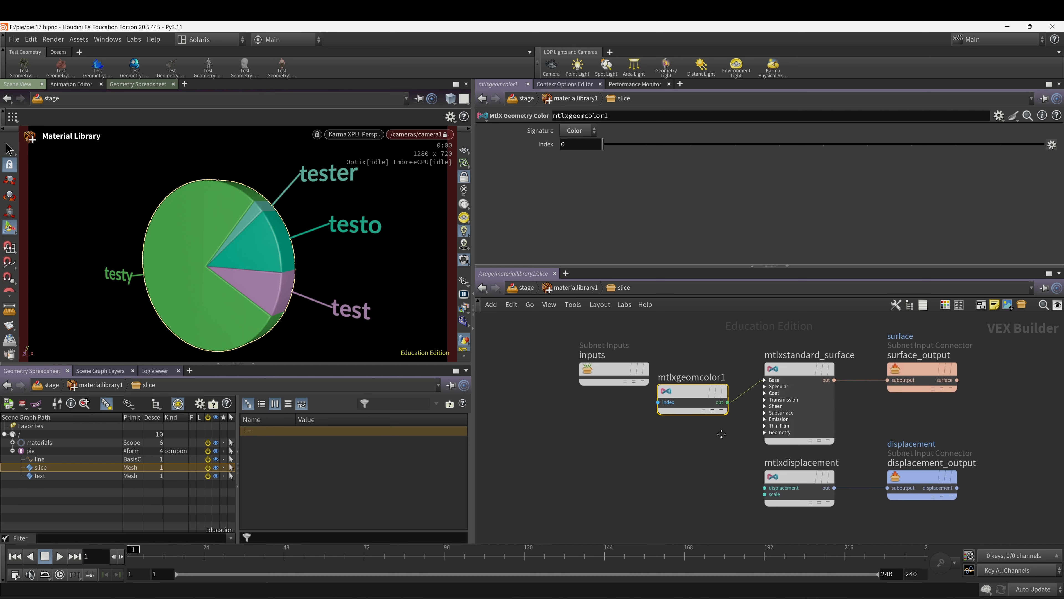
Return to the stage level, auto-fill the library's slice material and assign it to the geometry path /pie/slice.
key("u")
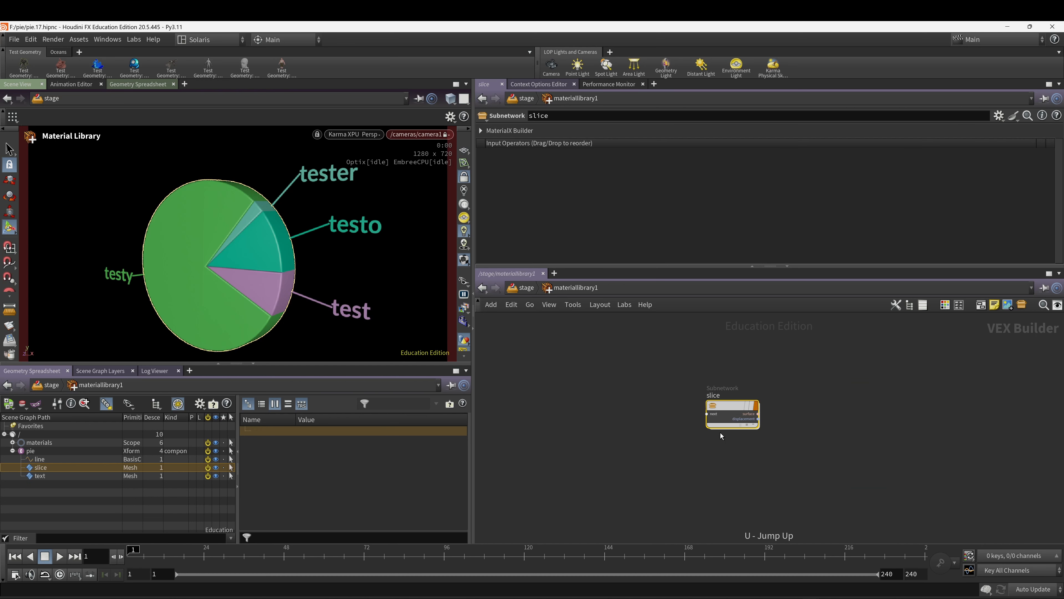
key("u")
left_click(1038, 218)
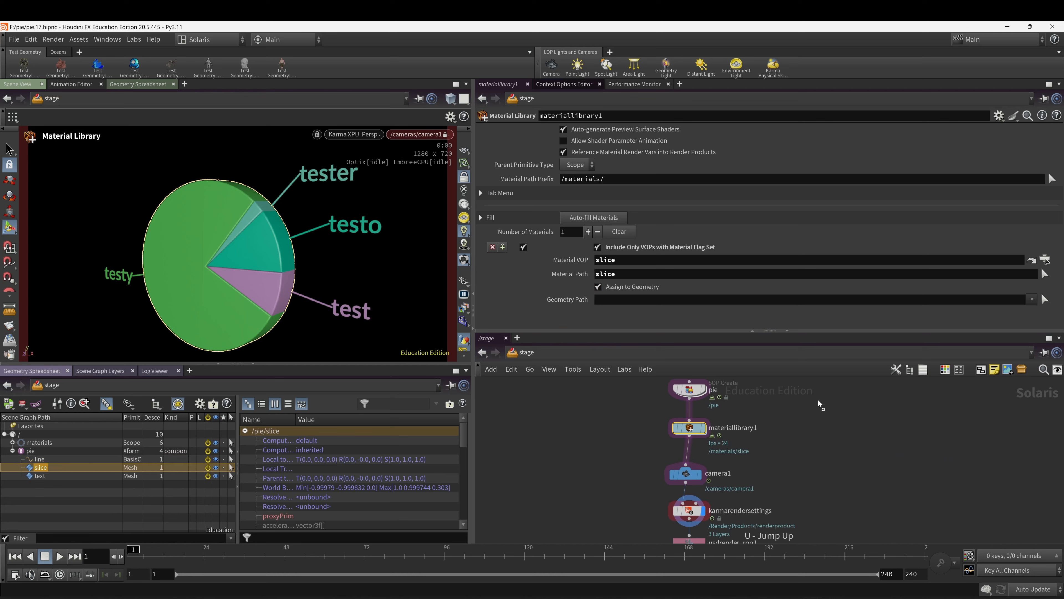
left_click_drag(818, 400, 613, 302)
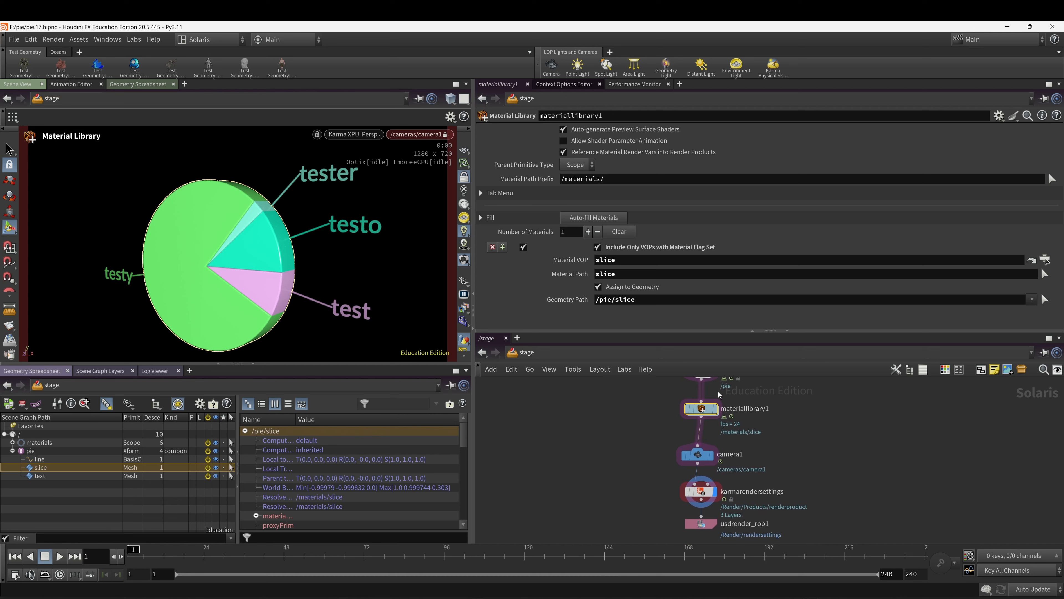
Duplicate the slice material inside materiallibrary1, place the copy just below the original and rename it lines.
double_click(705, 409)
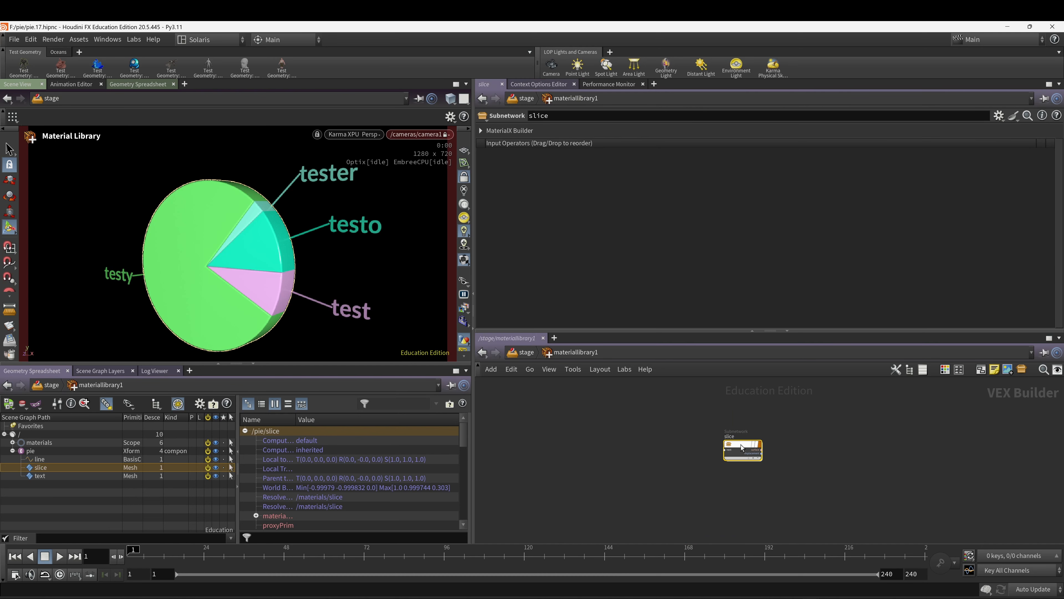
key("ctrl+c")
key("ctrl+v")
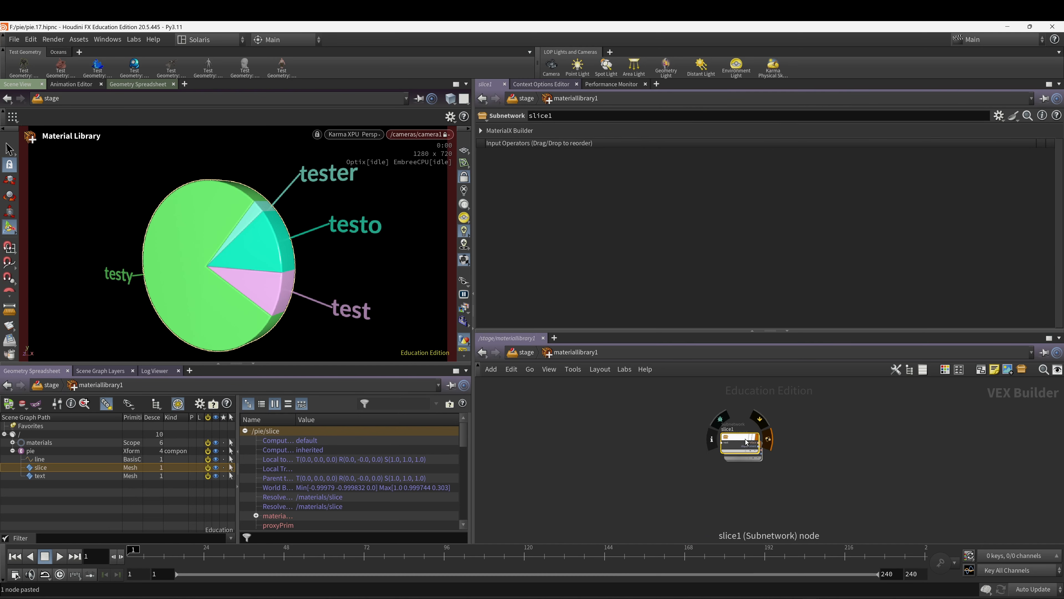
left_click_drag(744, 439, 738, 493)
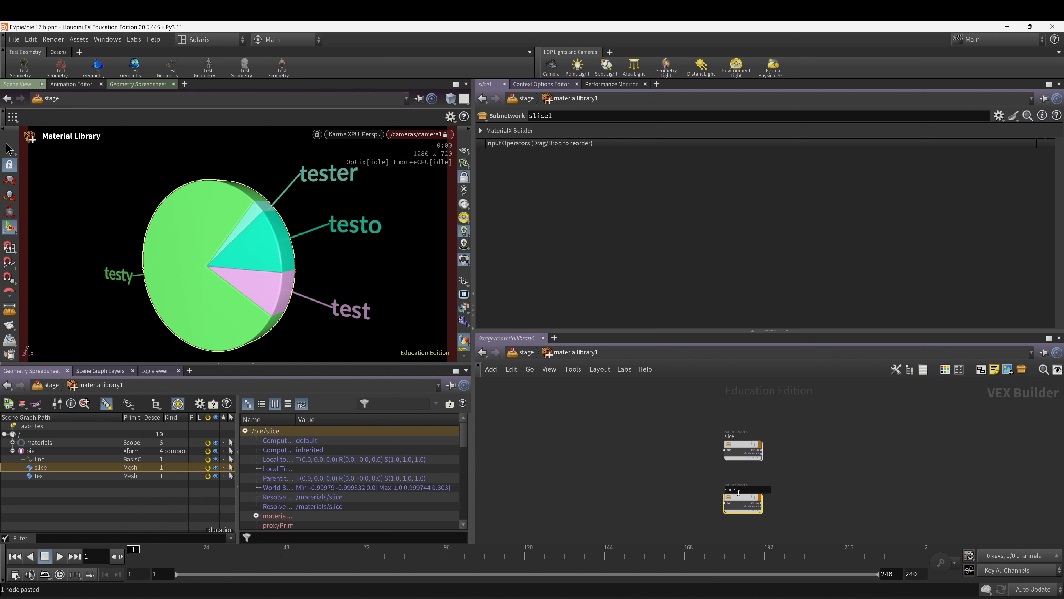
double_click(741, 491)
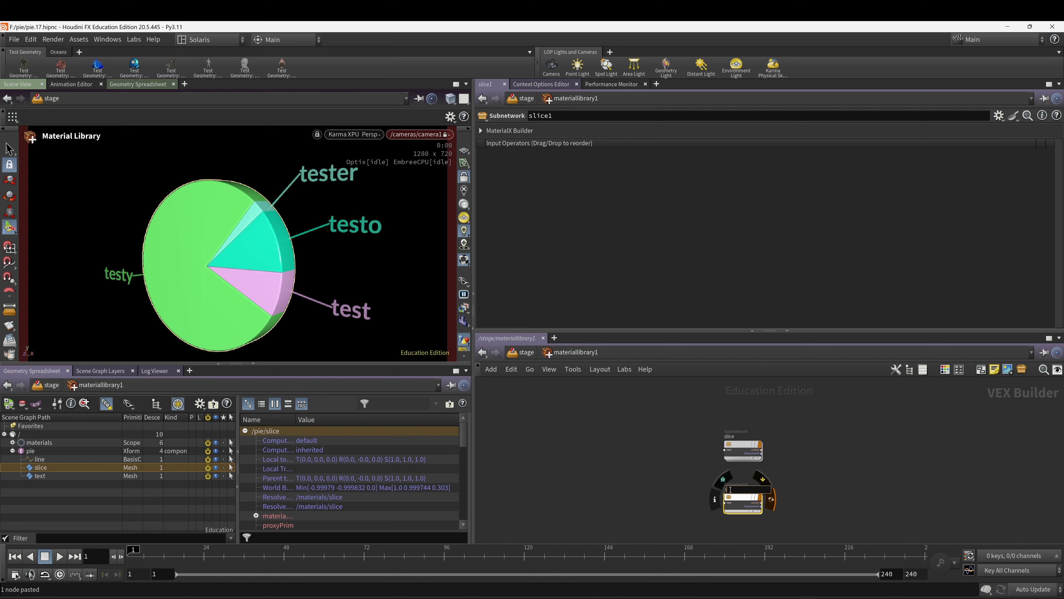
type("lines")
key("Return")
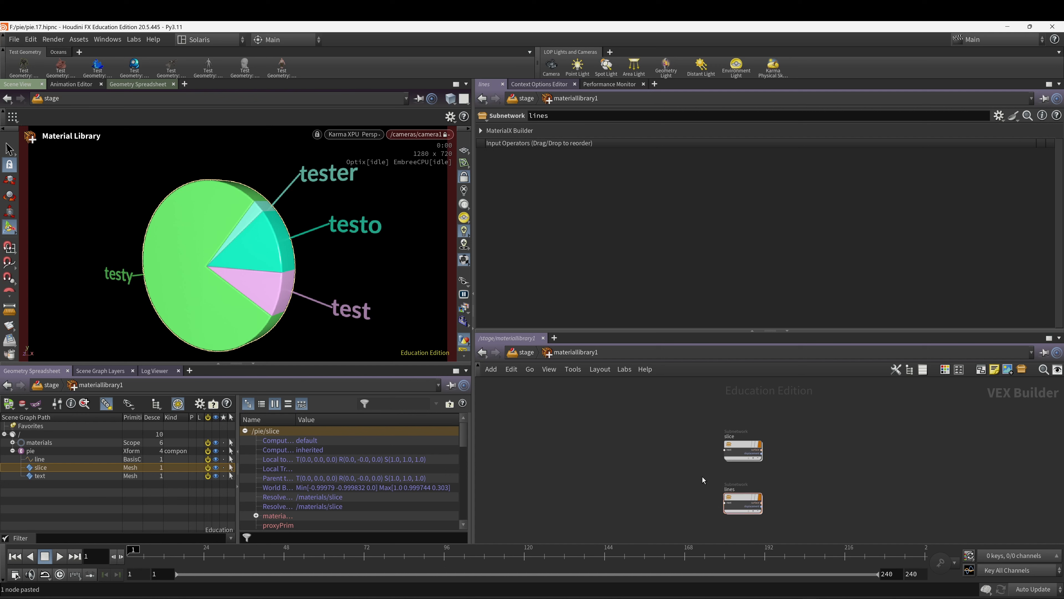
left_click_drag(739, 501, 739, 485)
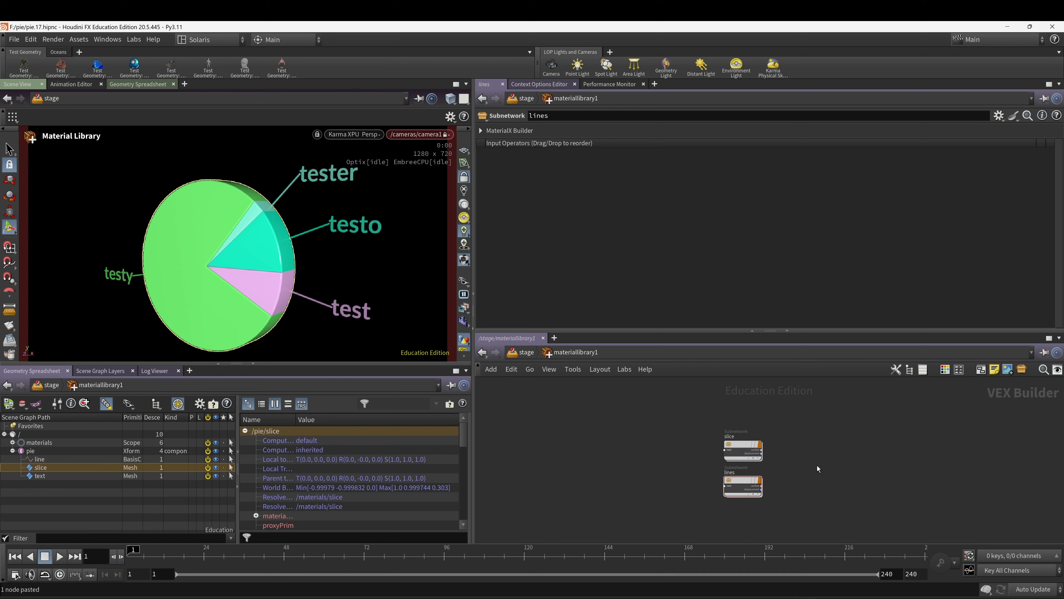
Return to the stage level, auto-fill the materials again and assign the lines material to /pie/line.
middle_click_drag(817, 465, 789, 442)
key("u")
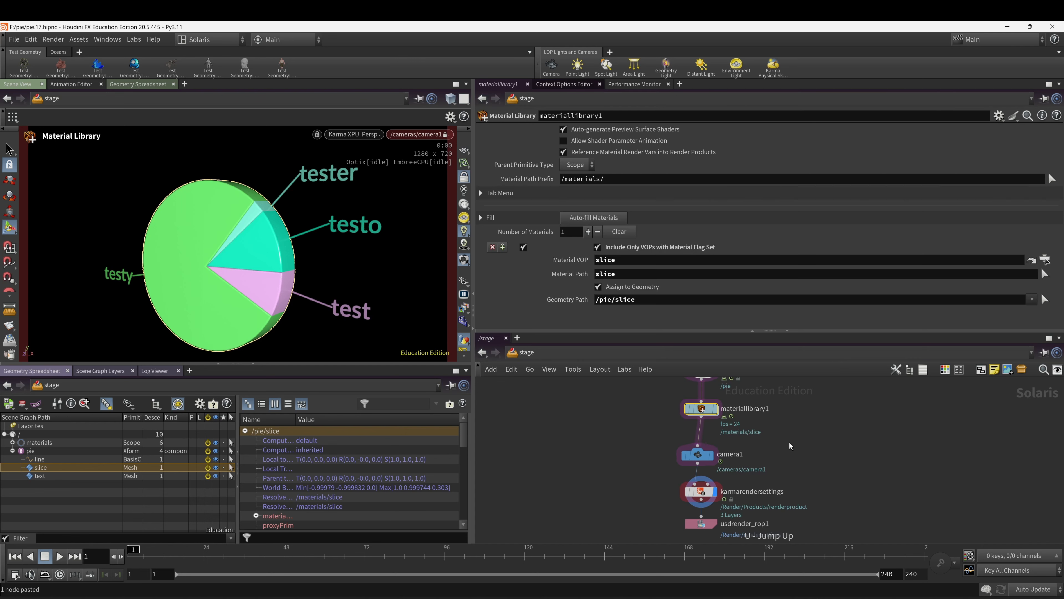
left_click(594, 218)
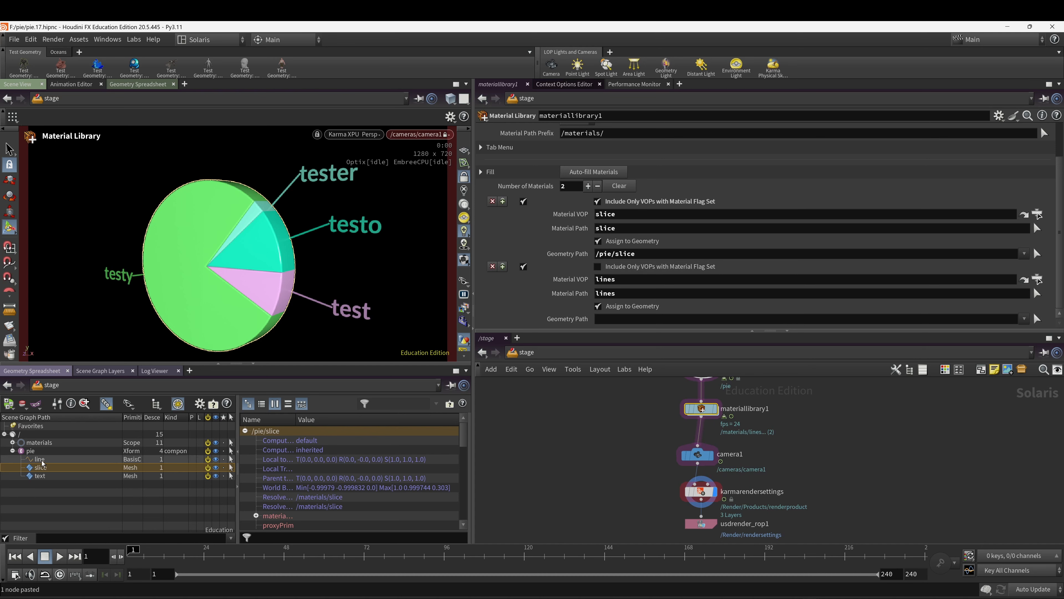
left_click_drag(39, 460, 346, 476)
left_click_drag(631, 324, 631, 320)
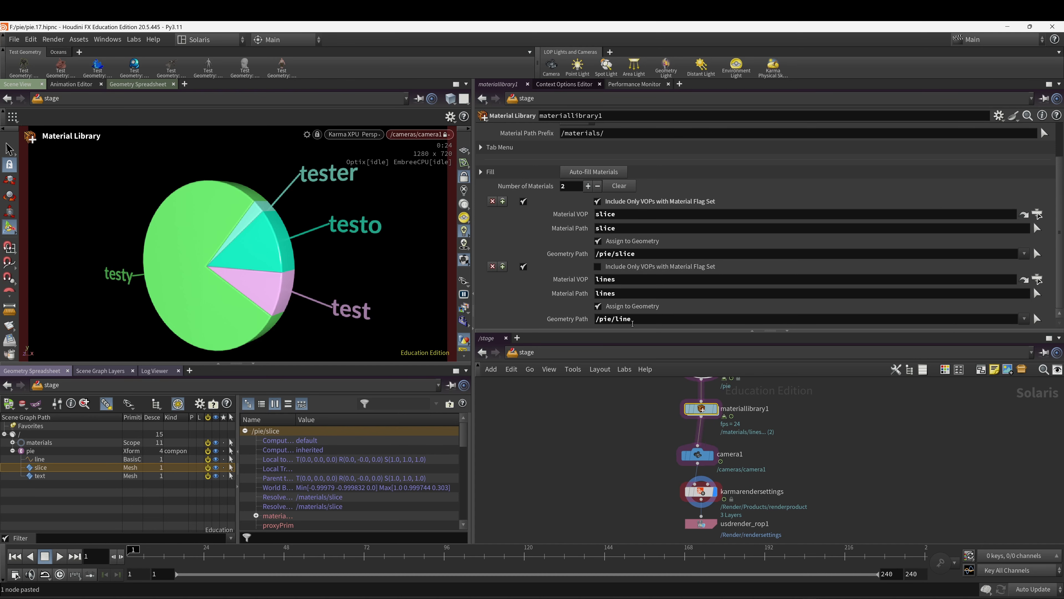
Inside the lines material, move mtlxgeomcolor1 farther away from mtlxstandard_surface, and return to the stage level.
double_click(701, 410)
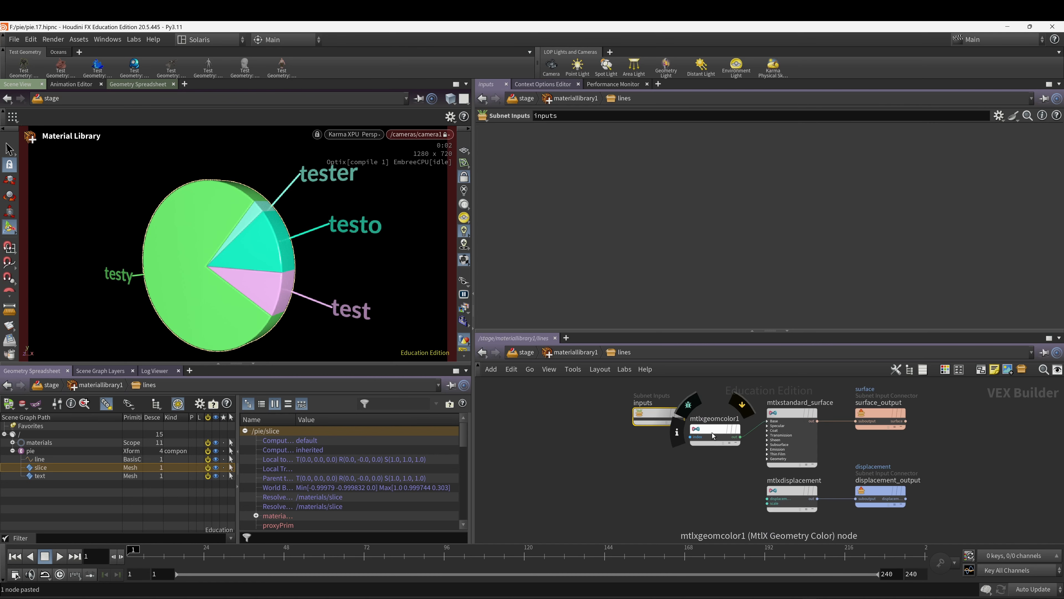
left_click_drag(712, 433, 612, 433)
middle_click_drag(669, 455, 665, 463)
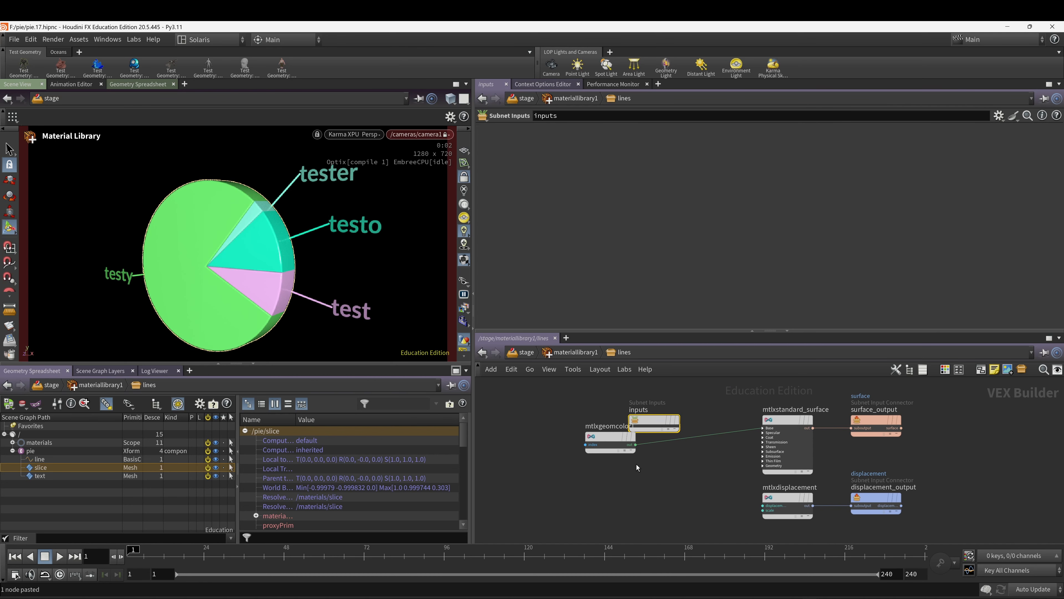
key("u")
key("u")
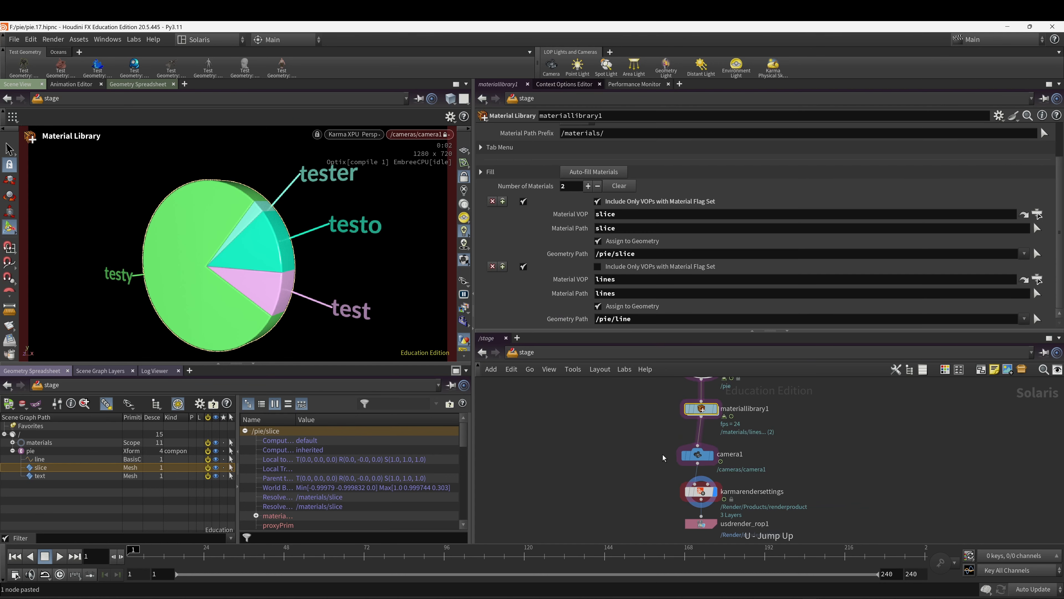
Add a Distant Light node between materiallibrary1 and camera1.
key("Tab")
type("ligh")
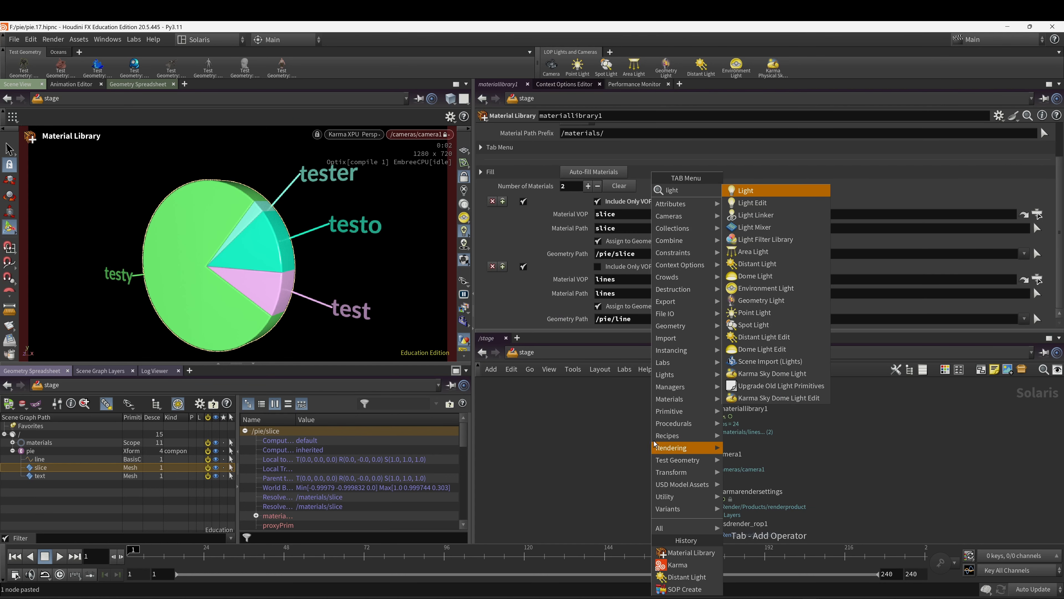
left_click(757, 264)
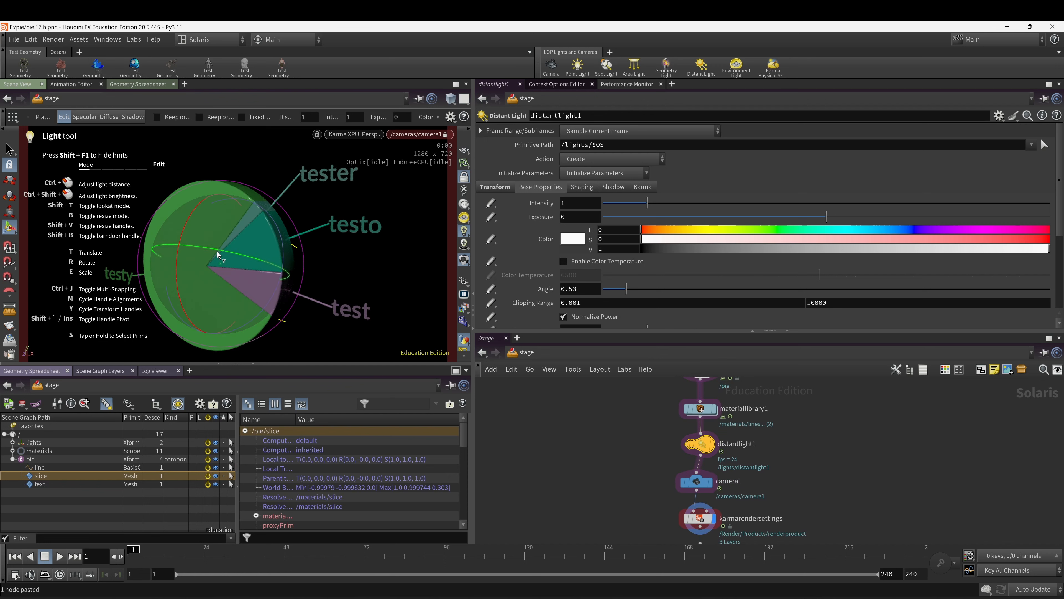
Rotate distantlight1 with its viewport handle and set its intensity to about 1.87.
left_click_drag(221, 249, 263, 264)
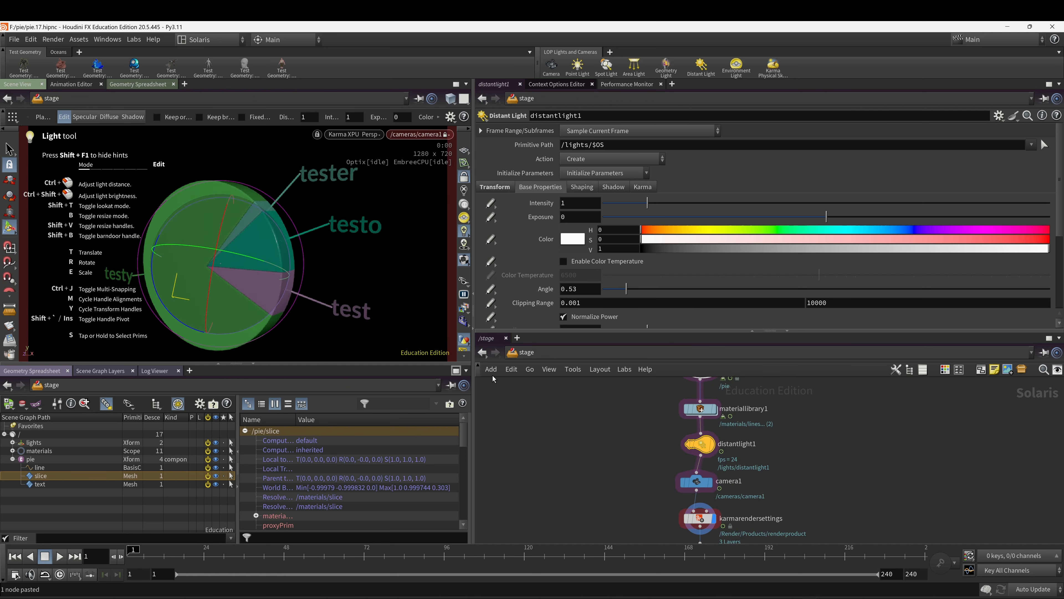
left_click(684, 205)
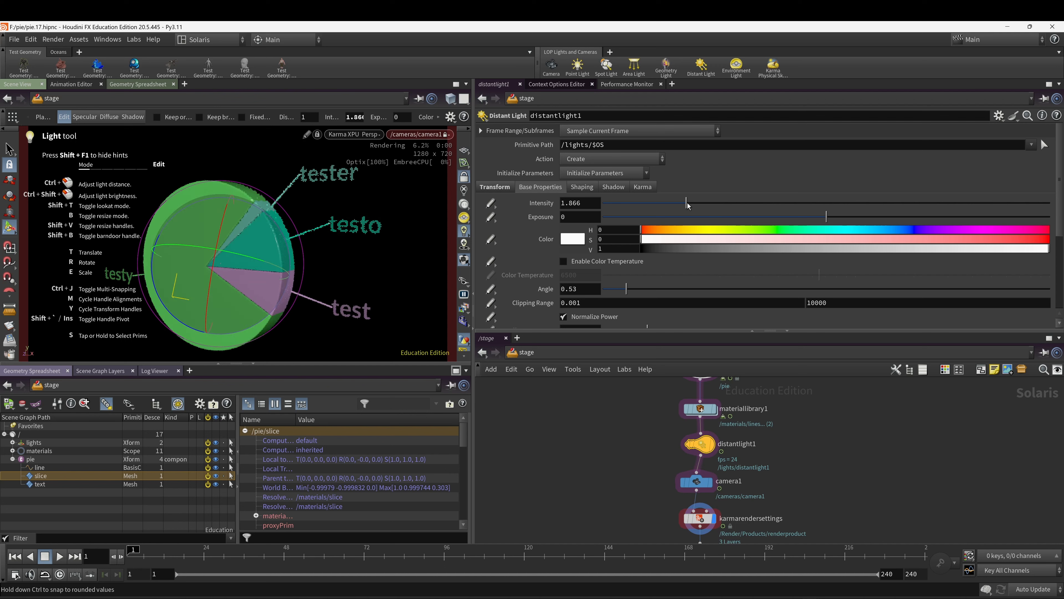
Save the scene as the next incremental version, pie.18.hipnc, and open the lines material inside materiallibrary1.
scroll(811, 477, "down", 3)
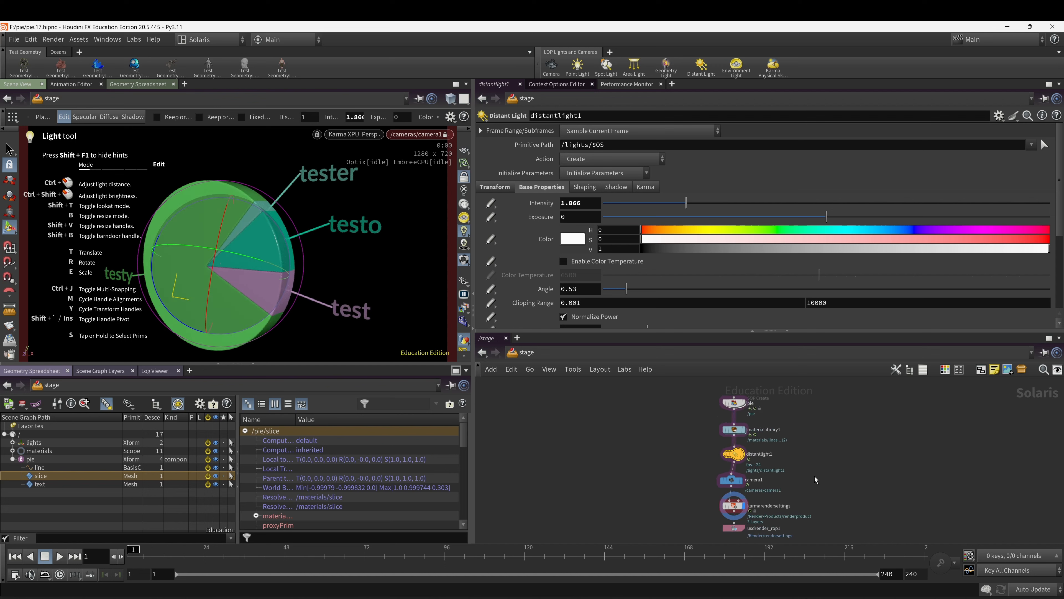
key("alt+shift+s")
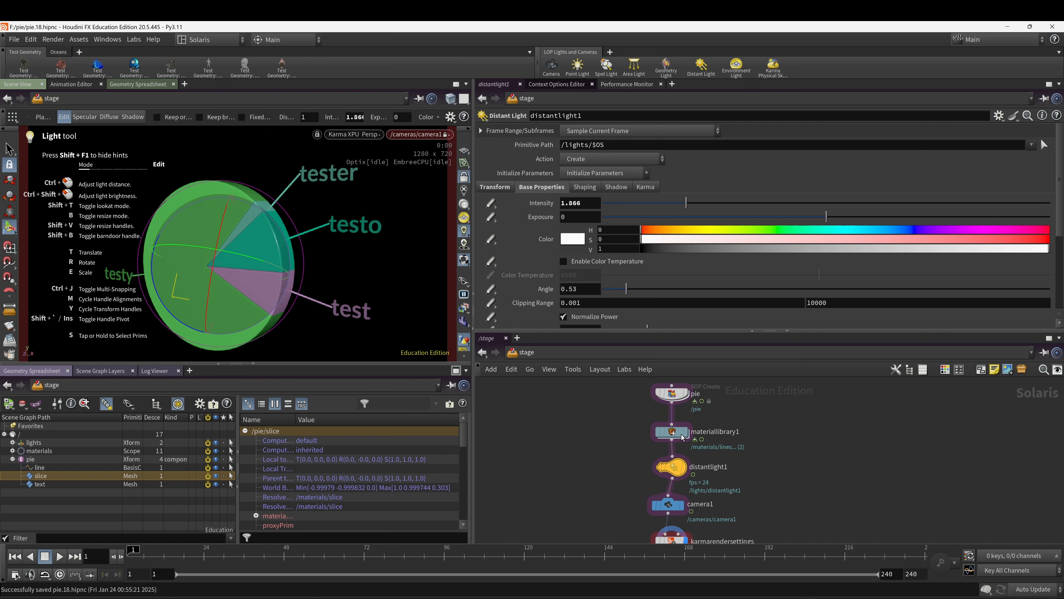
double_click(681, 435)
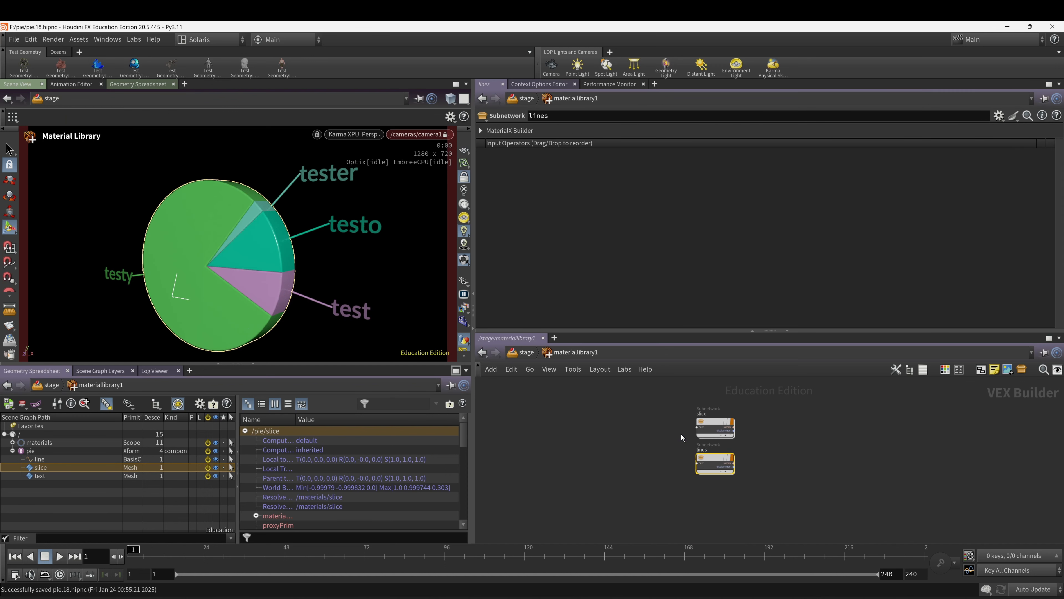
double_click(711, 459)
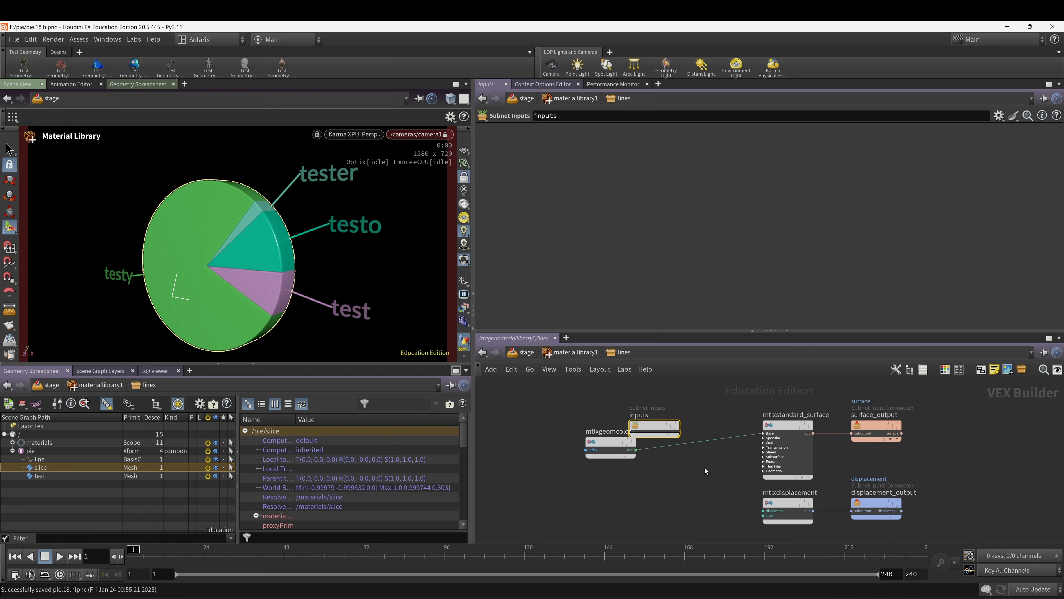
Insert a MtlX Adjust as HSV node on the connection between mtlxgeomcolor1 and mtlxstandard_surface.
key("Tab")
type("a")
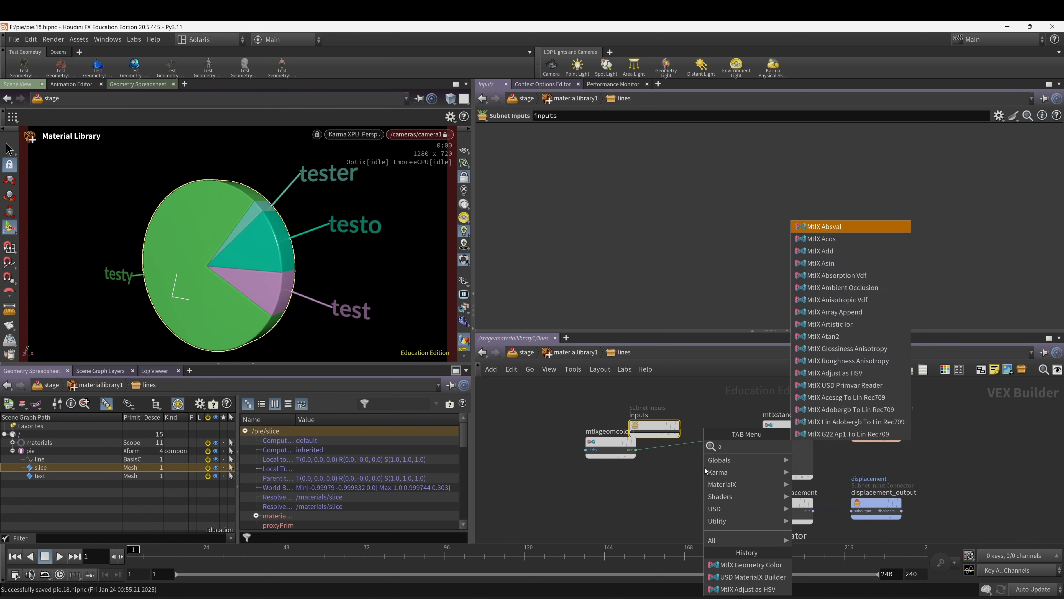
type("dju")
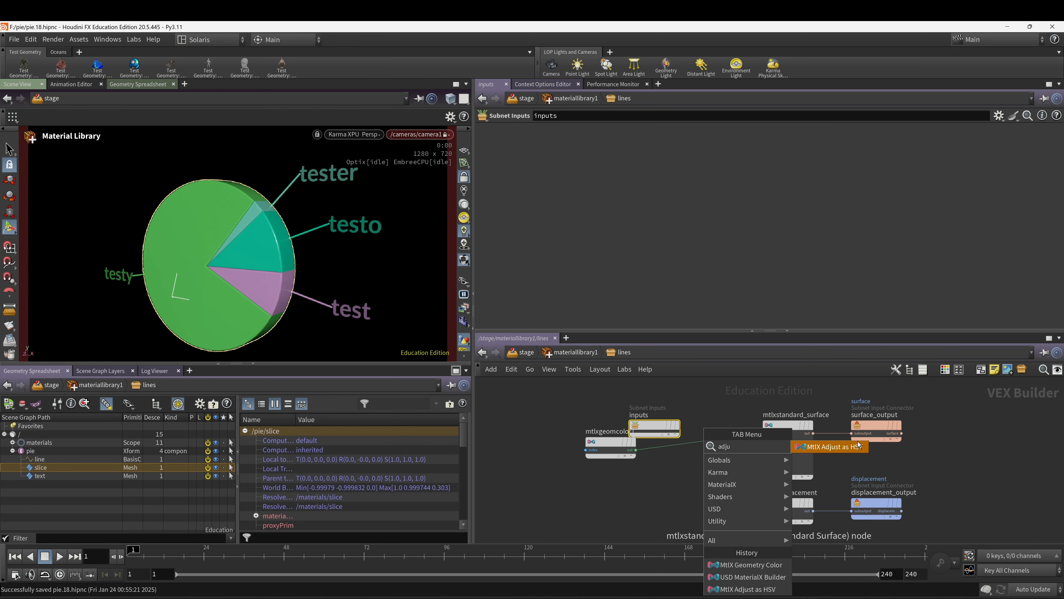
left_click(851, 444)
left_click(674, 481)
left_click_drag(674, 481, 701, 452)
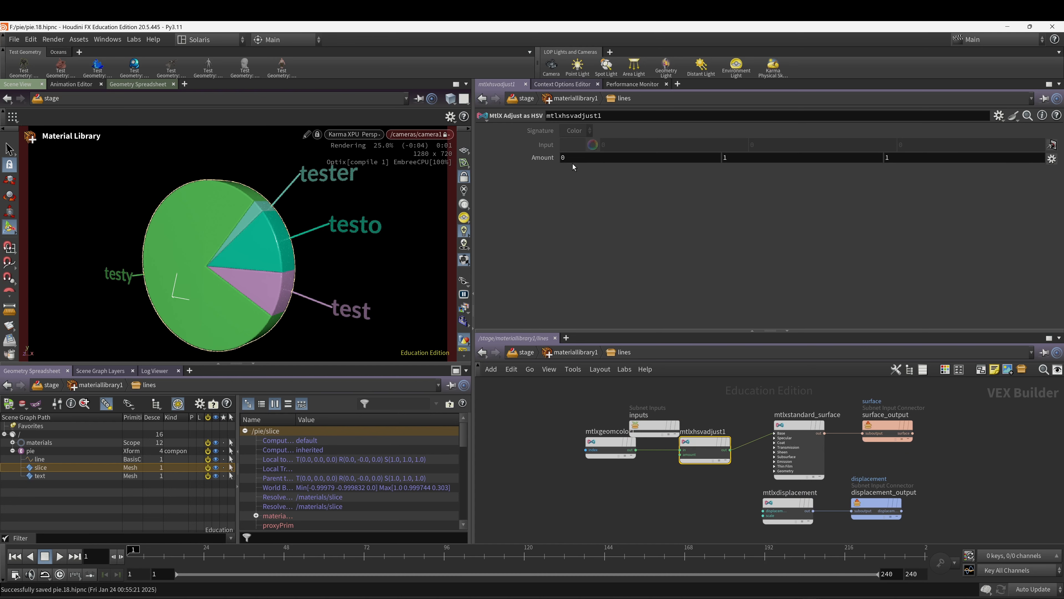
Raise all three HSV adjustment amounts together to 0.099, 1.099 and 1.099, and check the labels and leader lines from different angles.
middle_click_drag(546, 156, 529, 205)
left_click_drag(320, 234, 352, 235, "alt")
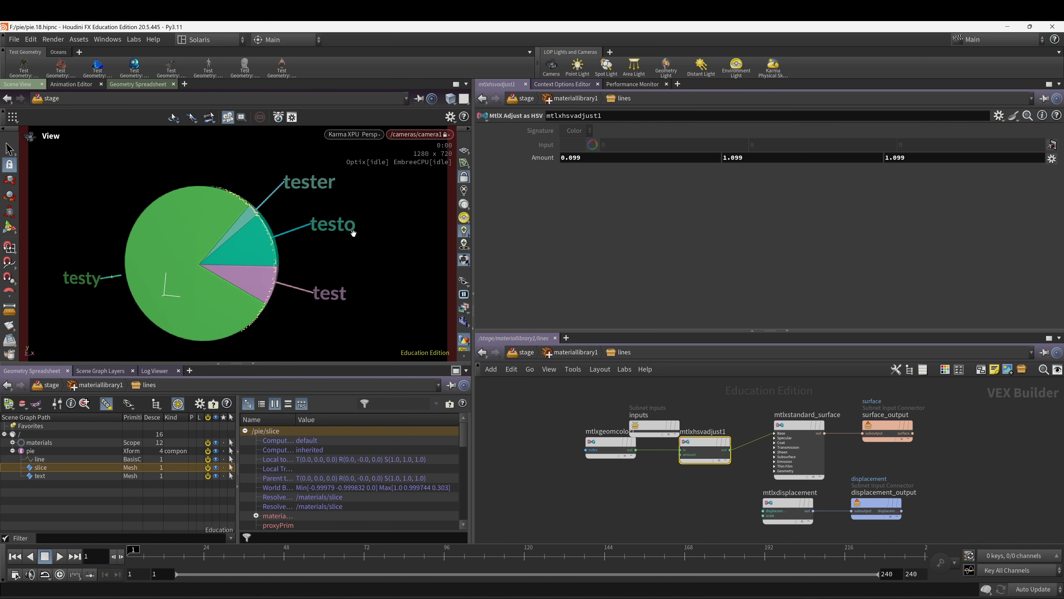
left_click_drag(311, 257, 335, 248, "alt")
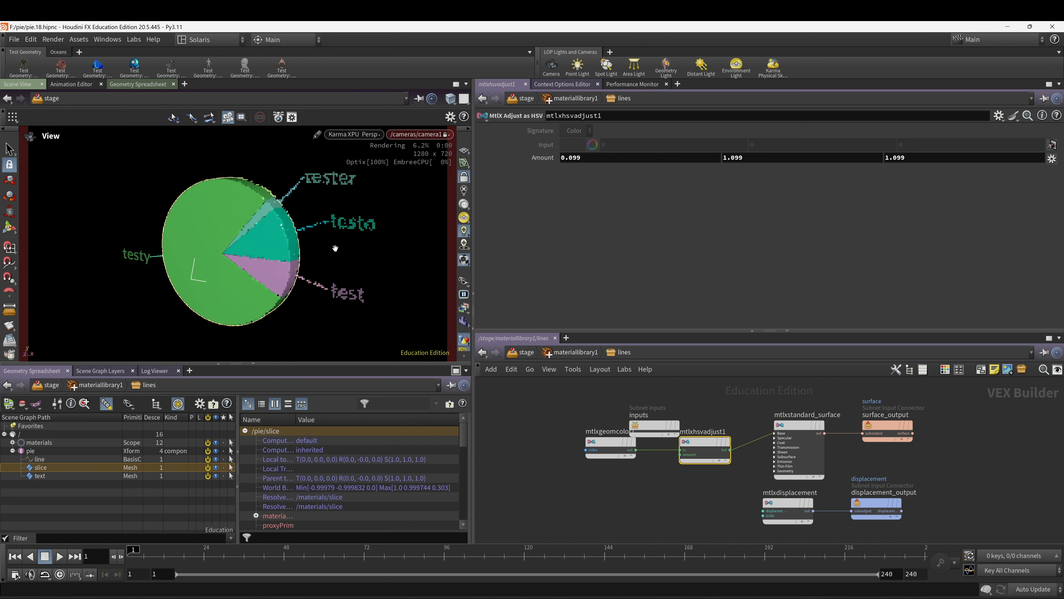